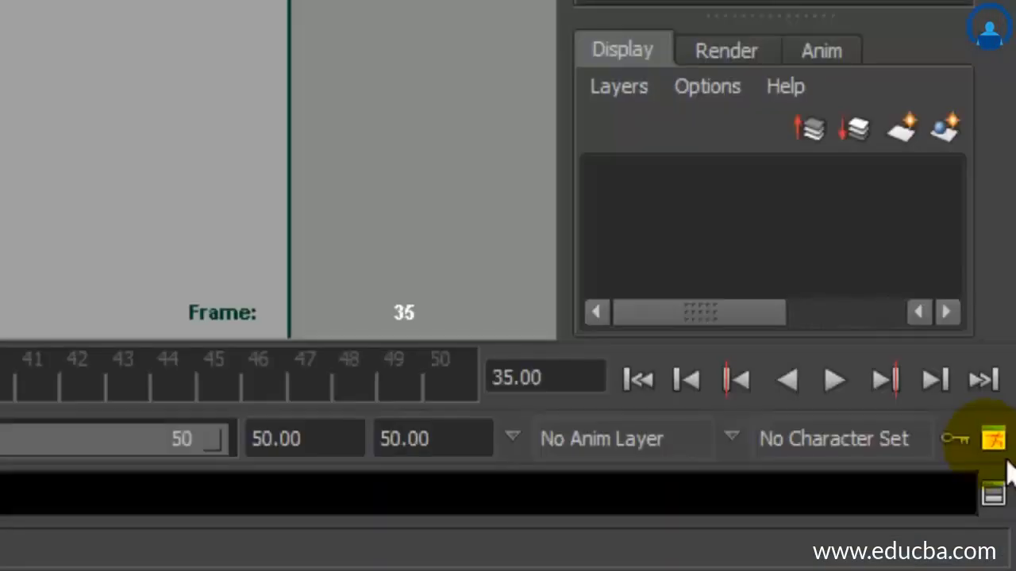
- Set the working time unit to PAL (25 fps) in the preferences and save them
left_click(993, 438)
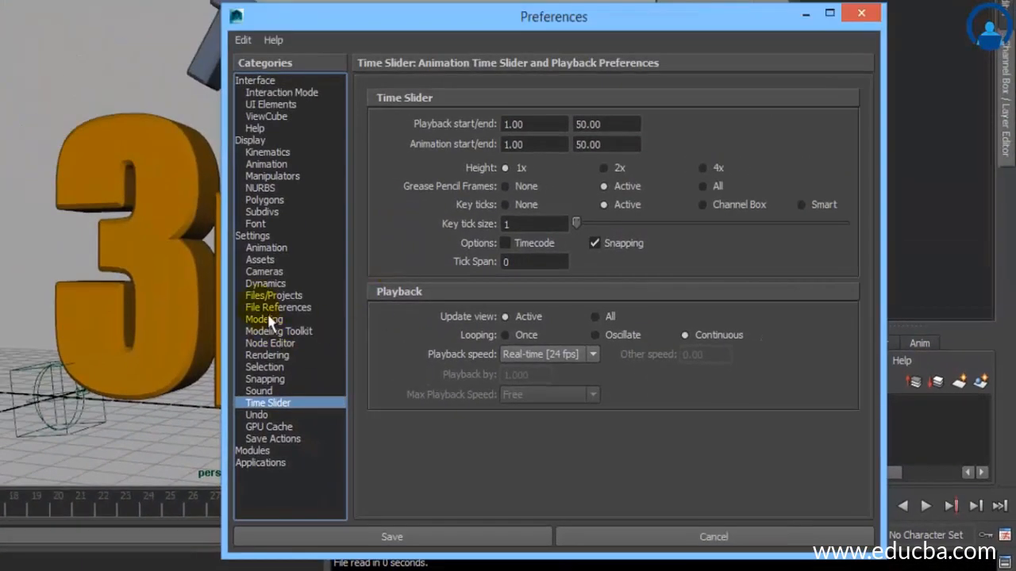
left_click(258, 236)
left_click(570, 240)
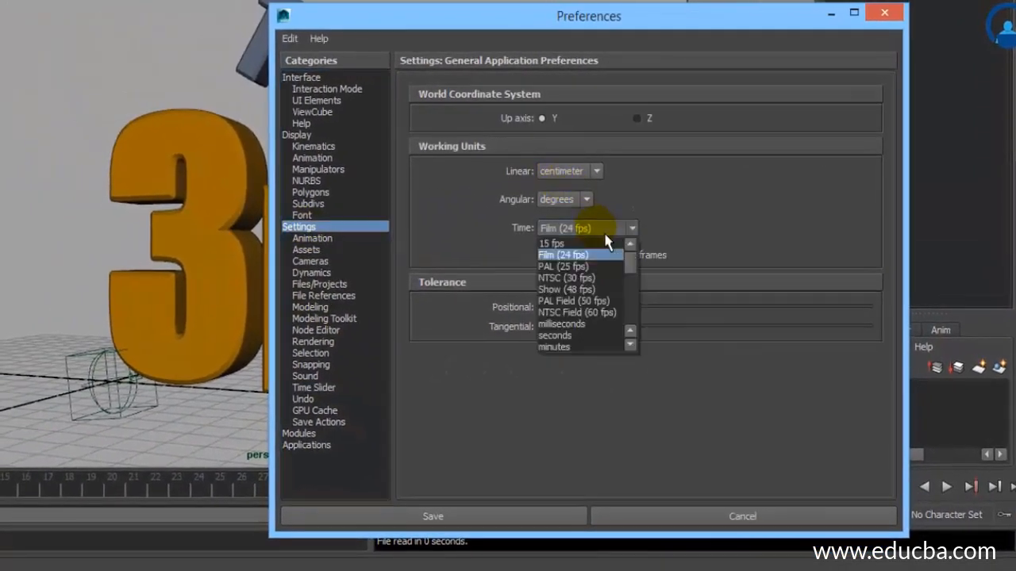
left_click(589, 266)
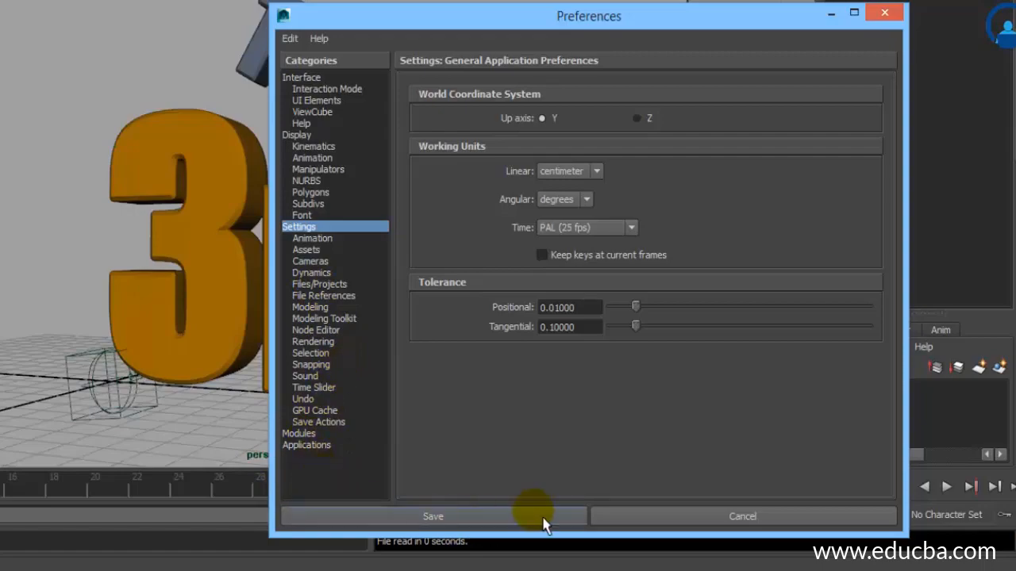
left_click(518, 521)
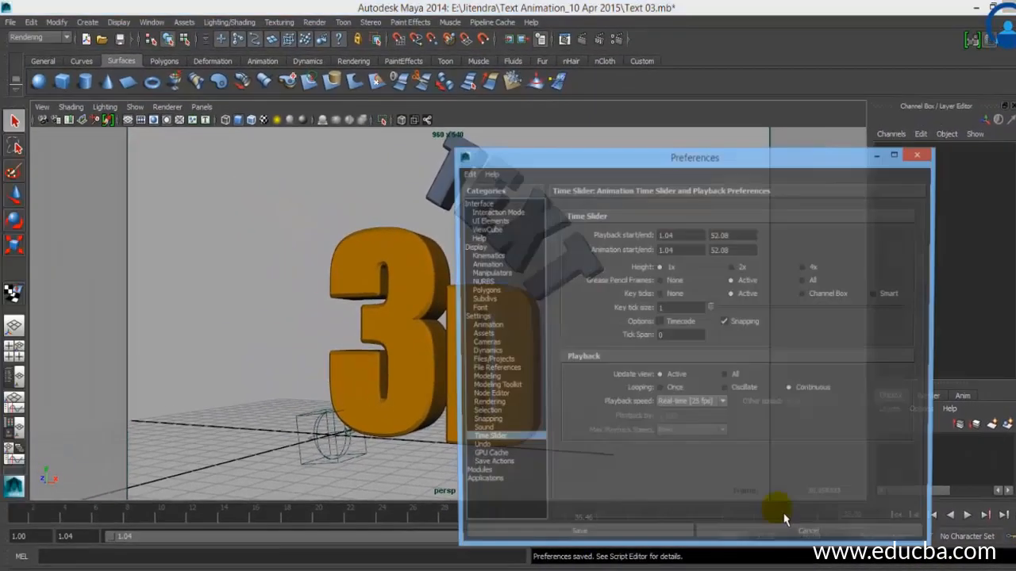
left_click(313, 387)
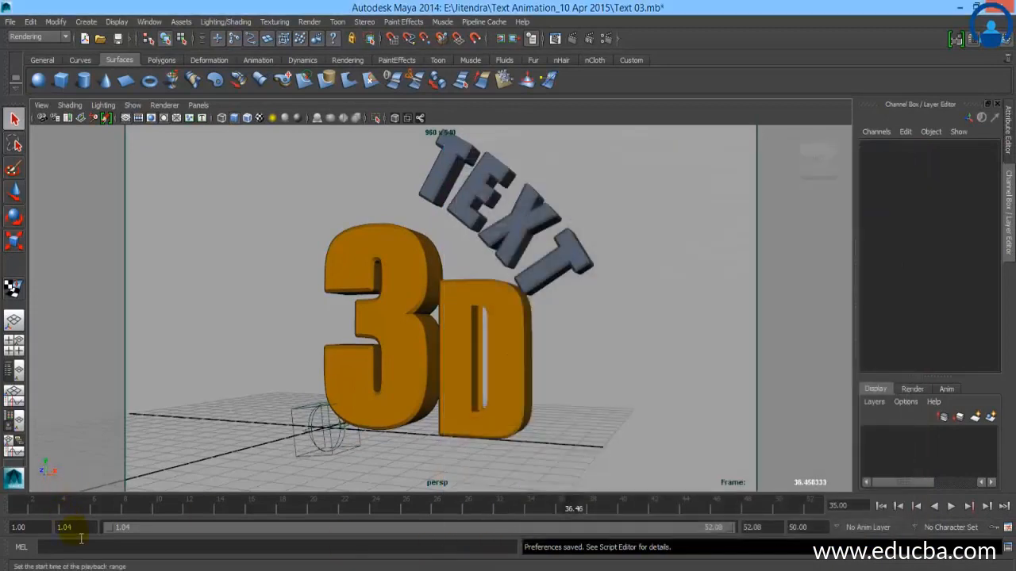
- Set the playback range to start at frame 1 and end at frame 200, and go to frame 1
double_click(83, 530)
type("1")
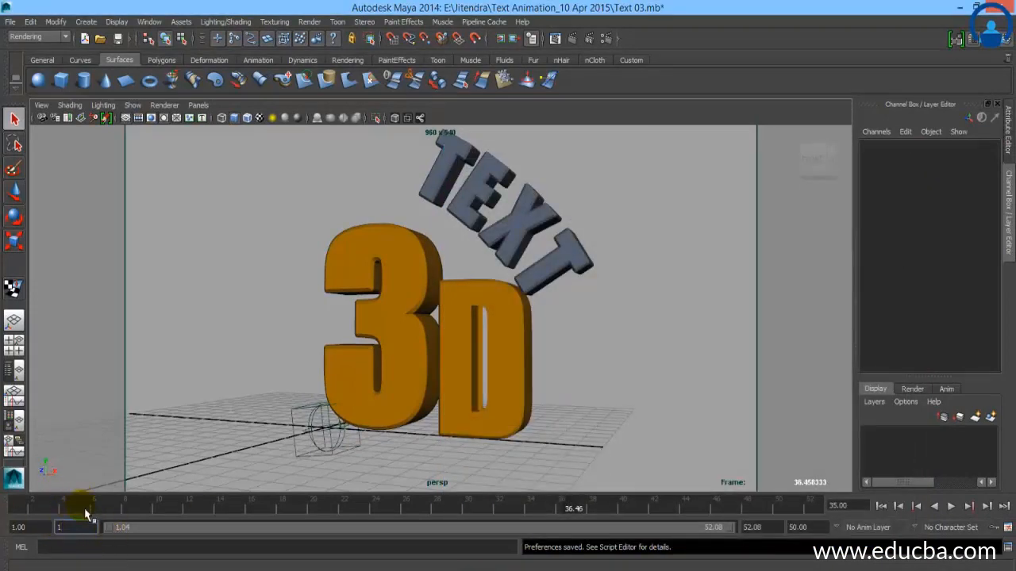
left_click(34, 509)
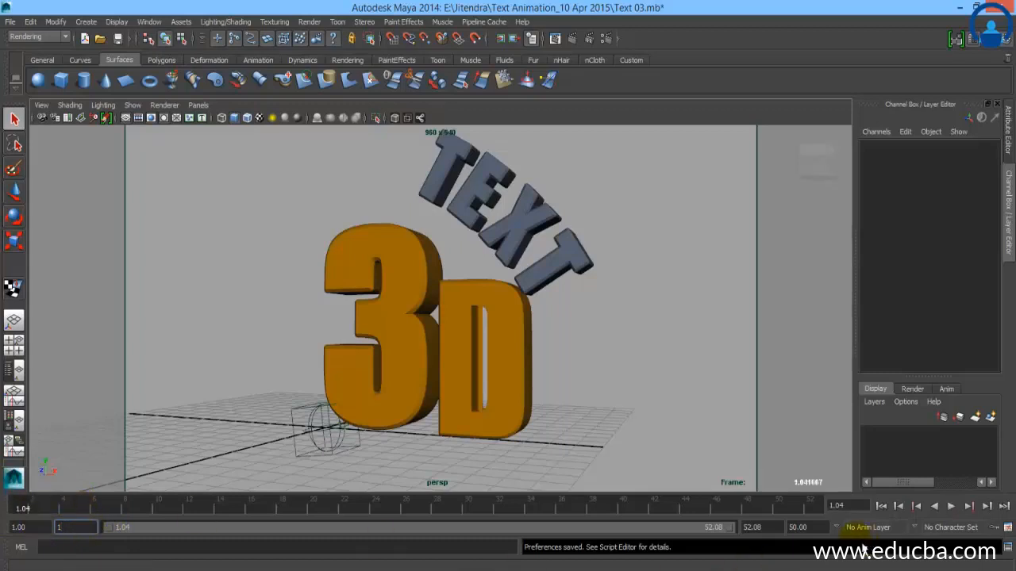
key("Tab")
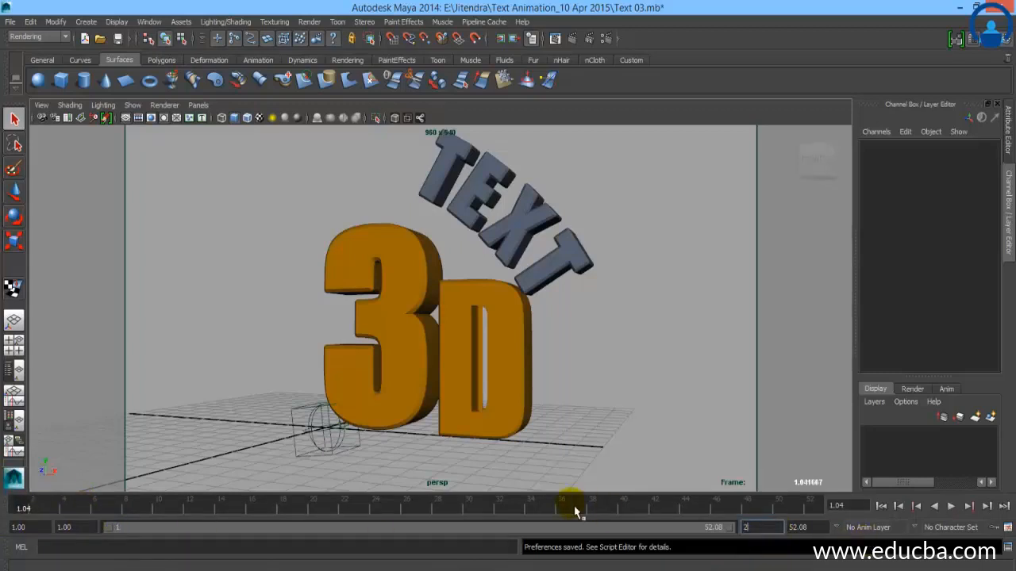
key("Return")
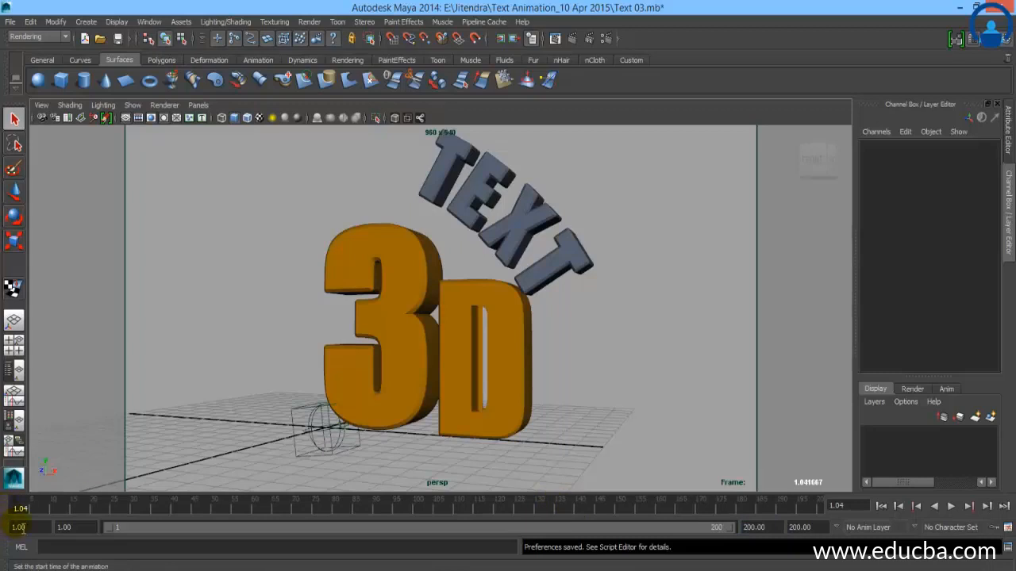
left_click(10, 498)
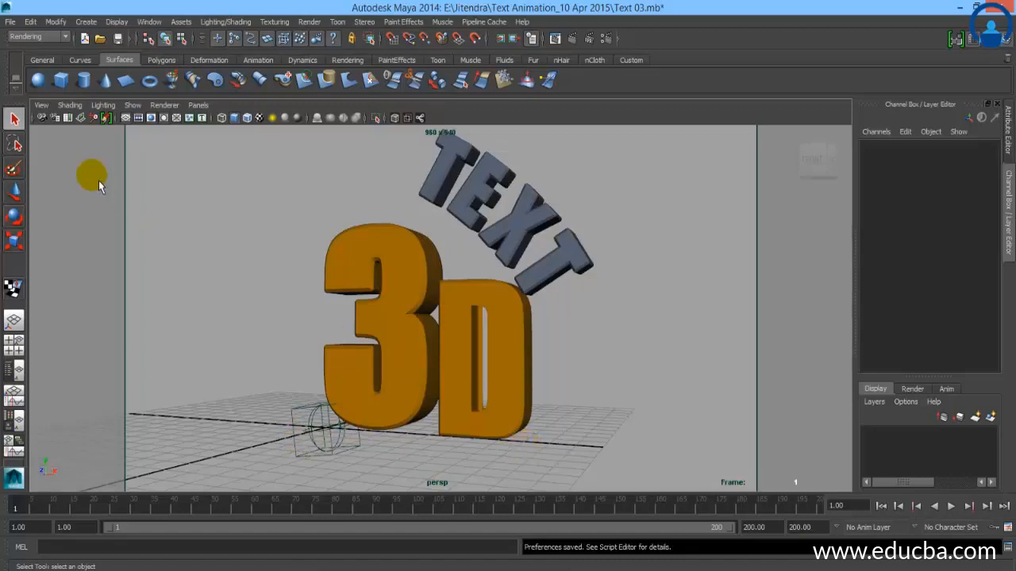
- Select the persp camera and key all its channels at frame 1
left_click(39, 110)
left_click(49, 125)
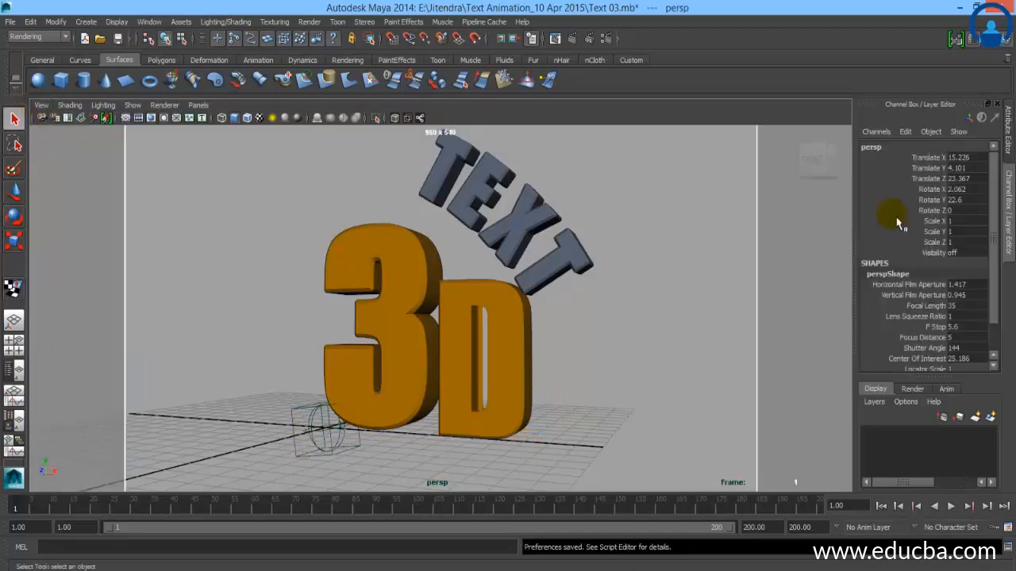
left_click(877, 132)
left_click(893, 163)
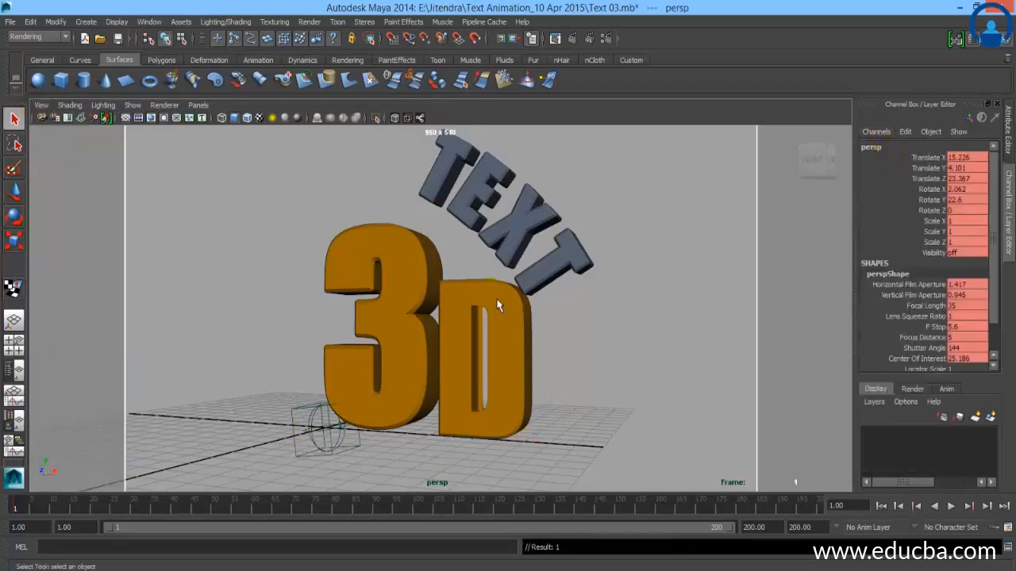
- Go to frame 200 and key all channels of the persp camera there
left_click(367, 545)
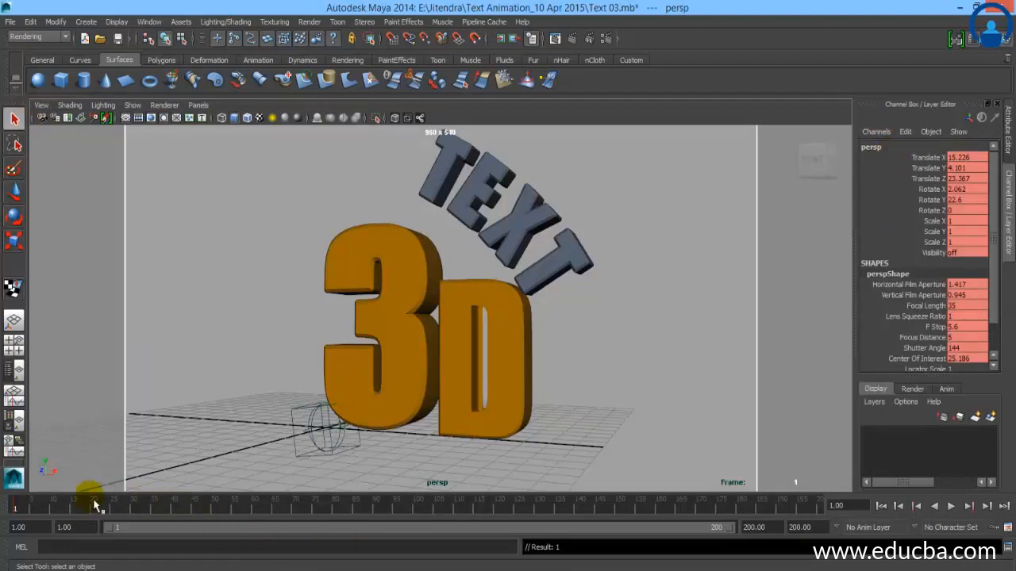
key("alt+v")
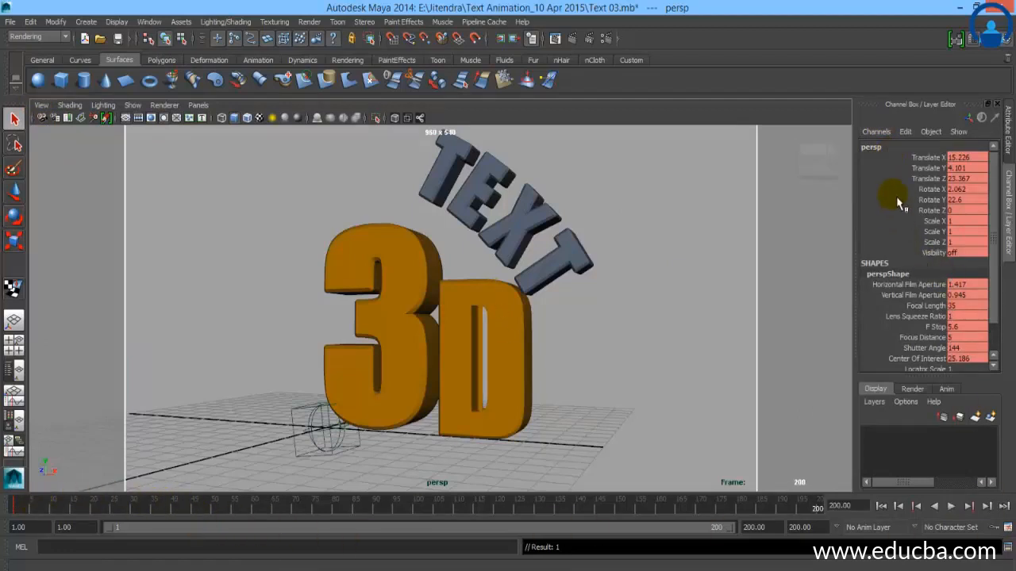
left_click(877, 132)
left_click(884, 164)
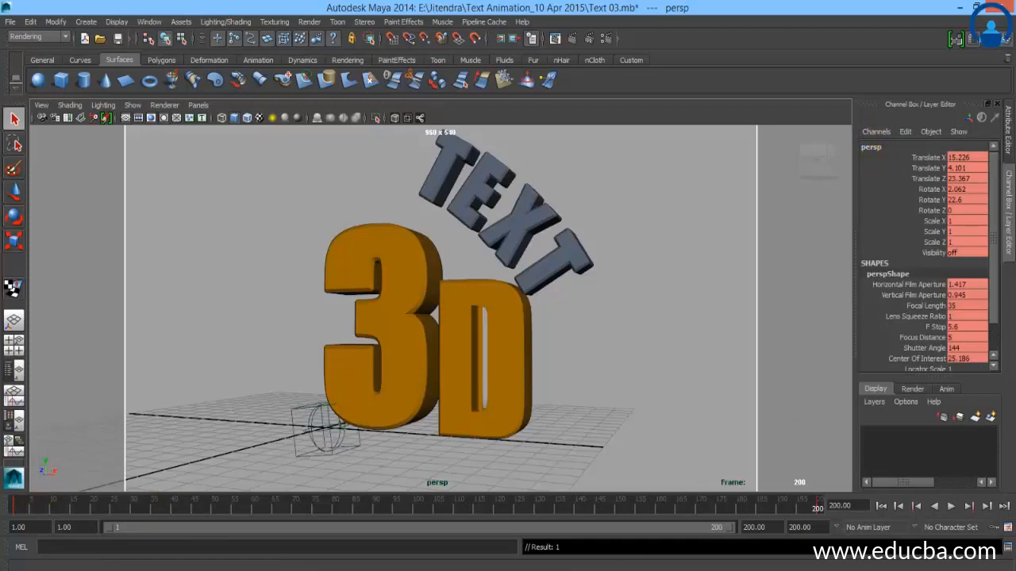
- Orbit the persp view and play the timeline to check the keyed camera position, returning to frame 1
key("alt+v")
left_click(328, 222)
left_click_drag(447, 347, 481, 345, "alt")
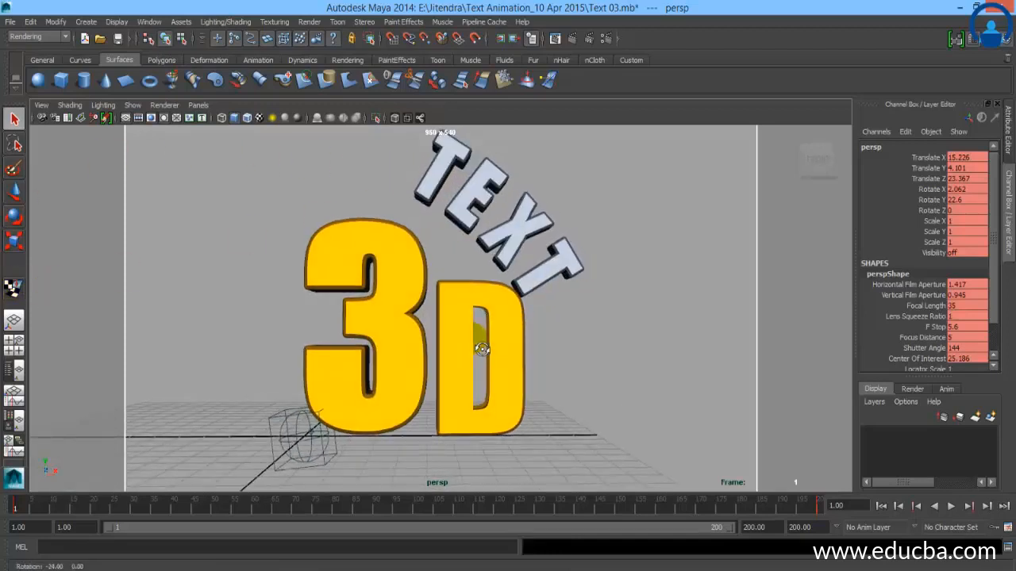
key("alt+v")
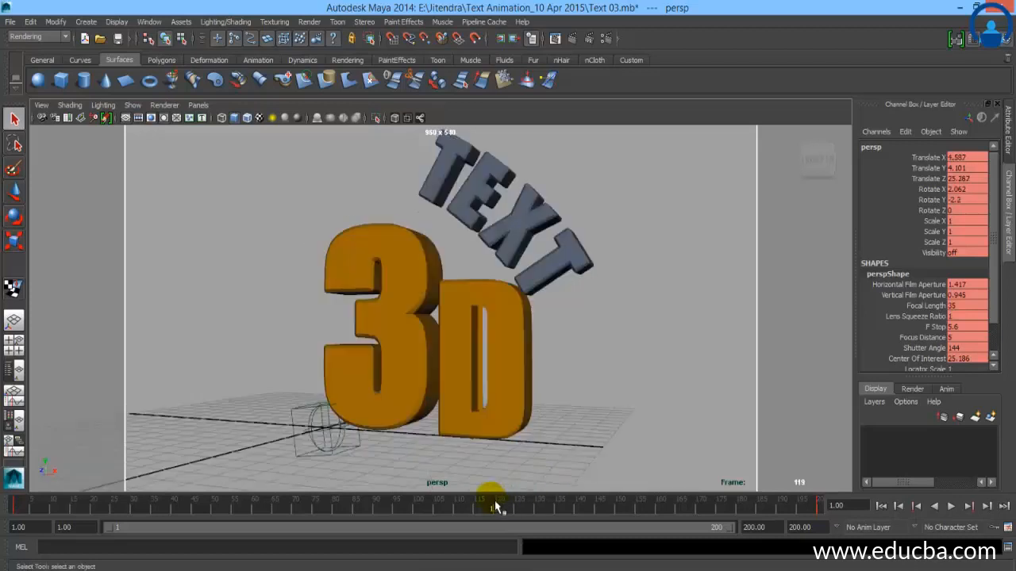
left_click(10, 509)
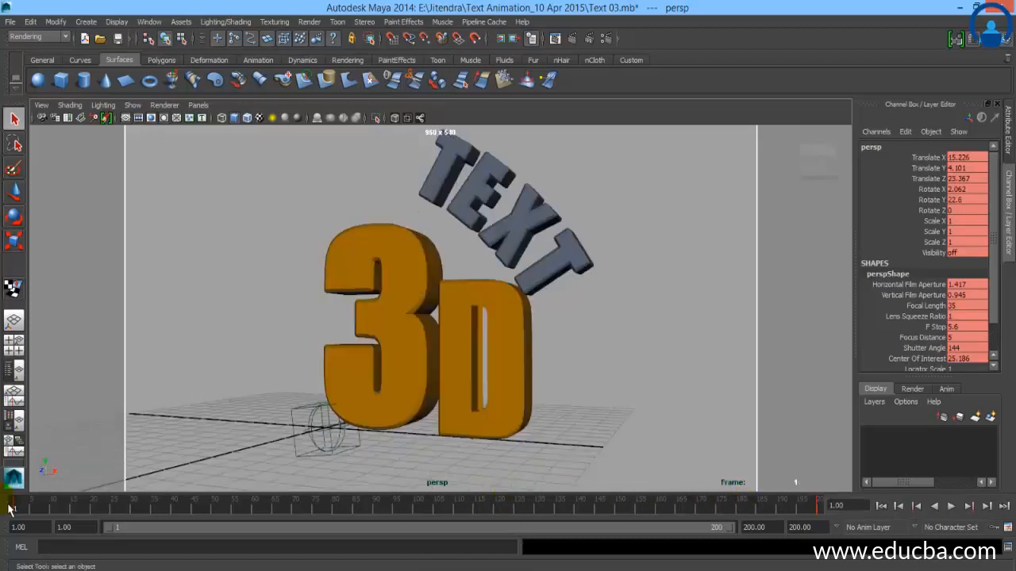
- Select the parent group of the number 3 and open the Outliner beside the text model
left_click(427, 426)
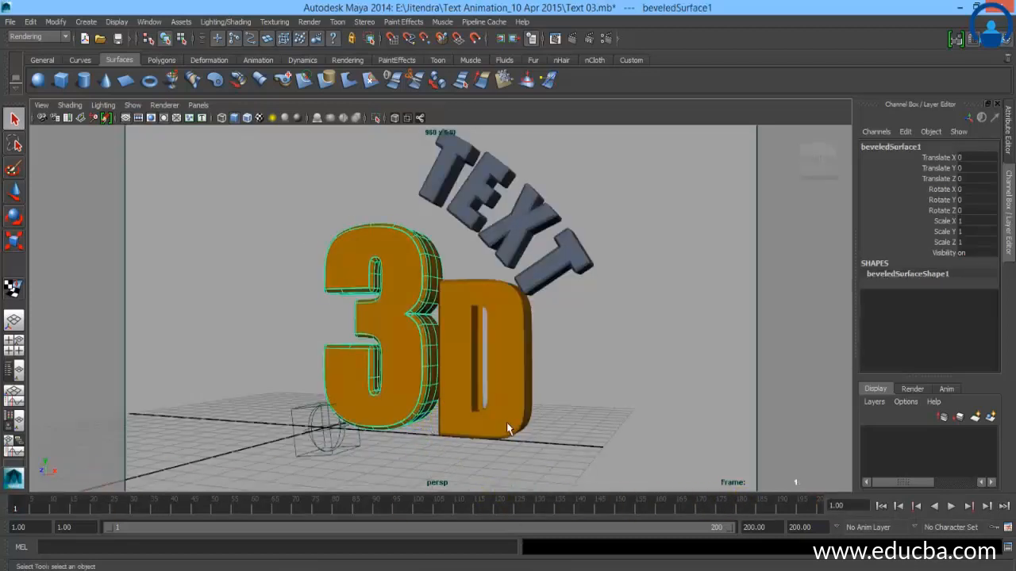
key("Up")
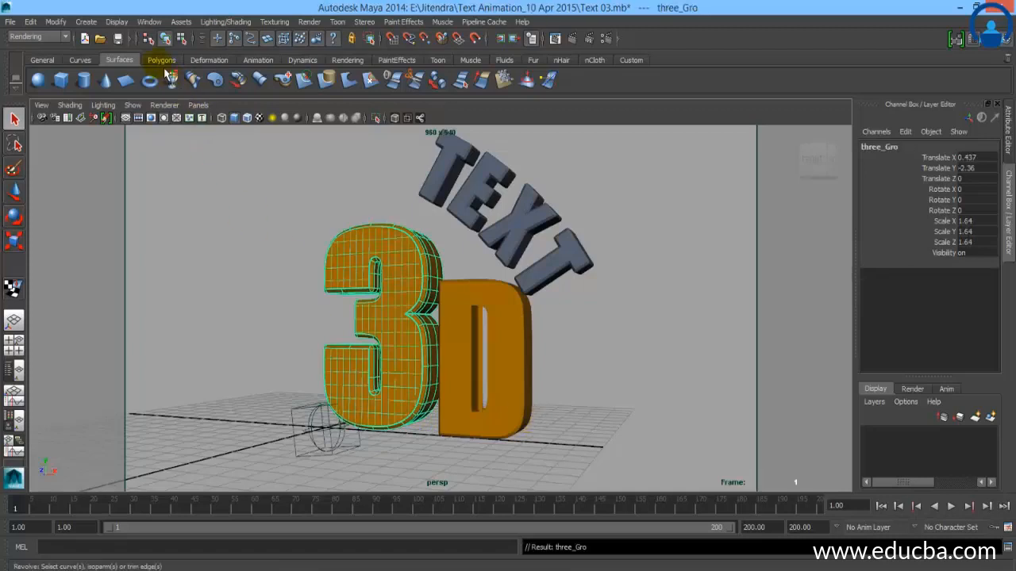
left_click(117, 21)
mouse_move(151, 22)
left_click(162, 117)
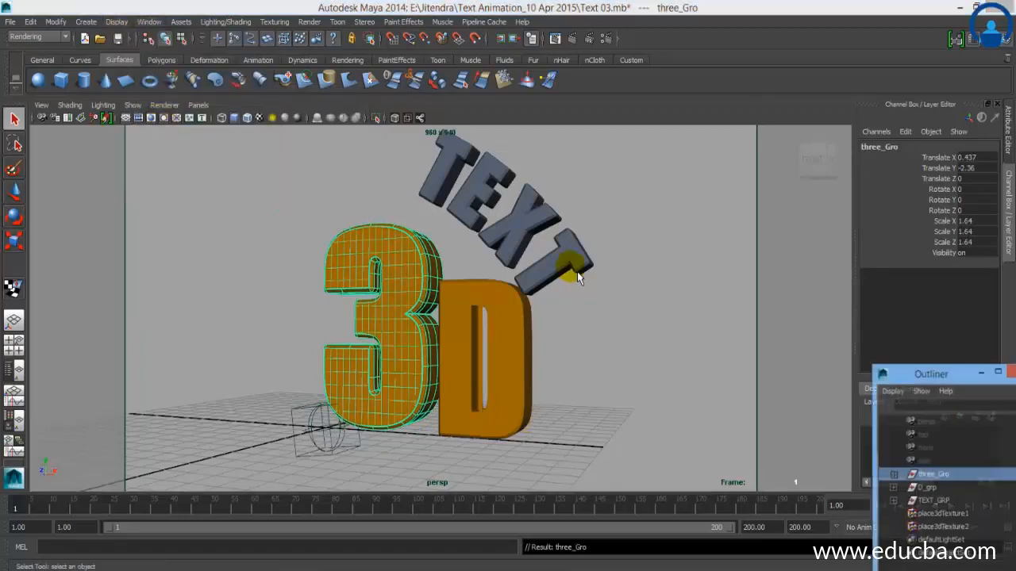
left_click_drag(936, 373, 704, 223)
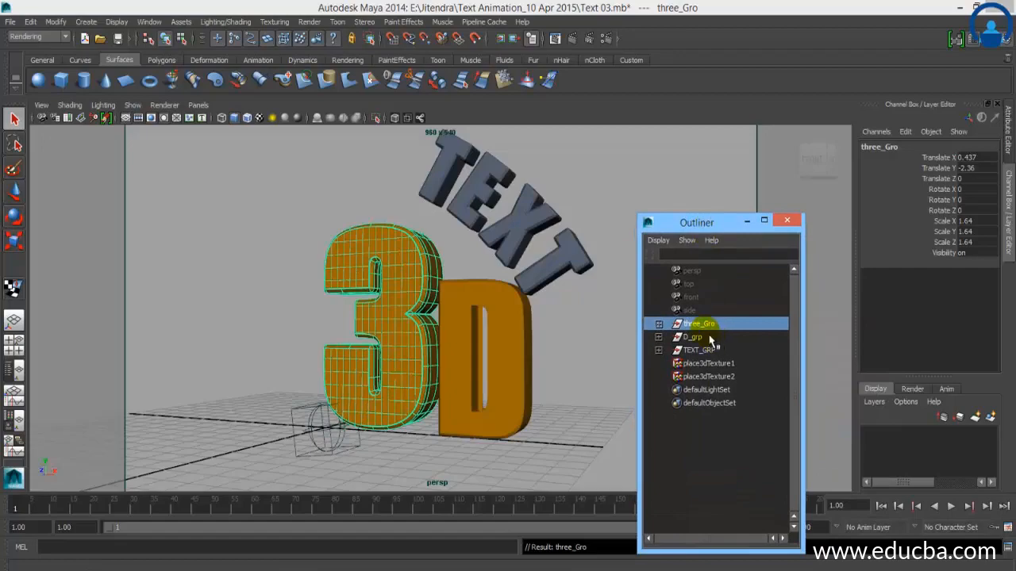
- Select three_Gro, D_grp and TEXT_GRP together and freeze their transformations
left_click(709, 337)
left_click(708, 350)
left_click(705, 324)
left_click(709, 337, "shift")
left_click(706, 350, "shift")
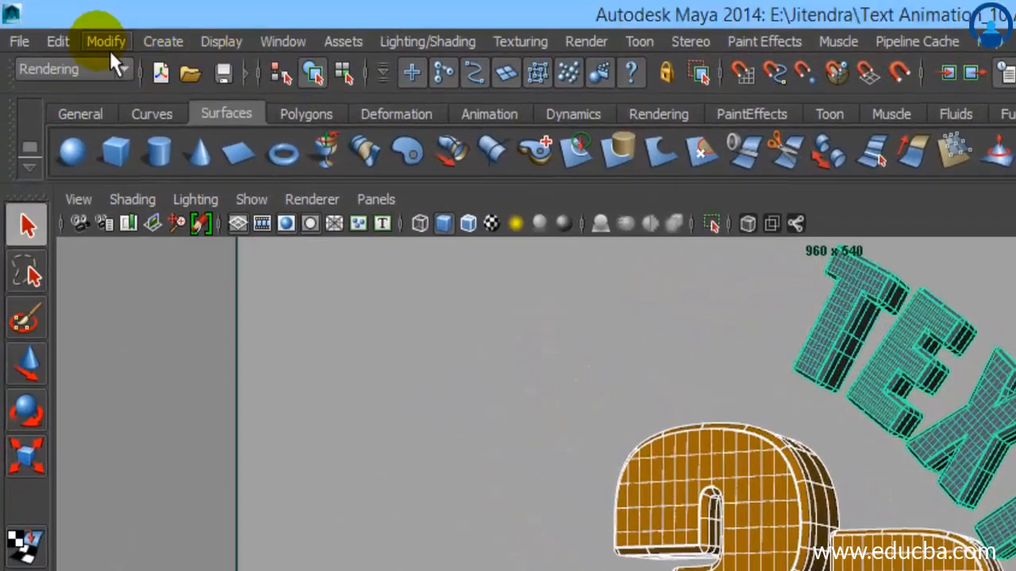
left_click(106, 42)
left_click(164, 127)
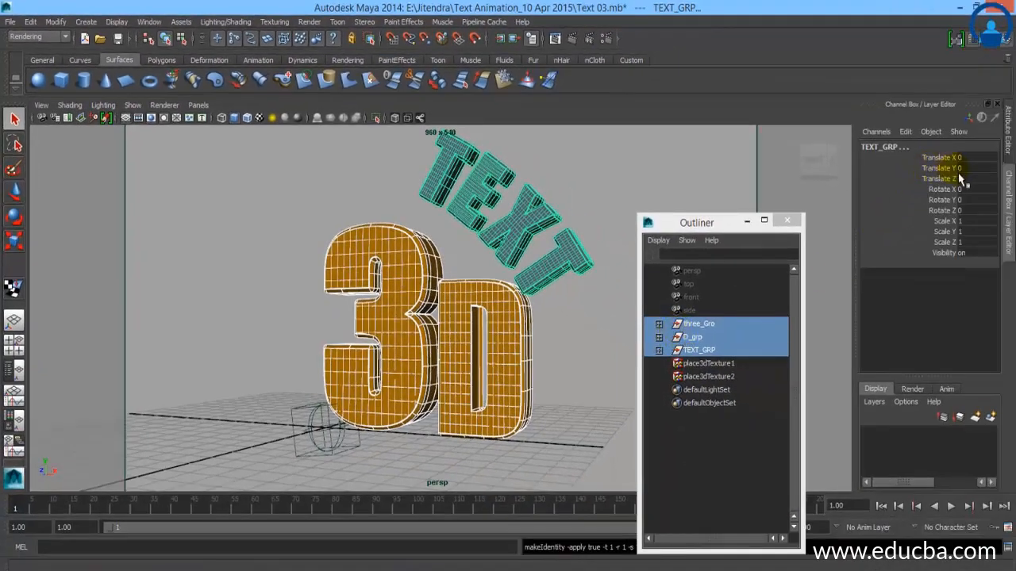
- Expand TEXT_GRP and check the transform values of T_grp, E_Grp, X_grp and T_grp1, then clear the selection
left_click(658, 350)
left_click(704, 363)
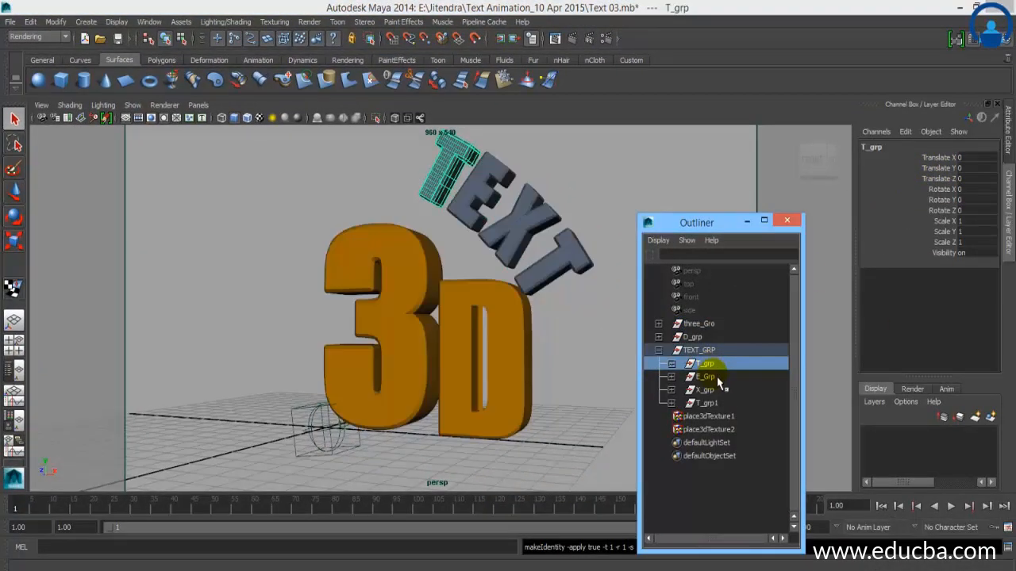
left_click(705, 376)
left_click(708, 389)
left_click(709, 403)
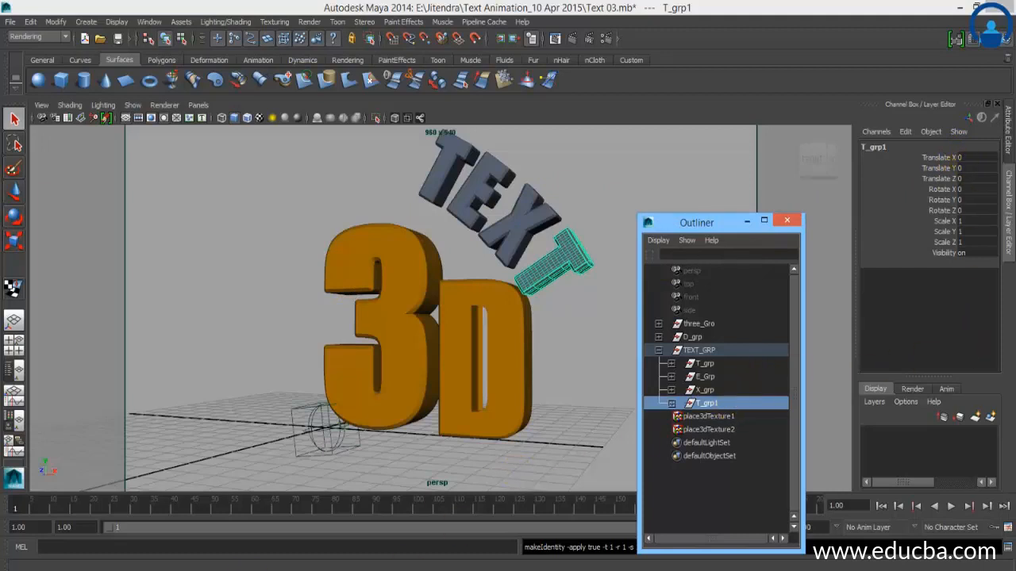
left_click(569, 419)
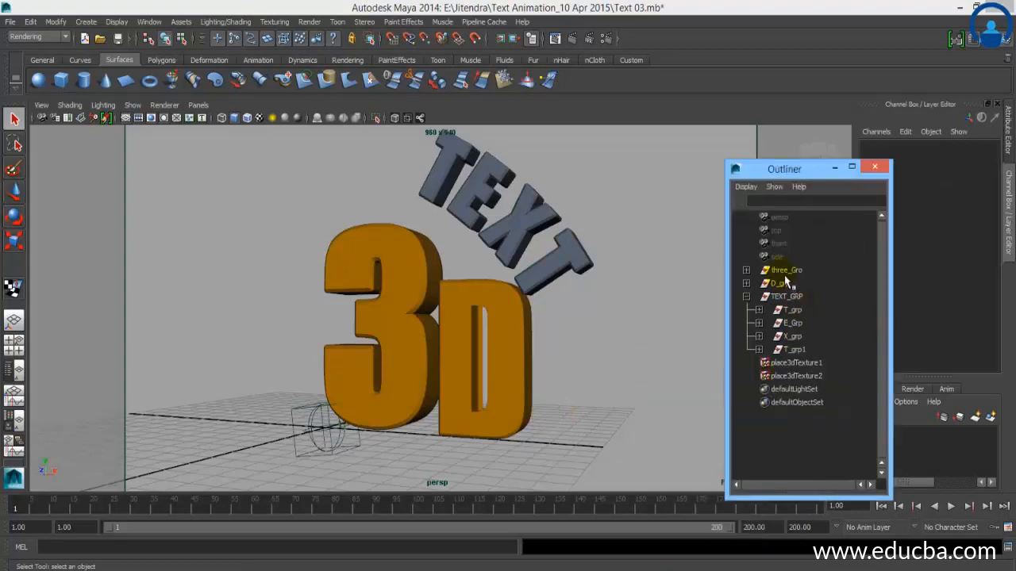
- Select every group from three_Gro through T_grp1, including the letter groups inside TEXT_GRP
left_click(784, 271)
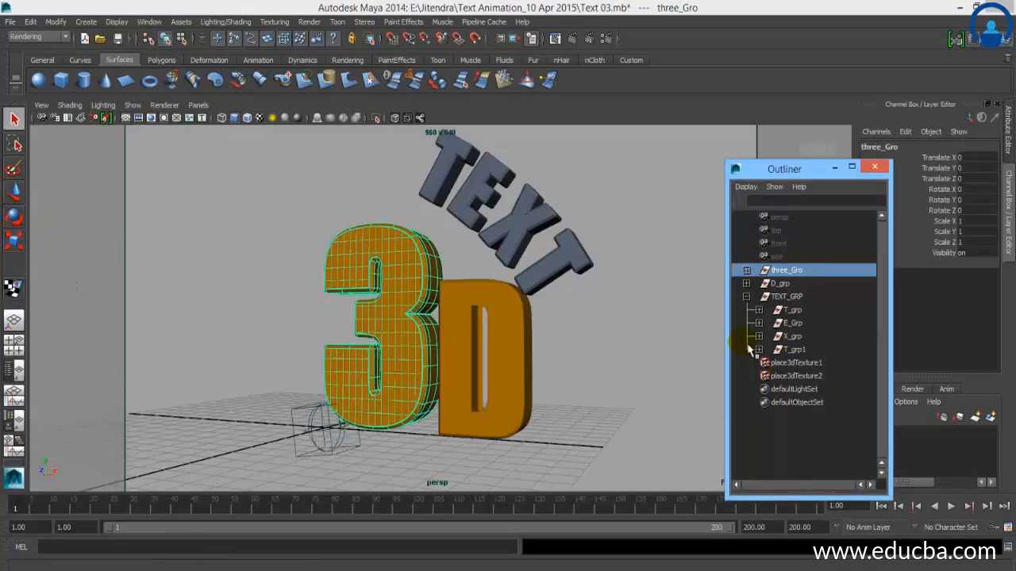
left_click(833, 351)
left_click(773, 271, "shift")
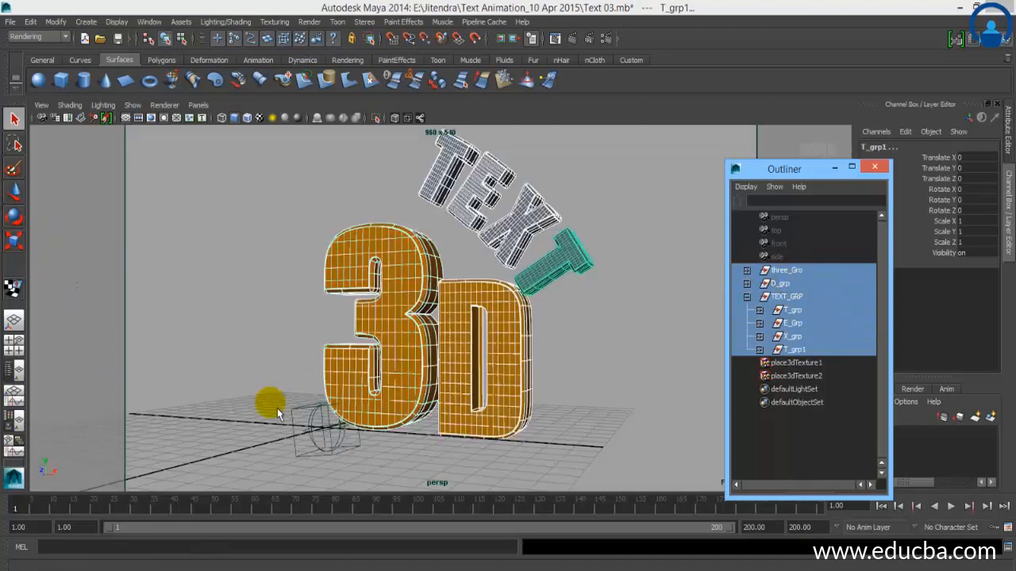
- Try rotating the selected groups around the Y axis and undo the rotation
left_click(14, 191)
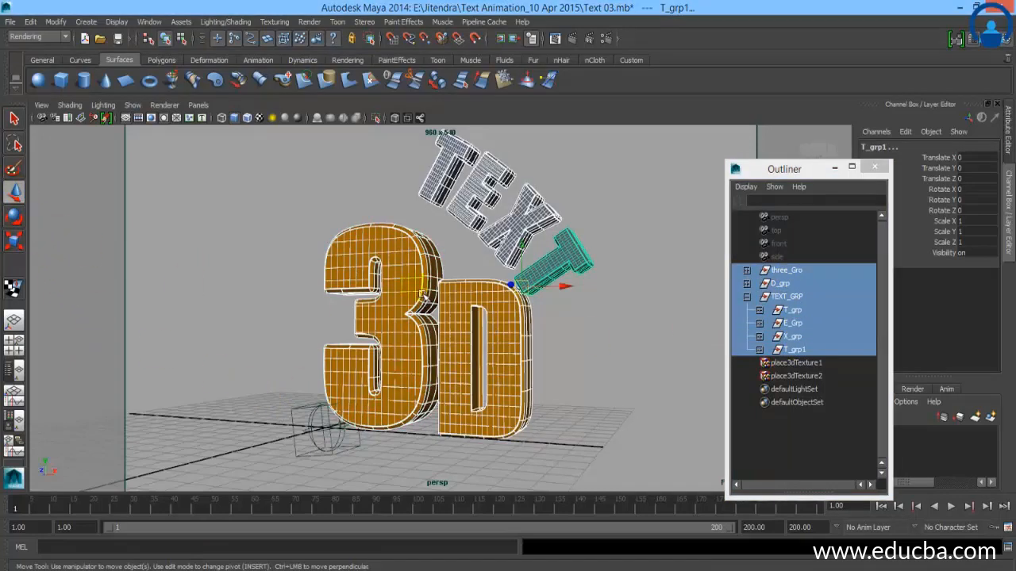
left_click(14, 216)
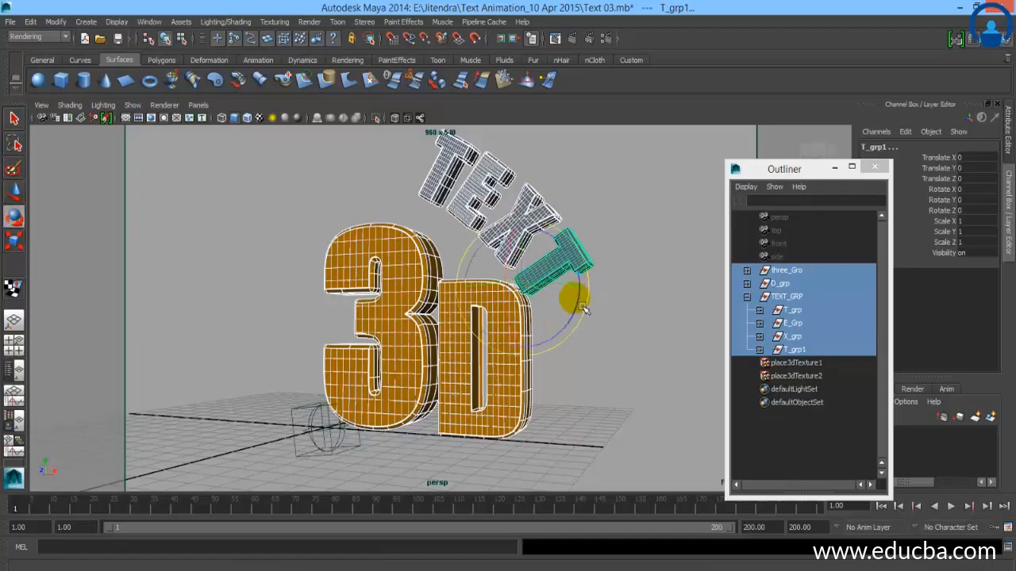
left_click_drag(544, 292, 511, 325)
key("ctrl+z")
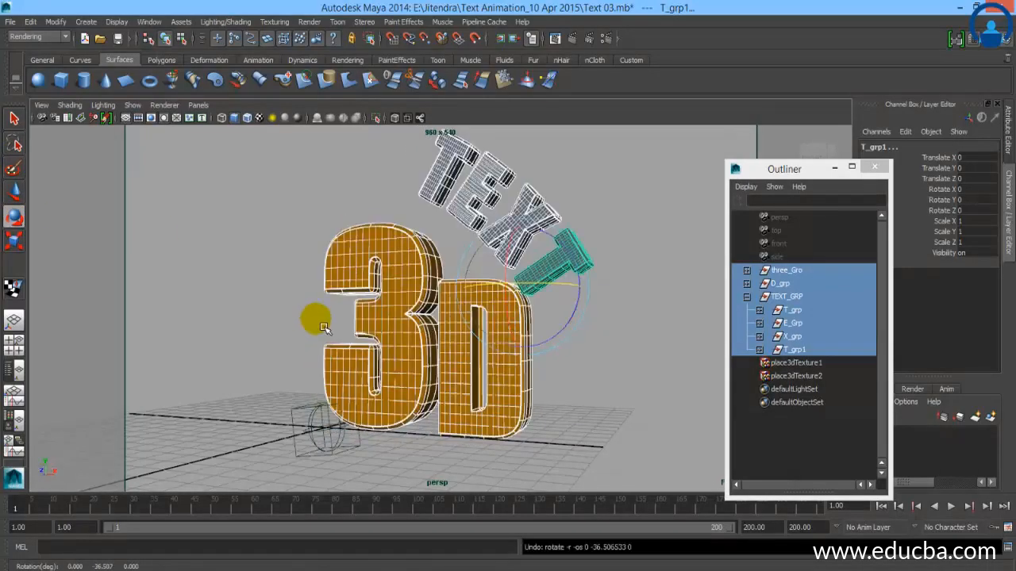
- Center the pivots of all selected groups
left_click(56, 22)
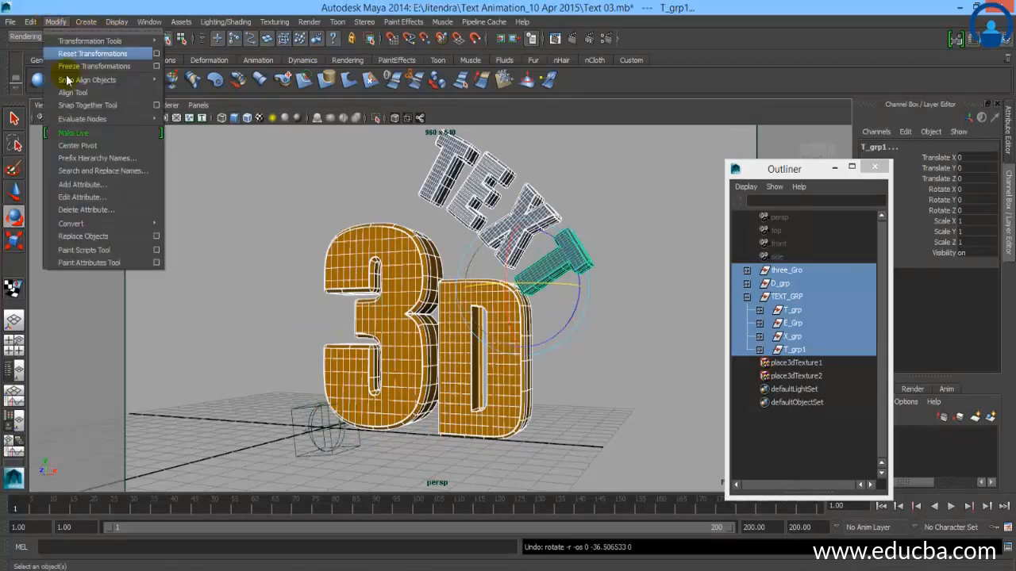
left_click(78, 145)
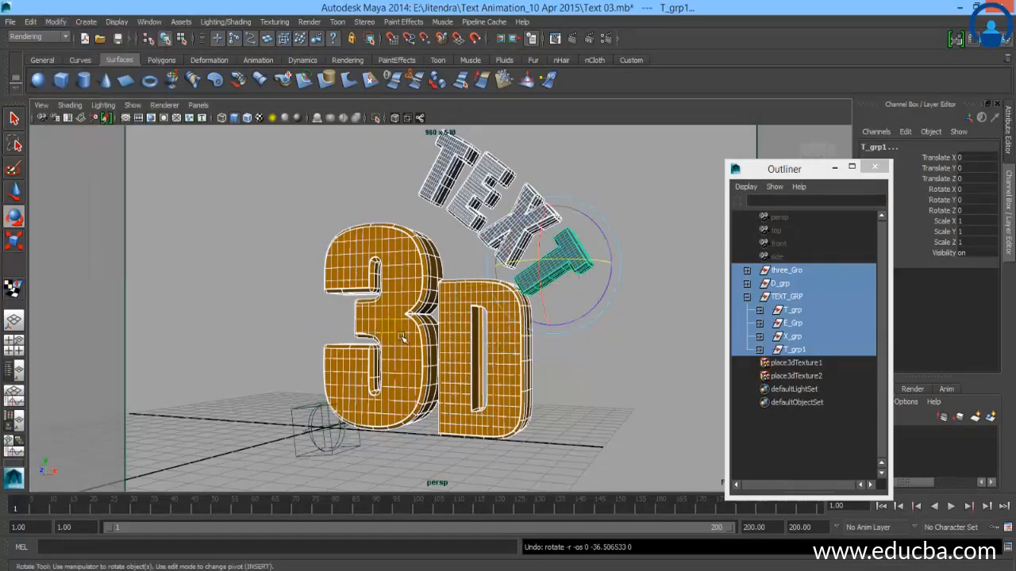
- Set the Rotate tool's mode to Local and try a small rotation of the selected groups, undoing it
double_click(15, 219)
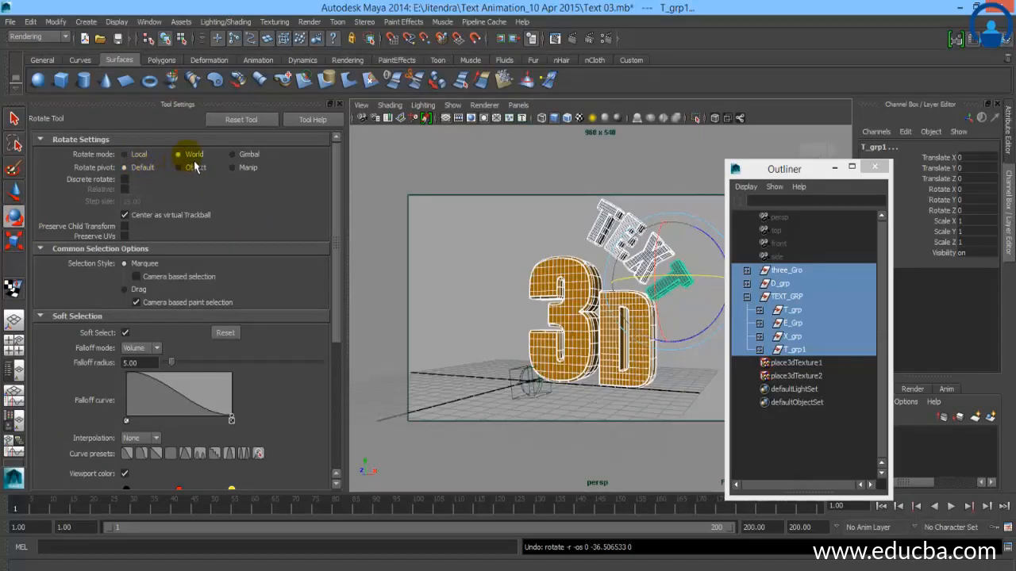
left_click(127, 168)
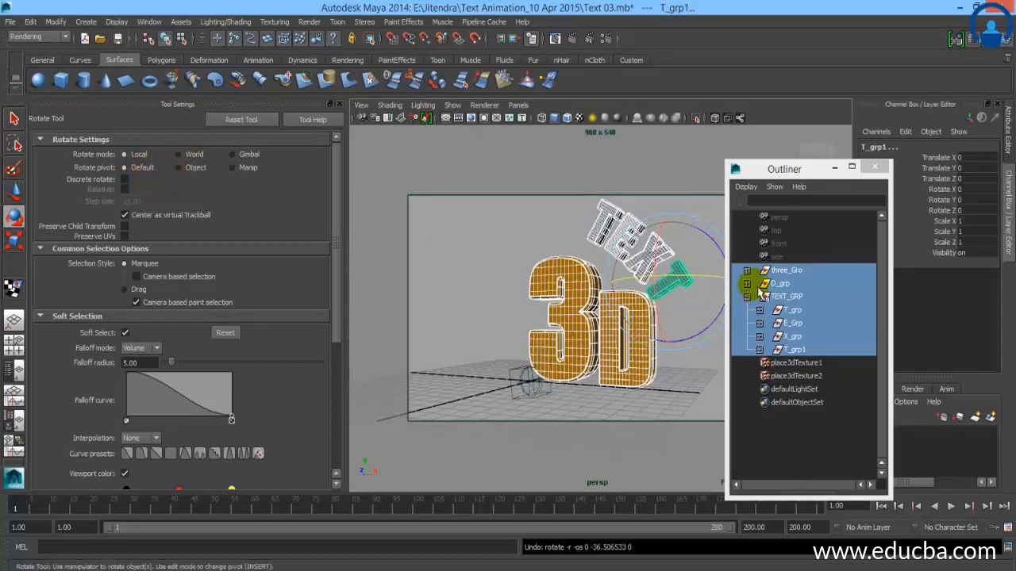
mouse_move(707, 235)
left_mouse_down()
mouse_move(741, 292)
mouse_move(709, 231)
left_mouse_up()
key("ctrl+z")
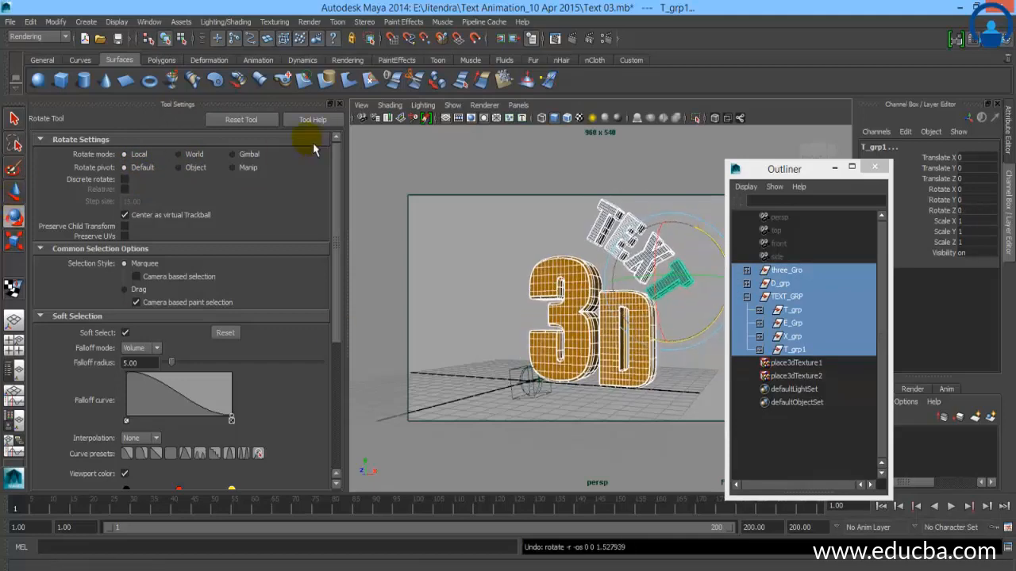
left_click(339, 104)
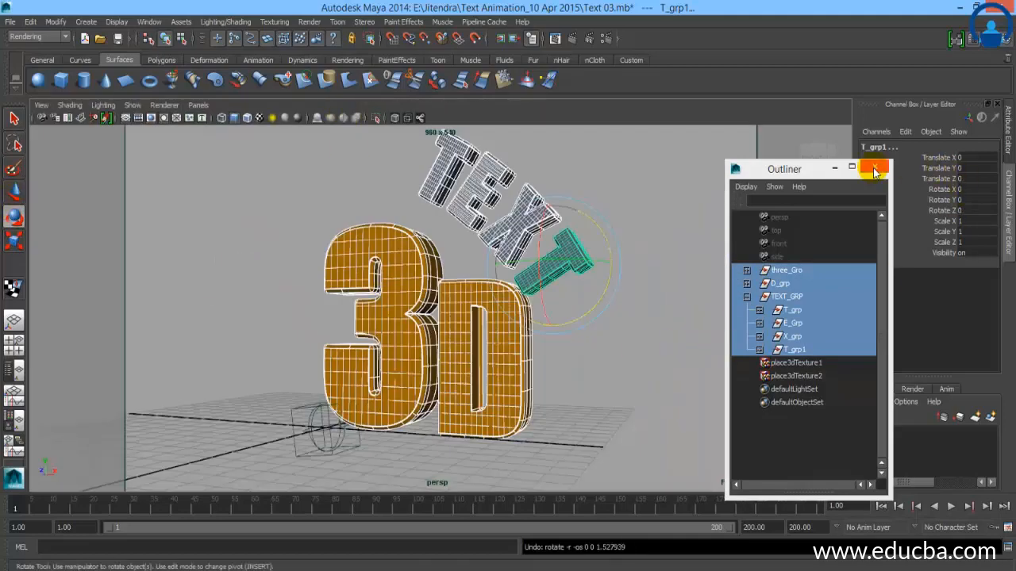
- Clear the selection, pick the front surface of the letter D and step up to its parent D_grp to check the pivot
left_click(834, 167)
left_click(677, 346)
left_click(227, 487)
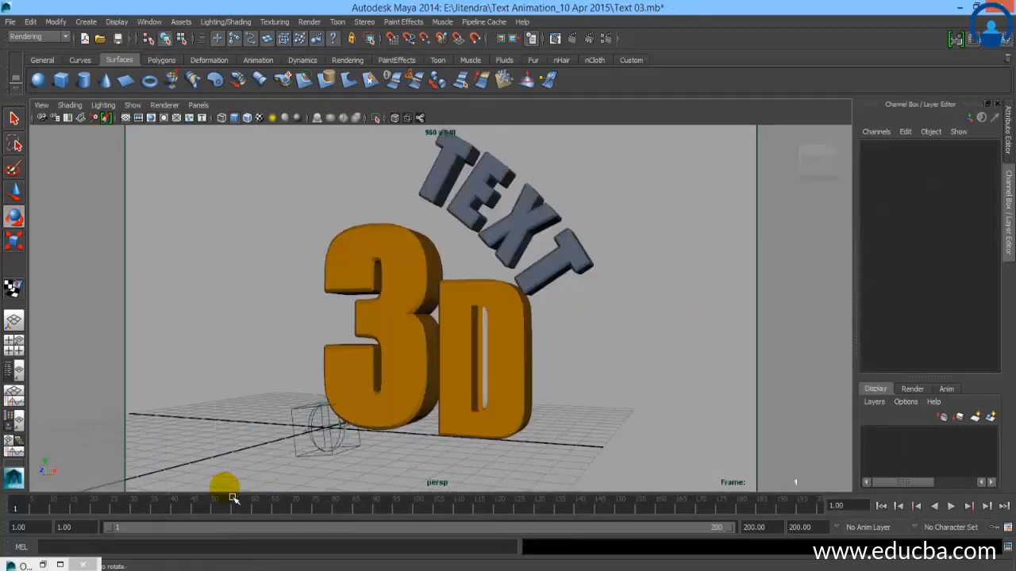
left_click(294, 453)
left_click(446, 410)
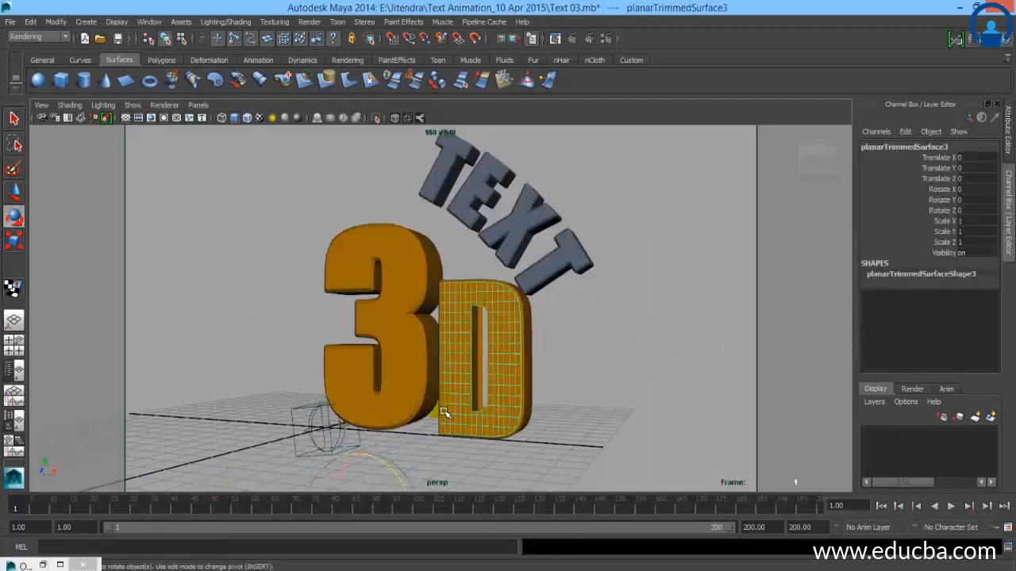
key("Up")
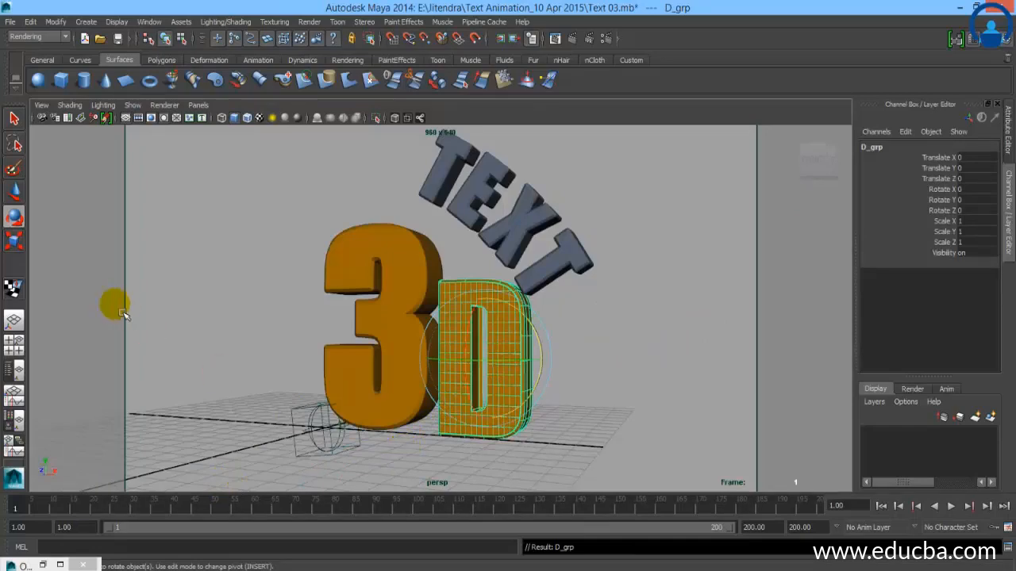
left_click(43, 565)
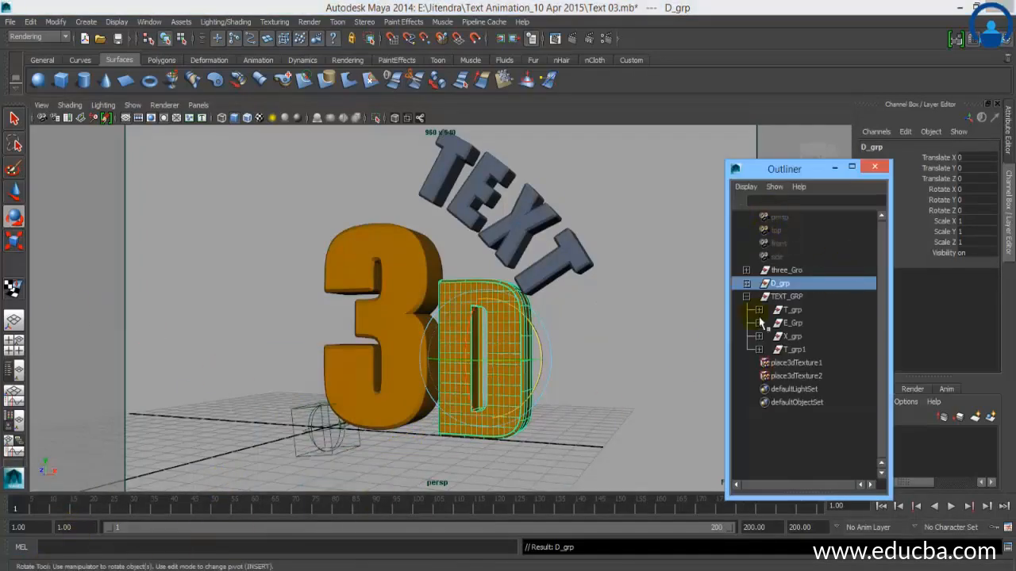
- Select three_Gro and key all of its channels at frame 100
key("Up")
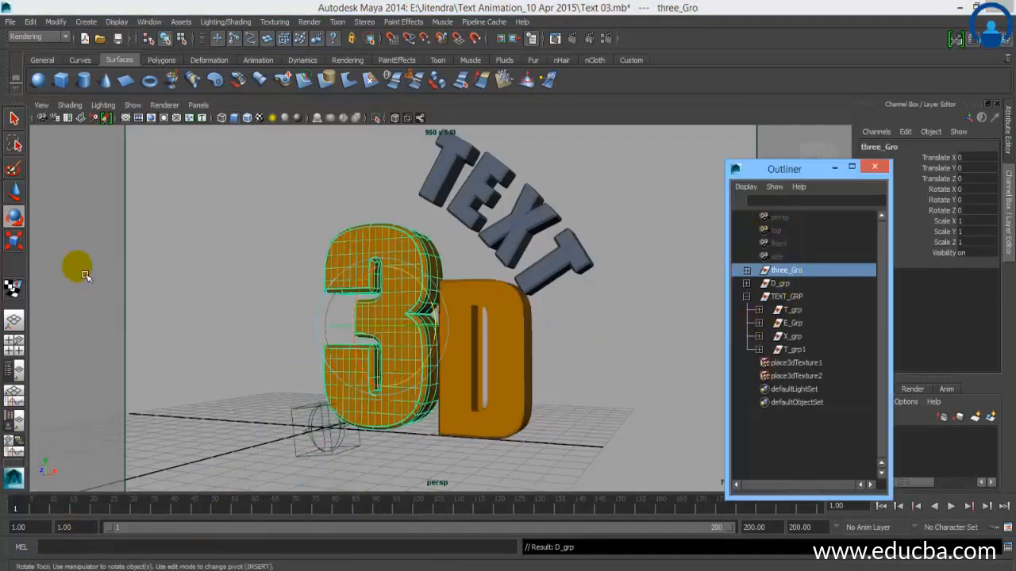
left_click(14, 191)
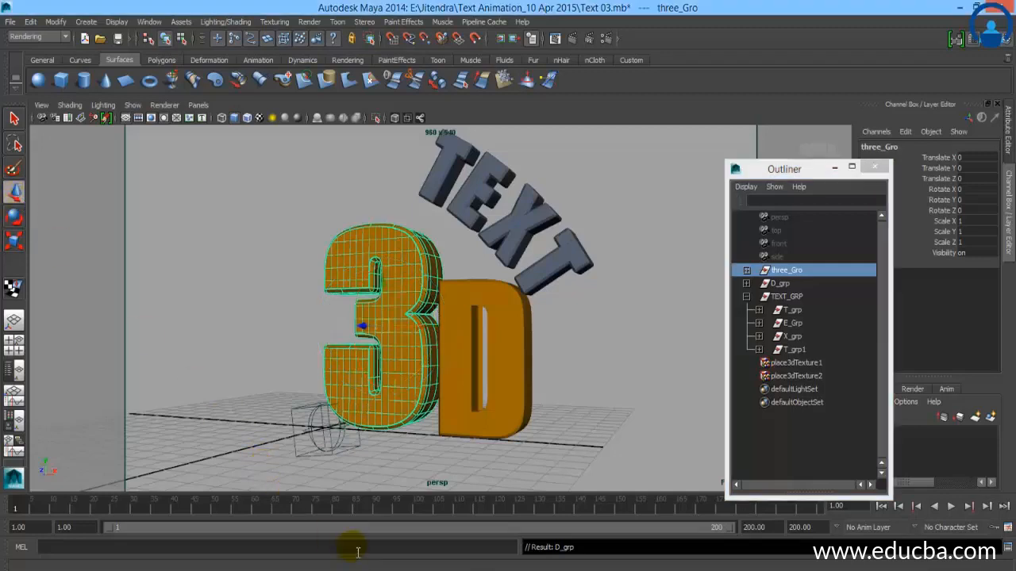
left_click_drag(320, 517, 411, 521)
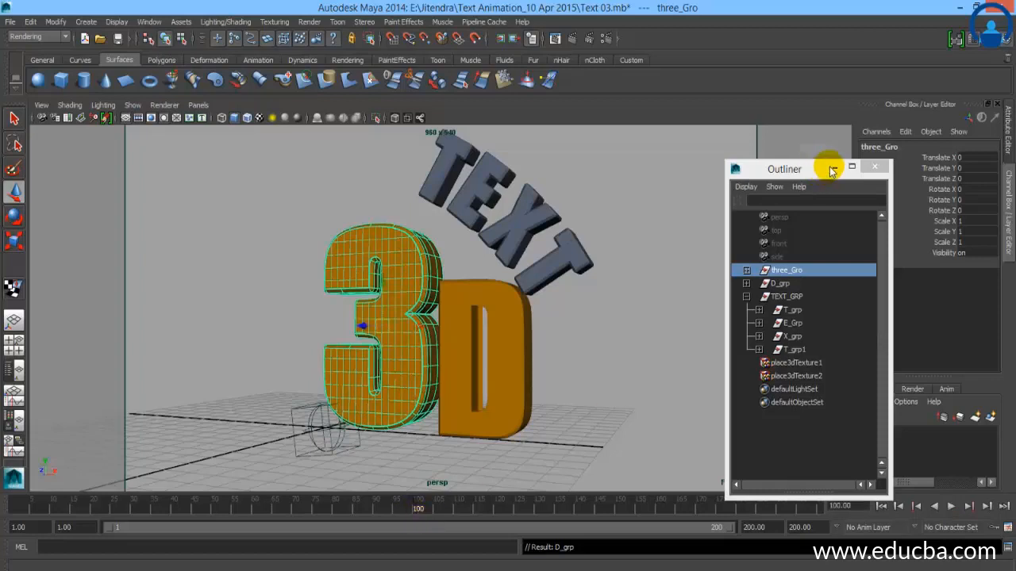
left_click(876, 132)
left_click(882, 158)
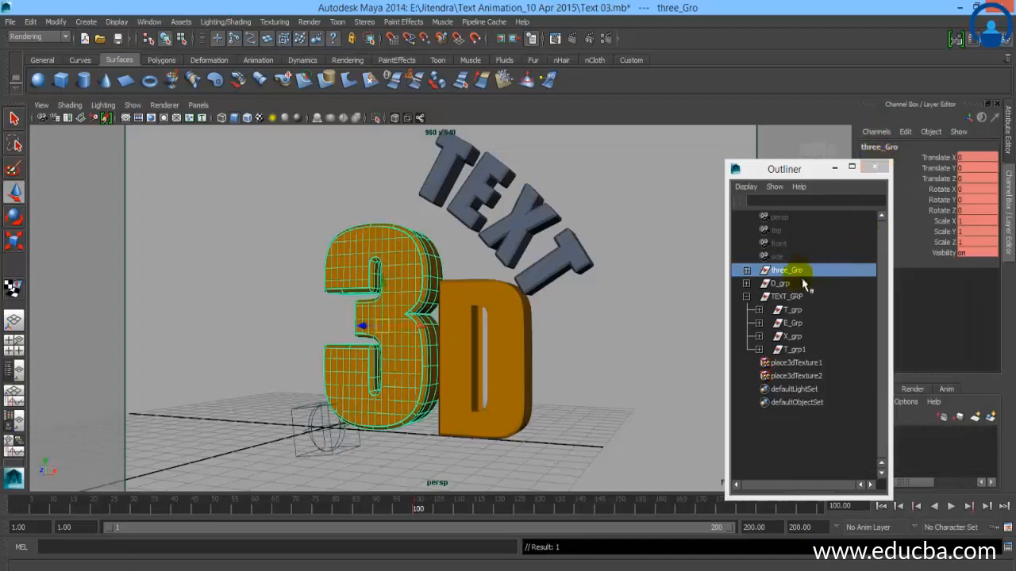
- Key all channels of D_grp at frame 100
left_click(781, 283)
left_click(878, 133)
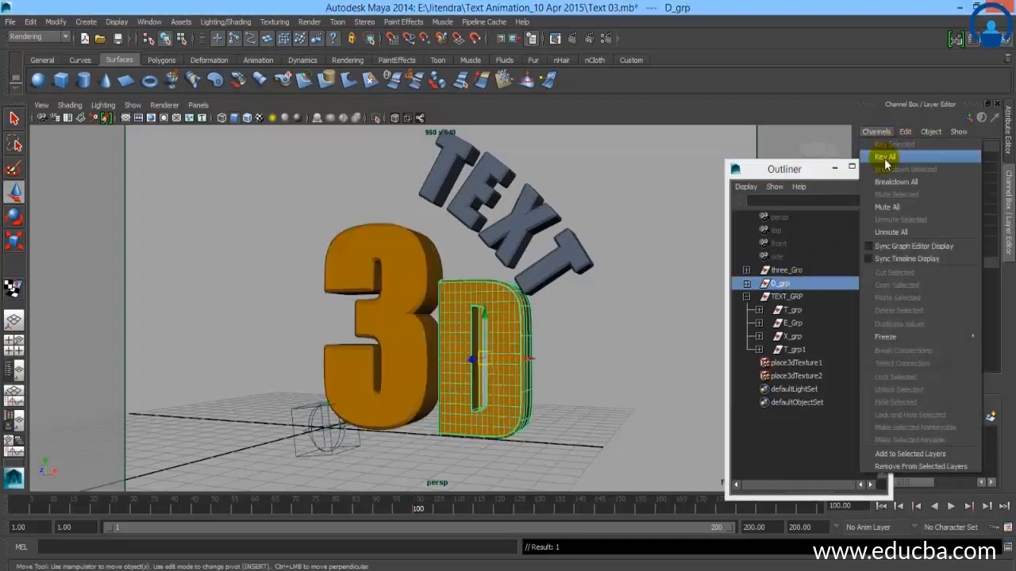
left_click(883, 156)
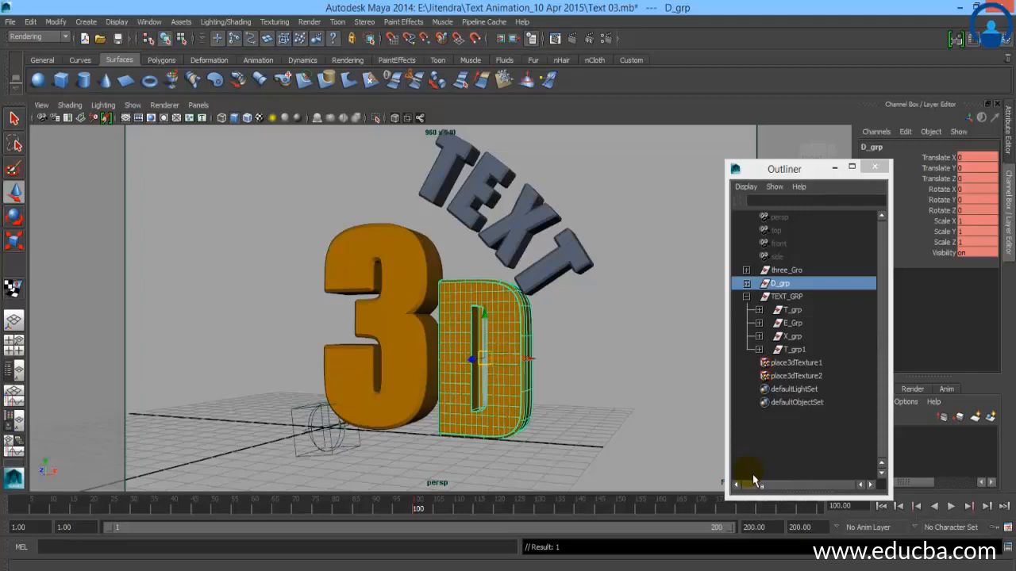
- Switch to the four-view layout and try moving D_grp forward along Z to about 7.3
left_click(564, 423)
key("space")
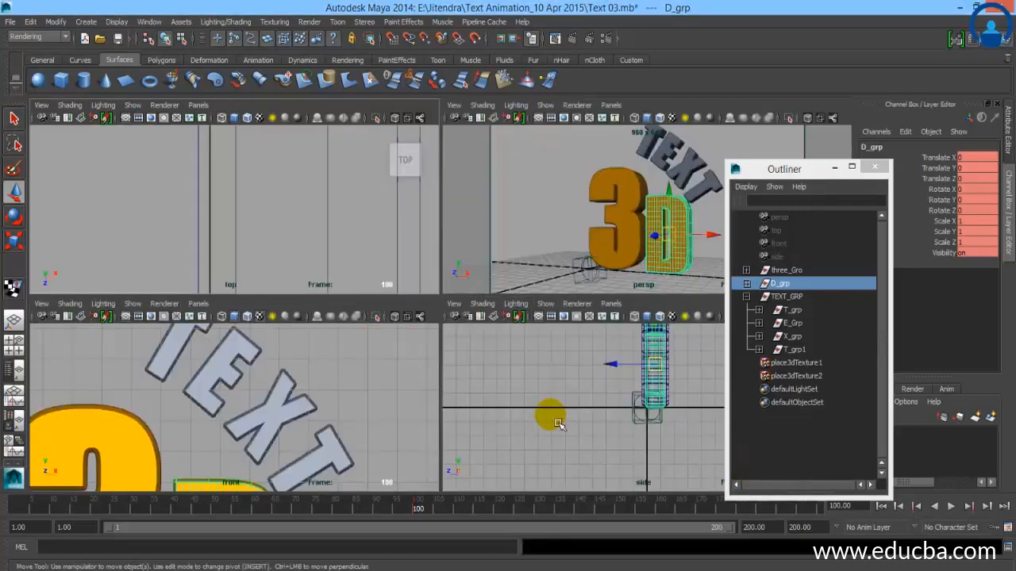
scroll(136, 219, "down", 3)
left_click_drag(319, 237, 340, 340)
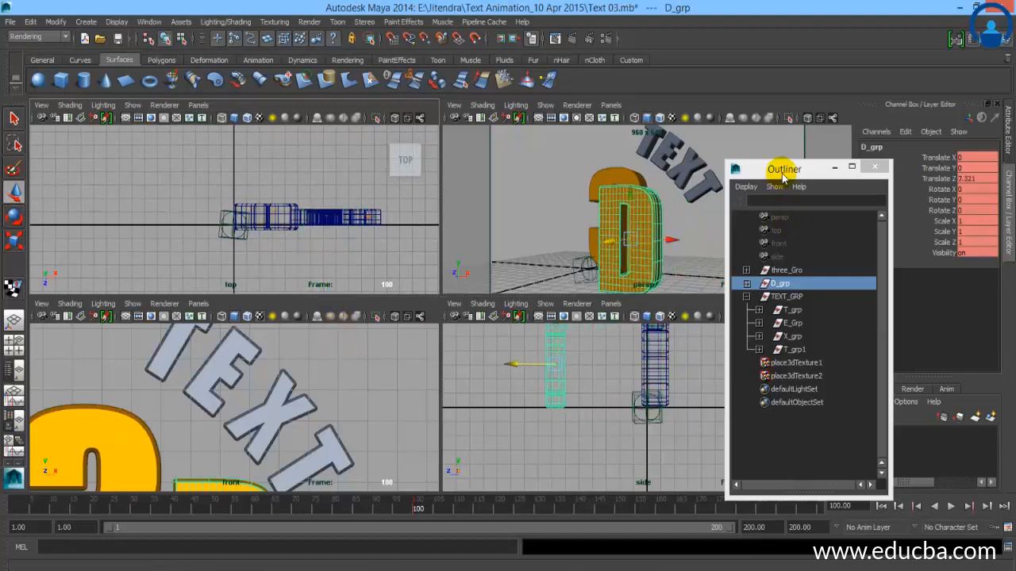
- At frame 1, move D_grp in the top view to about Translate X 6.958 and Translate Z 12.91
left_click(44, 515)
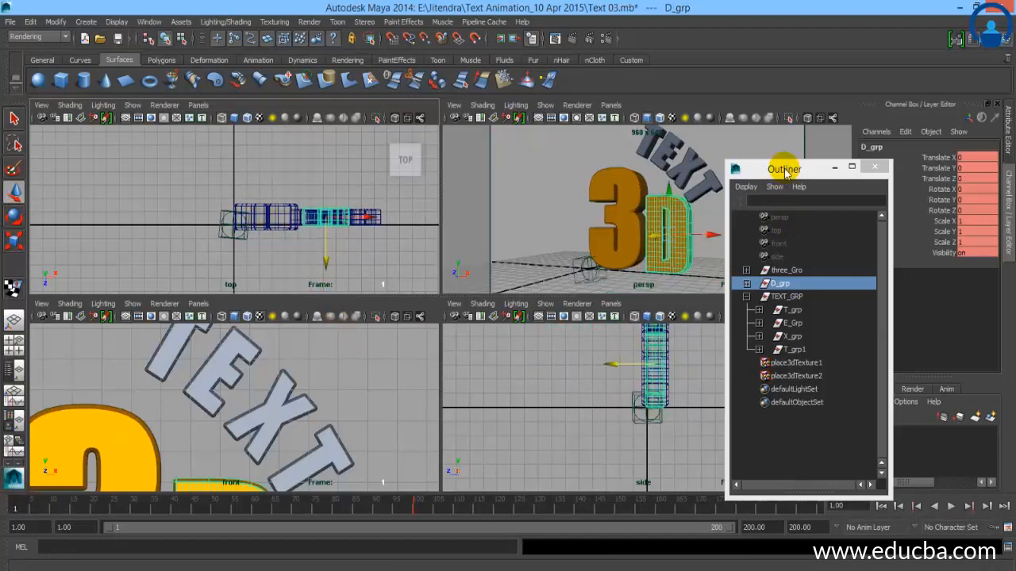
left_click_drag(782, 168, 898, 291)
middle_click_drag(317, 215, 295, 86, "alt")
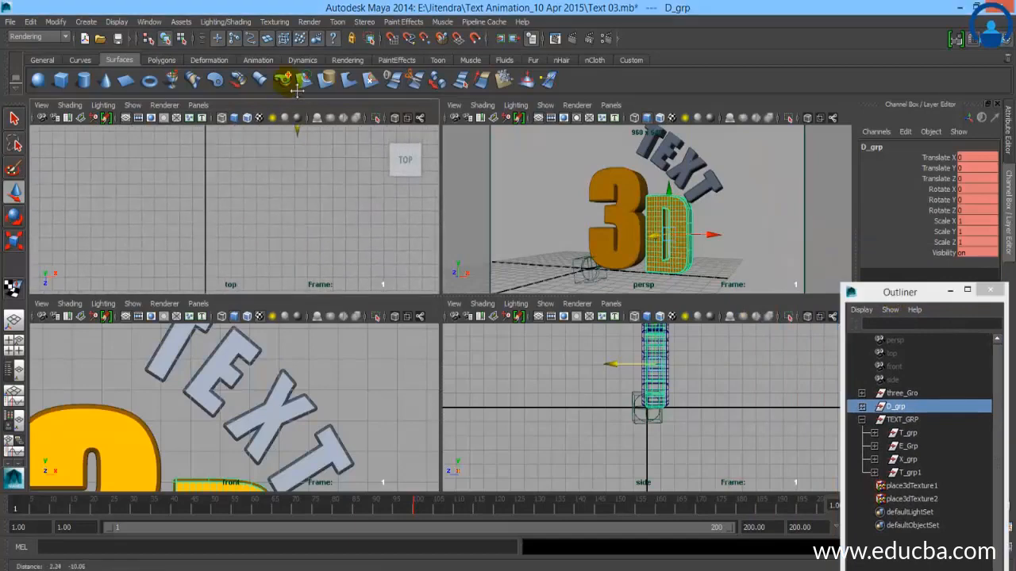
right_click_drag(362, 263, 134, 195, "alt")
left_click_drag(134, 195, 225, 203, "alt")
left_click_drag(272, 179, 376, 253)
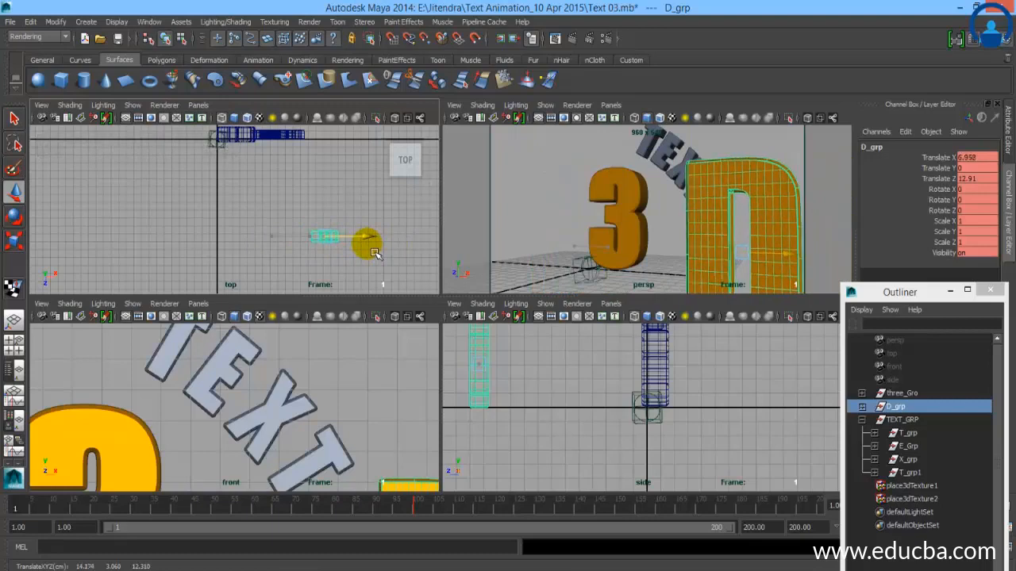
key("e")
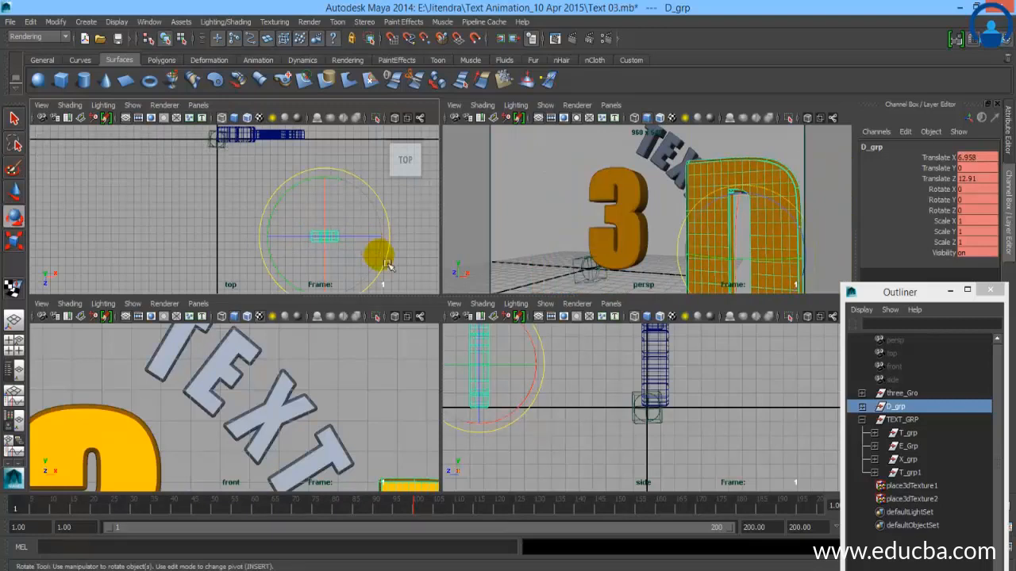
- Move three_Gro forward along Z toward the camera to about 16.598
left_click(902, 393)
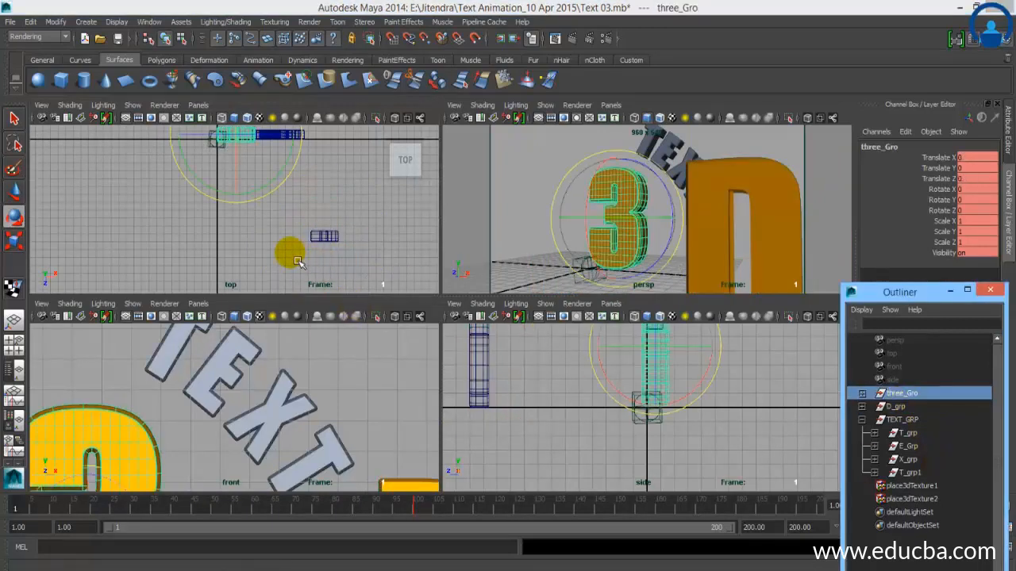
key("w")
left_click_drag(240, 191, 238, 324)
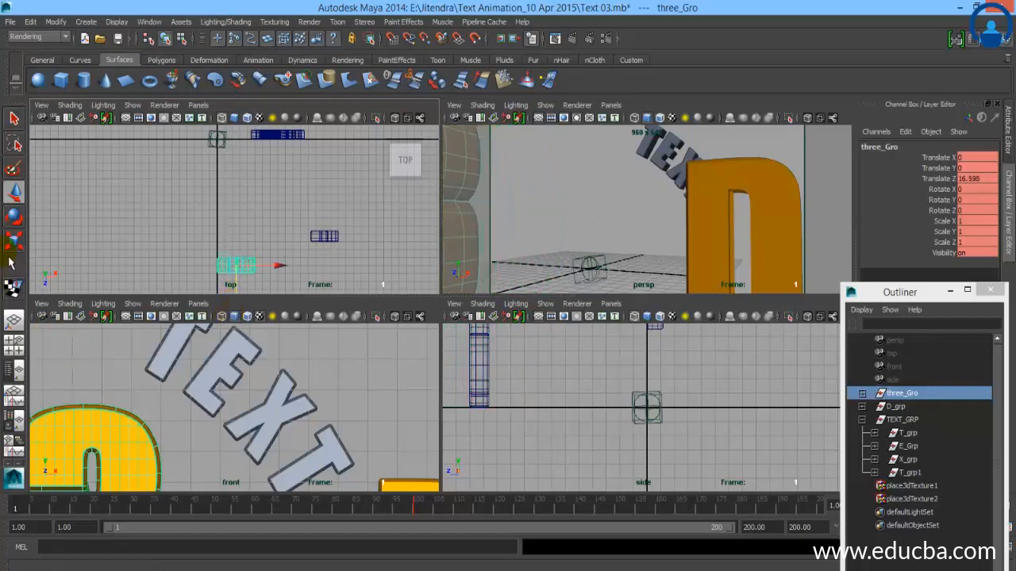
- Scale three_Gro uniformly, setting Scale X, Y and Z to 2
right_click_drag(211, 390, 145, 403, "alt")
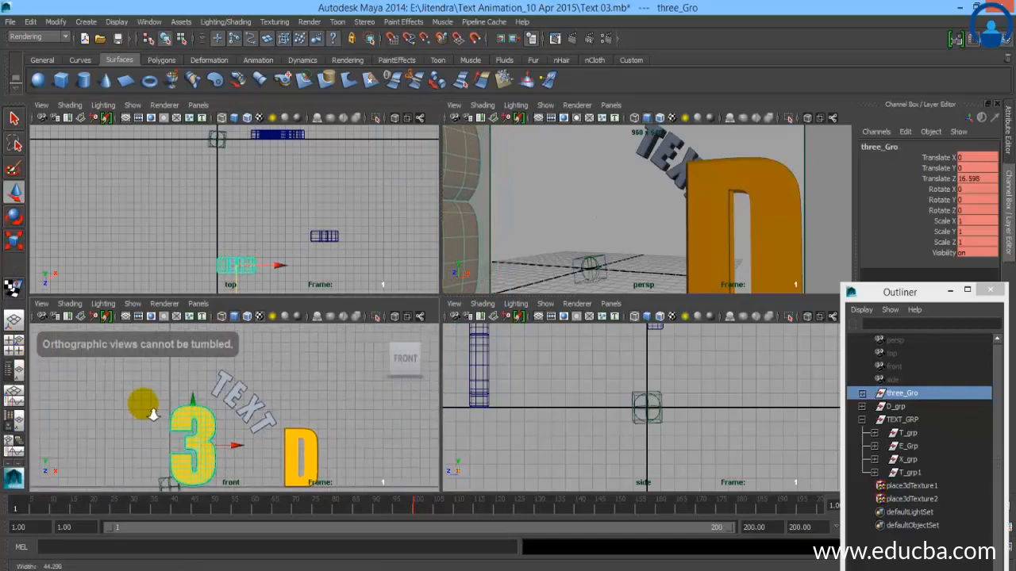
left_click(14, 241)
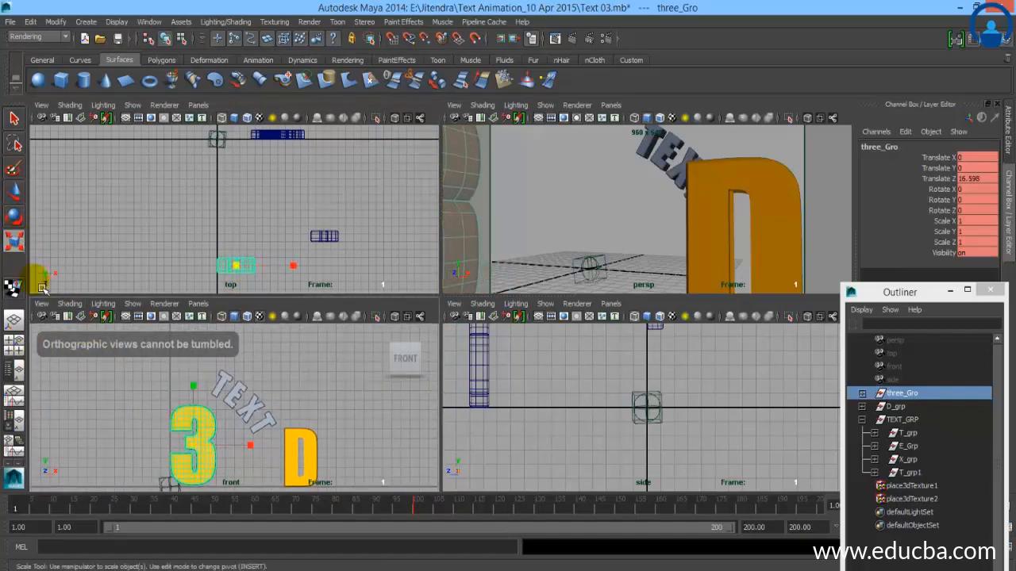
left_click_drag(195, 447, 237, 477)
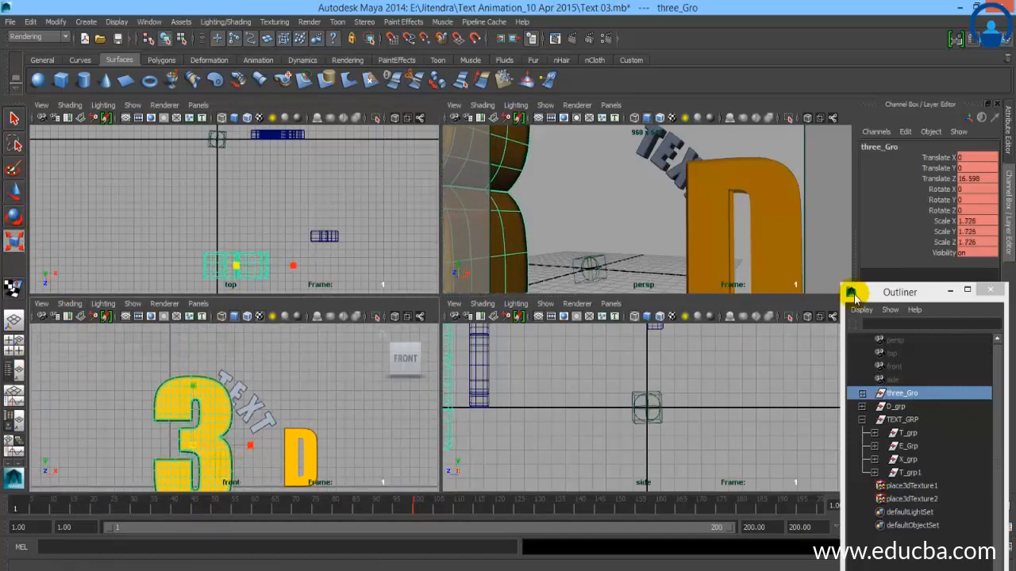
left_click_drag(973, 244, 975, 225)
type("2")
key("Return")
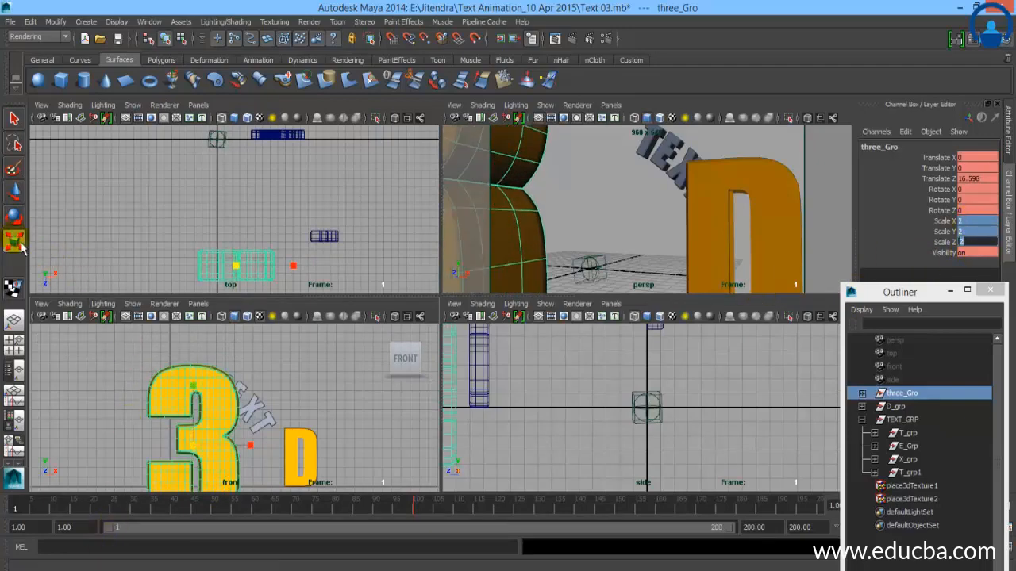
- Set three_Gro's Rotate Y to -360 and key all of its channels at frame 1
left_click(15, 219)
left_click_drag(272, 221, 182, 240)
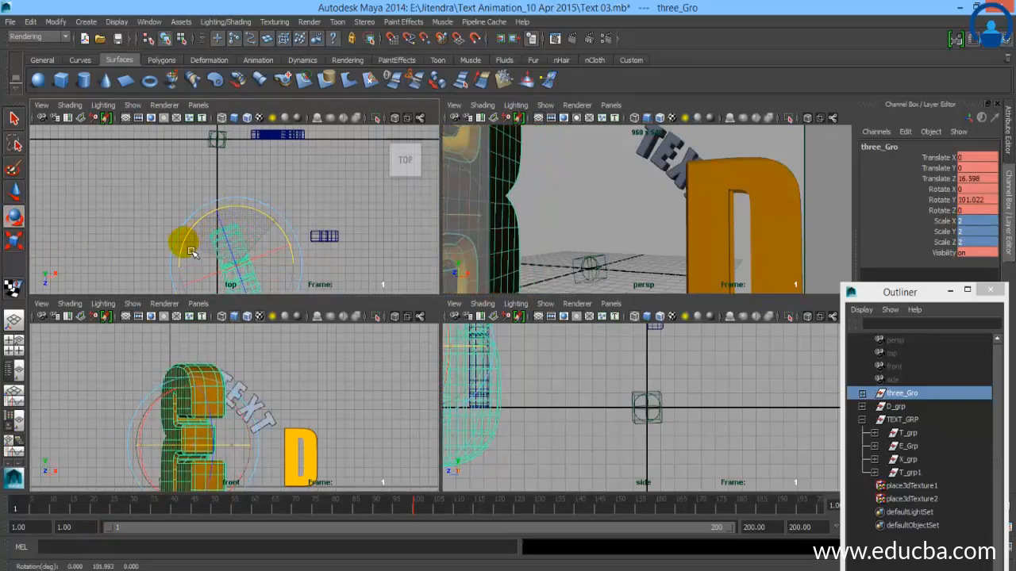
left_click(976, 199)
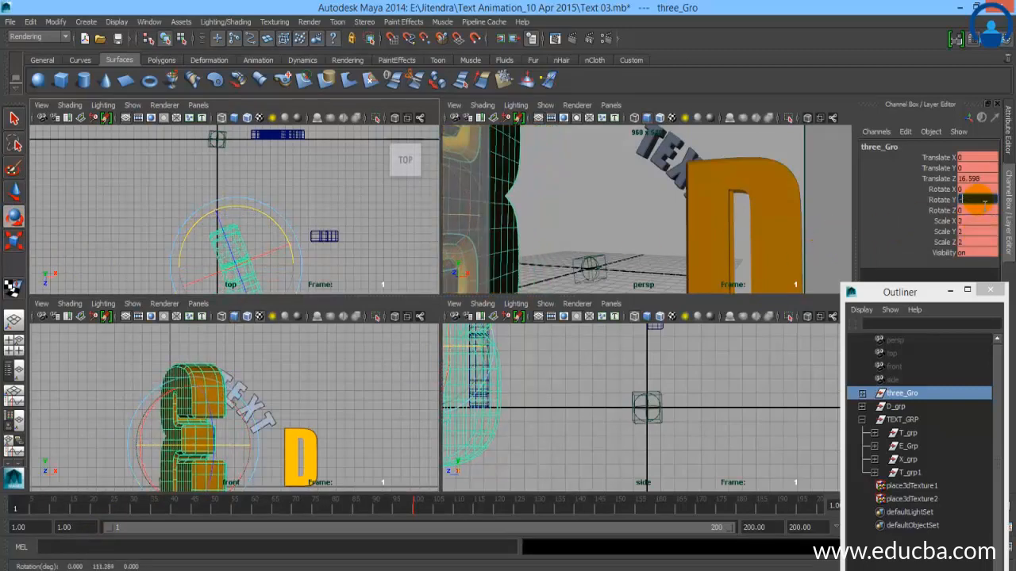
key("Return")
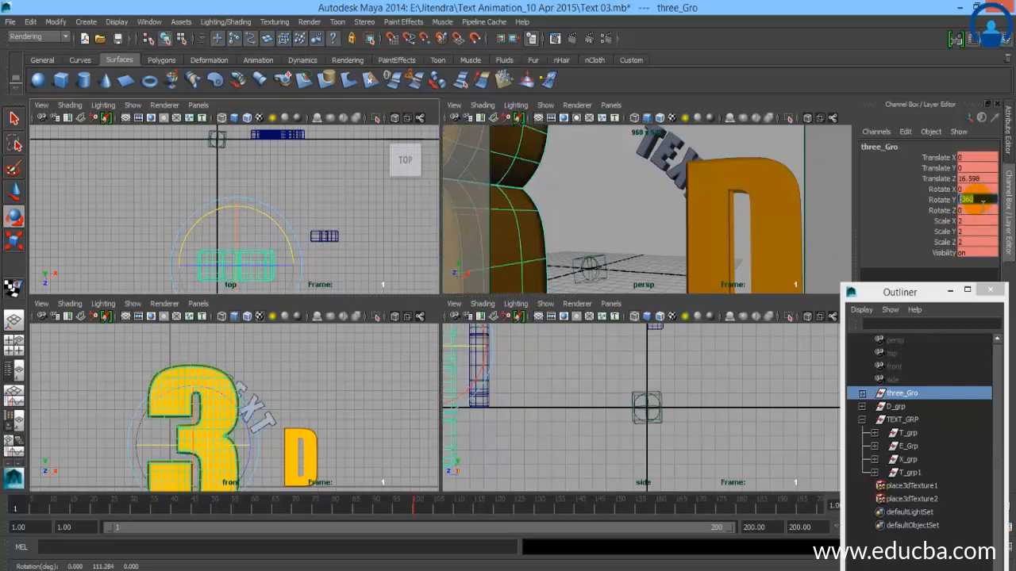
left_click(876, 132)
left_click(579, 212)
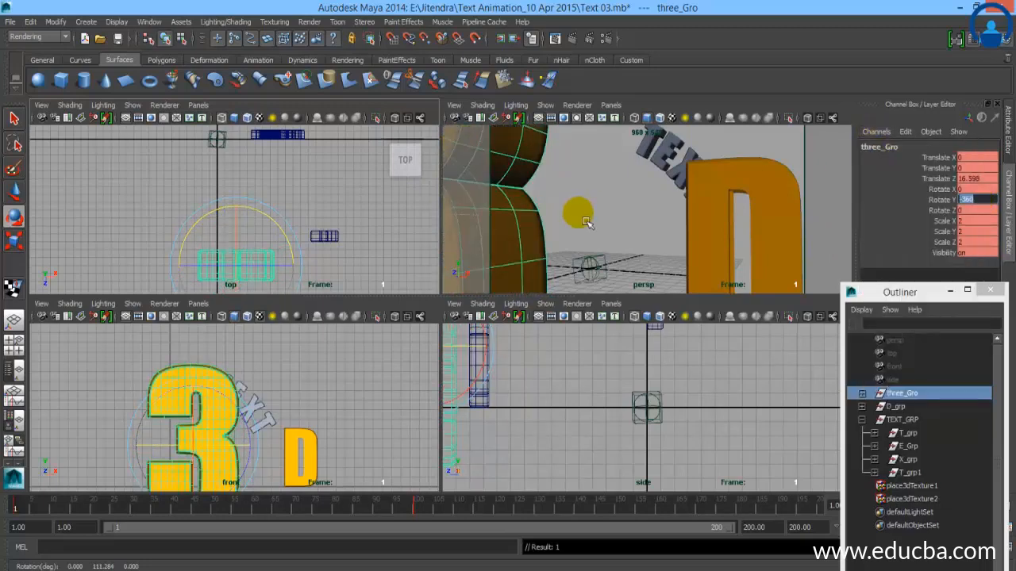
- Scrub the timeline in the enlarged perspective view to preview the number 3's animation, and return to the four-view layout
key("space")
left_click_drag(16, 508, 577, 566)
left_click_drag(693, 566, 8, 527)
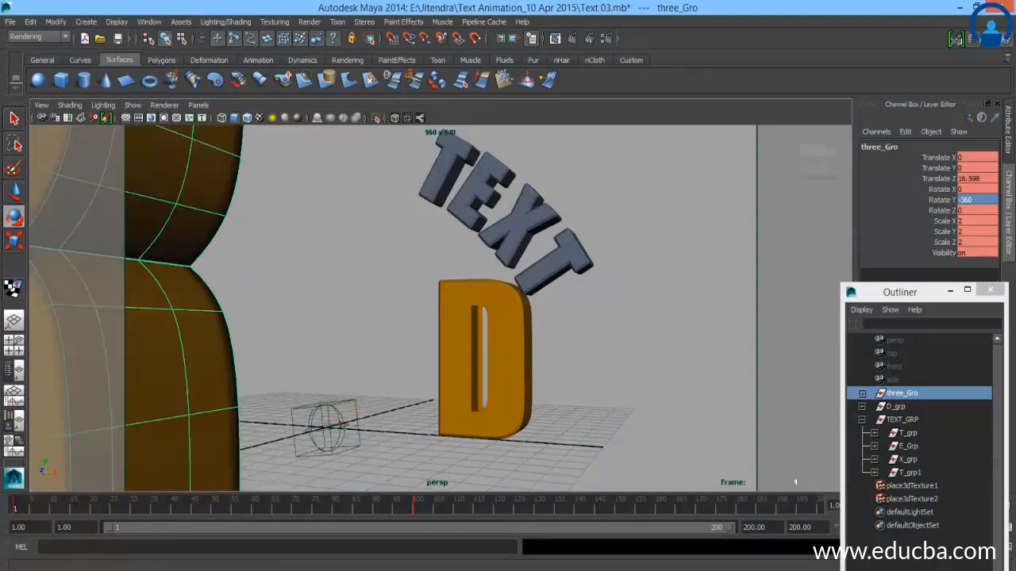
key("space")
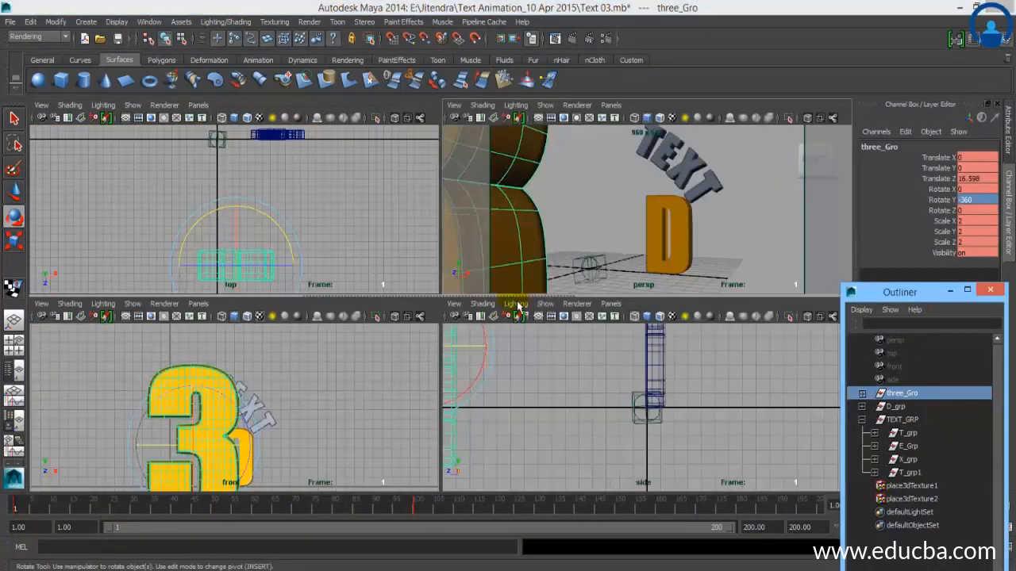
- Move D_grp forward and sideways in the top view to about Translate X 7.88 and Translate Z 16.682
left_click(896, 406)
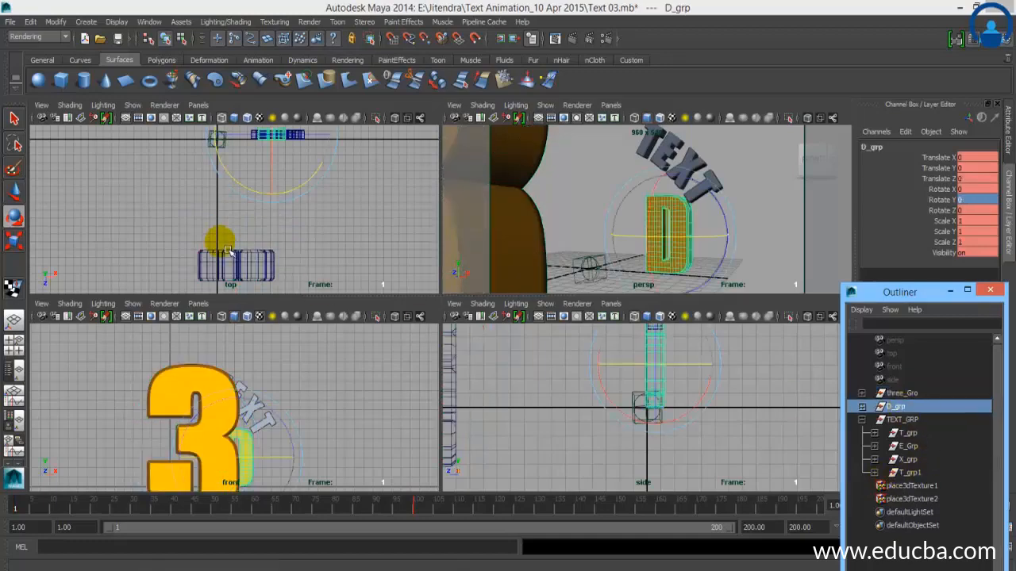
key("w")
left_click_drag(293, 193, 281, 313)
left_click_drag(320, 270, 381, 295)
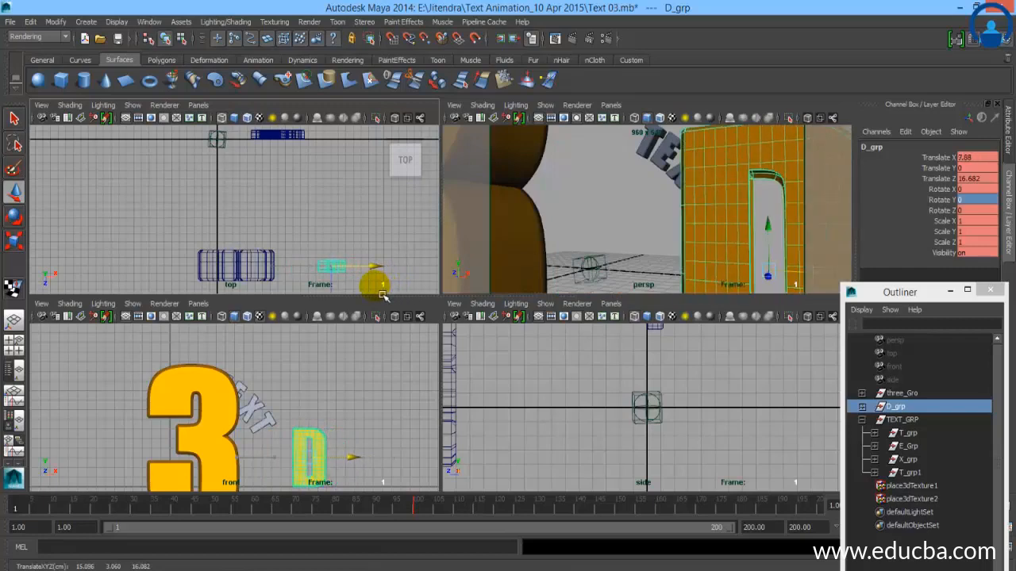
- Rotate D_grp about its vertical axis and set its Rotate Y to -360
key("e")
left_click_drag(295, 220, 295, 261)
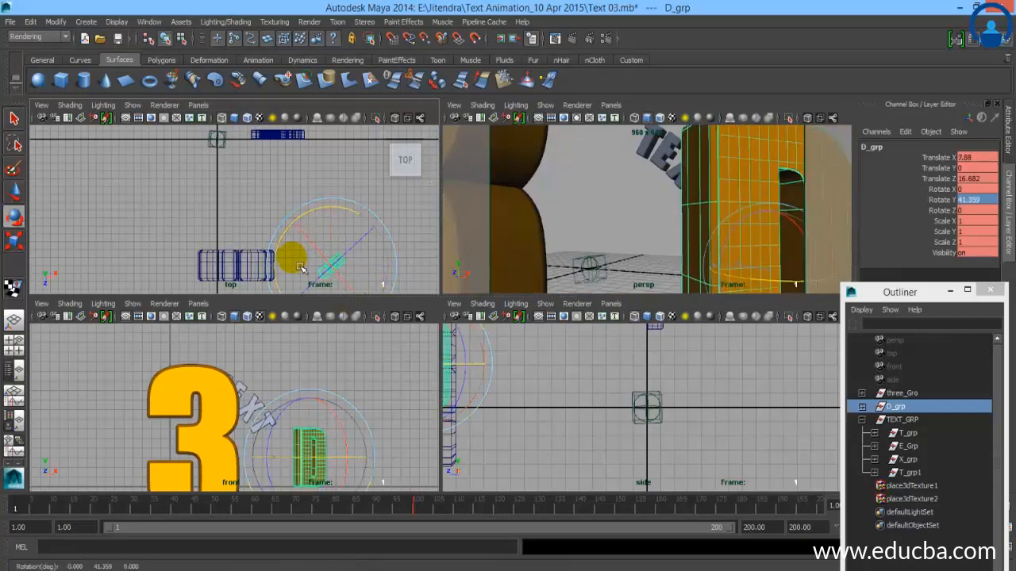
left_click(978, 199)
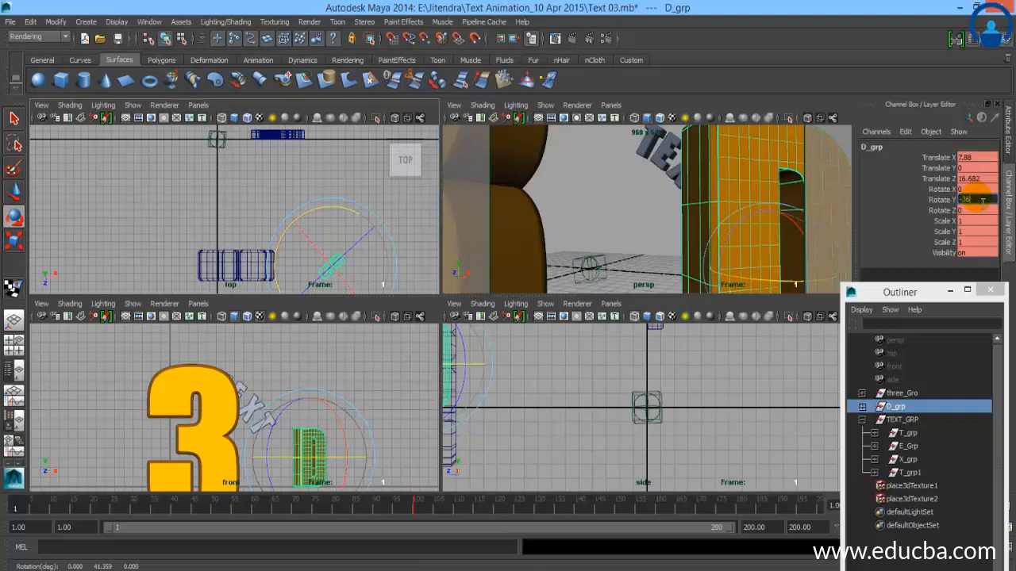
type("-360")
key("Return")
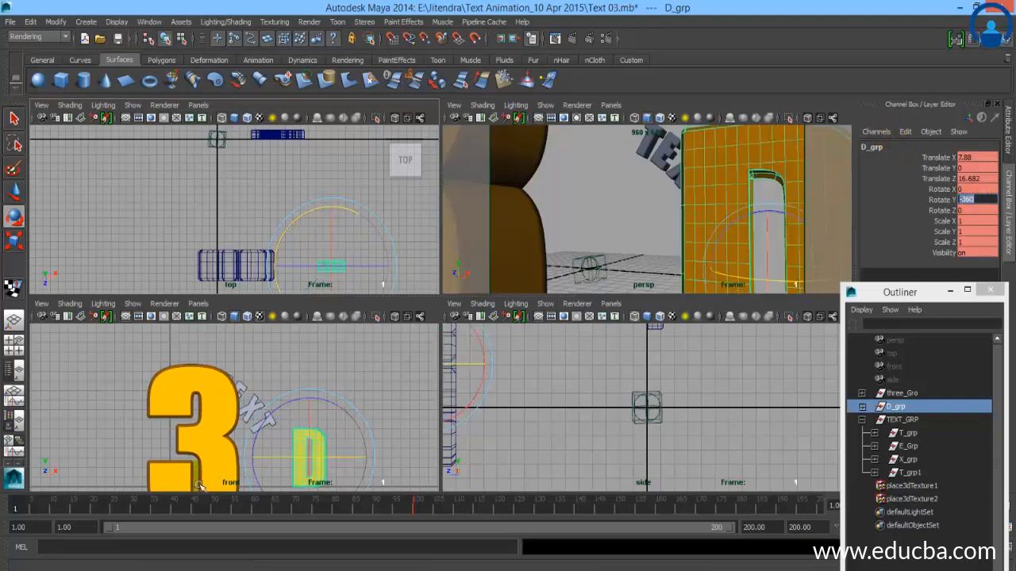
- Move D_grp to about Translate Y 1.169 and Translate Z 24.73, then key all of its channels at frame 1 and minimize the Outliner
left_click(14, 193)
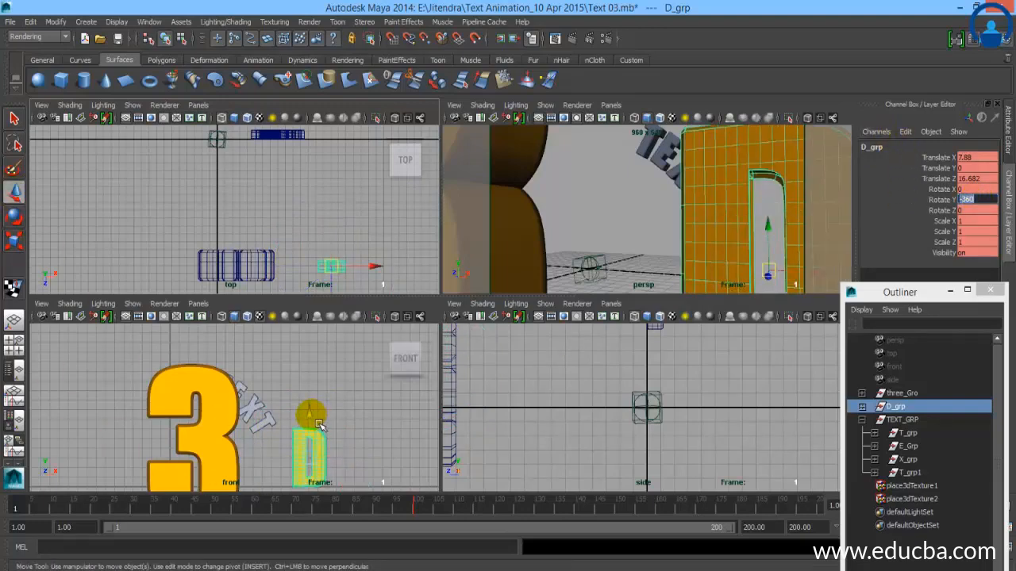
left_click_drag(315, 421, 320, 414)
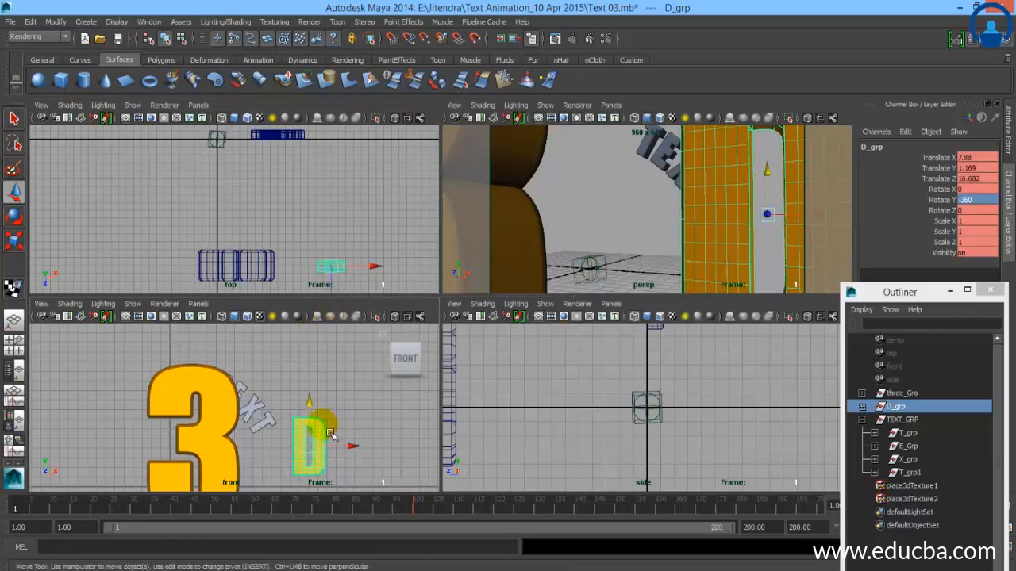
left_click_drag(343, 295, 346, 361)
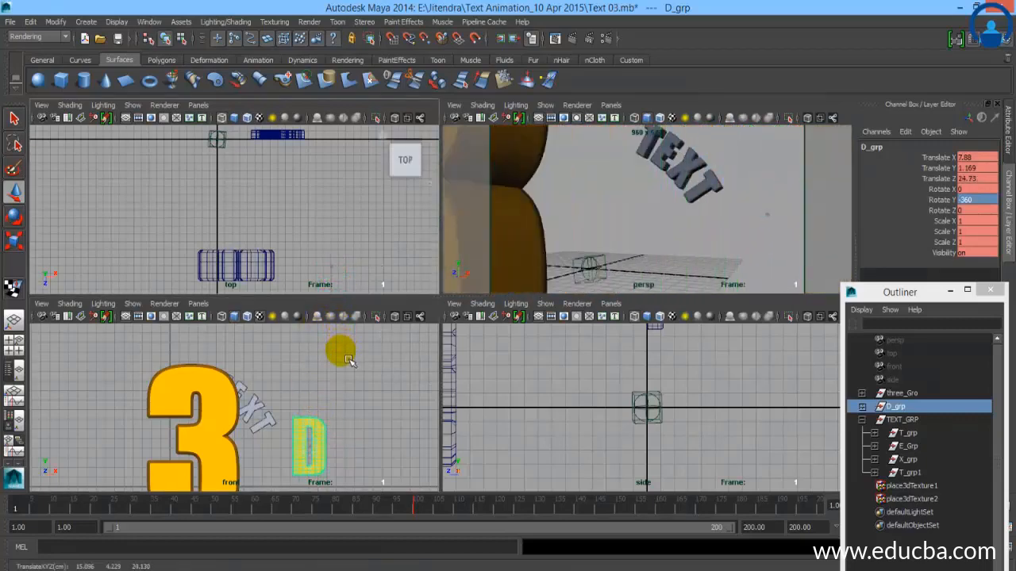
left_click(876, 132)
left_click(878, 158)
left_click(951, 291)
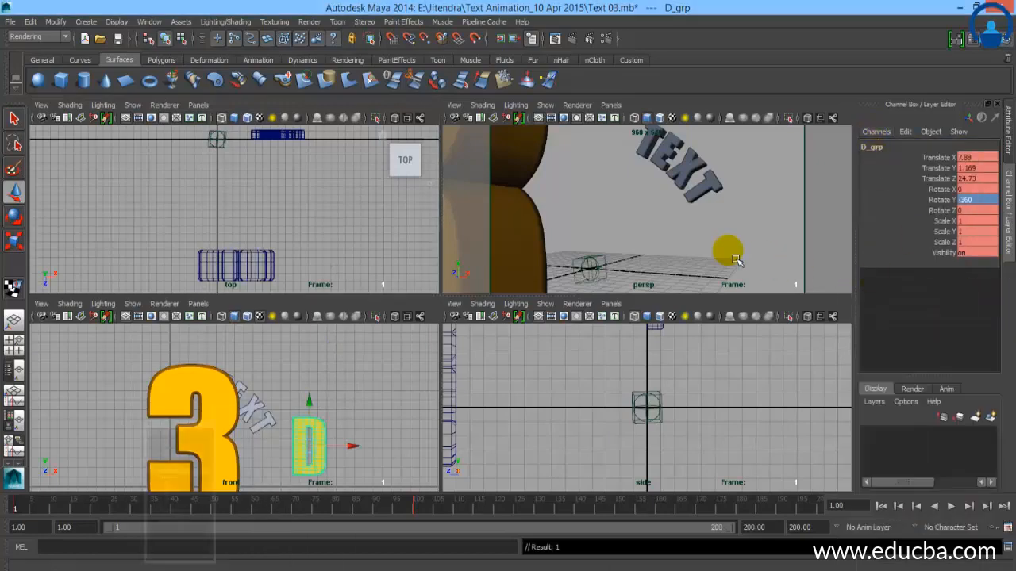
- Move three_Gro farther forward along Z to about 19.532 and key all of its channels at frame 1
key("space")
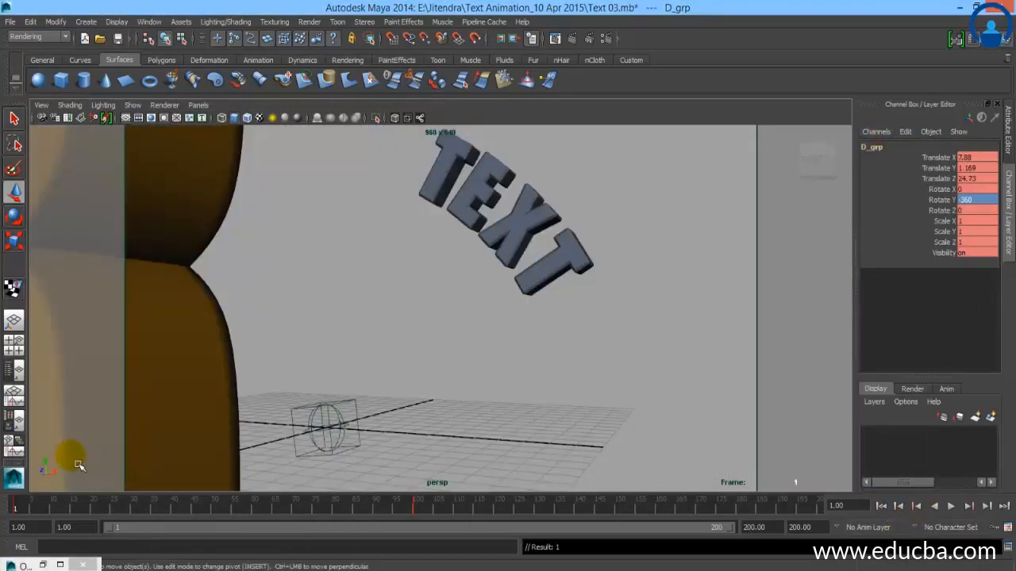
left_click(171, 442)
key("space")
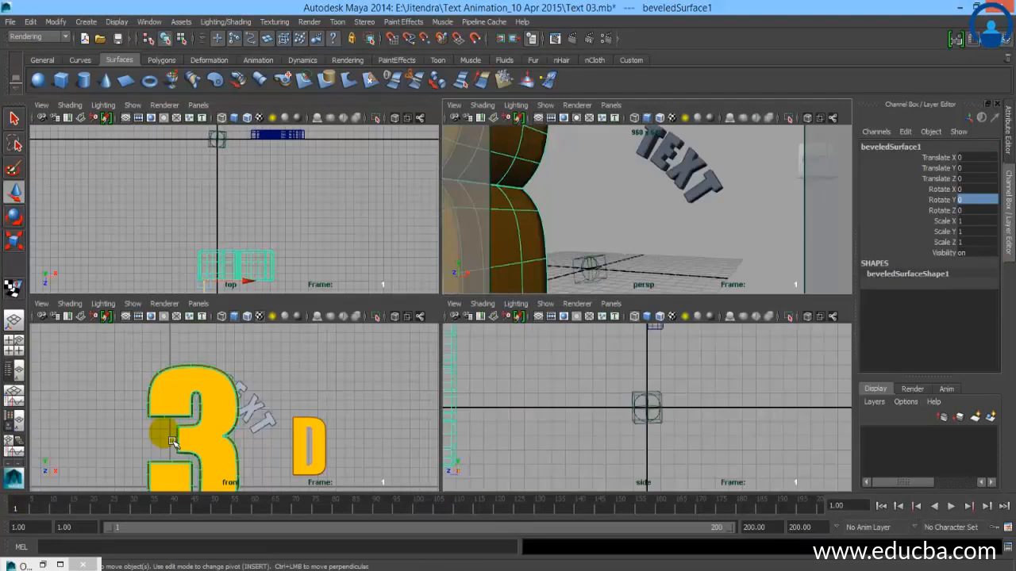
left_click(172, 442)
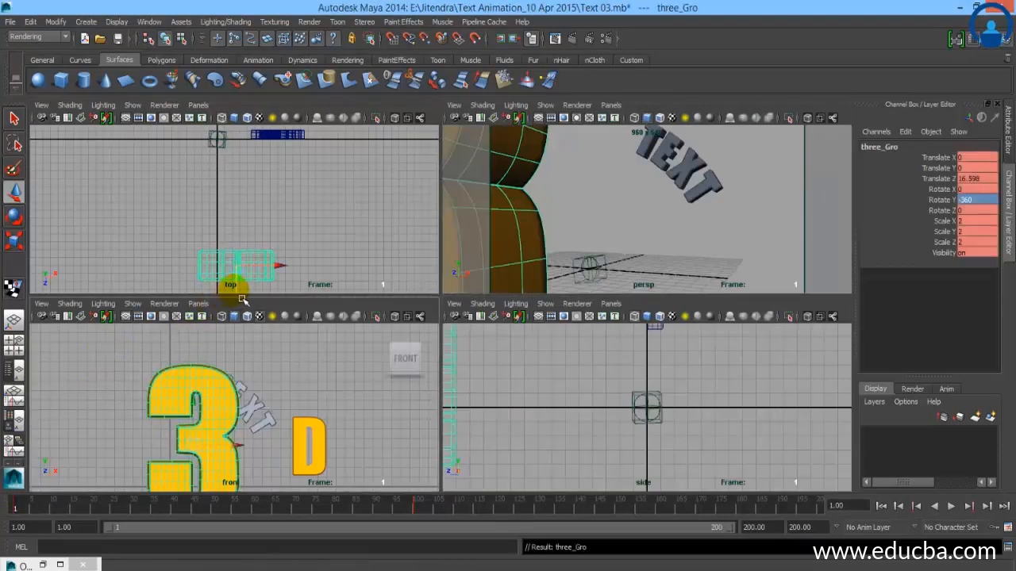
left_click_drag(240, 290, 243, 320)
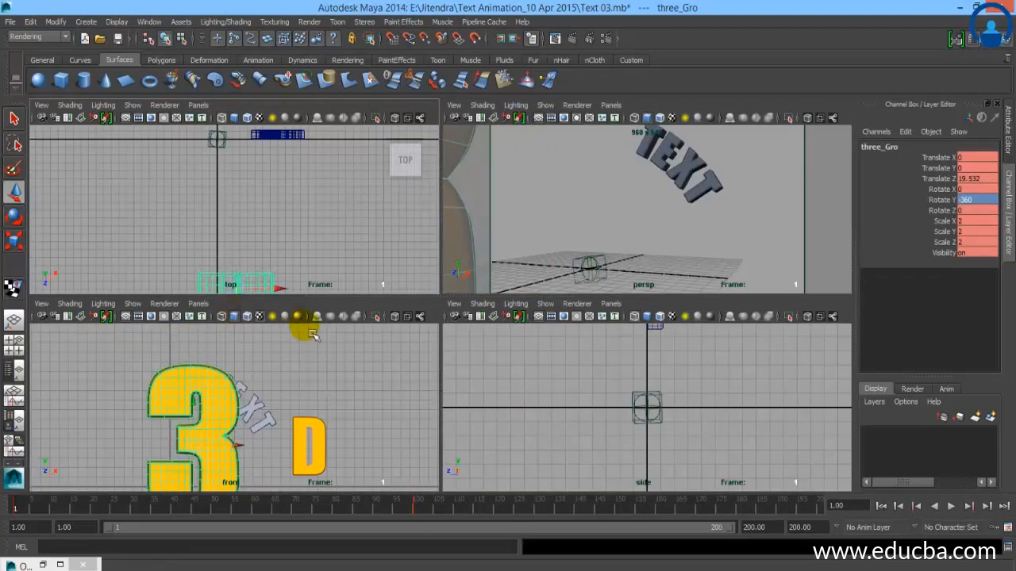
left_click(876, 131)
left_click(883, 155)
- Play the animation in the enlarged perspective view, stop it and return to frame 1
key("space")
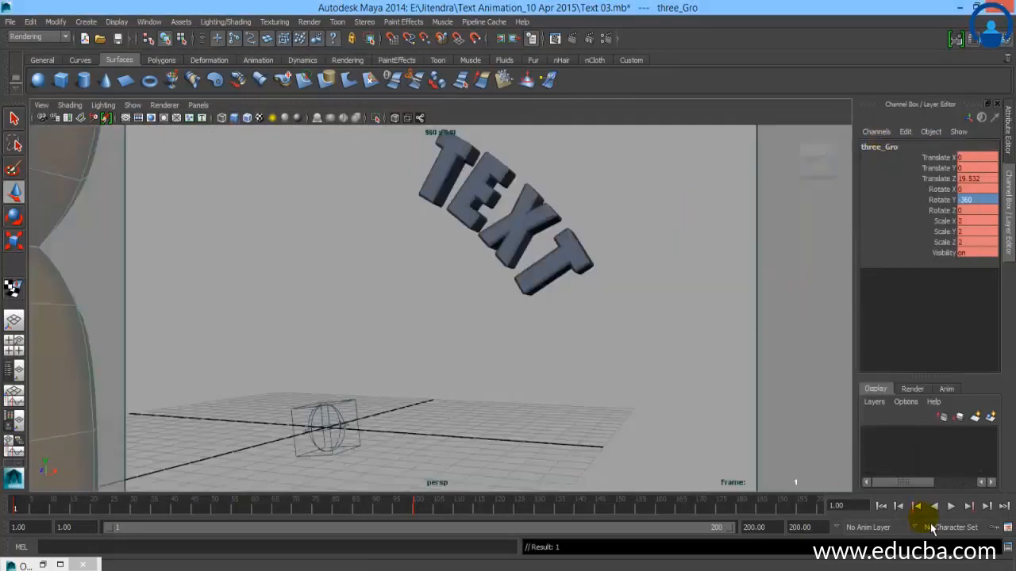
left_click(952, 506)
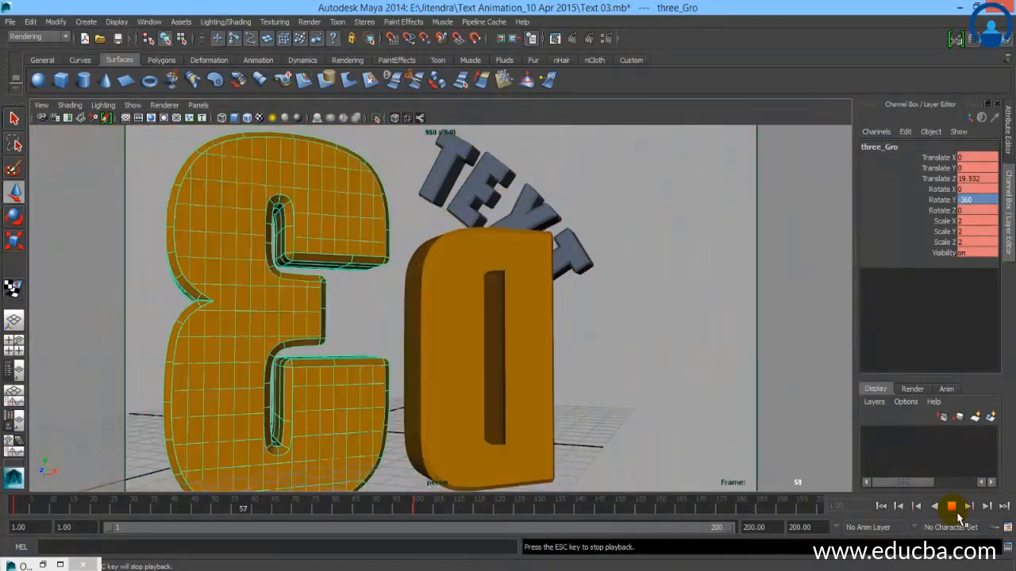
left_click(952, 506)
left_click(16, 508)
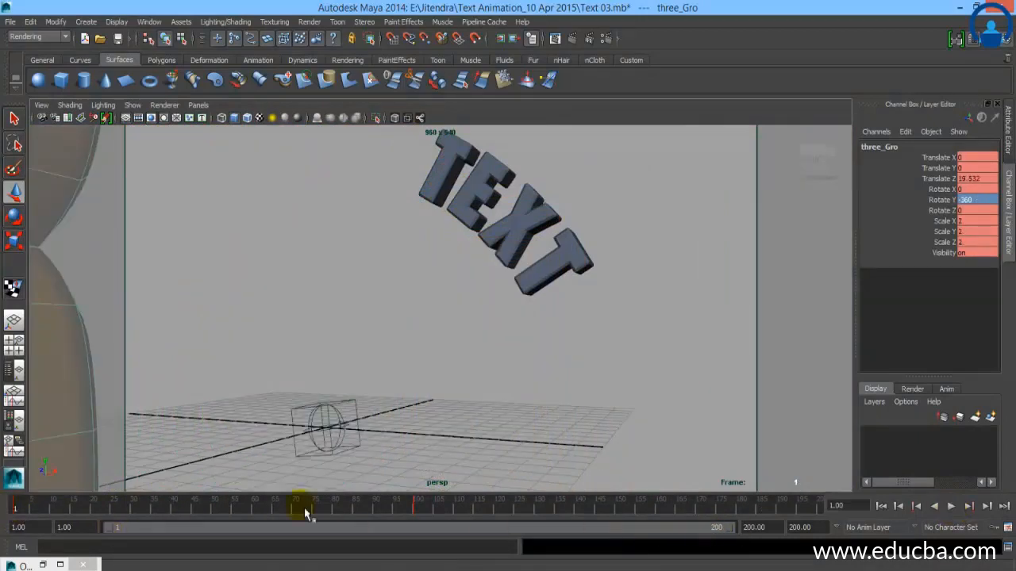
- Set D_grp's Rotate Y to 360 at frame 1 so the D spins in the opposite direction
left_click(35, 401)
left_click(316, 458)
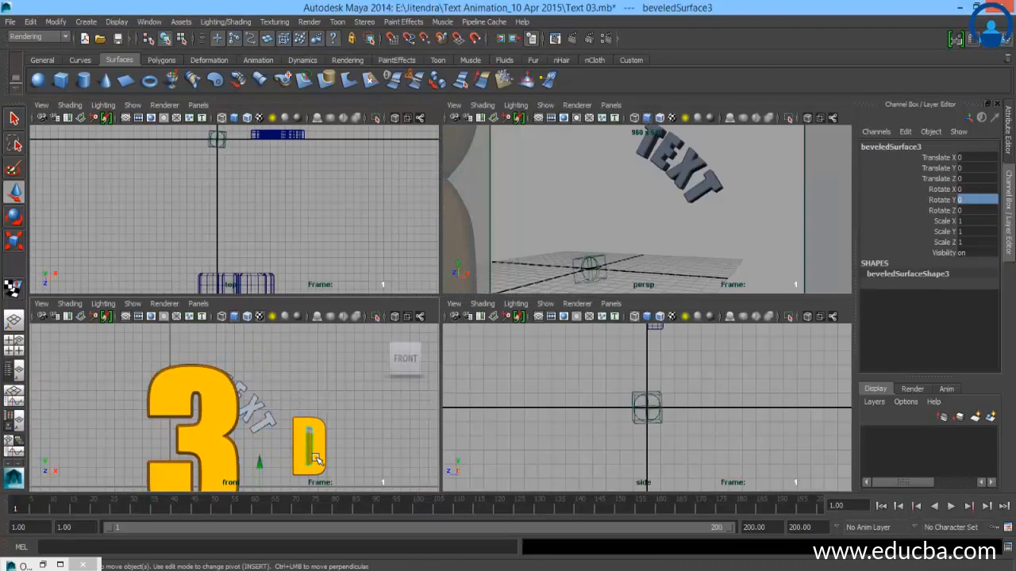
key("Up")
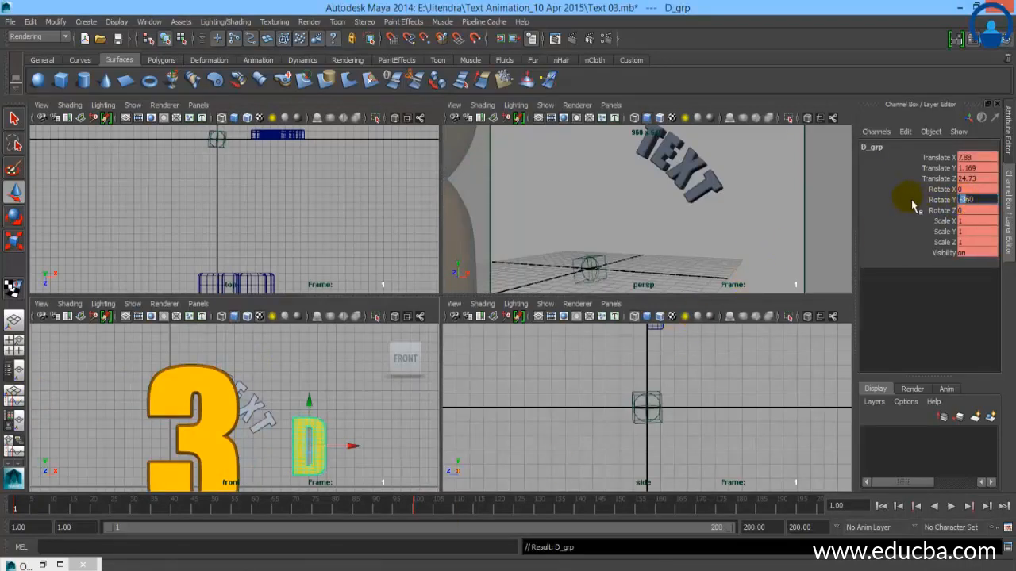
type("0")
key("Return")
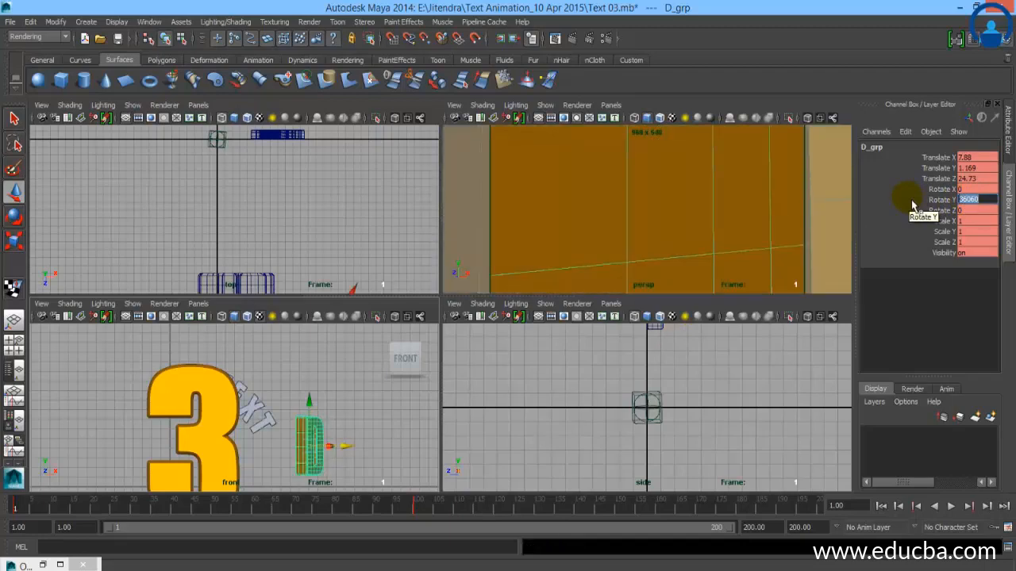
type("360")
key("Return")
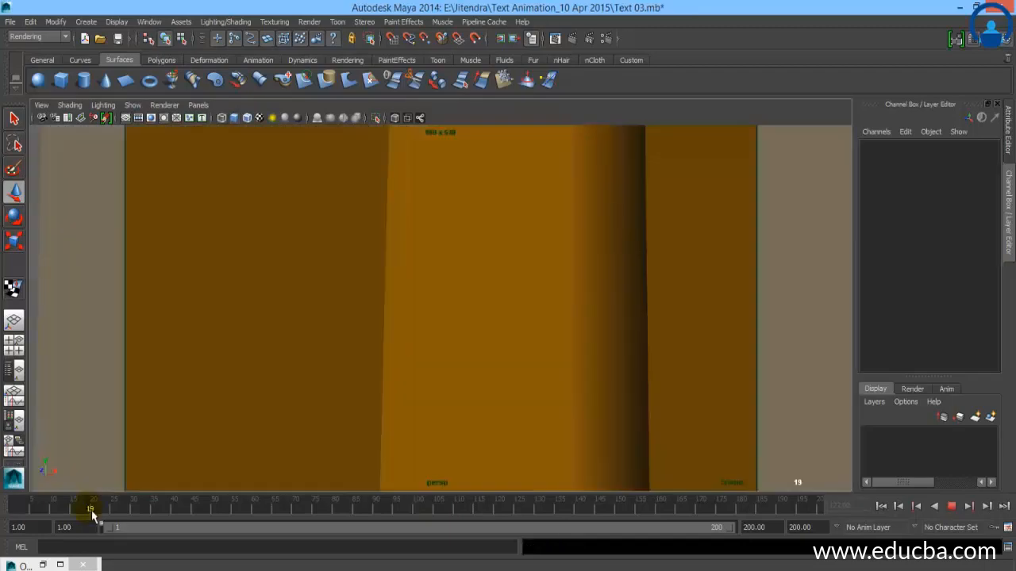
- Move D_grp sideways along X to about 16.959 in the front view and key it at frame 1
left_click(91, 509)
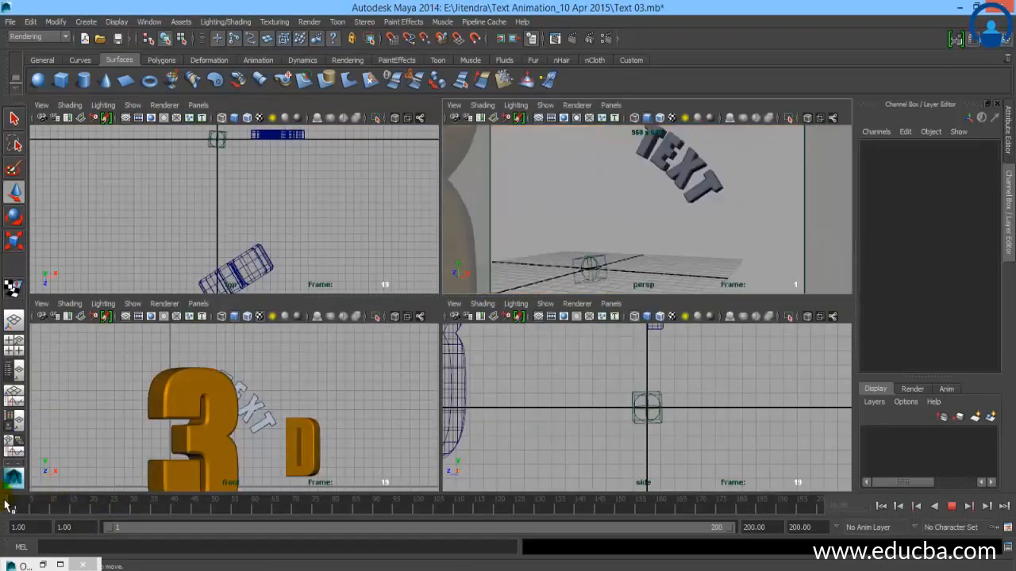
left_click(344, 407)
left_click(332, 451)
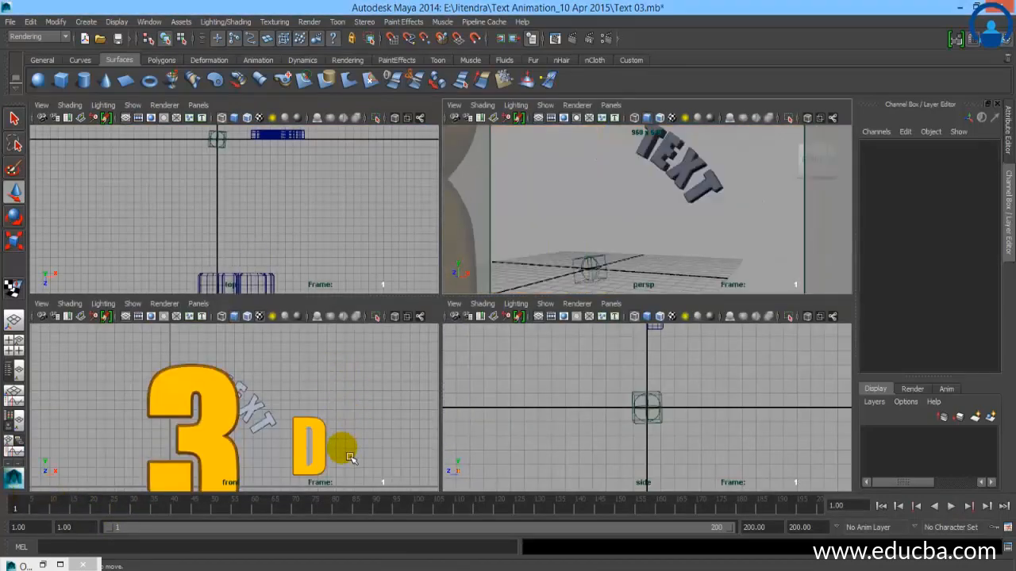
key("Up")
left_click_drag(336, 450, 442, 458)
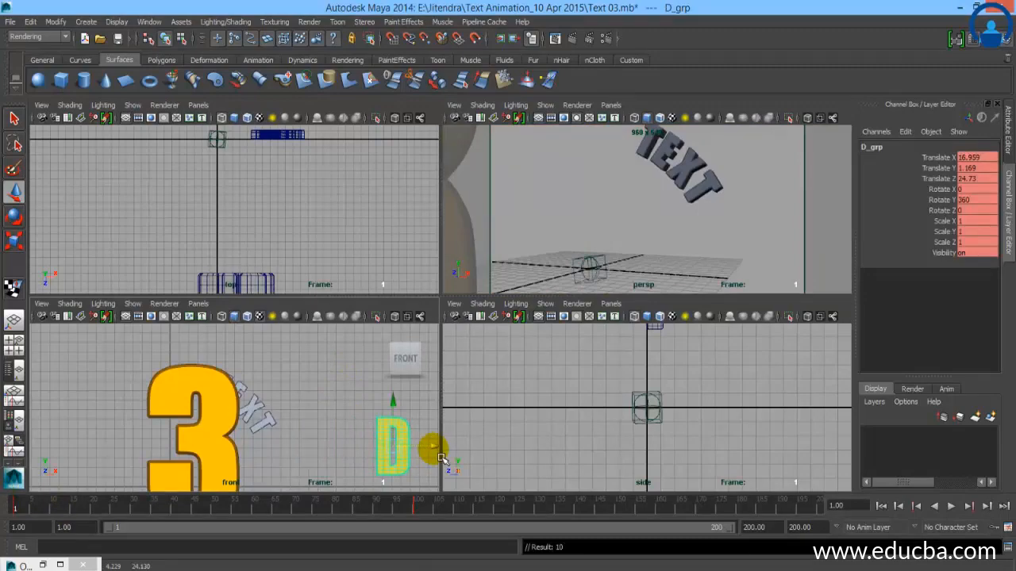
- Play back the 3 and D animation in the enlarged perspective view
key("space")
key("alt+v")
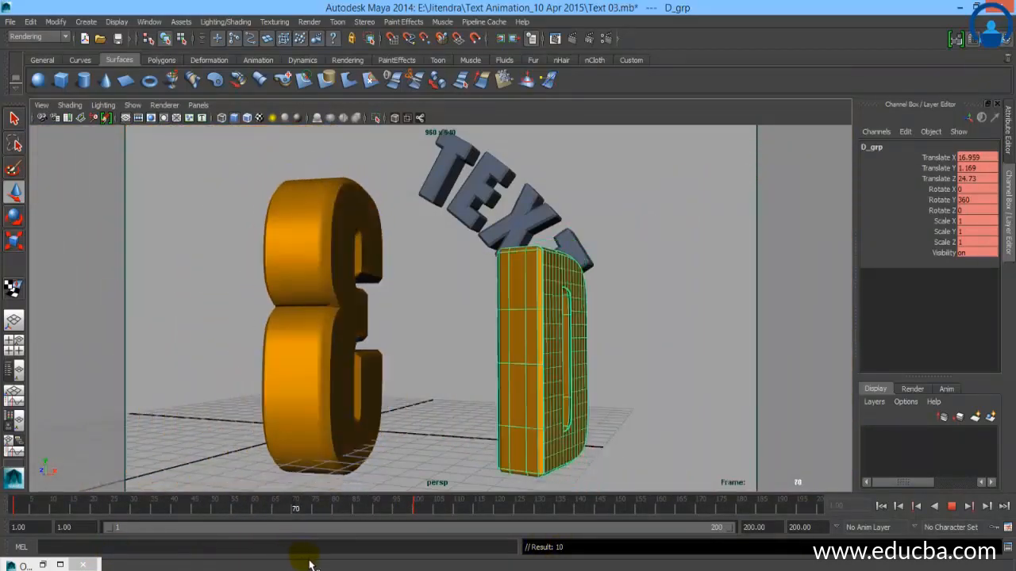
- Save the scene as a new file named Text 04.mb in the same folder
left_click(11, 22)
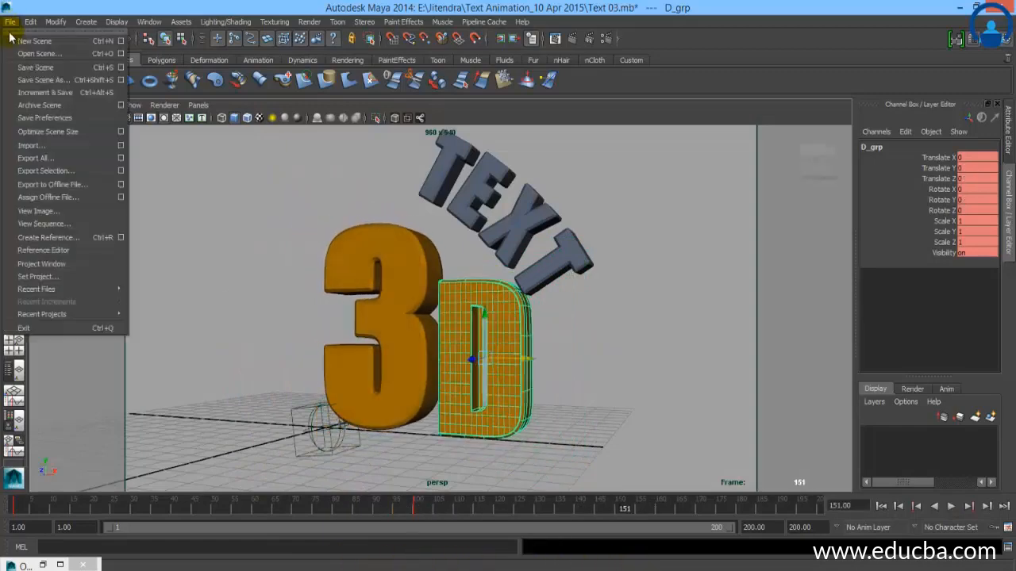
left_click(30, 81)
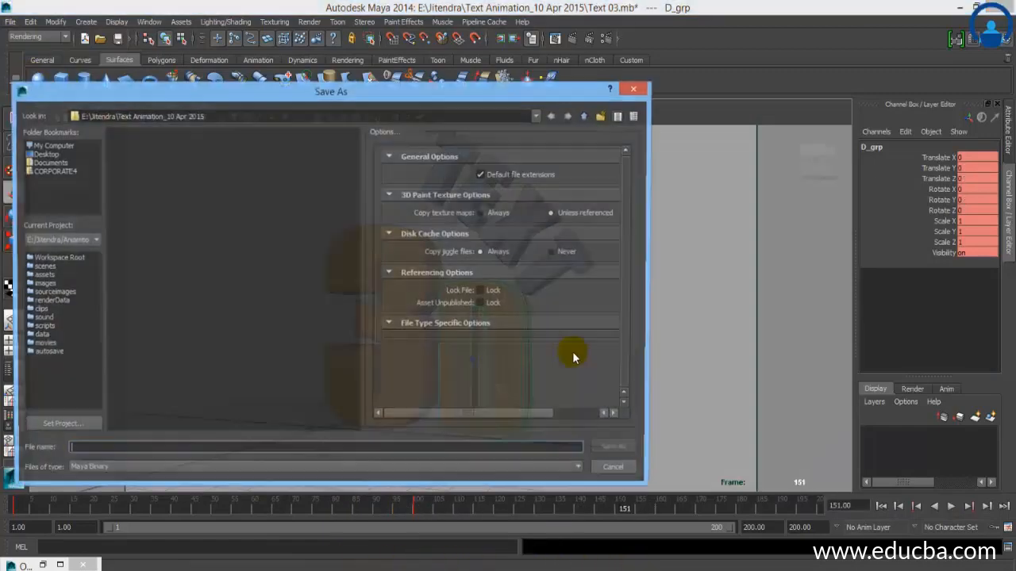
left_click(127, 166)
left_click(91, 451)
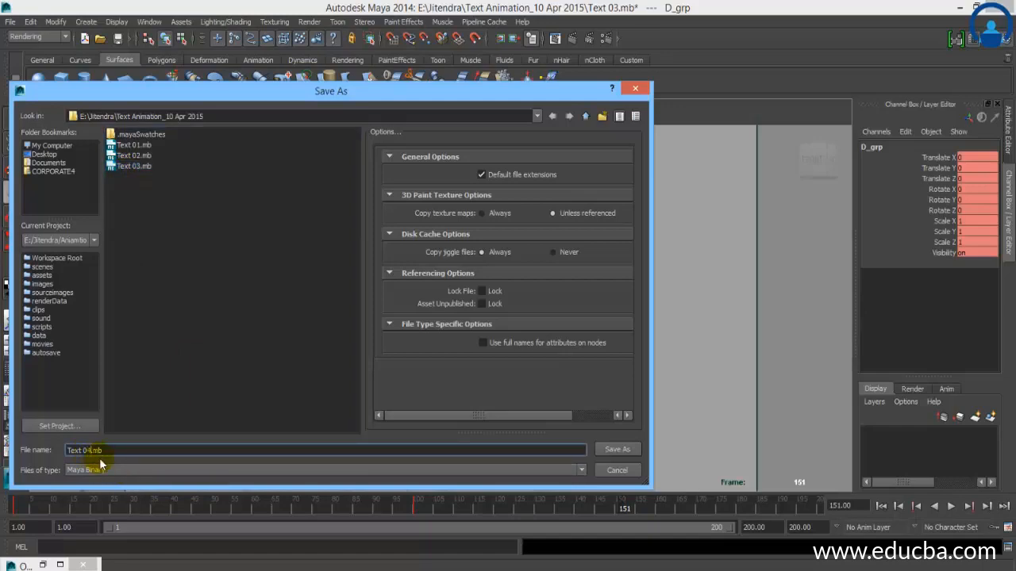
key("Return")
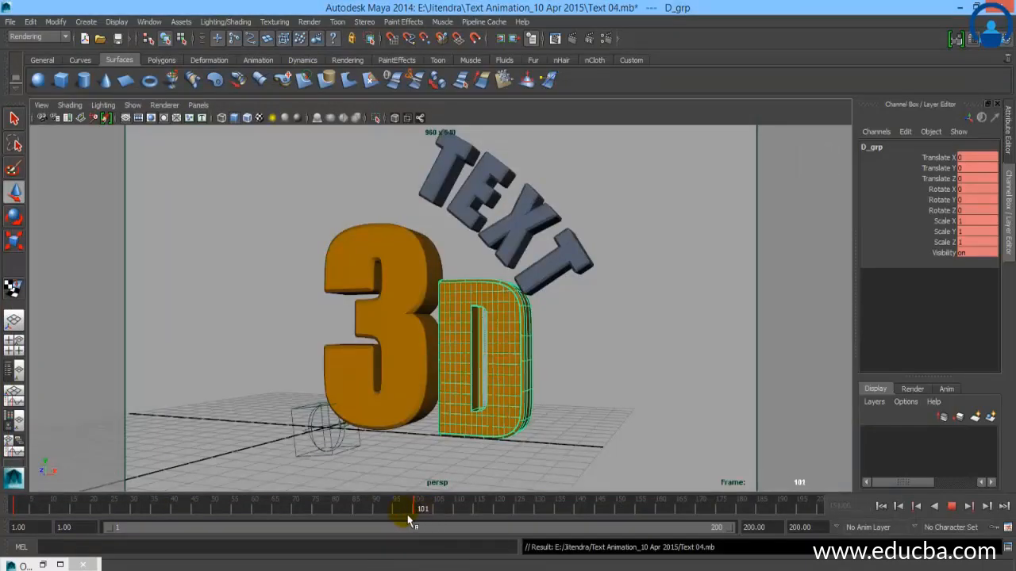
- Scrub the timeline around frame 100 to check the letters' final pose, stopping at frame 100
left_click(384, 514)
left_click_drag(384, 515, 421, 510)
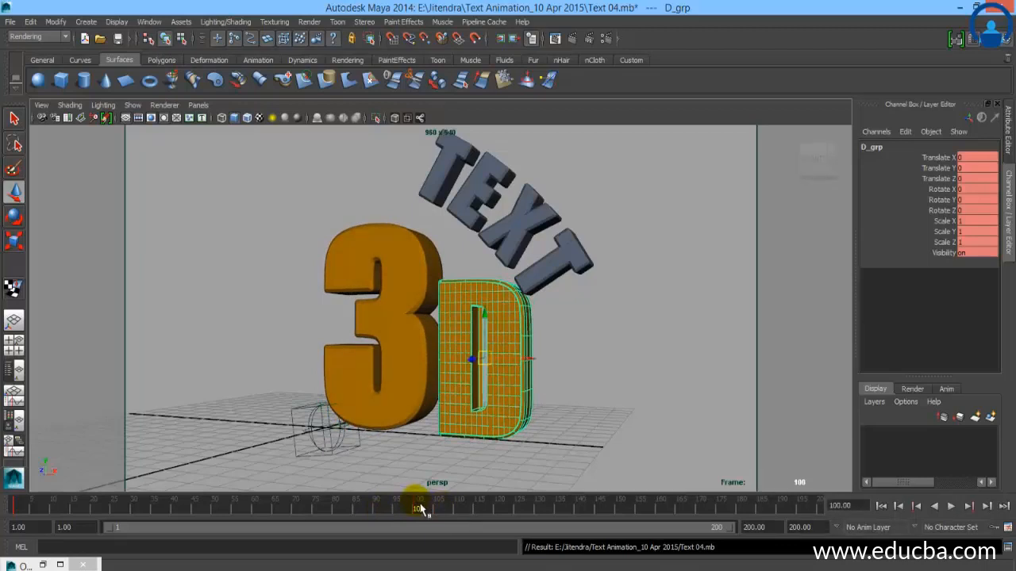
left_click_drag(421, 509, 431, 508)
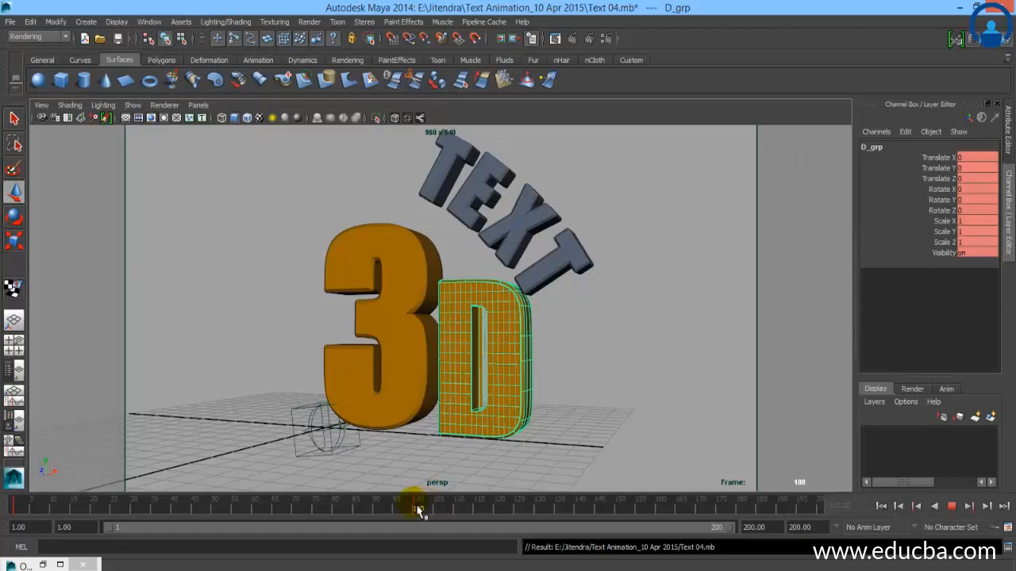
- Try rotating D_grp about its Y axis in the enlarged front view at frame 100, and undo the rotation
left_click(14, 216)
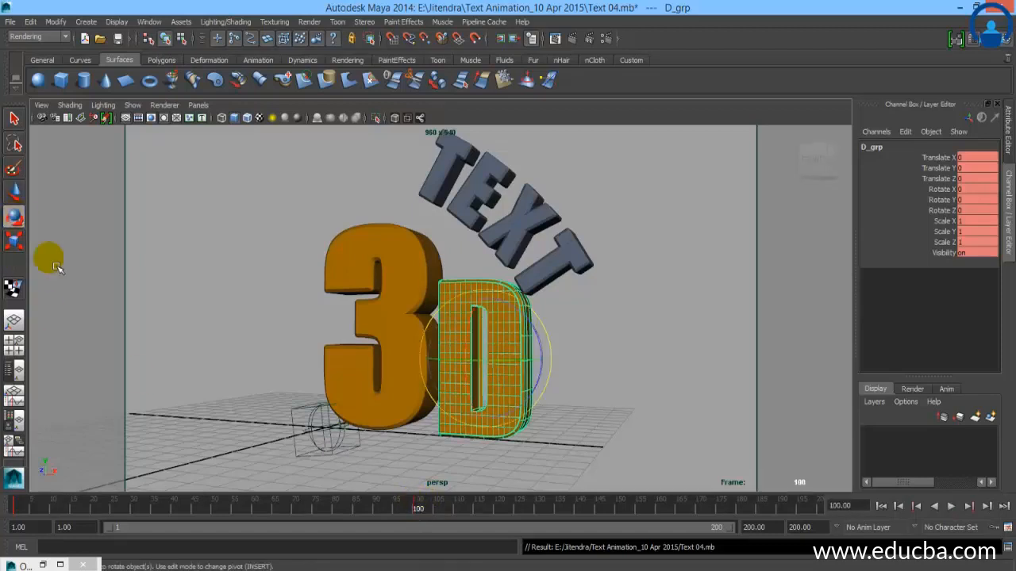
key("space")
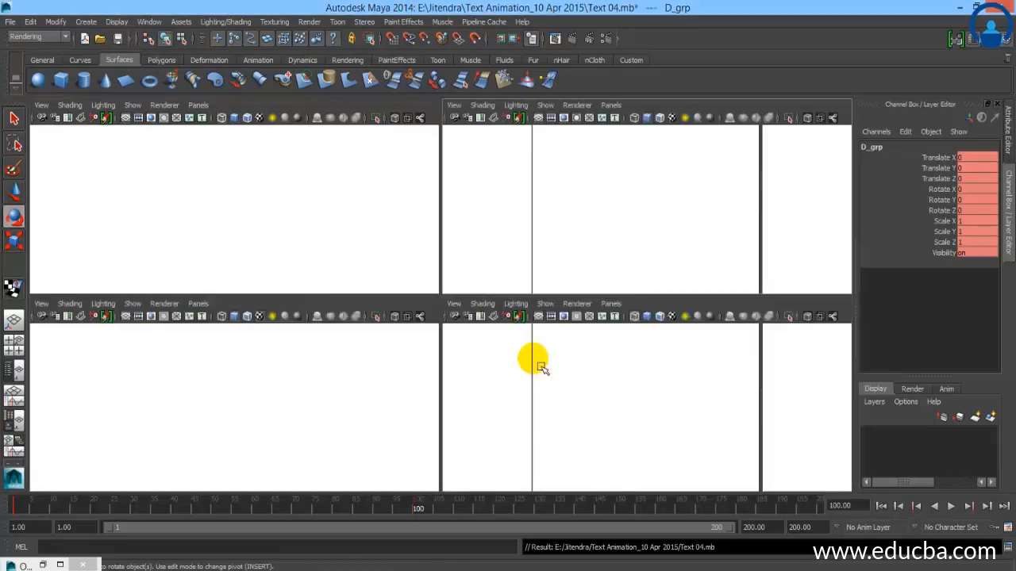
key("space")
left_click_drag(490, 421, 415, 417)
key("ctrl+z")
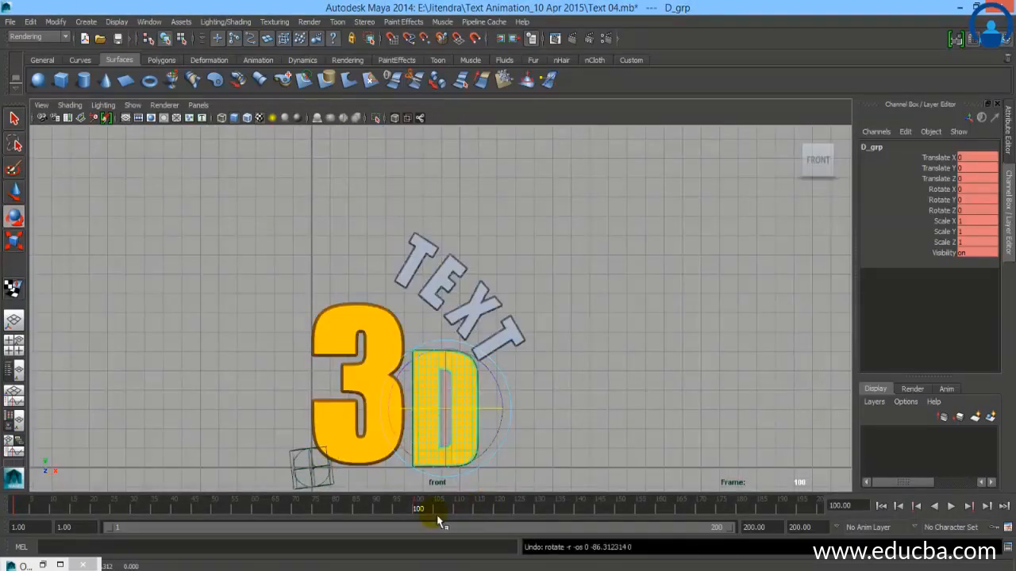
- Move D_grp's final-pose key from frame 100 to frame 135 and scrub between the two frames to check it
right_click(420, 510)
left_click(438, 320)
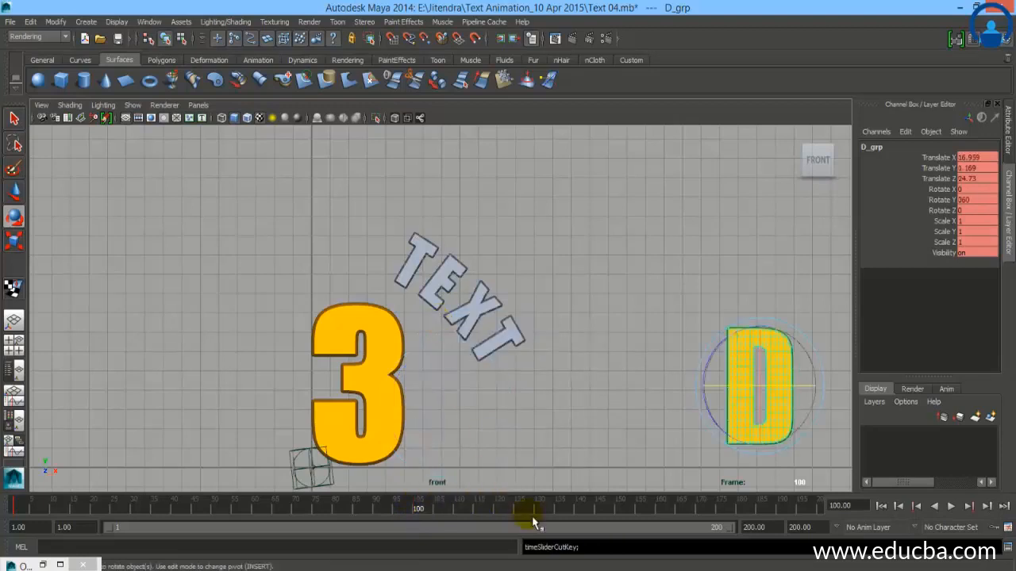
right_click(560, 515)
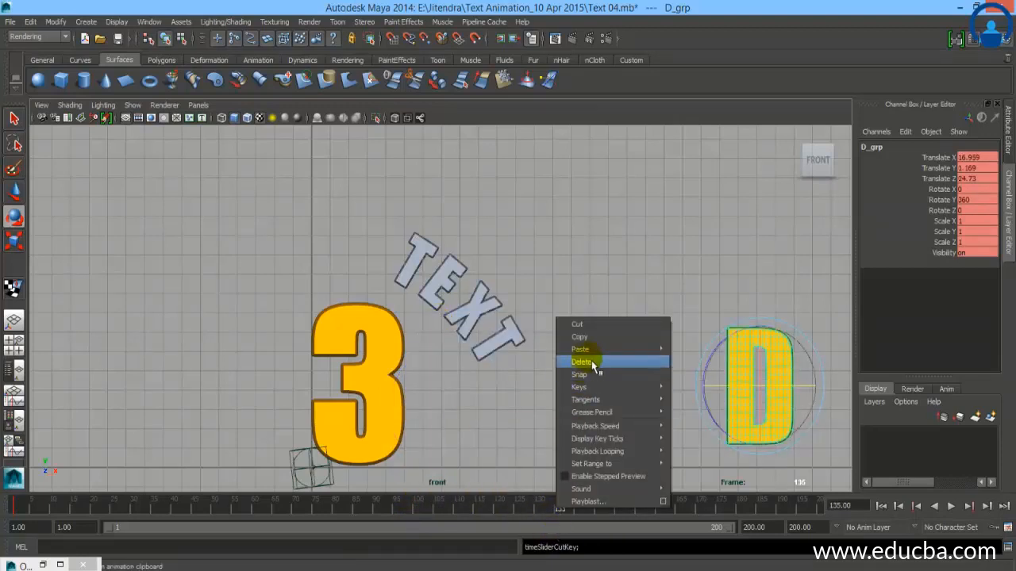
mouse_move(591, 357)
left_click(687, 356)
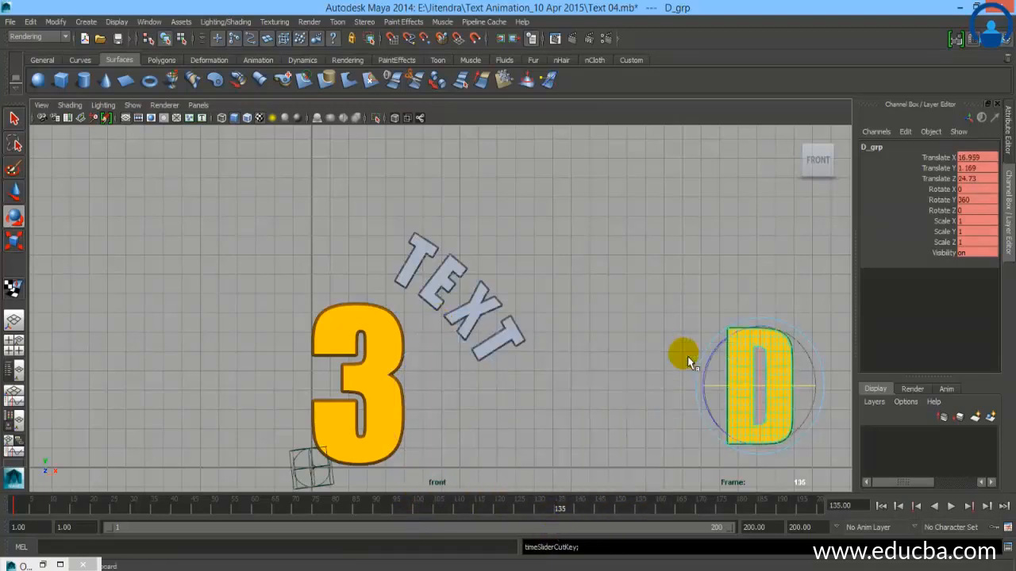
left_click(419, 512)
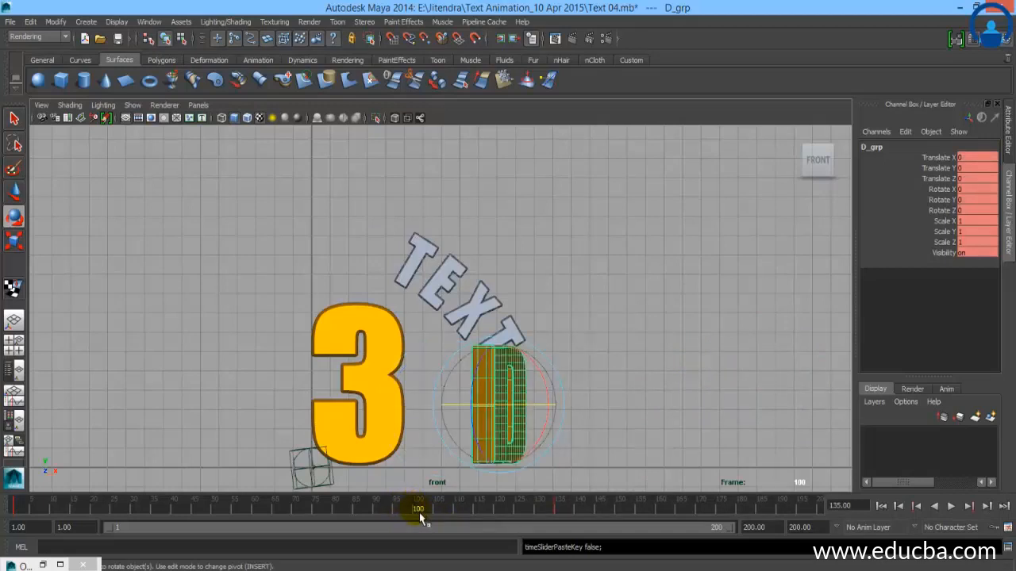
left_click_drag(420, 517, 572, 512)
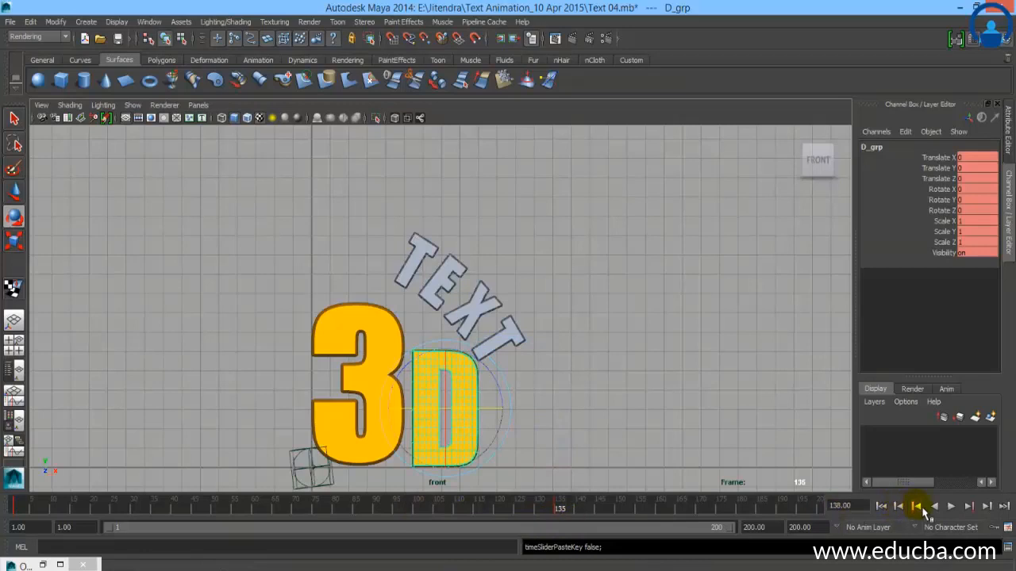
- Copy D_grp's final-pose key at frame 135 and paste it at frame 100
right_click(560, 509)
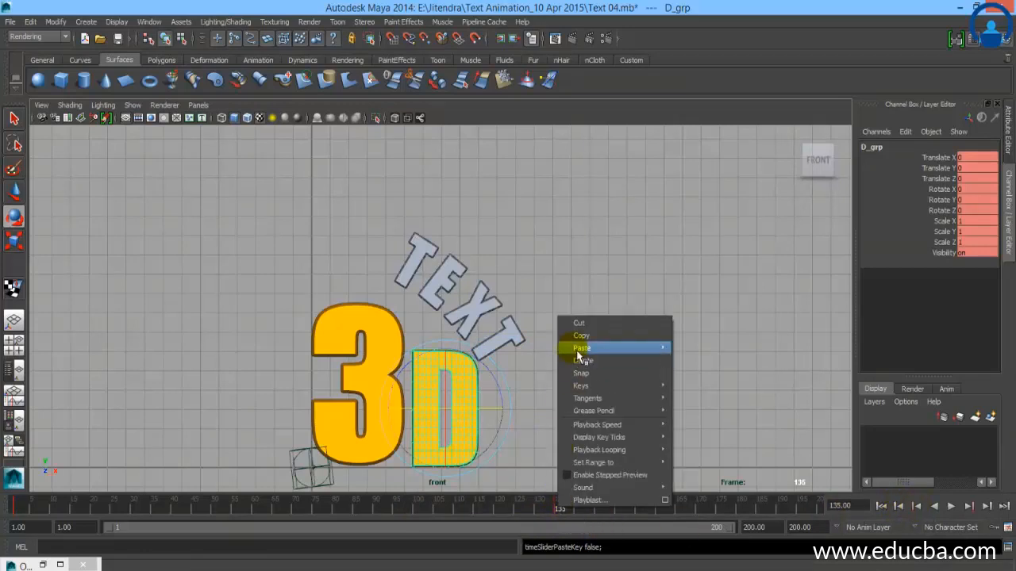
left_click(420, 512)
right_click(419, 513)
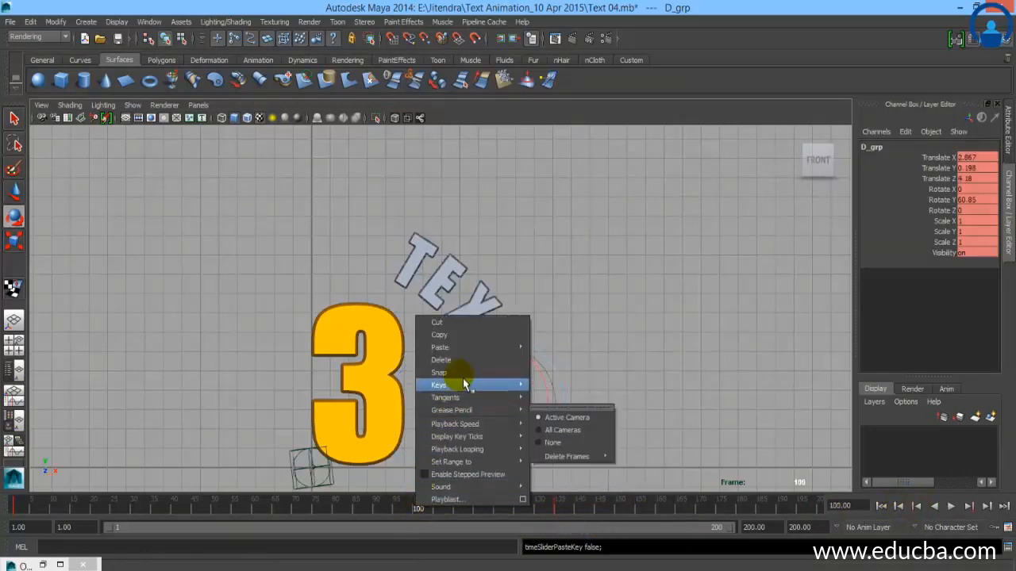
left_click(573, 352)
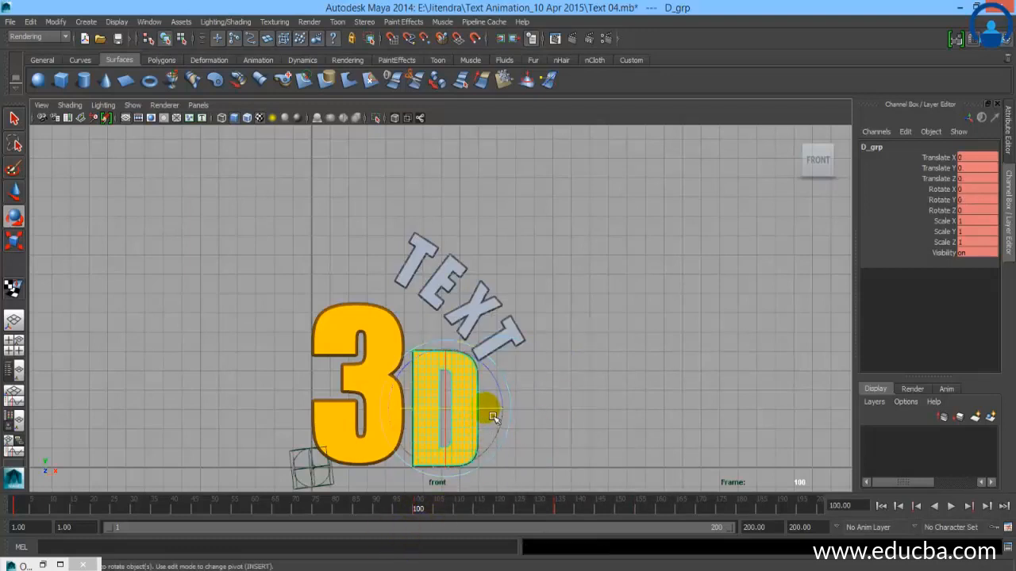
- At frame 101, rotate D_grp to -180 in Y, key all its channels and shift it to about -0.55 in X
mouse_move(492, 416)
left_mouse_down()
mouse_move(383, 416)
mouse_move(476, 411)
left_mouse_up()
left_click(883, 264)
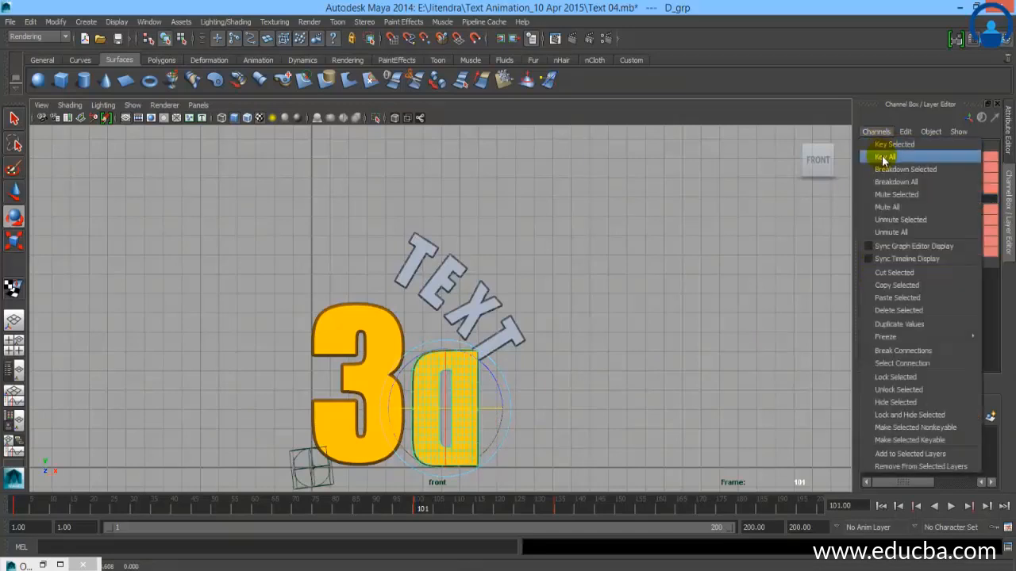
left_click(882, 160)
key("w")
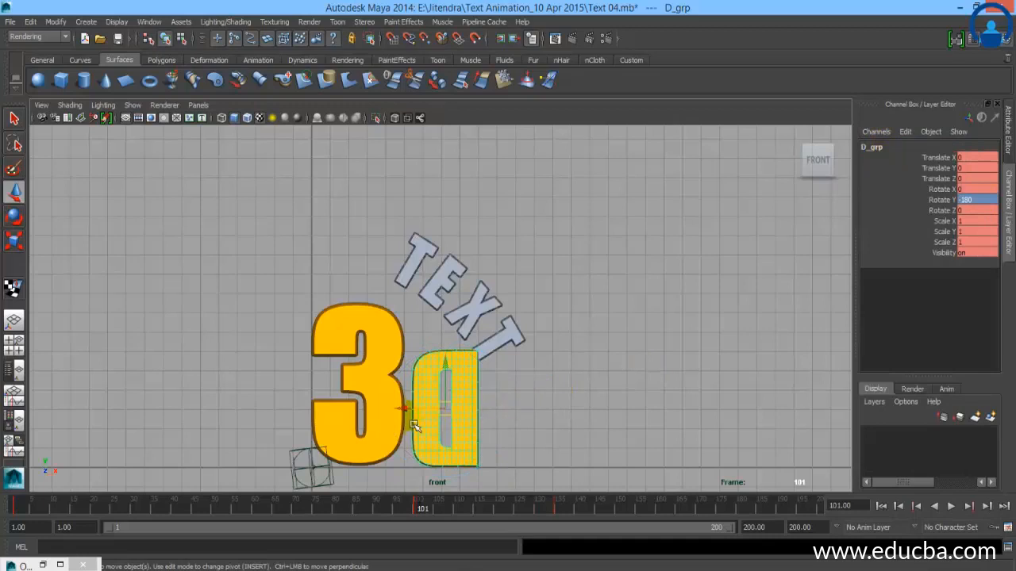
left_click_drag(409, 412, 400, 418)
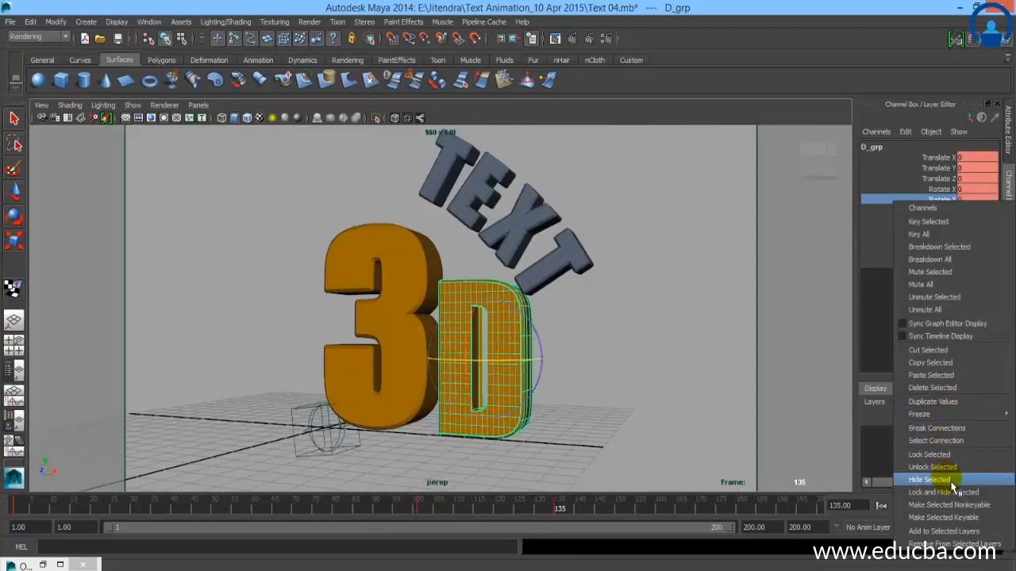
- Compare D_grp's pose at frames 99 and 135, break the connections on its Rotate Y channel and play back the result
left_click(481, 371)
left_click(414, 506)
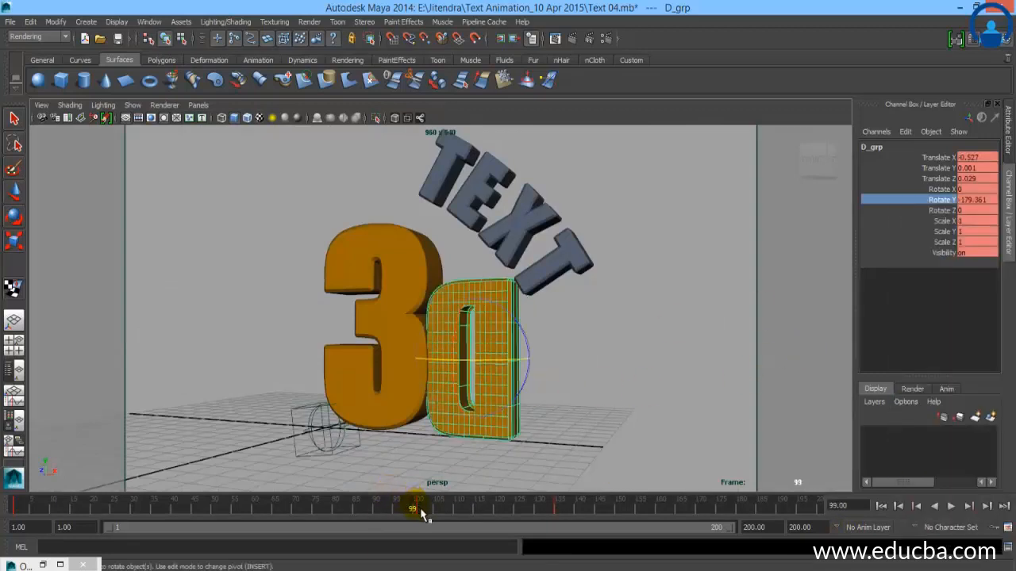
left_click(560, 512)
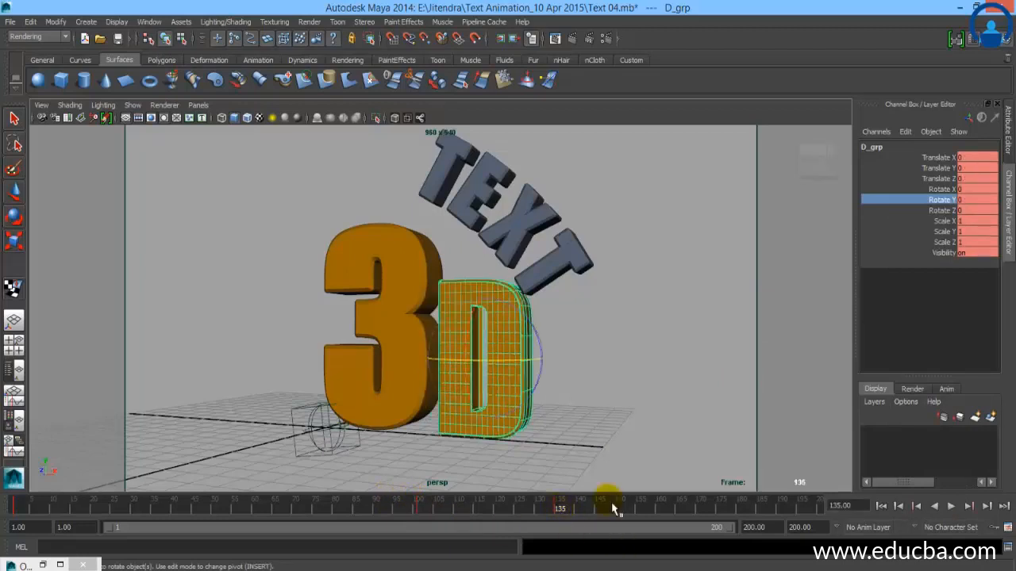
right_click(950, 206)
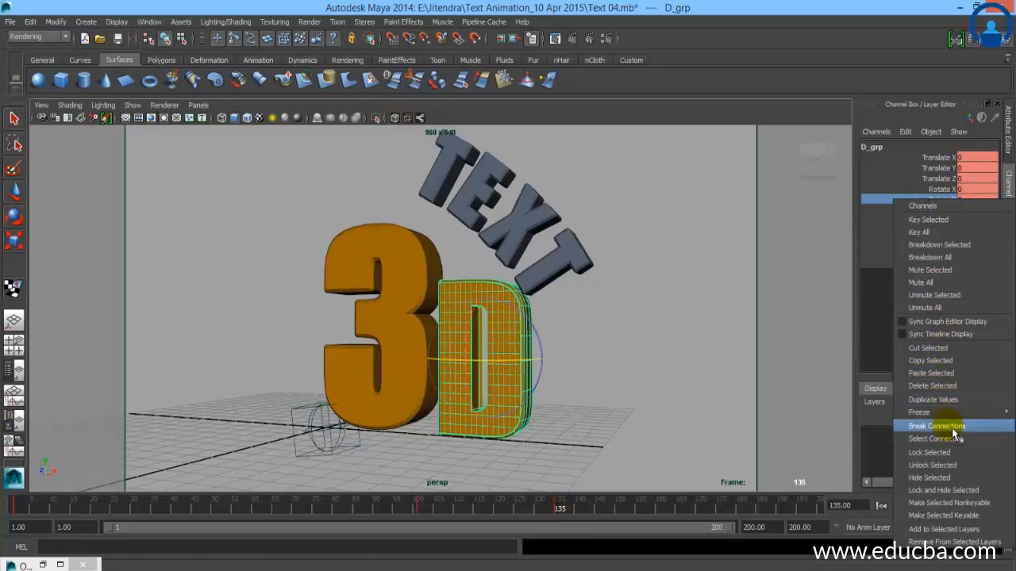
left_click(952, 431)
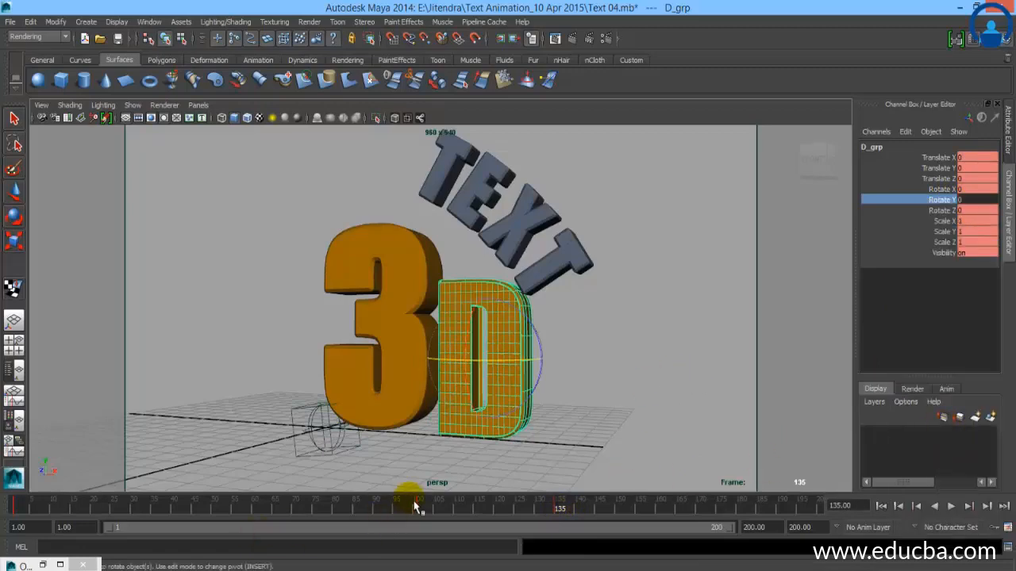
key("alt+v")
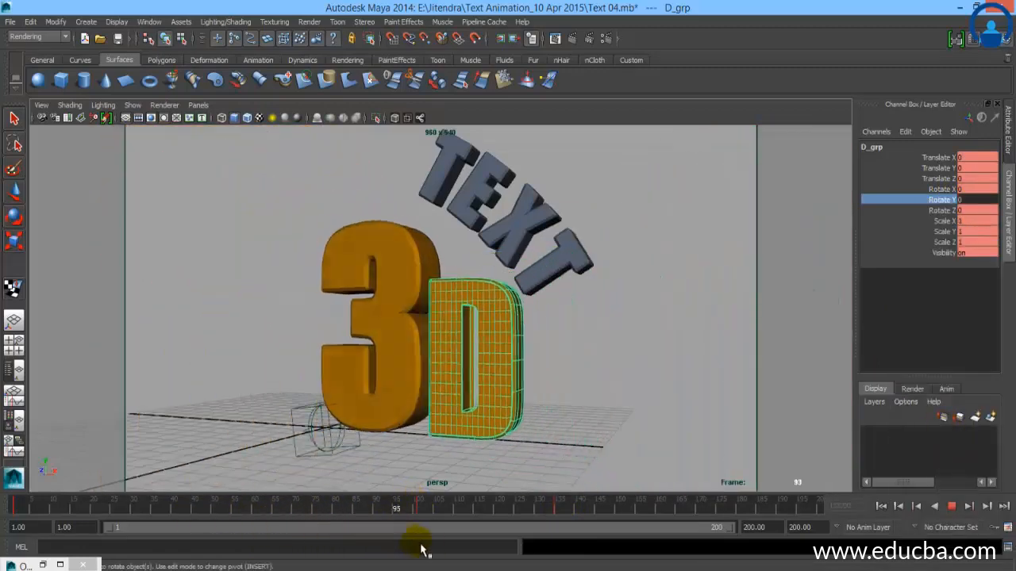
key("alt+v")
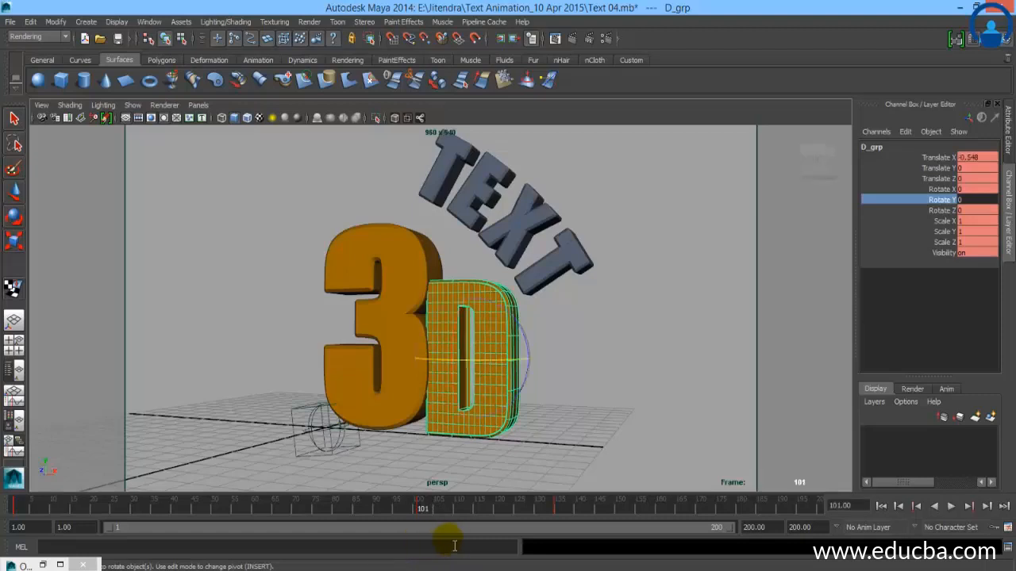
- Set D_grp's Rotate Y to -180 at frame 101 and key all its channels
left_click(979, 201)
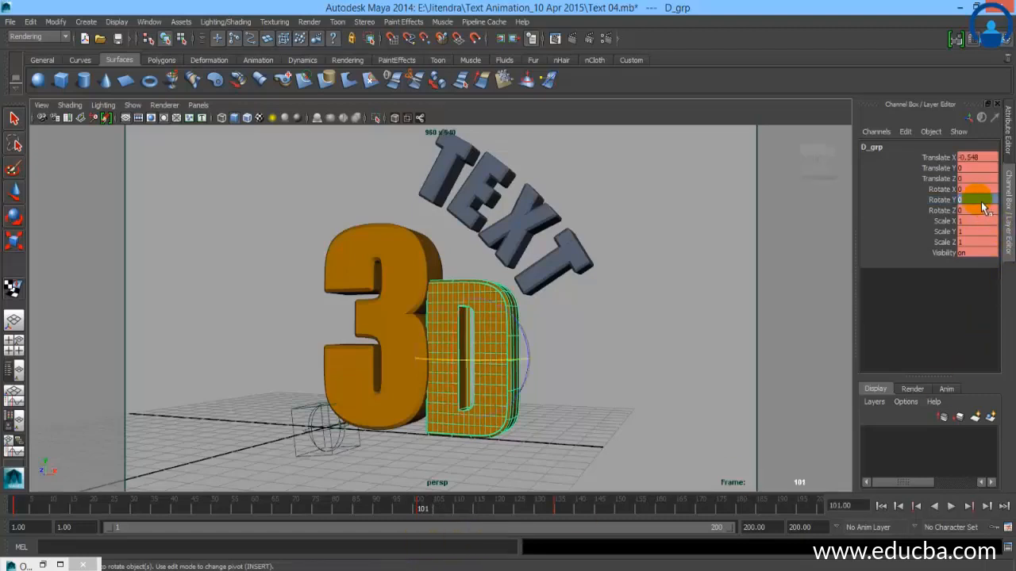
type("-180")
key("Return")
left_click(876, 131)
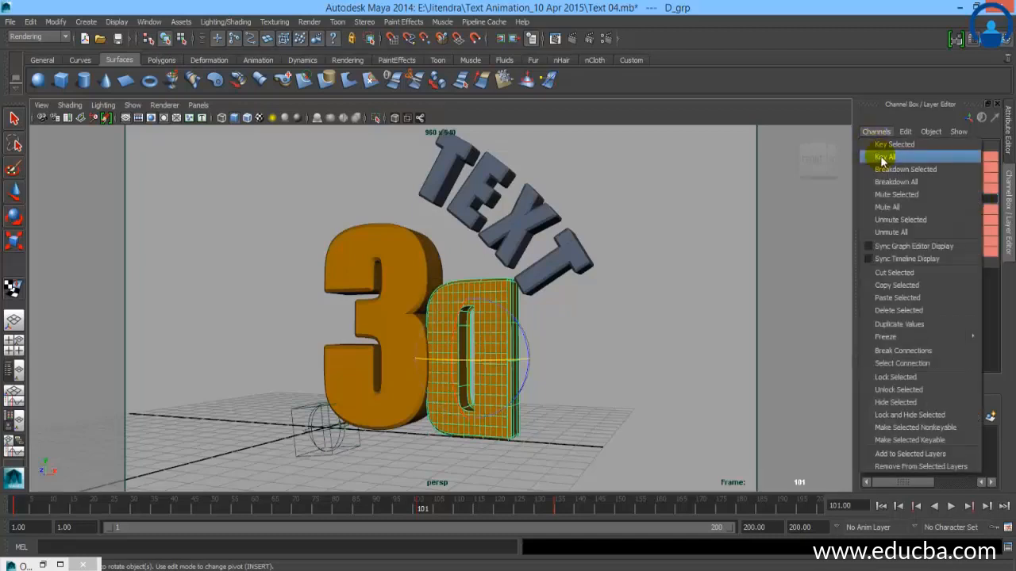
left_click(880, 152)
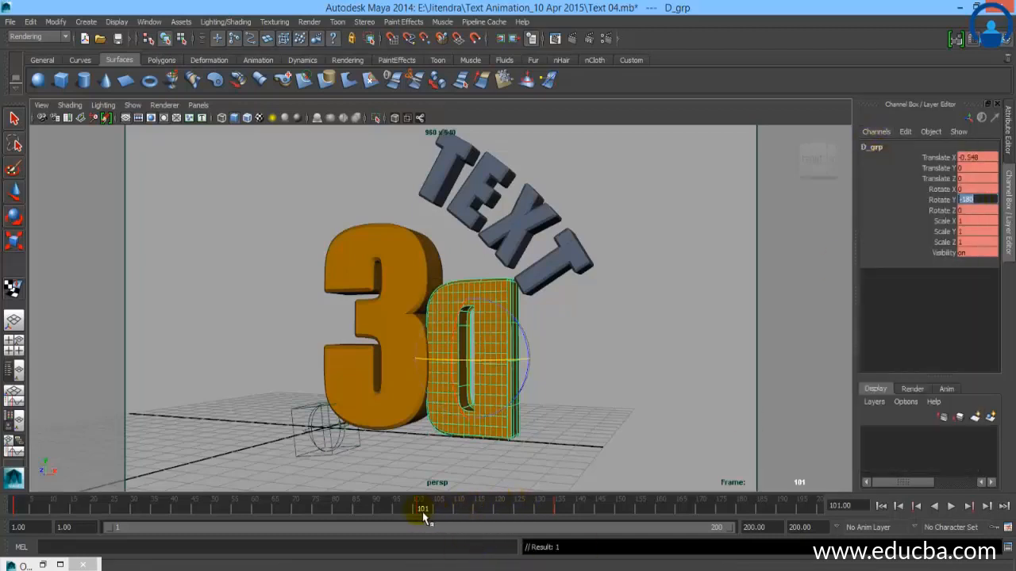
- Delete D_grp's keys around frames 100 and 101
mouse_move(424, 517)
left_mouse_down()
mouse_move(488, 524)
mouse_move(427, 510)
left_mouse_up()
right_click(424, 509)
left_click(447, 354)
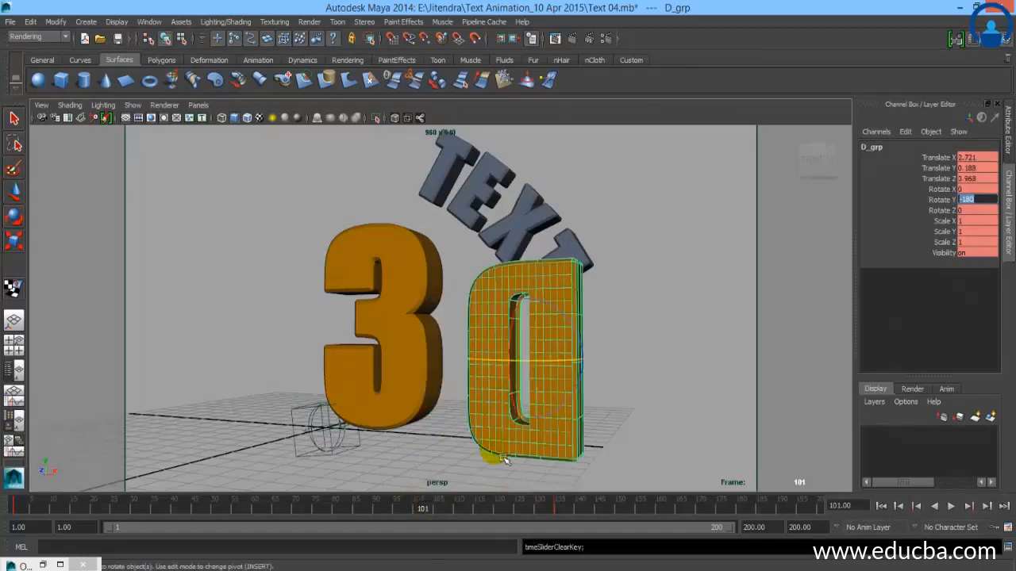
- Move D_grp's key from frame 135 back to frame 100 and scrub the animation up to frame 100
left_click(559, 508)
right_click(559, 509)
mouse_move(595, 349)
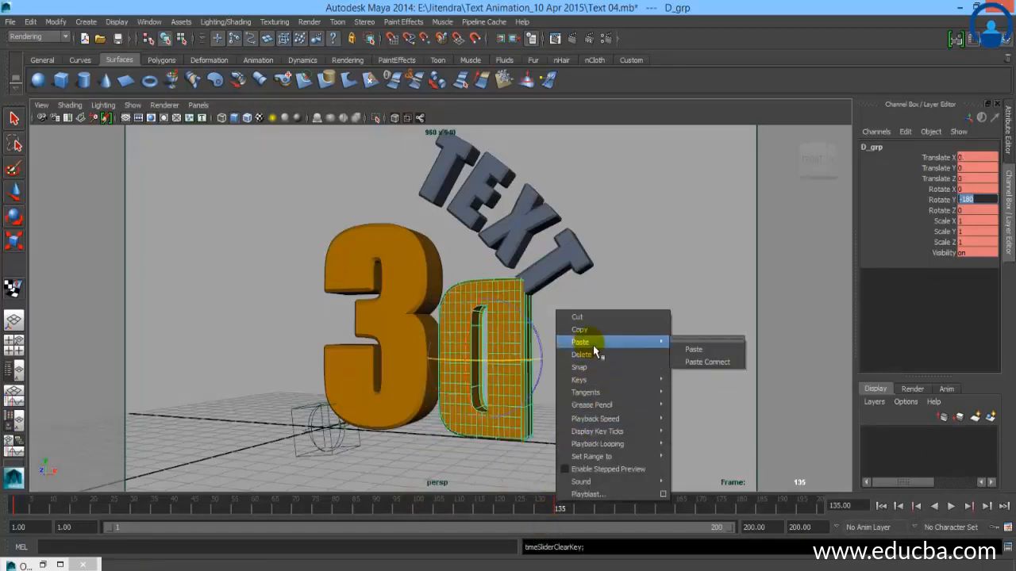
left_click(578, 318)
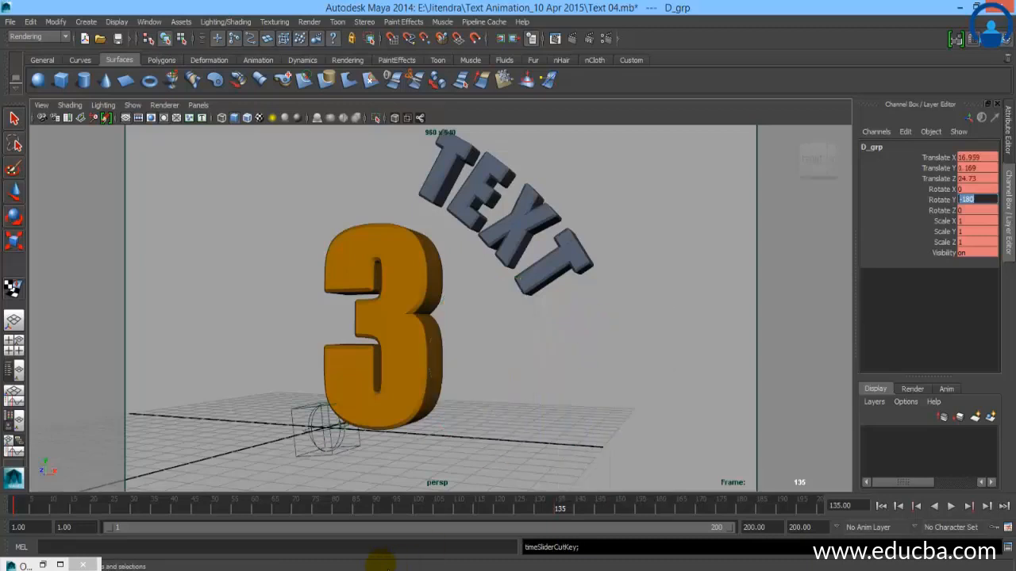
right_click(420, 513)
mouse_move(489, 357)
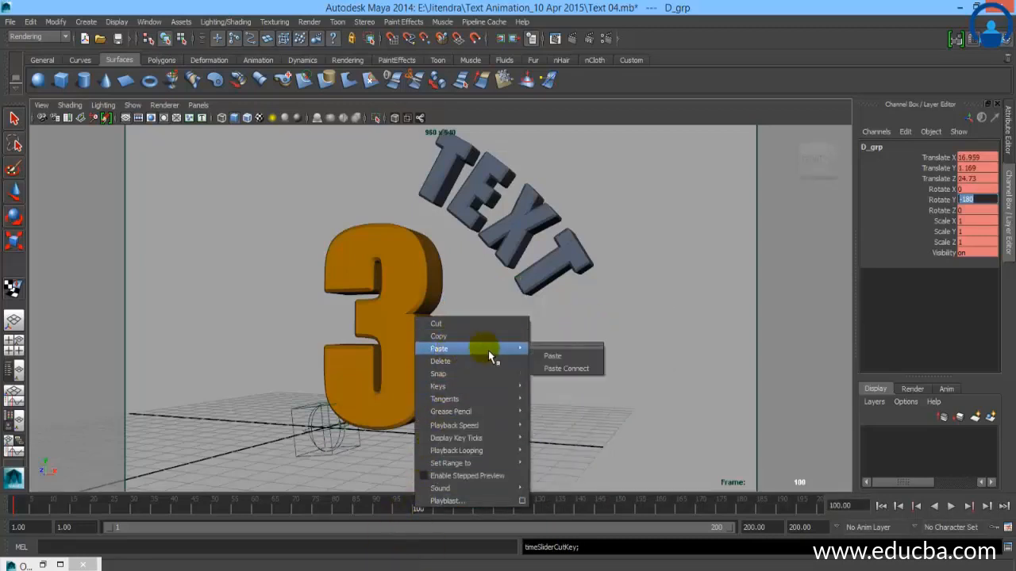
left_click(549, 356)
key("alt+v")
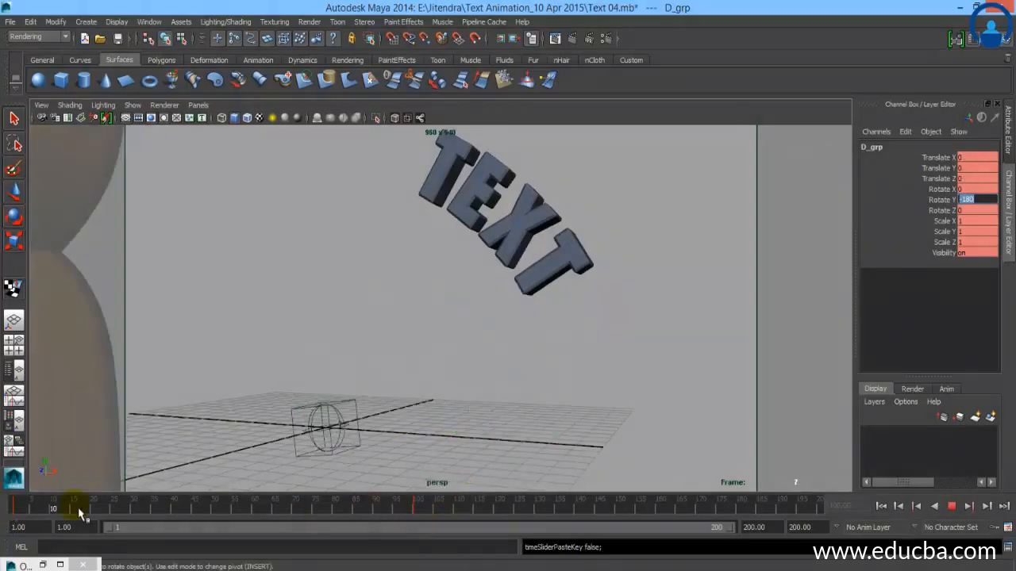
left_click_drag(80, 512, 419, 514)
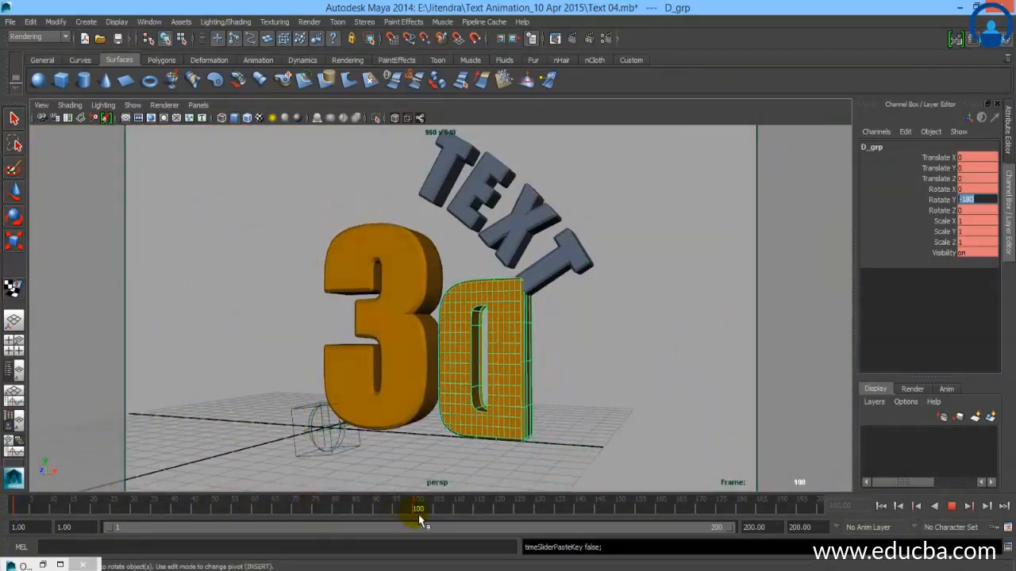
- Set D_grp's Rotate Y to 0 at frame 100 and key all its channels
left_click(983, 200)
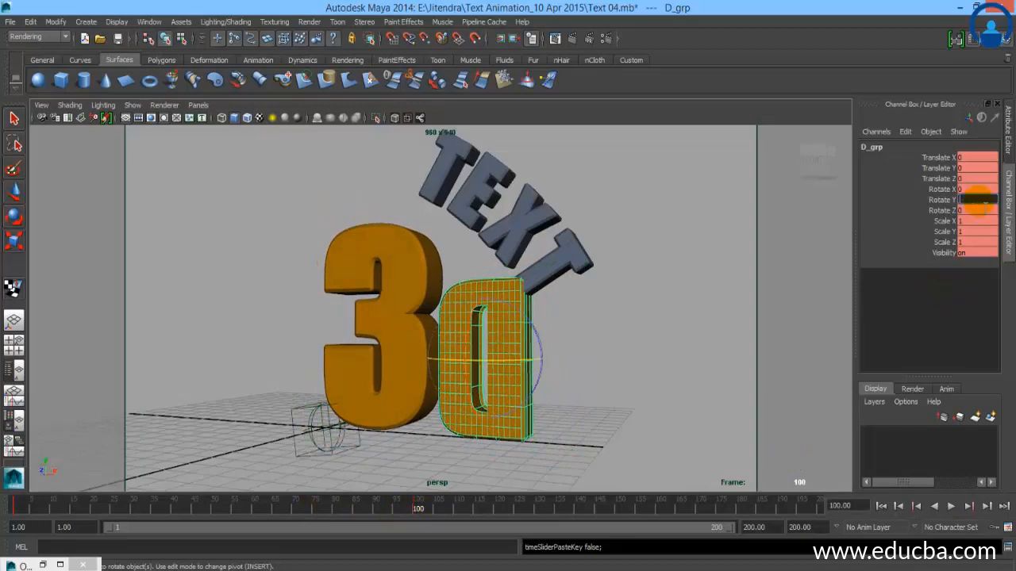
type("0")
key("Return")
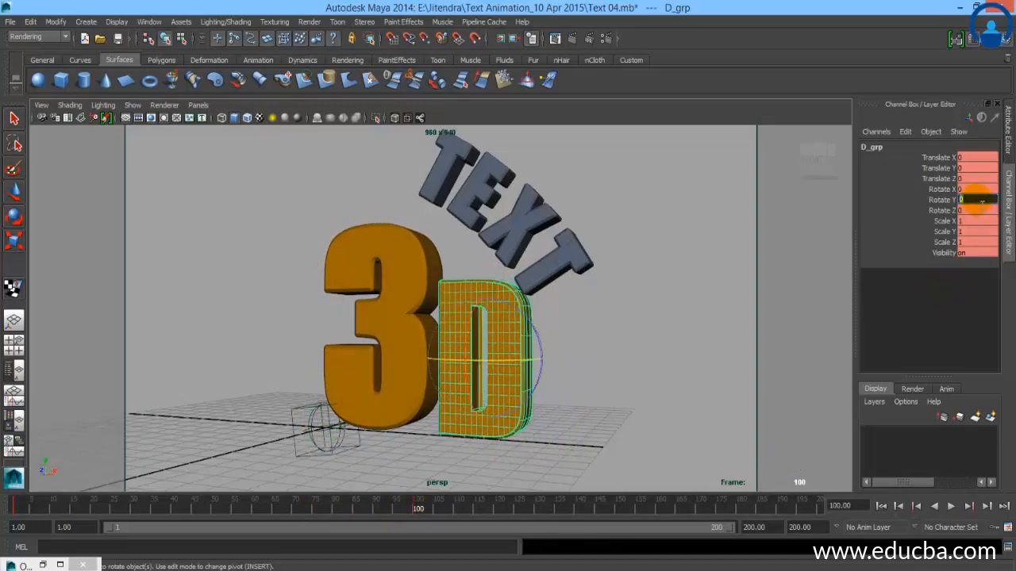
left_click(876, 131)
left_click(890, 157)
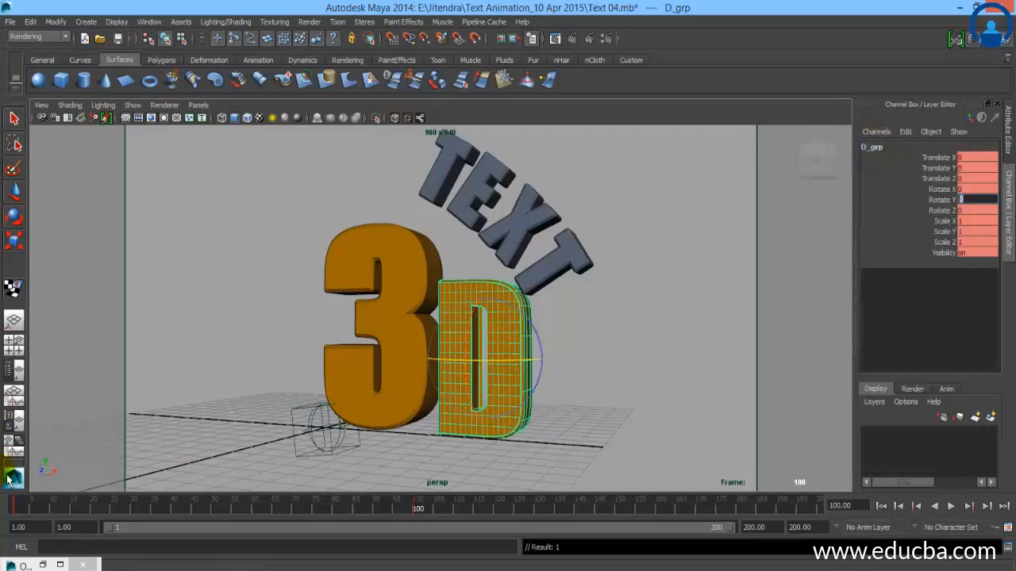
- Set D_grp's Rotate Y to 360 at frame 1 and key all its channels
left_click(14, 507)
key("alt+v")
left_click_drag(68, 512, 11, 537)
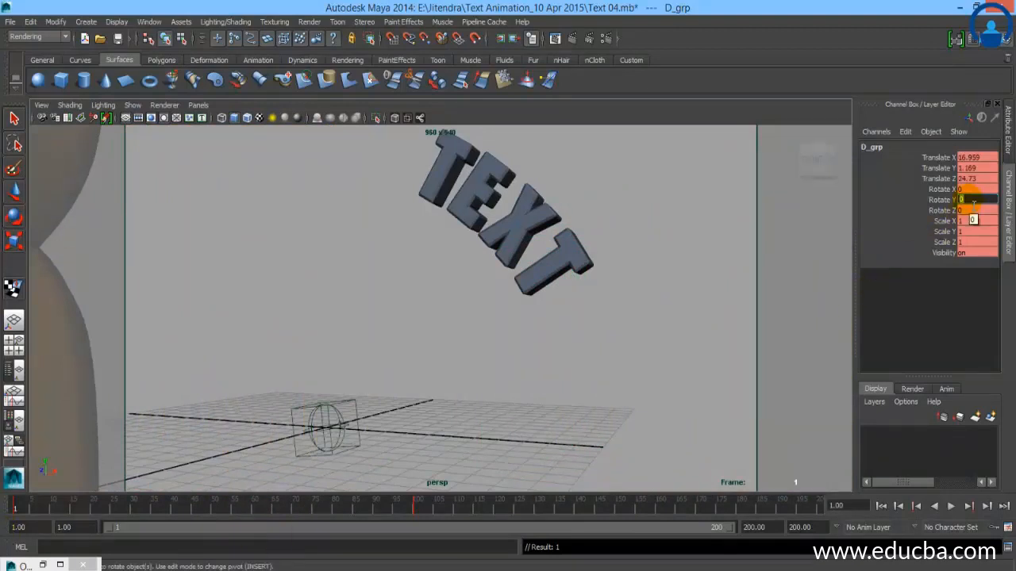
right_click(877, 151)
left_click(884, 157)
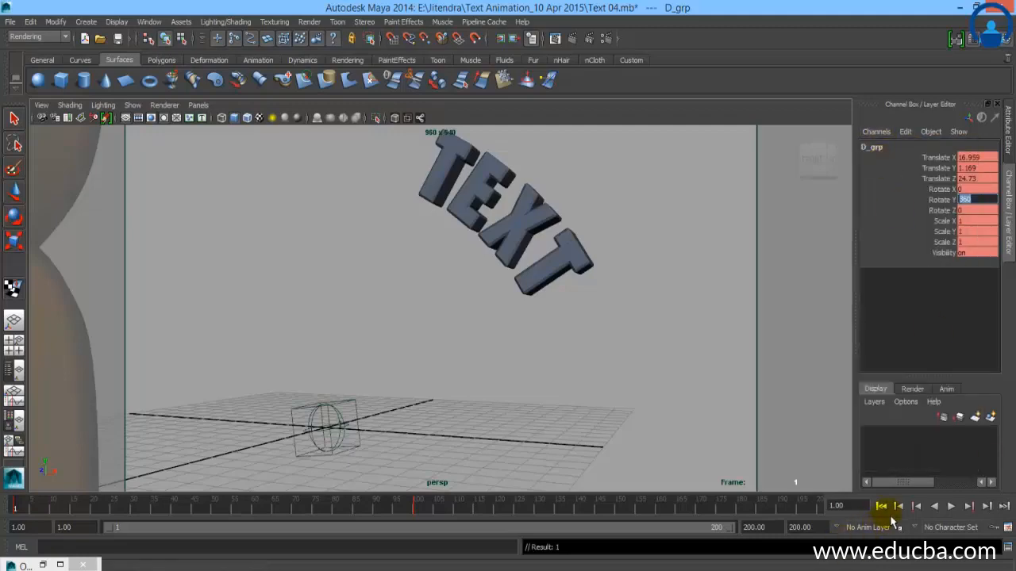
- Play back and scrub the animation to check how the D spins into place by frame 100
left_click(951, 507)
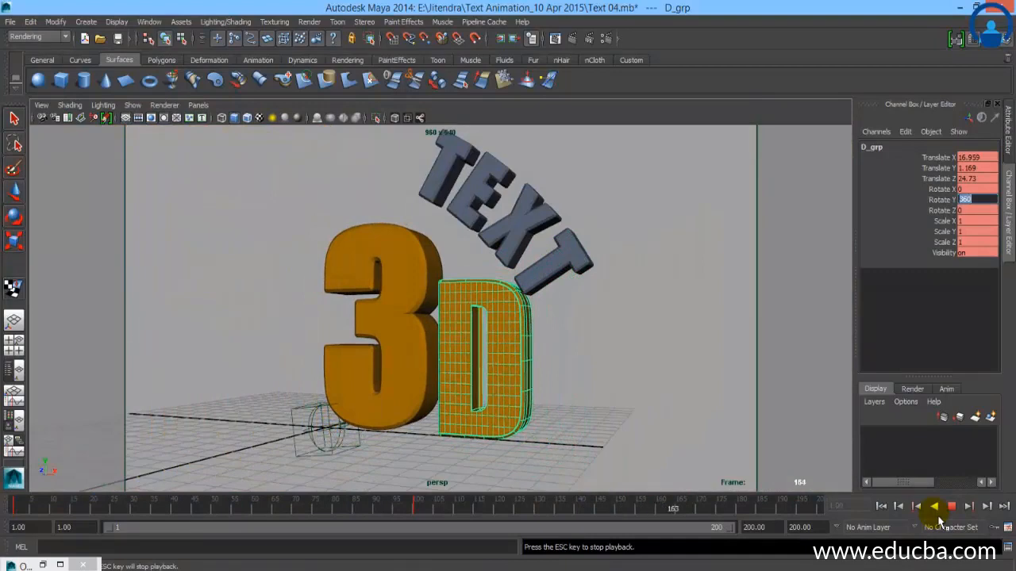
left_click(951, 507)
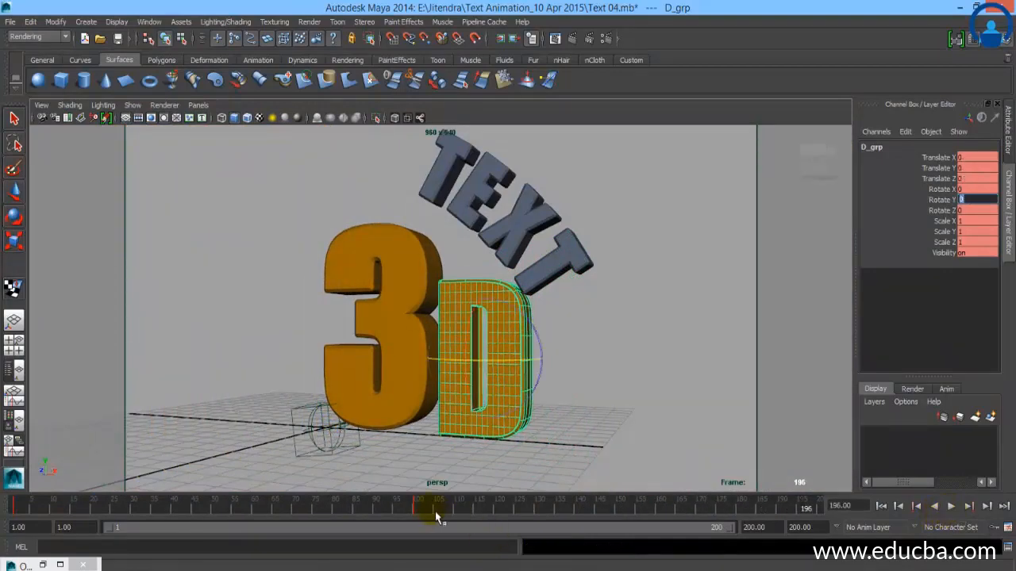
left_click_drag(255, 505, 420, 512)
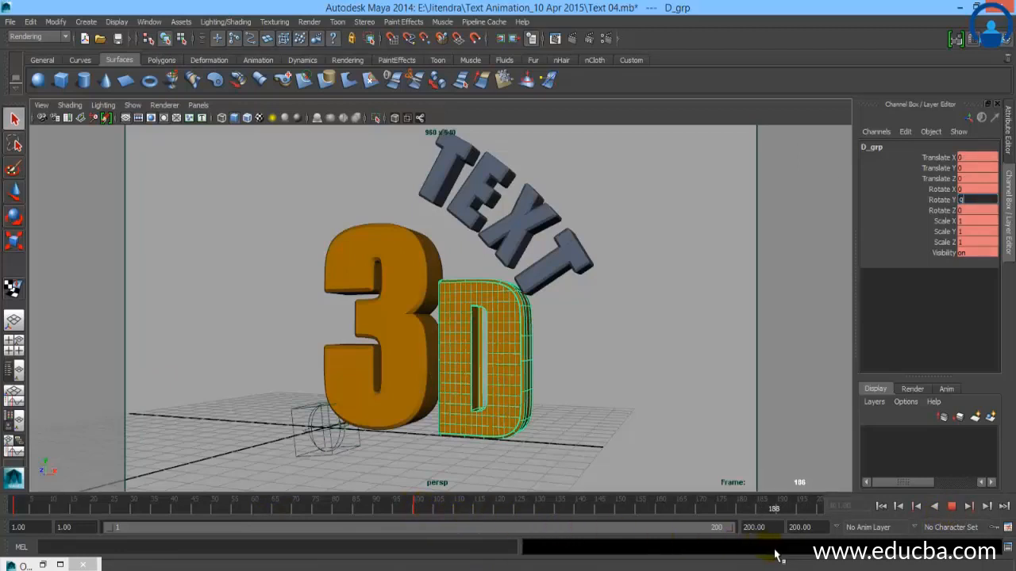
left_click_drag(481, 560, 434, 558)
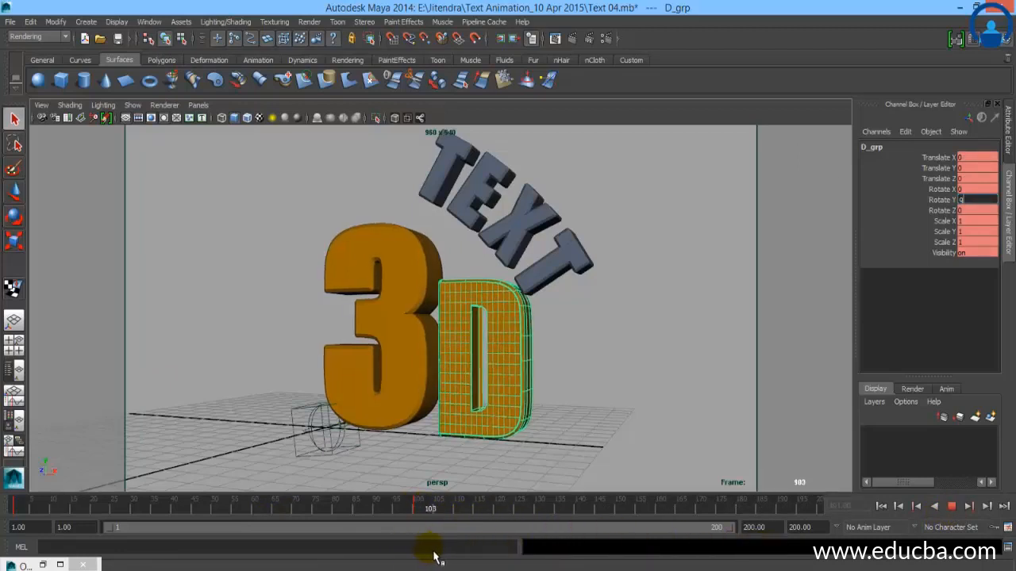
- Select the first T's group, T_grp, and key all its channels at frame 110
left_click(443, 203)
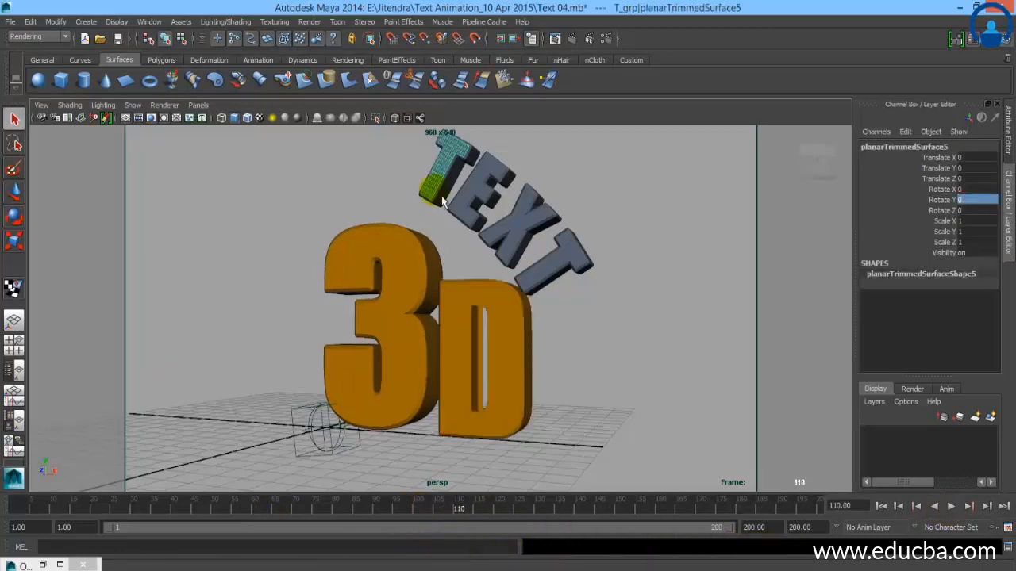
key("Up")
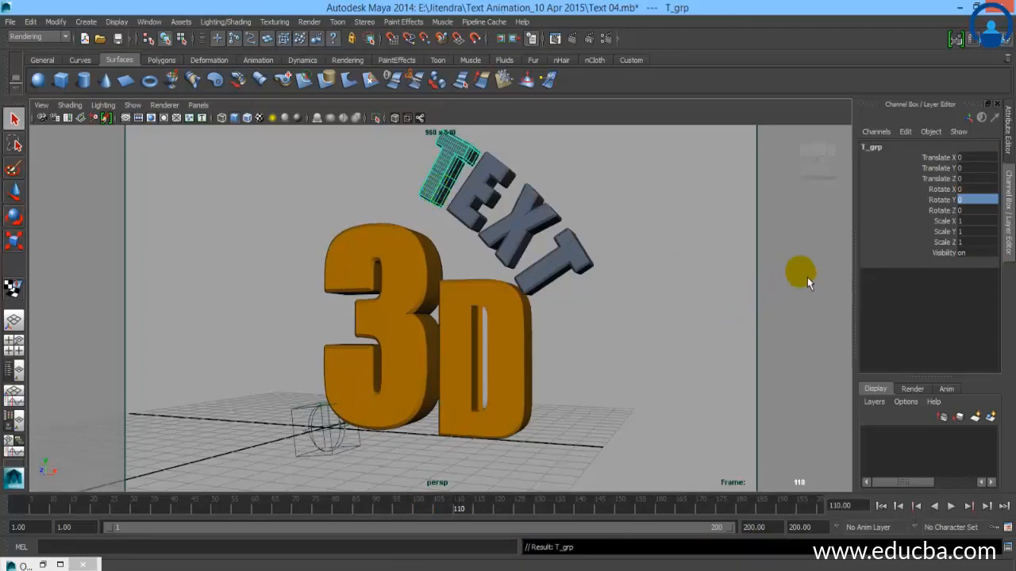
right_click(865, 147)
left_click(870, 188)
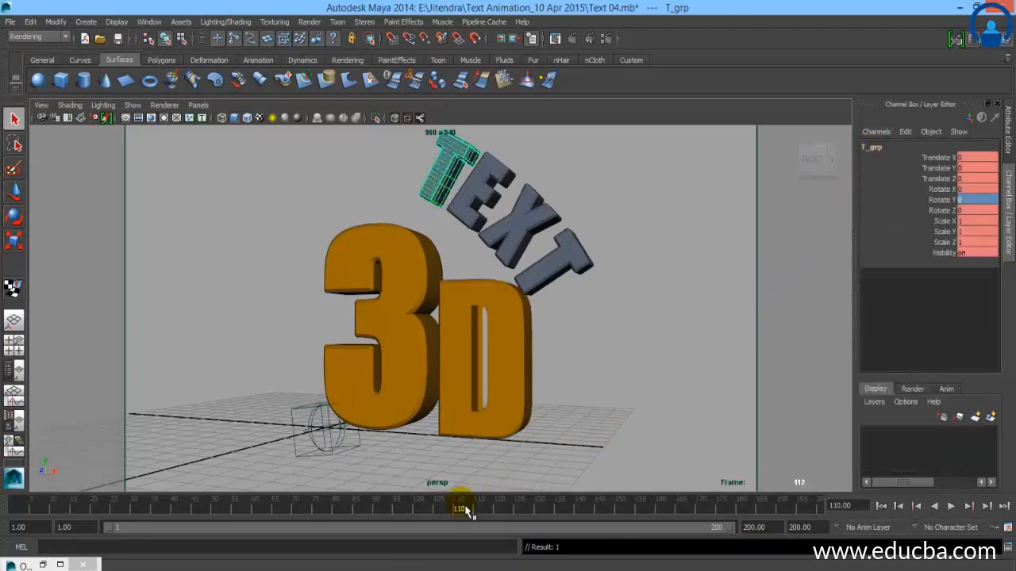
- Go to frame 125, select the letter E's group, E_Grp, and key all its channels
left_click_drag(465, 508, 523, 521)
left_click(471, 230)
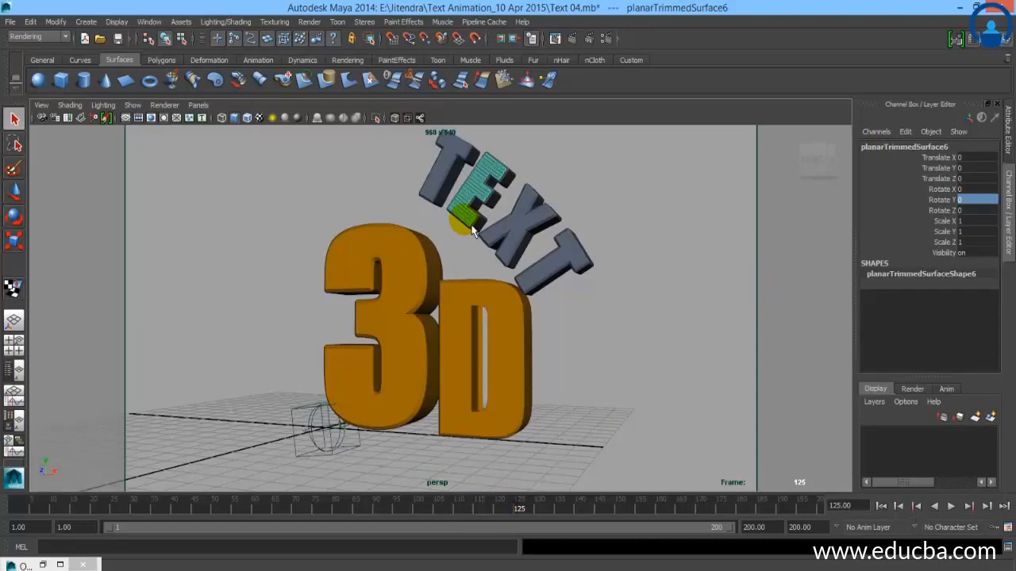
key("Up")
key("Up")
left_click(484, 214)
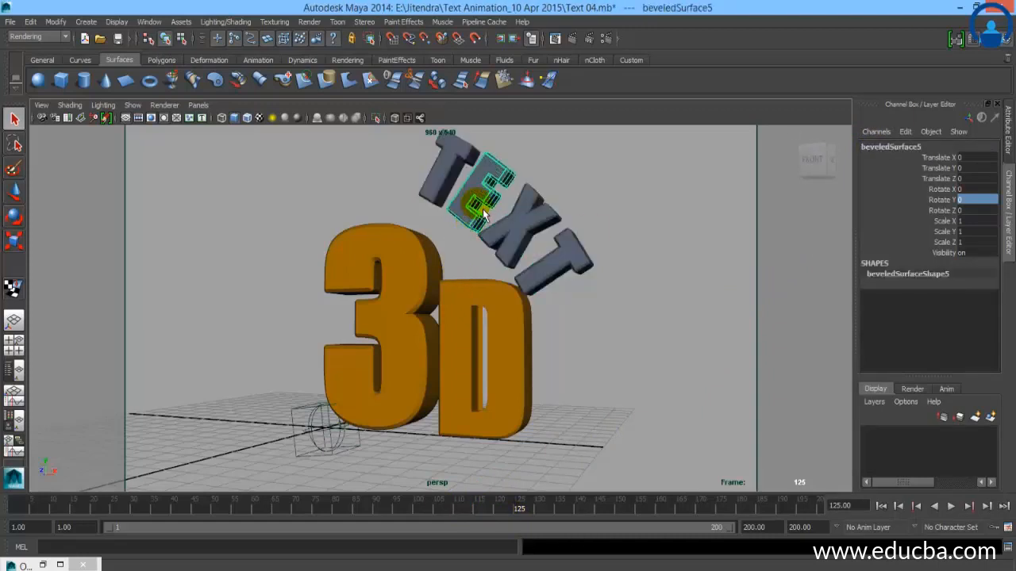
key("Up")
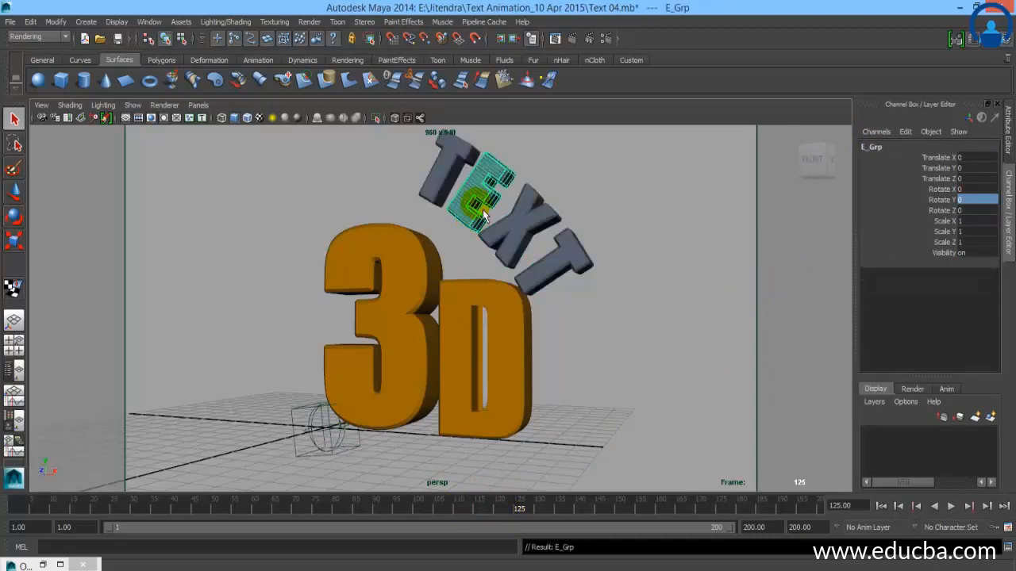
left_click(876, 131)
left_click(891, 162)
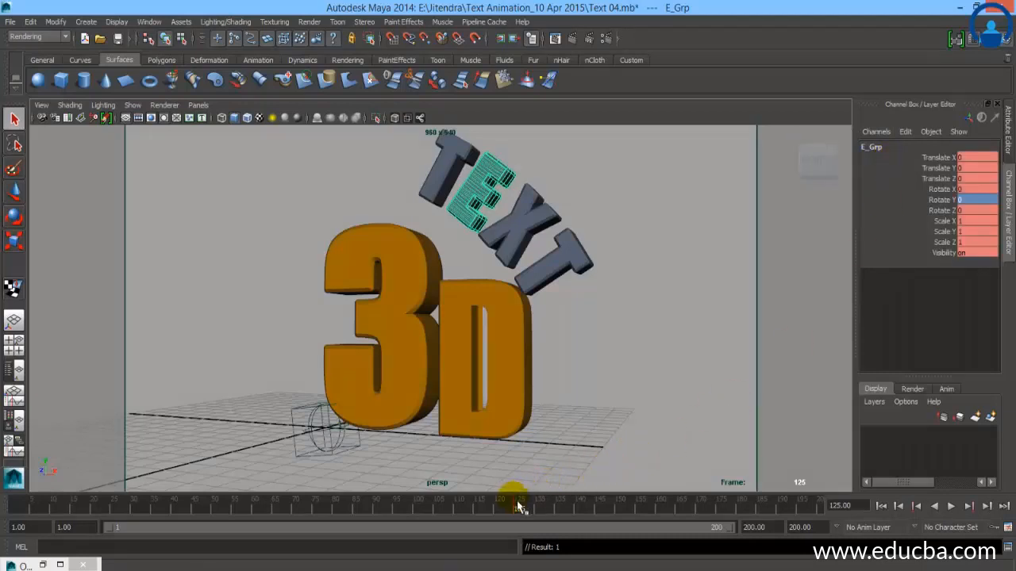
- Go to frame 140, select the letter X's group, X_grp, and key all its channels
mouse_move(518, 506)
left_mouse_down()
mouse_move(577, 520)
mouse_move(581, 538)
left_mouse_up()
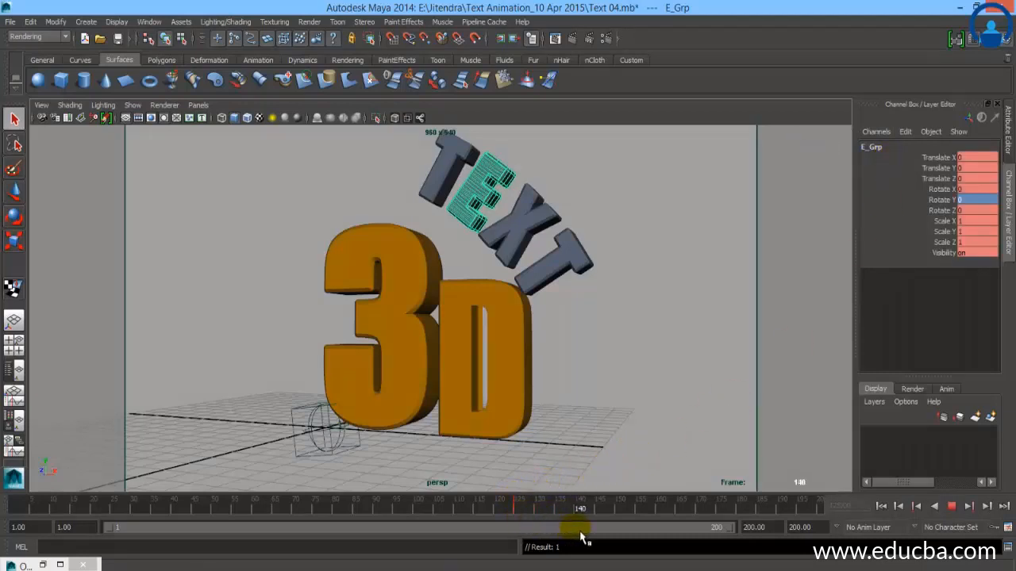
left_click(516, 275)
key("Up")
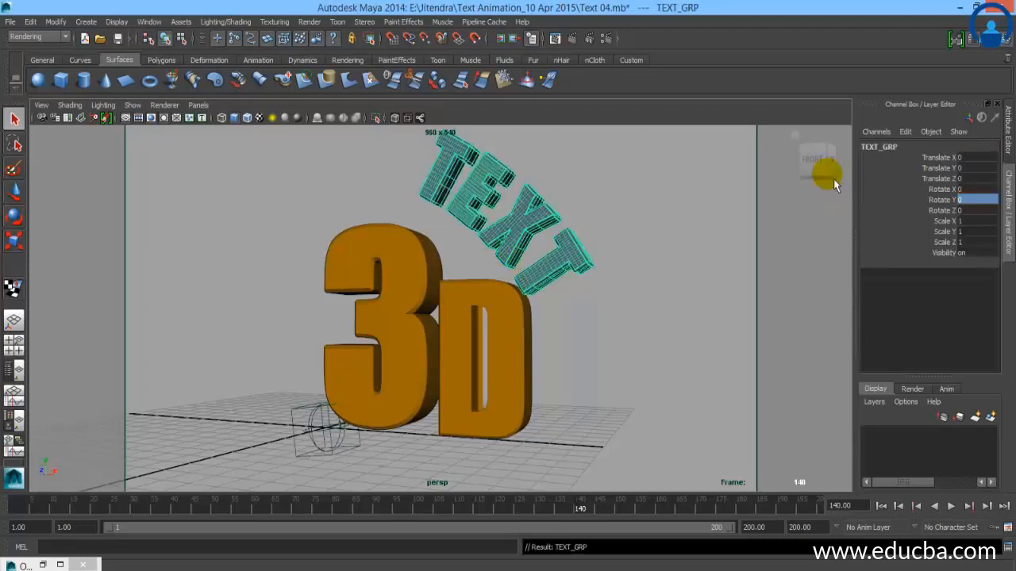
left_click(529, 265)
key("Up")
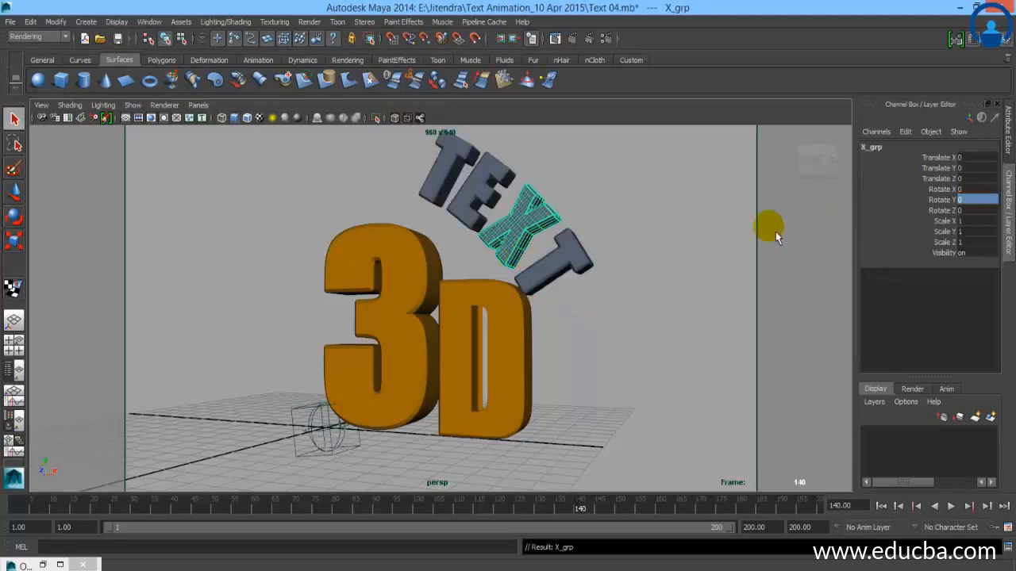
left_click(876, 132)
left_click(882, 157)
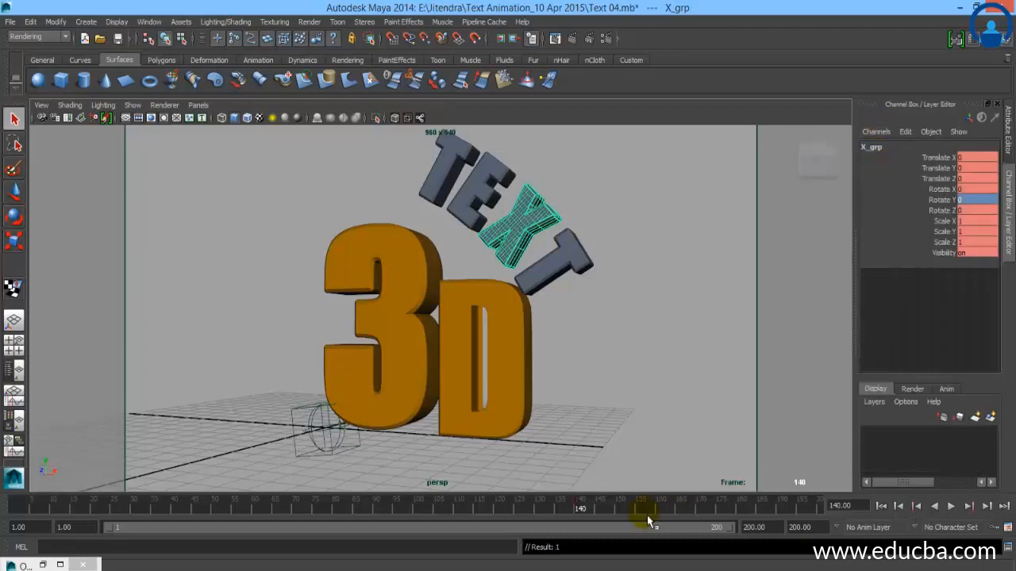
- Go to frame 155, select the last T's group, T_grp1, and key all its channels
left_click_drag(579, 516, 638, 518)
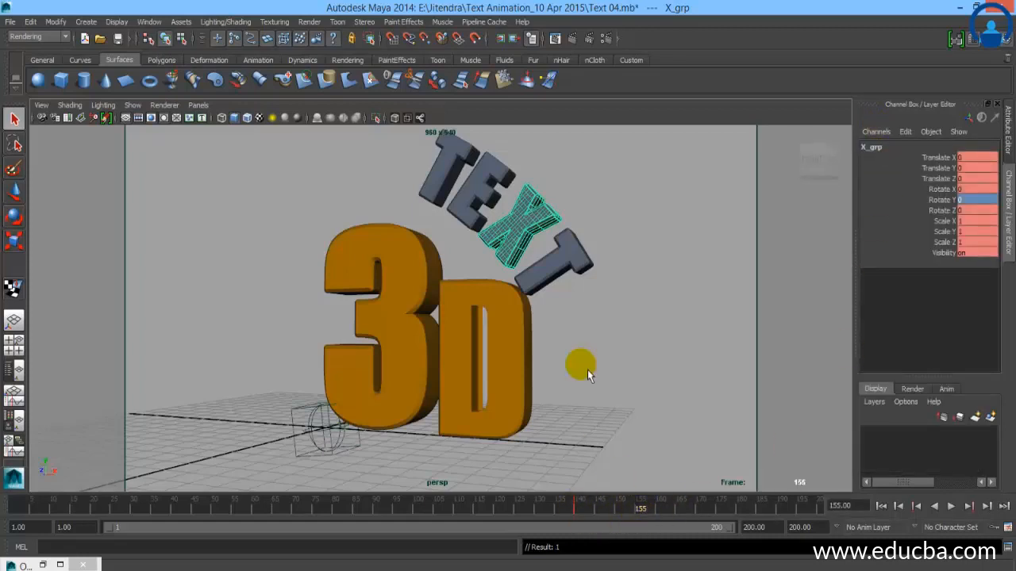
left_click(564, 279)
key("Up")
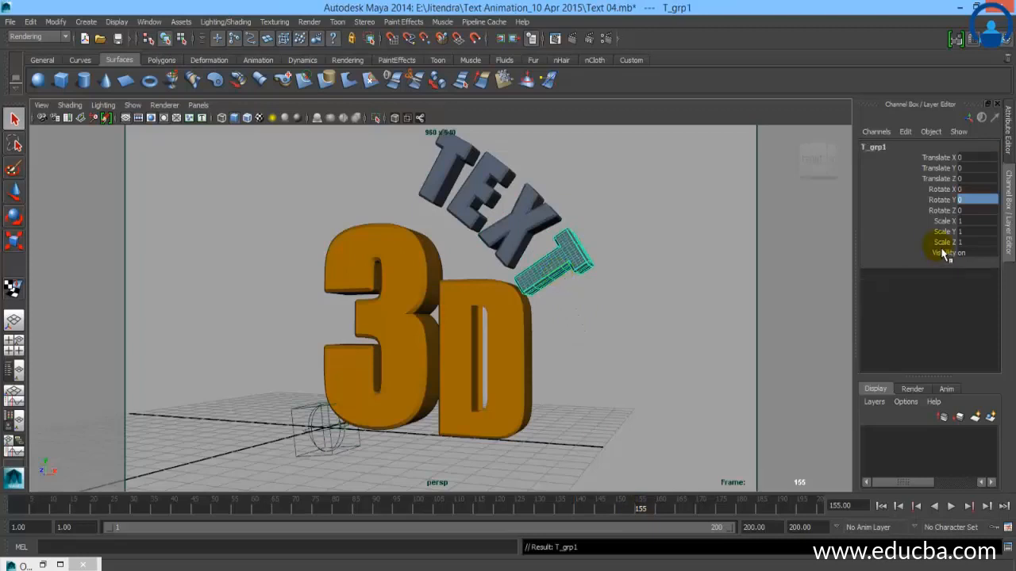
left_click(876, 131)
left_click(882, 157)
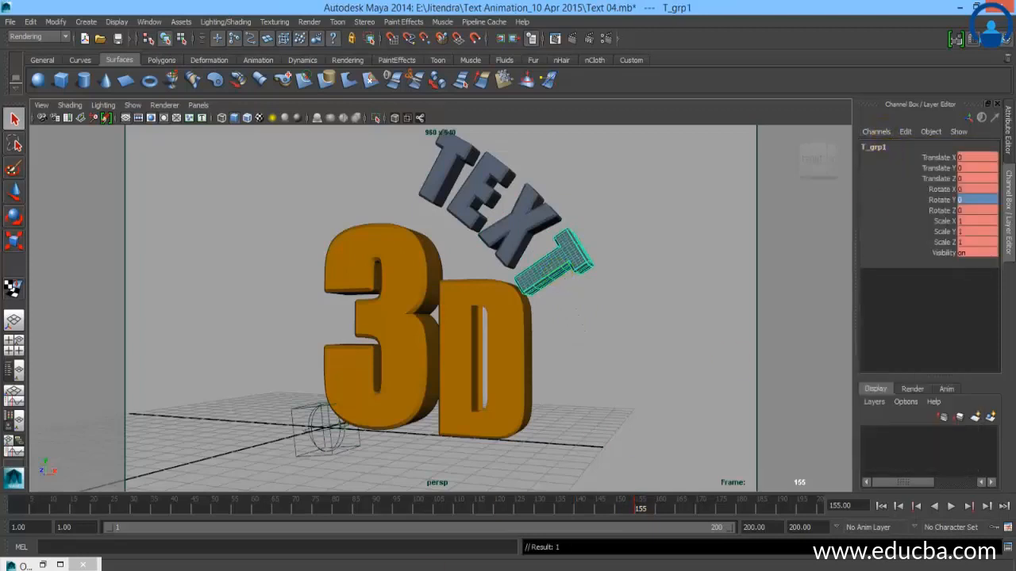
left_click(339, 509)
left_click(458, 194)
key("Up")
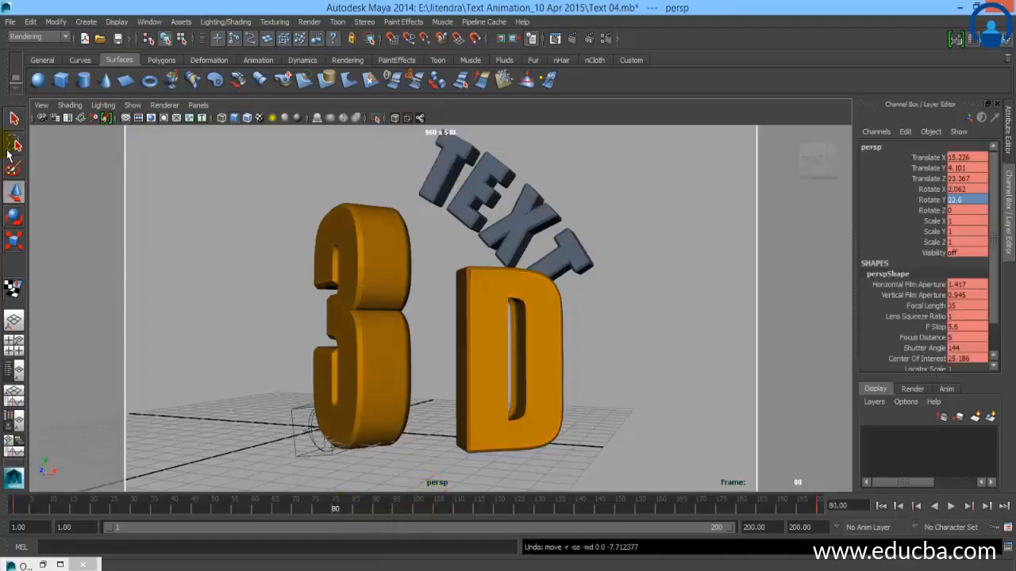
- Select the persp camera, move it closer and tumble it to a low angle at frame 200, and key all its channels
left_click(43, 106)
left_click(57, 124)
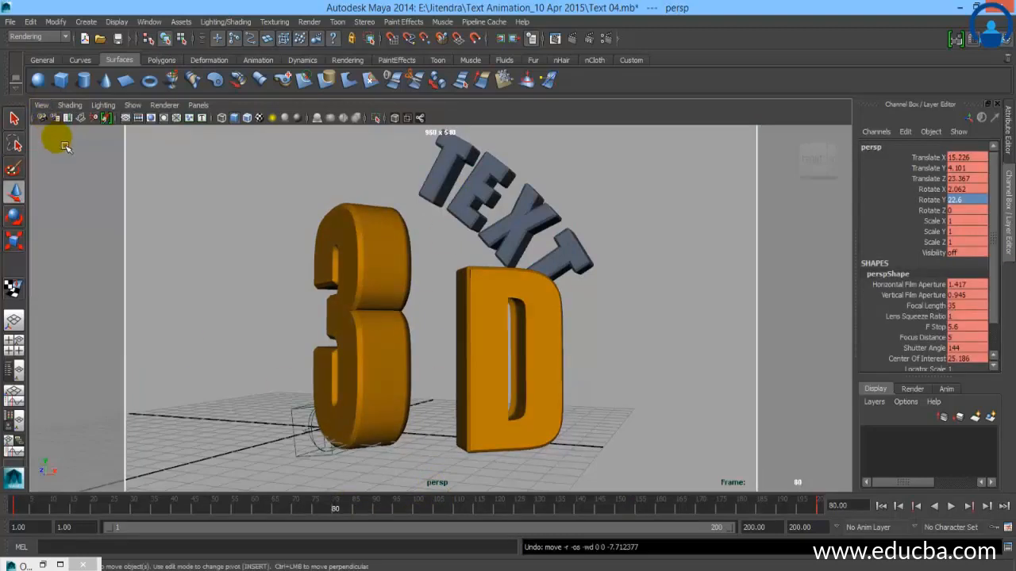
left_click(818, 506)
right_click_drag(586, 315, 617, 330, "alt")
left_click_drag(615, 327, 615, 335, "alt")
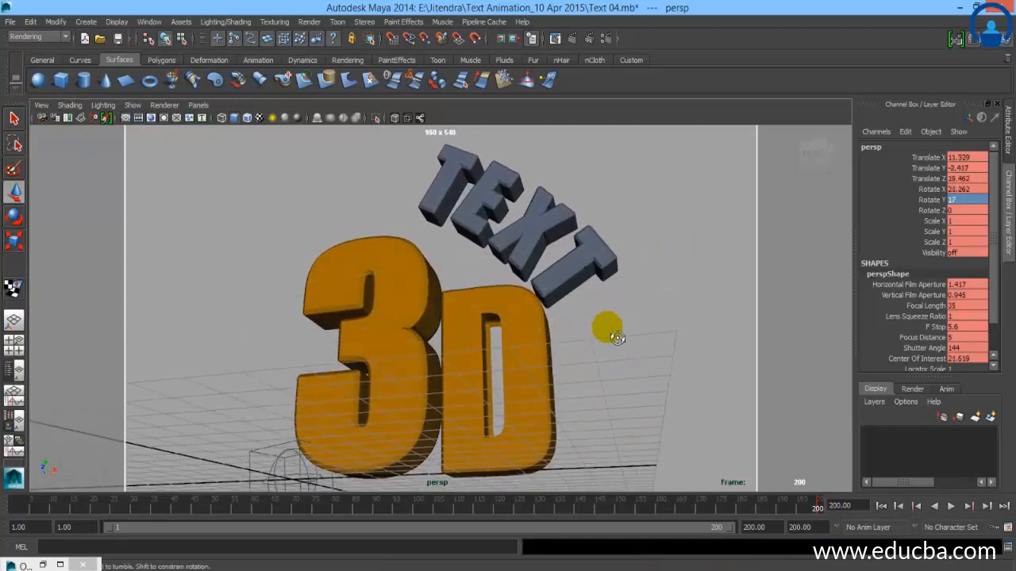
left_click(876, 131)
left_click(879, 143)
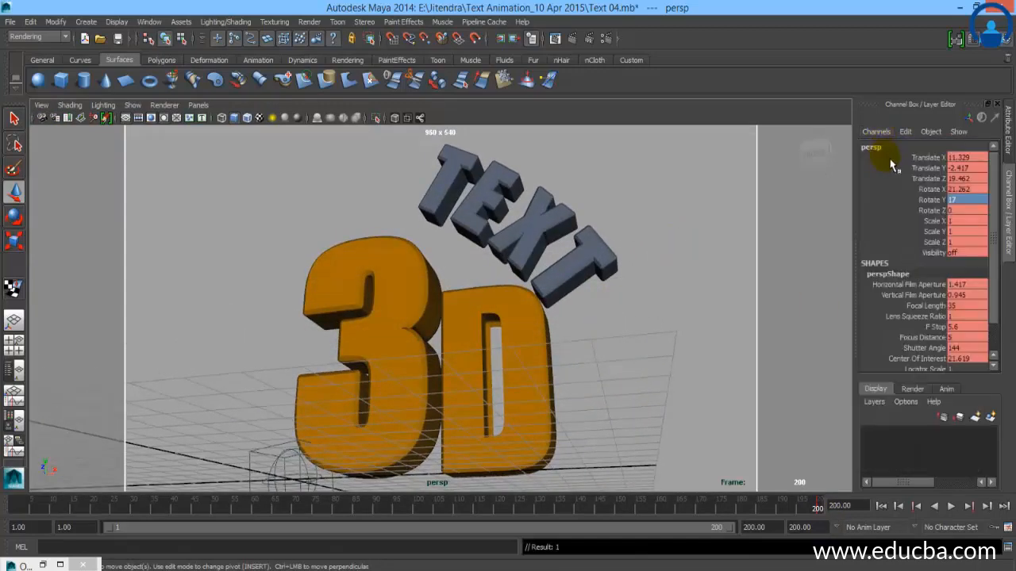
- Test-render frame 200 from the persp camera, tumble the camera slightly lower, and render it again for comparison
left_click(572, 38)
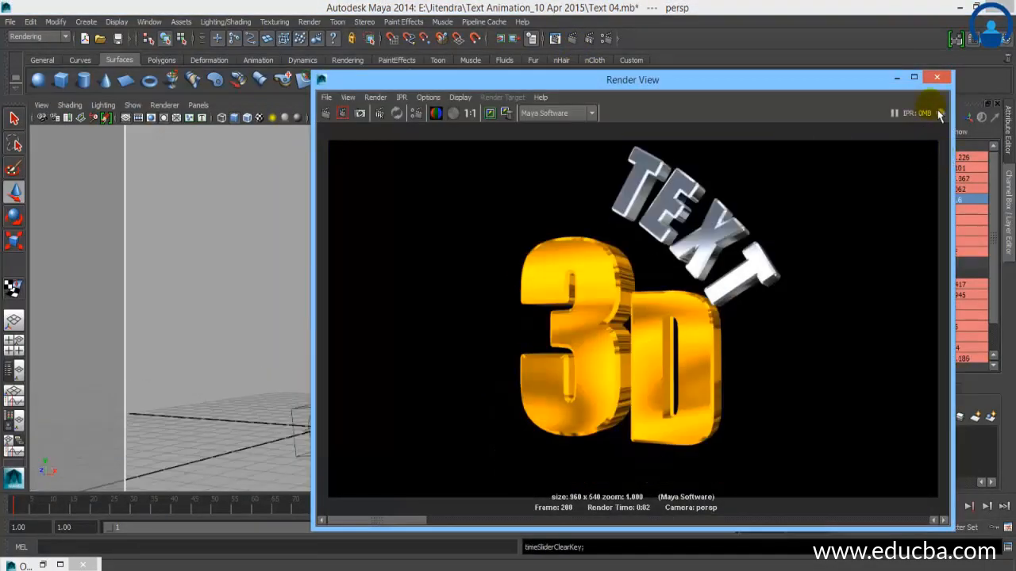
left_click(935, 78)
left_click_drag(594, 315, 600, 310, "alt")
left_click(572, 38)
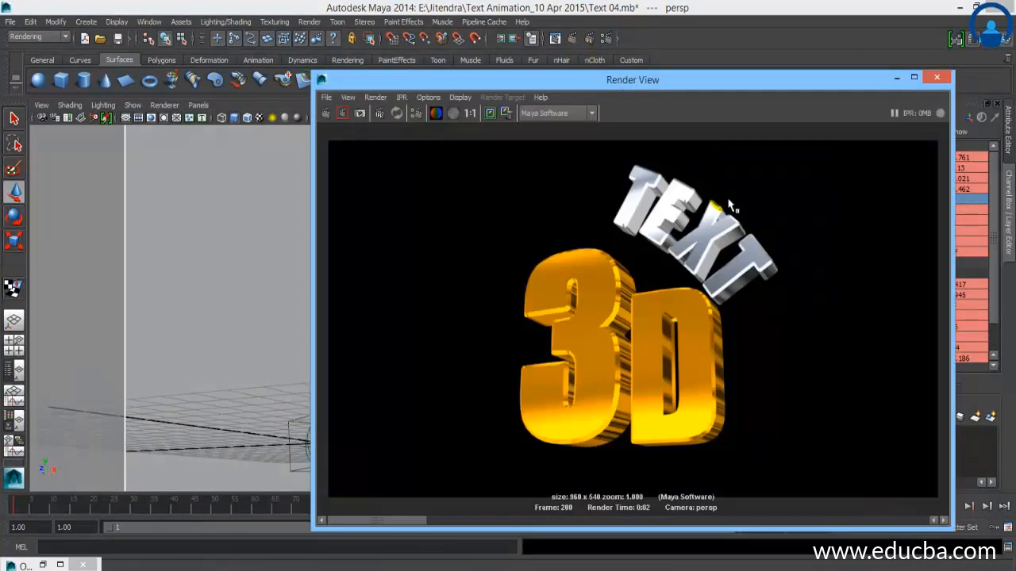
left_click(937, 78)
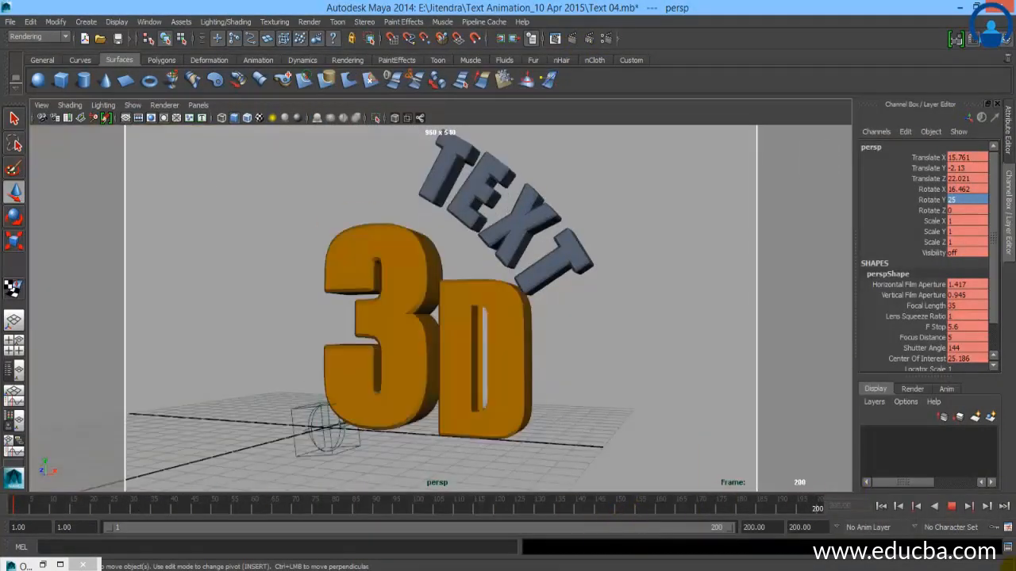
- At frame 75, move T_grp forward to a Translate Z of about 12.9 and key it
left_click(467, 182)
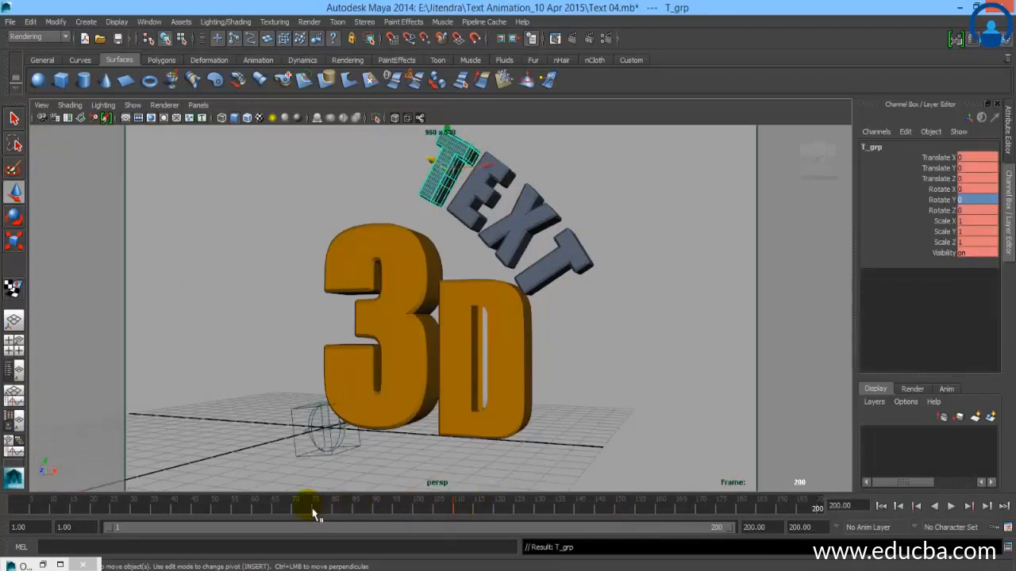
left_click_drag(314, 514, 321, 520)
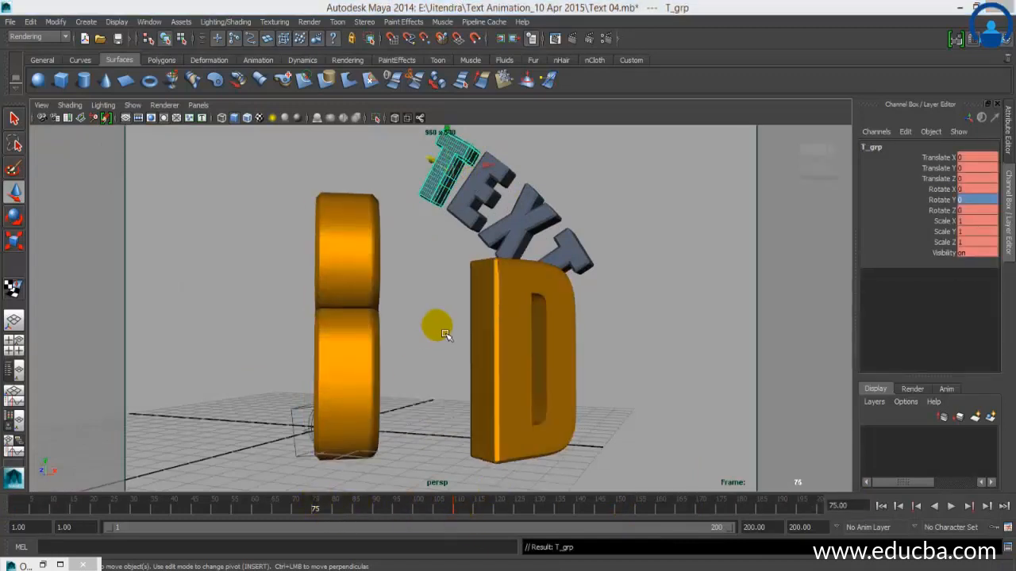
key("space")
middle_click(262, 225)
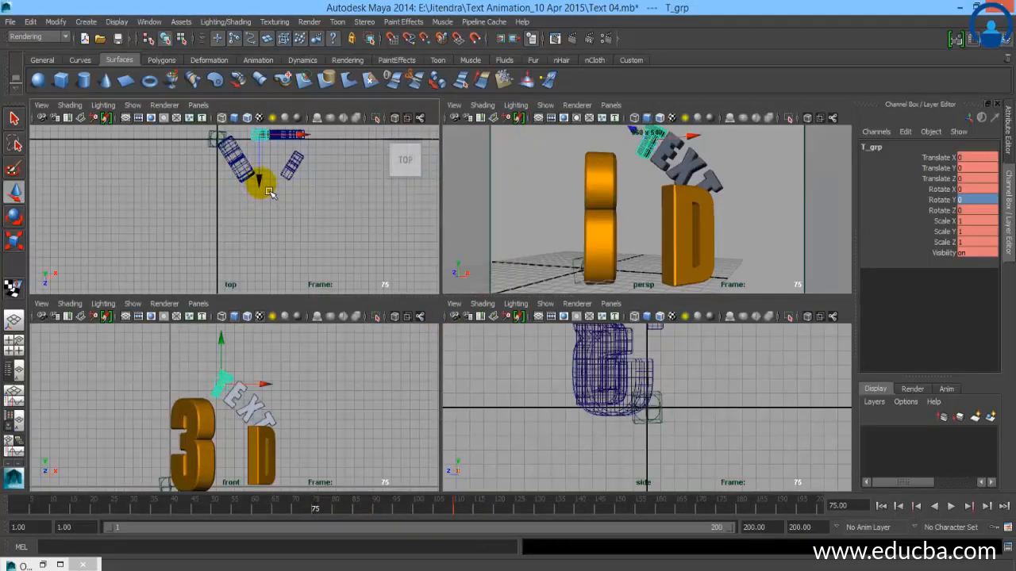
left_click_drag(270, 194, 295, 232)
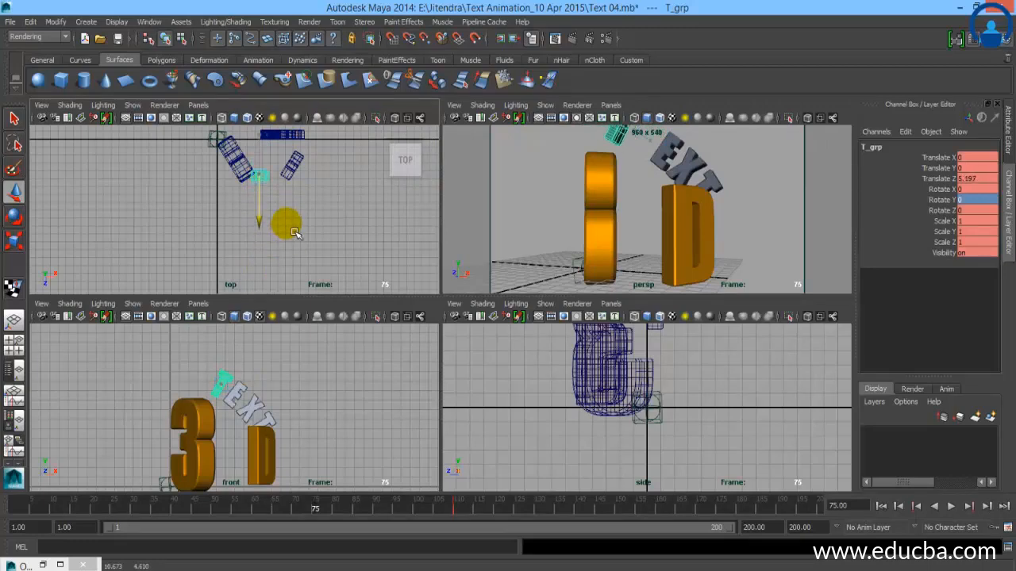
left_click_drag(294, 232, 279, 294)
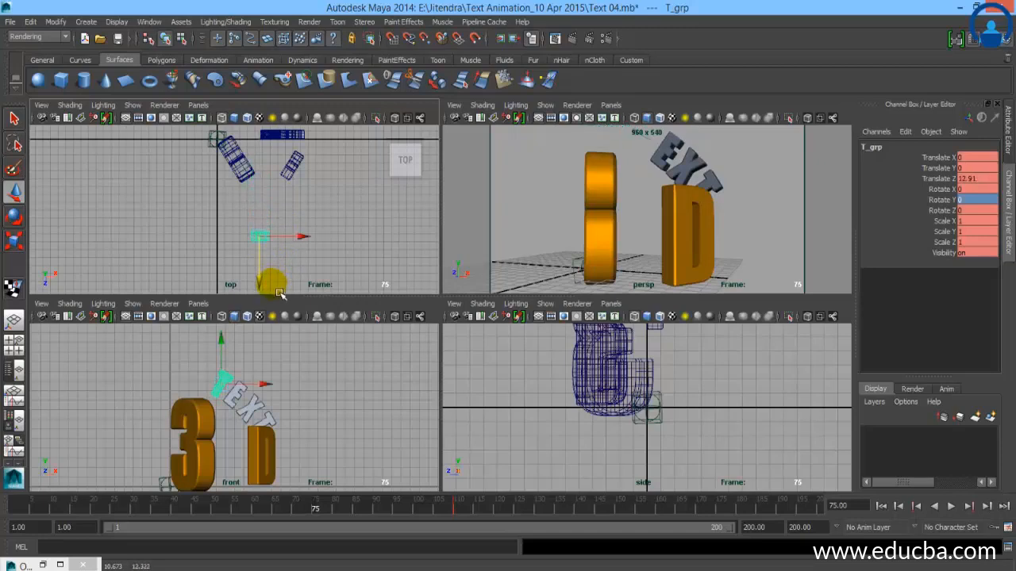
- Scrub from frame 75 to frame 114 in the perspective view to check how the first T flies into place
left_click_drag(315, 509, 387, 526)
key("space")
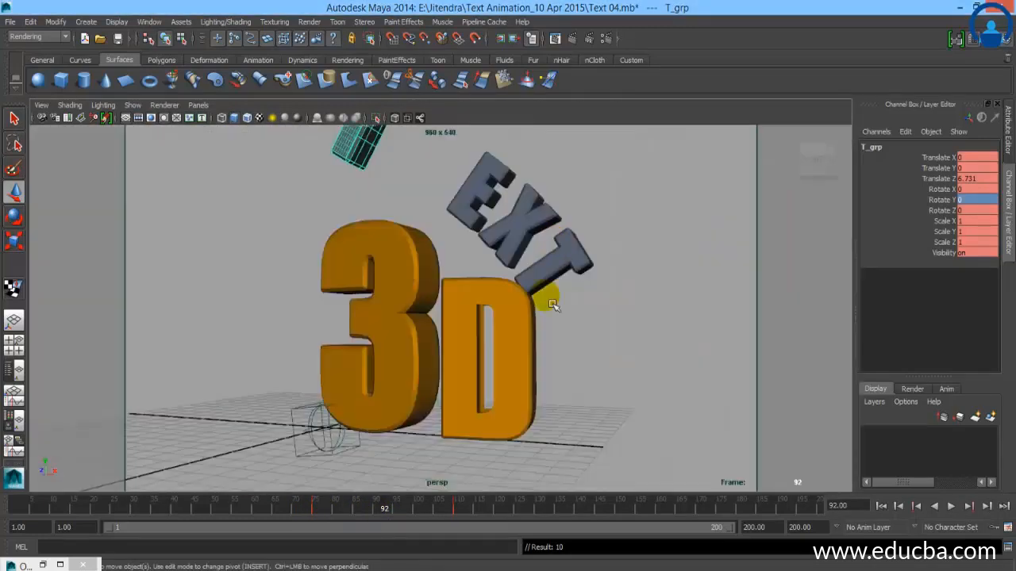
left_click(319, 514)
mouse_move(318, 514)
left_mouse_down()
mouse_move(420, 510)
mouse_move(472, 523)
mouse_move(346, 526)
mouse_move(369, 529)
mouse_move(503, 519)
mouse_move(386, 535)
mouse_move(476, 543)
left_mouse_up()
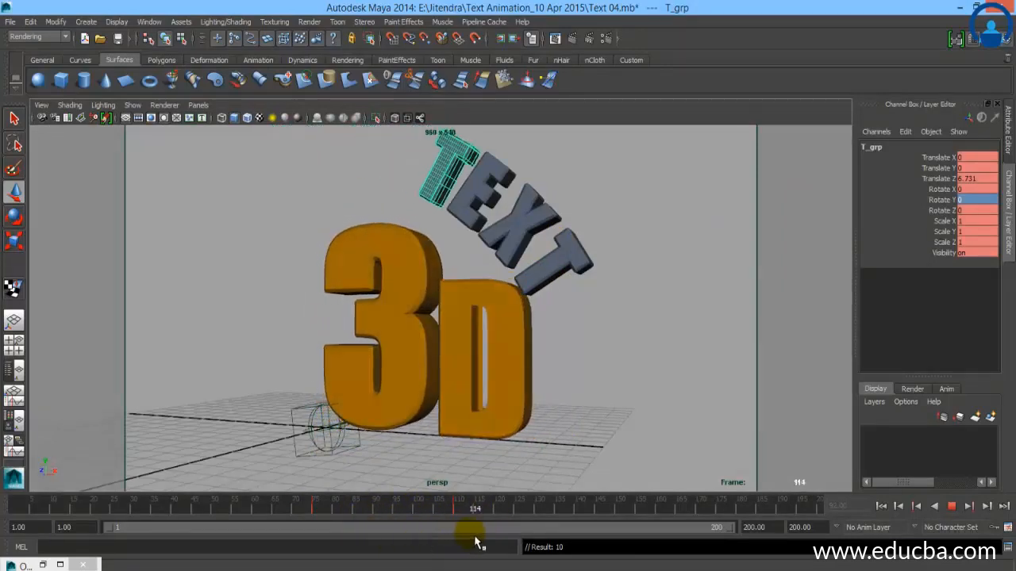
left_click(16, 220)
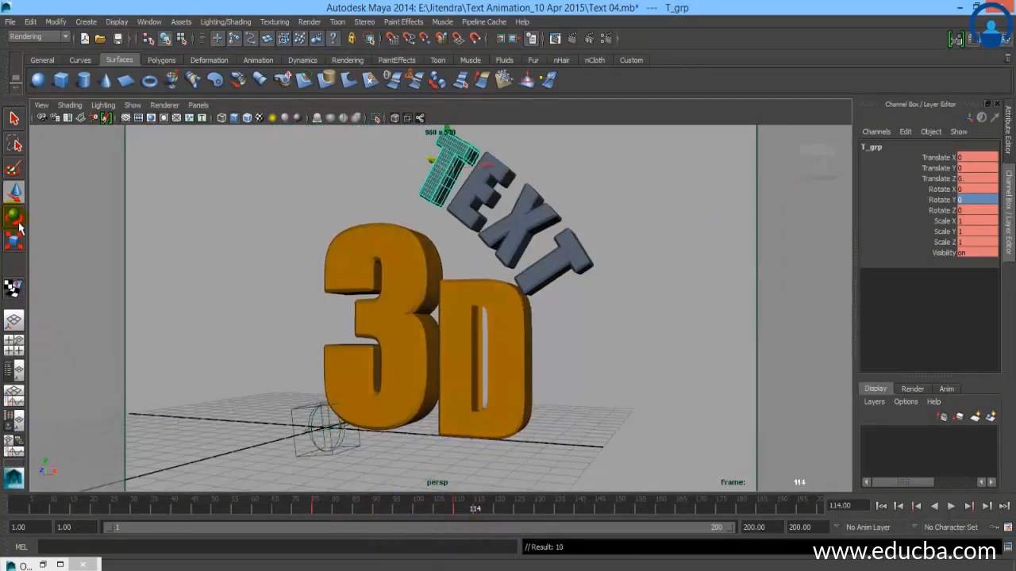
left_click(18, 242)
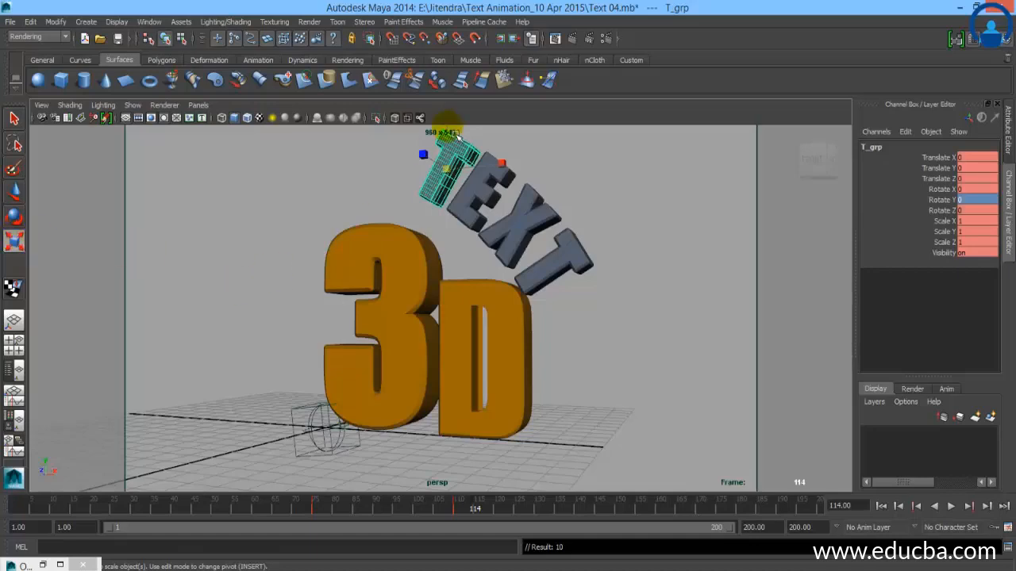
- At frame 90, move E_Grp forward to a Translate Z of about 14.5 and key it
key("space")
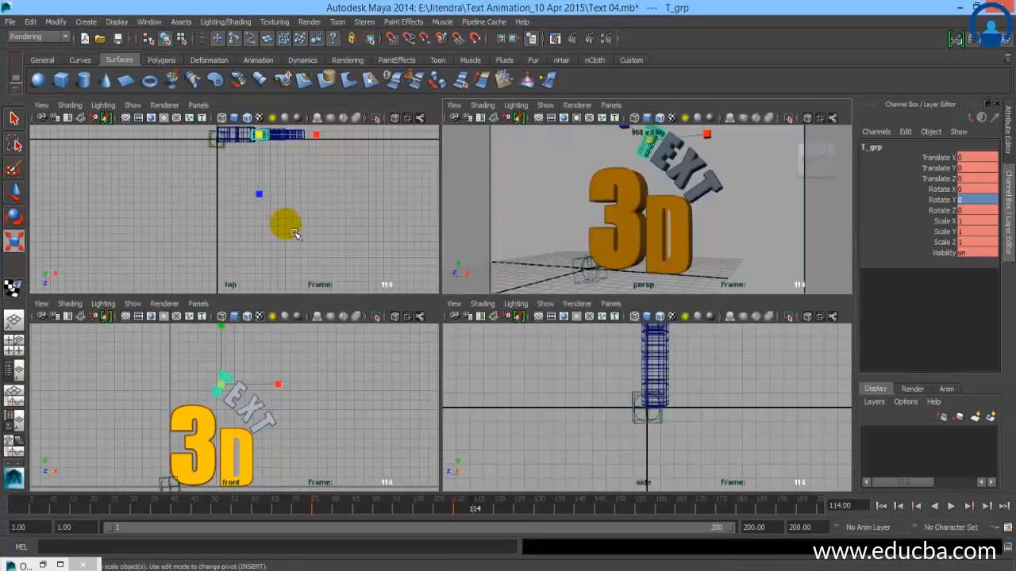
key("f")
left_click_drag(318, 517, 458, 516)
left_click(687, 162)
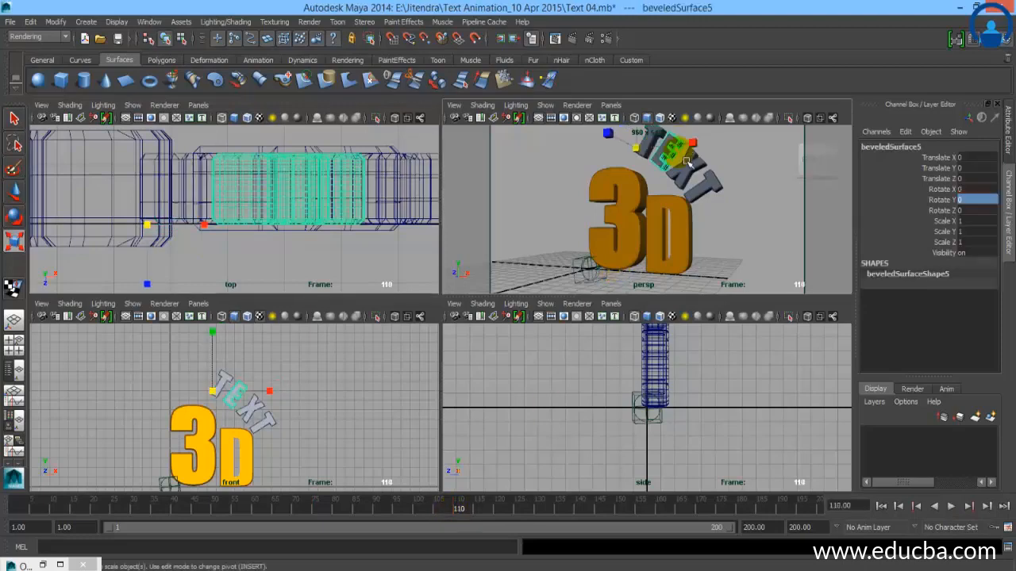
key("Up")
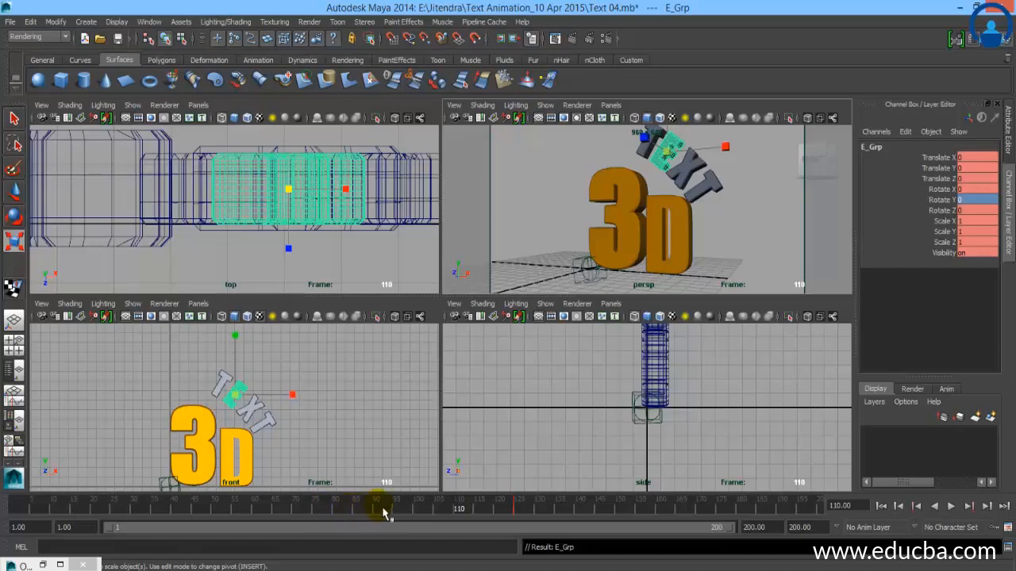
left_click_drag(383, 513, 379, 514)
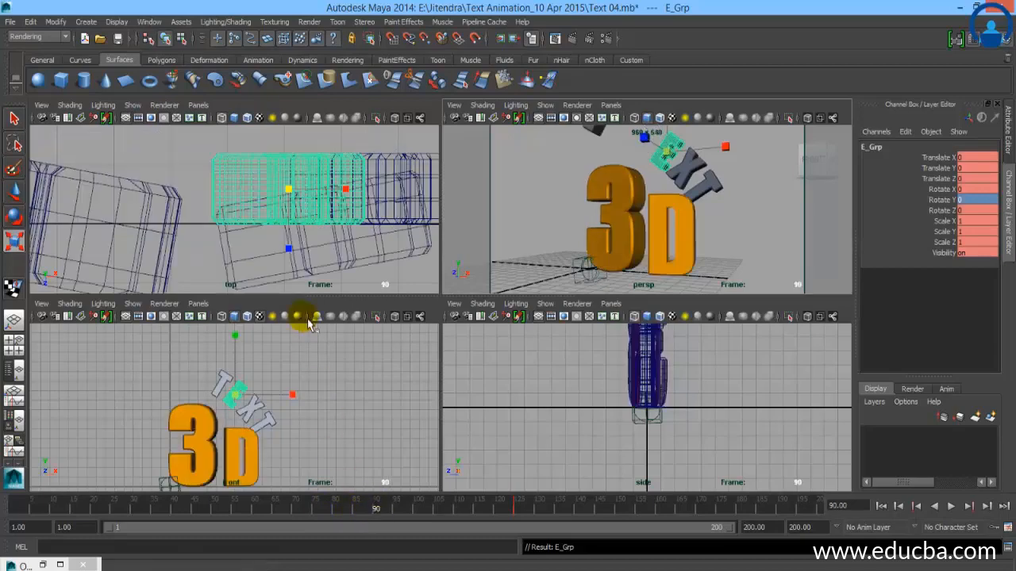
key("w")
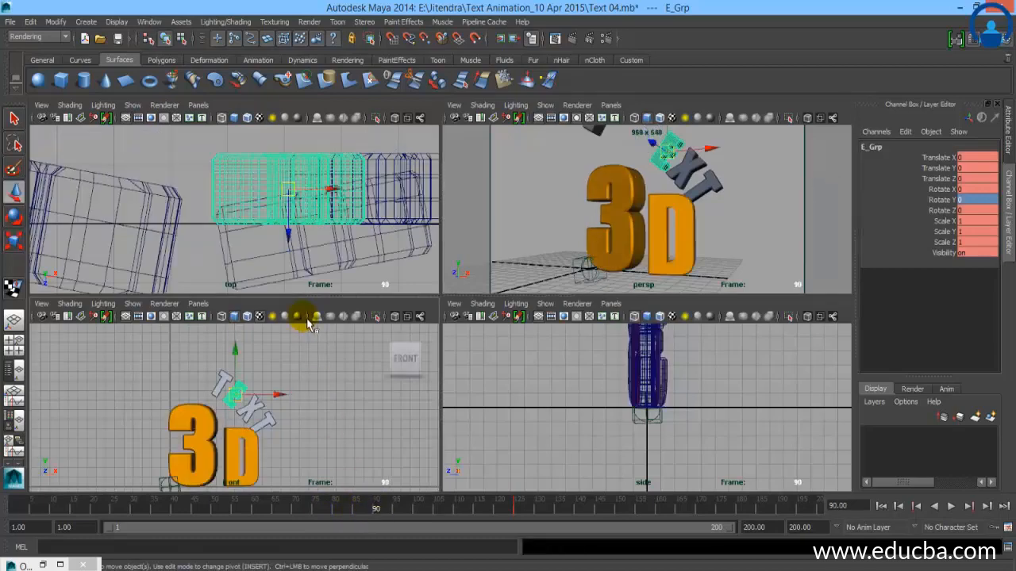
left_click(295, 265)
left_click_drag(294, 264, 232, 489)
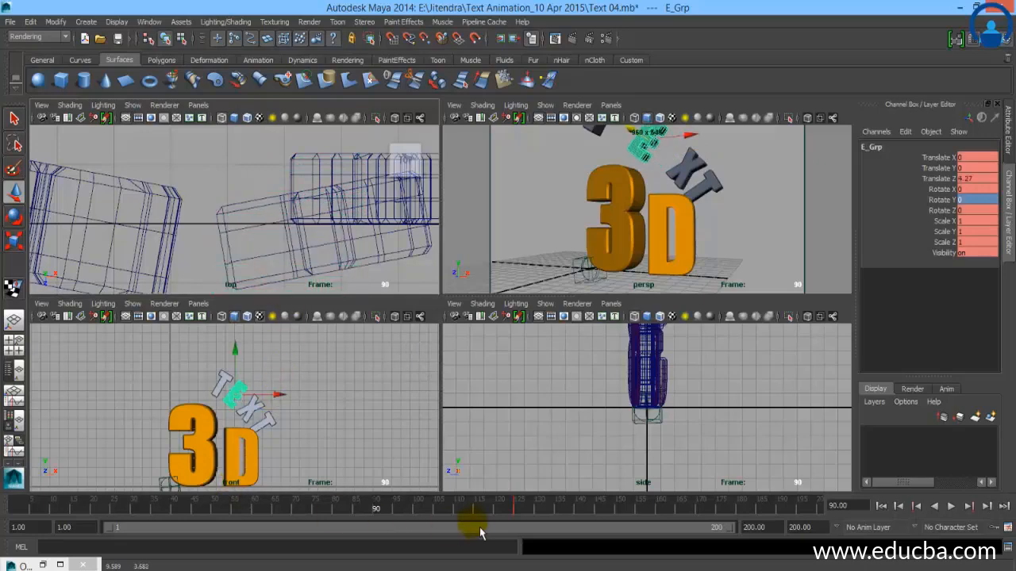
right_click_drag(589, 396, 324, 357, "alt")
middle_click_drag(523, 395, 541, 518, "alt")
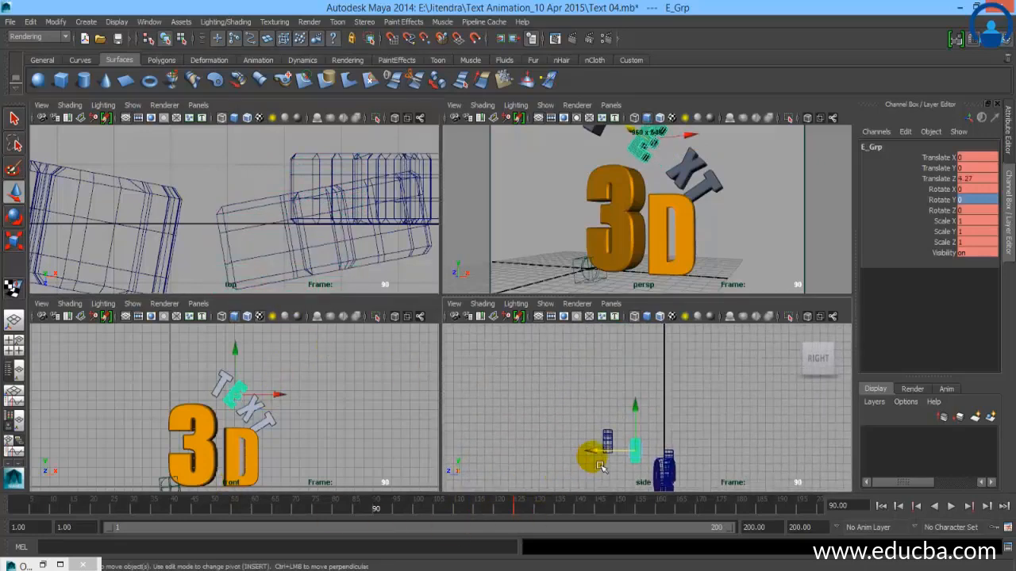
left_click_drag(570, 467, 530, 481)
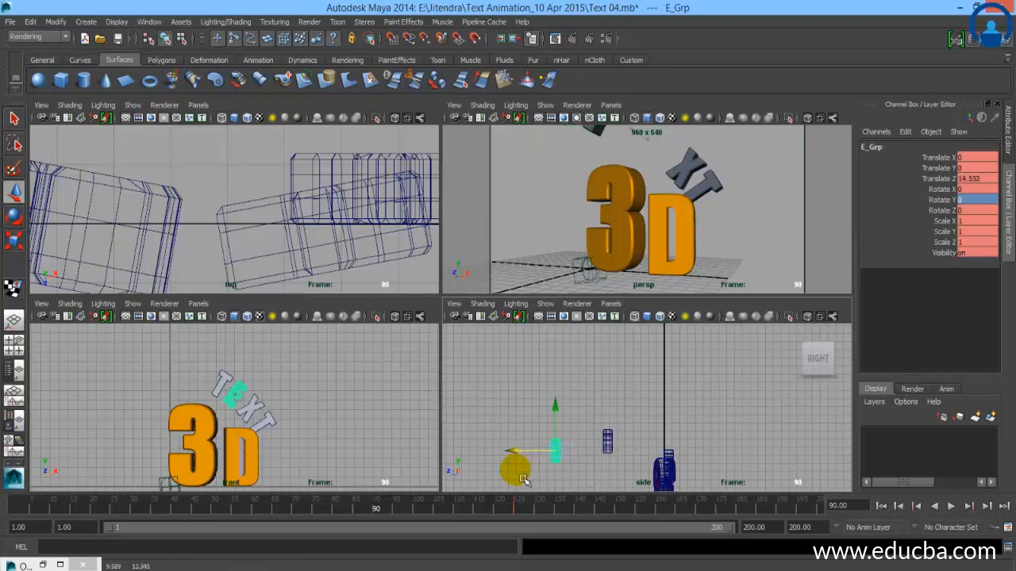
- At frame 105, move X_grp forward to a Translate Z of about 18.6 and key it
left_click_drag(377, 514, 440, 520)
left_click(694, 181)
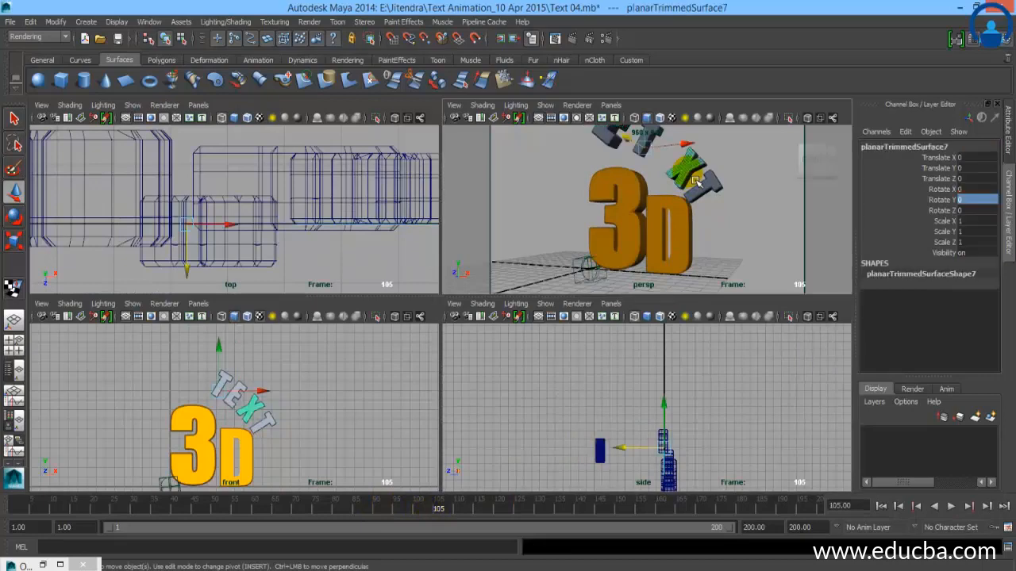
key("Up")
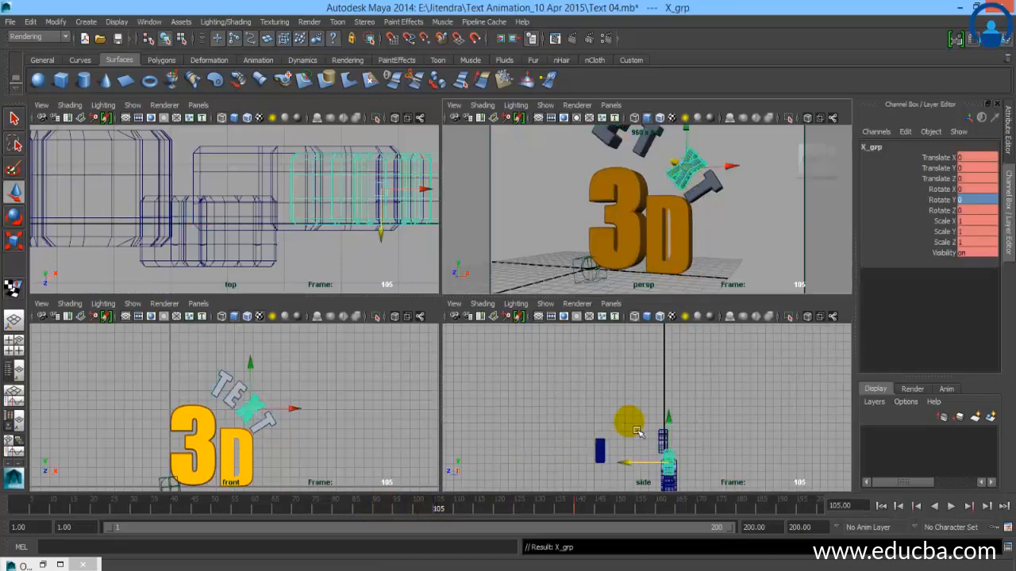
left_click_drag(625, 468, 486, 480)
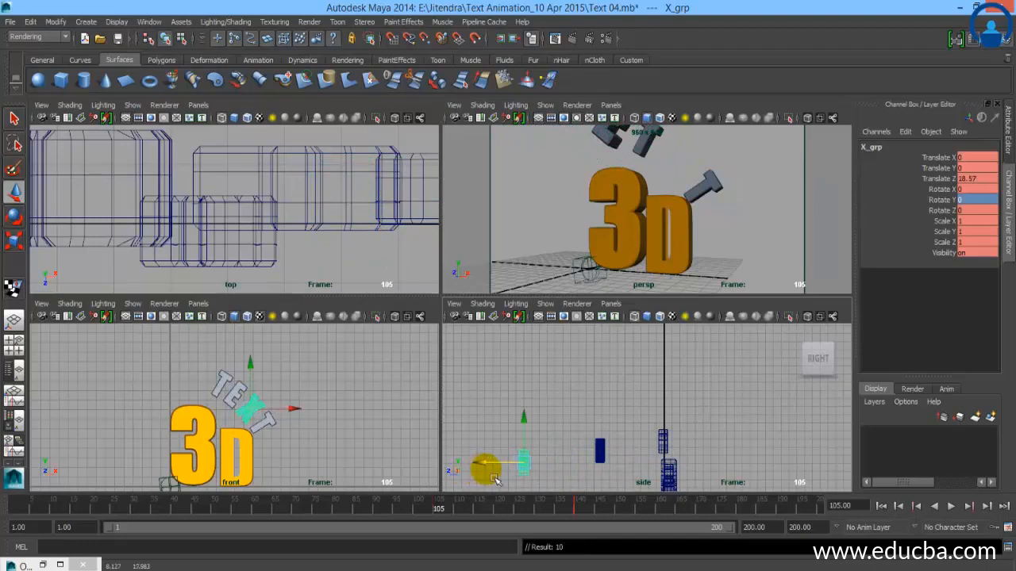
- At frame 120, move the last letter's group T_grp1 forward to a Translate Z of about 20.5 and key it
left_click(724, 201)
key("Up")
key("Up")
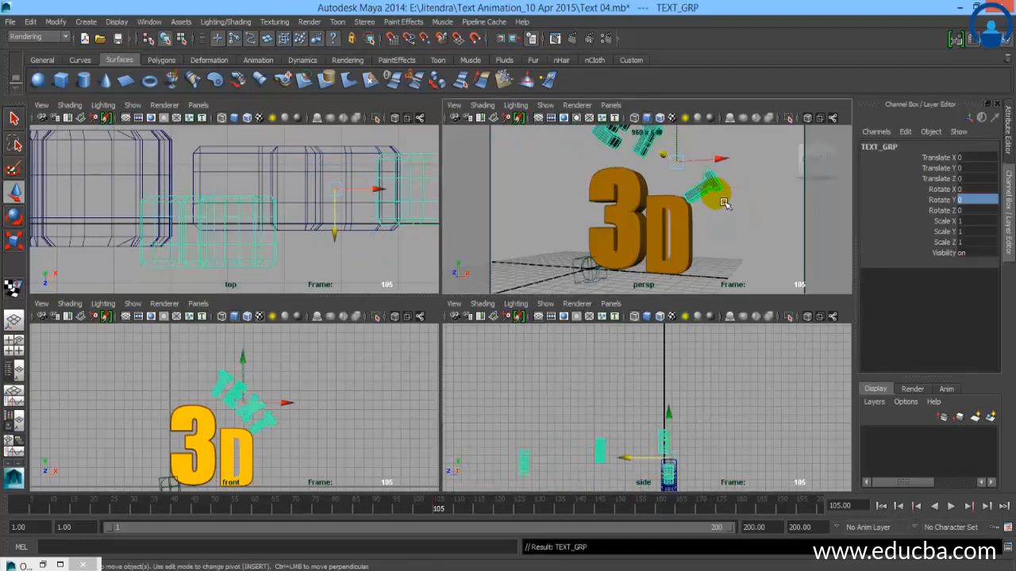
left_click(716, 195)
key("Up")
key("period")
left_click_drag(630, 484, 474, 490)
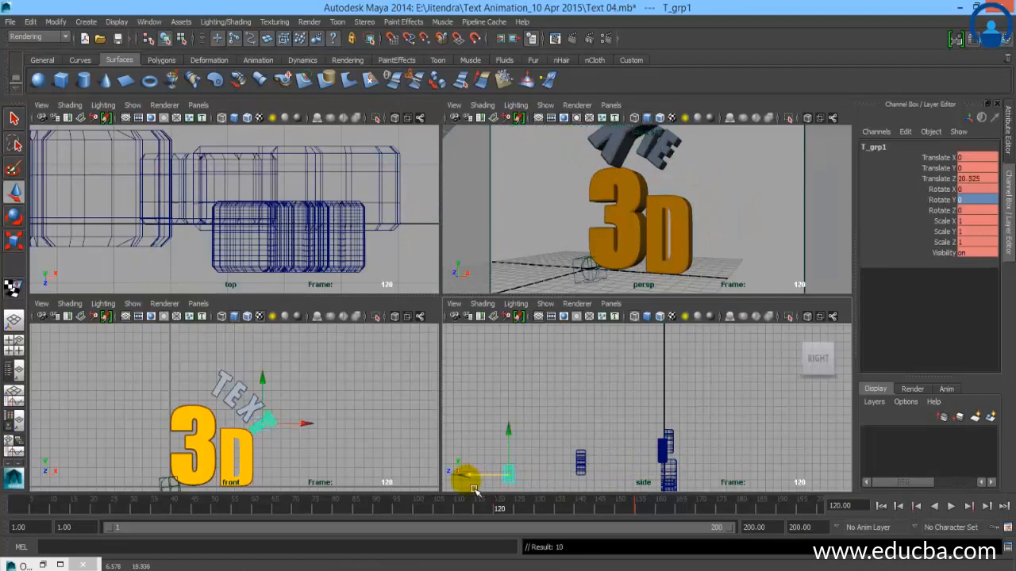
- Play the animation from the first frame in the full perspective view to check how the letters fly in
key("space")
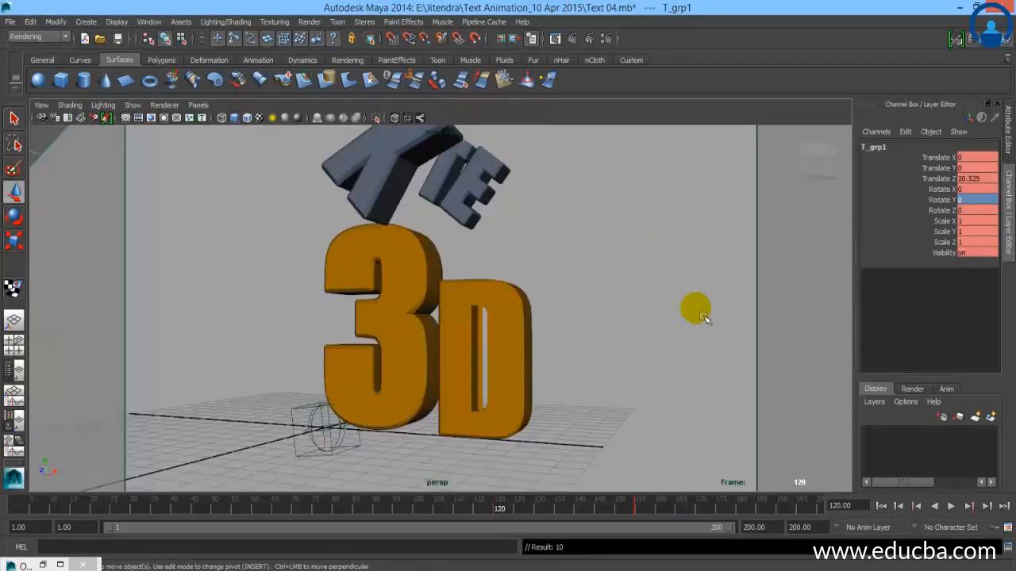
left_click(880, 508)
left_click(951, 508)
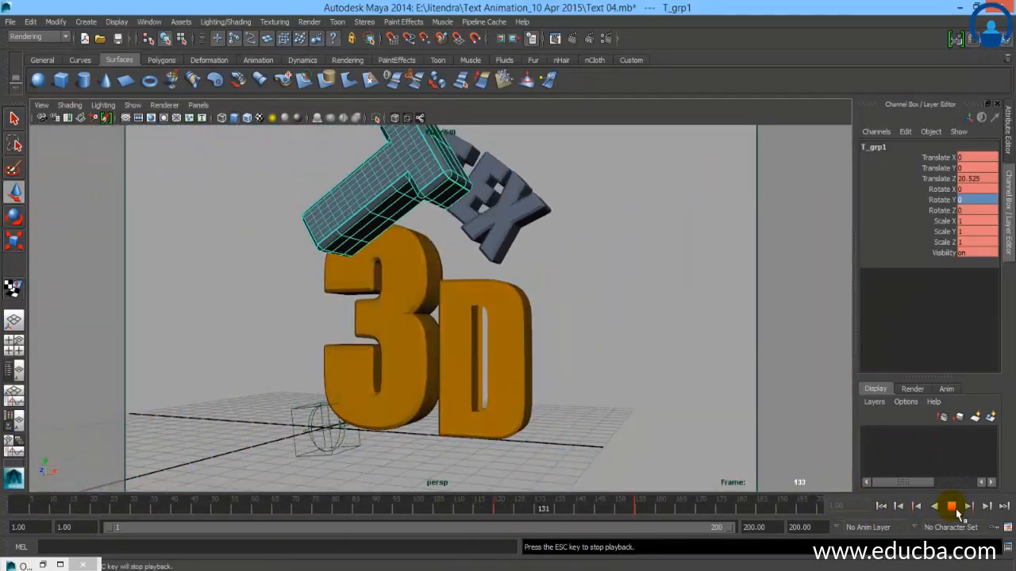
left_click(951, 507)
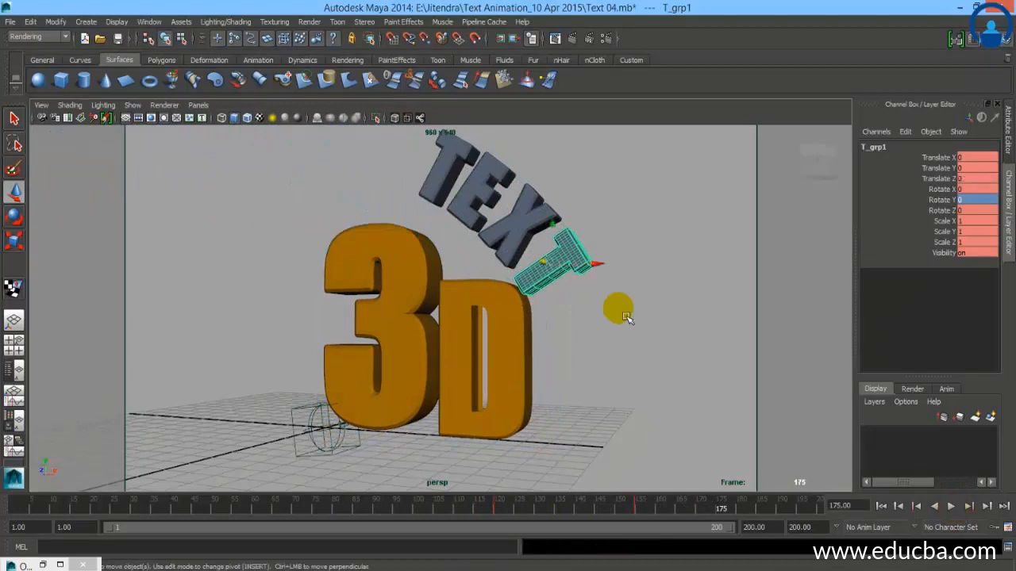
- At frame 75, set T_grp's Rotate X to 360 and key it
left_click(448, 205)
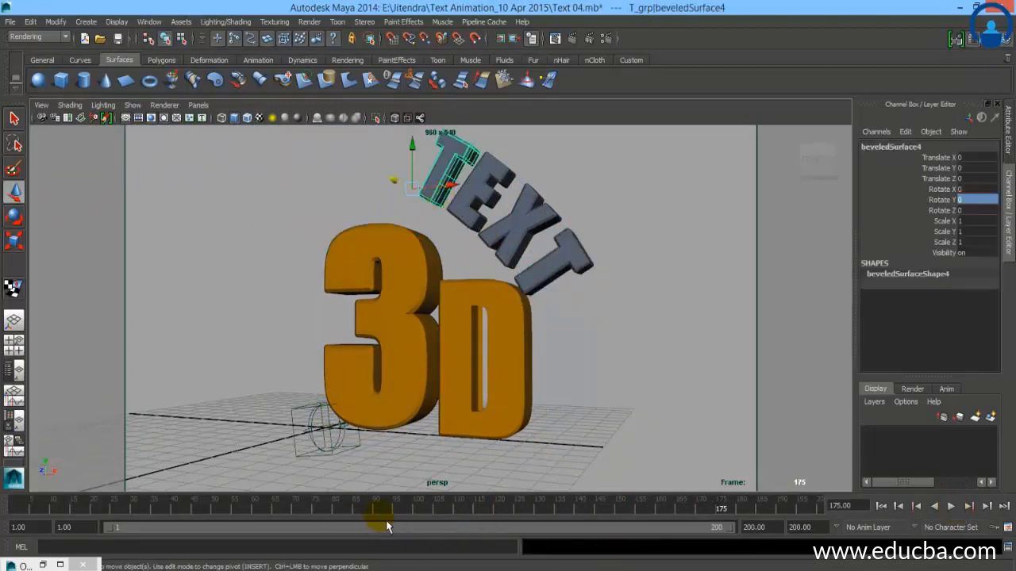
key("Up")
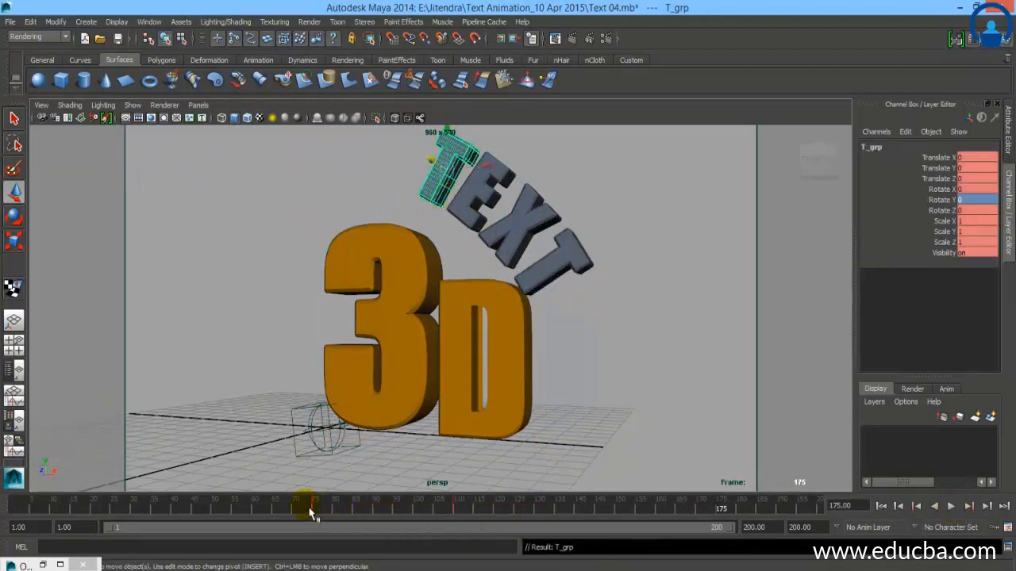
left_click(317, 514)
key("space")
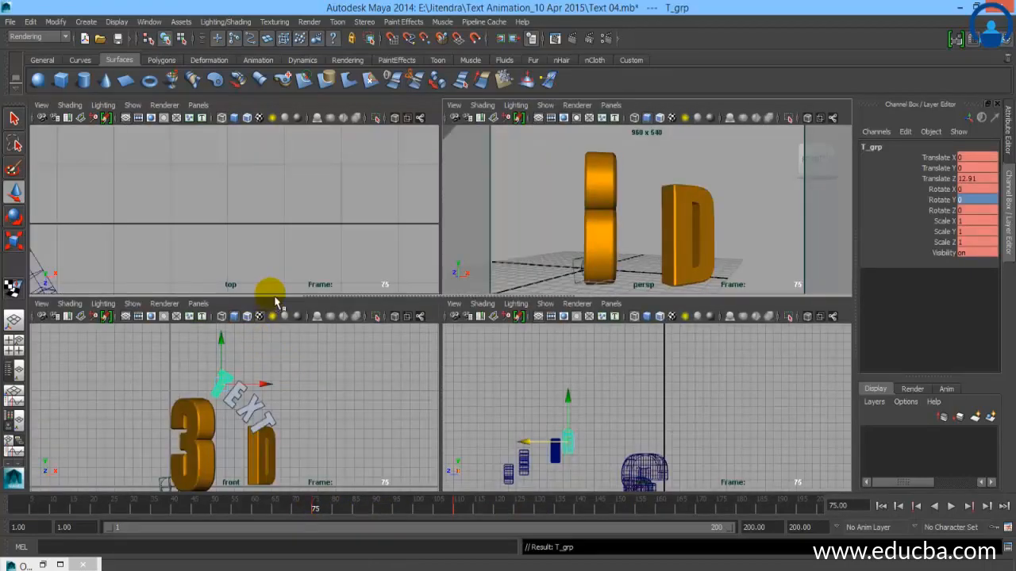
right_click_drag(172, 229, 119, 219, "alt")
right_click_drag(239, 236, 103, 217, "alt")
middle_click_drag(182, 238, 236, 152, "alt")
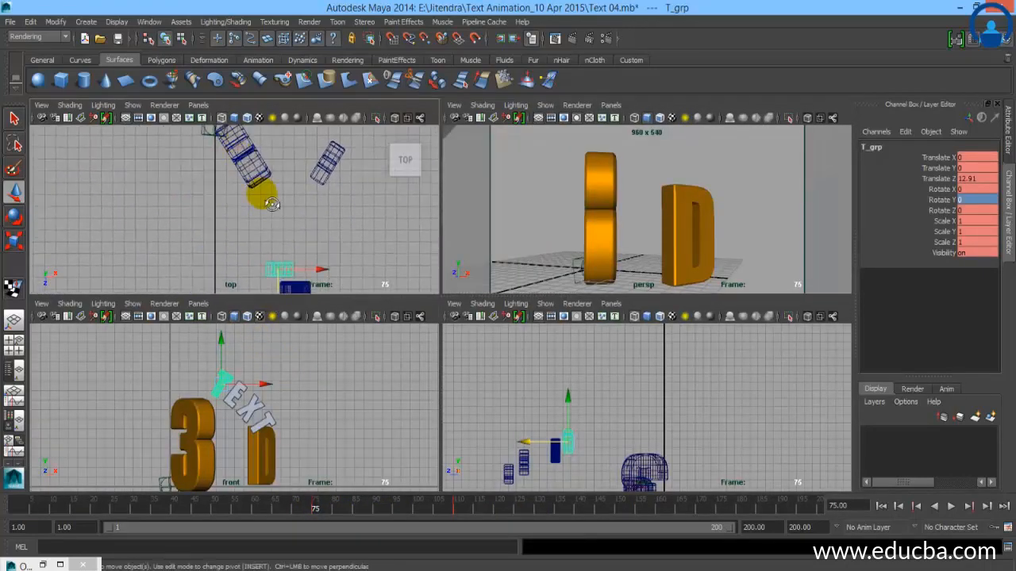
right_click_drag(266, 203, 133, 203, "alt")
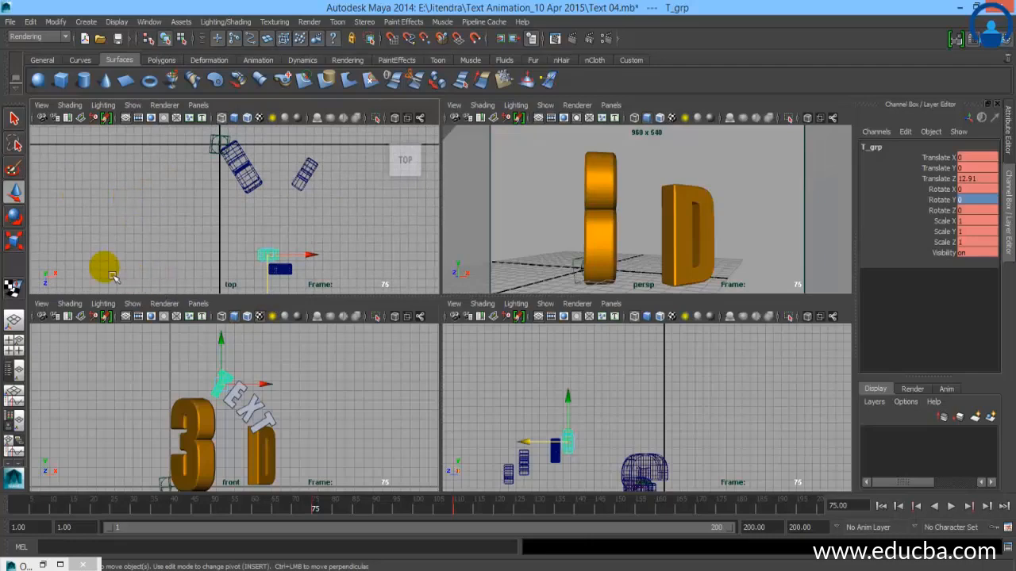
key("e")
left_click_drag(299, 208, 303, 212)
key("ctrl+z")
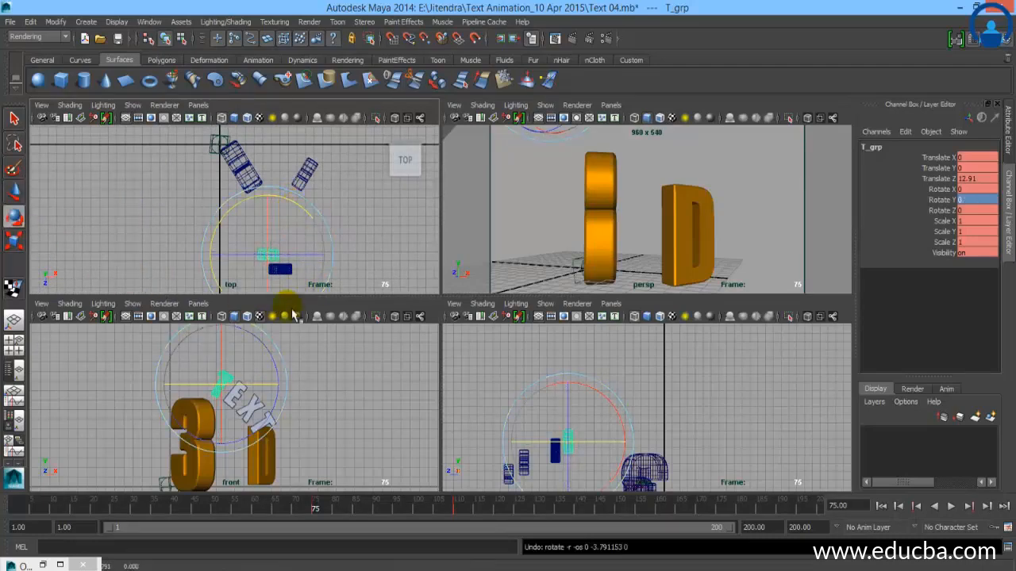
left_click_drag(272, 289, 267, 232)
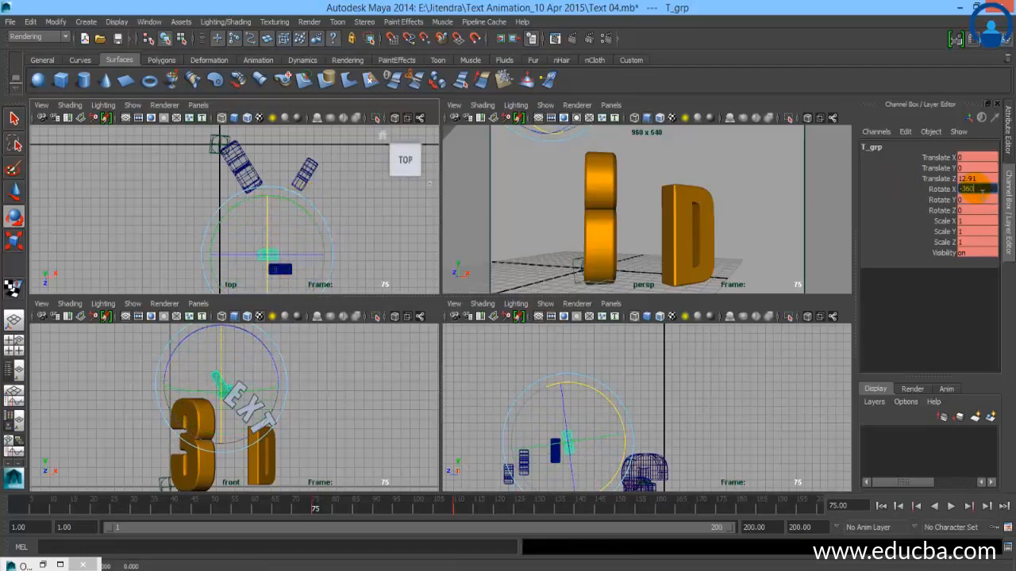
key("Return")
- Scrub between frames 75 and 110 in the full perspective view to check the first T's spin
key("space")
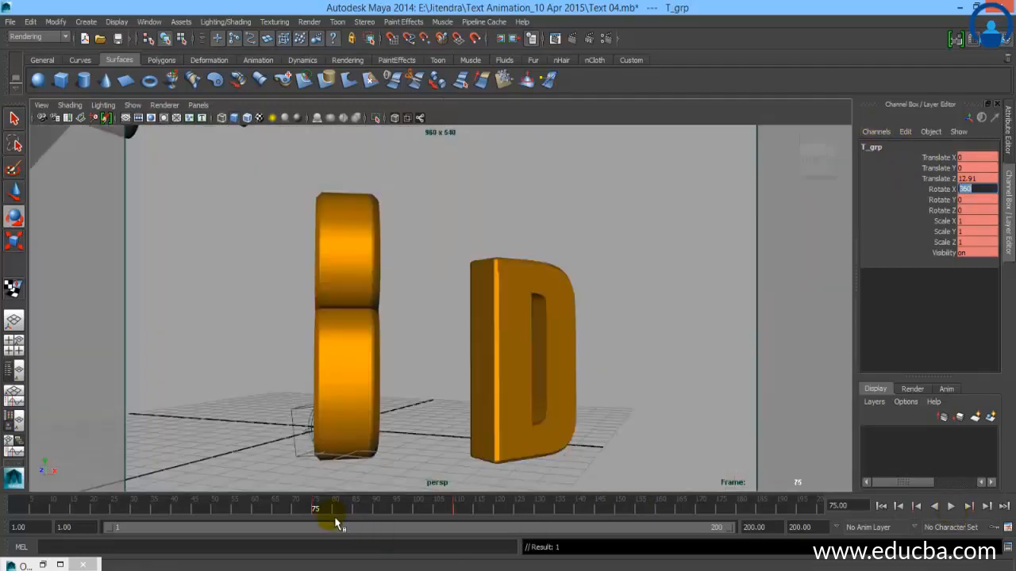
mouse_move(320, 516)
left_mouse_down()
mouse_move(397, 513)
mouse_move(423, 534)
mouse_move(458, 536)
left_mouse_up()
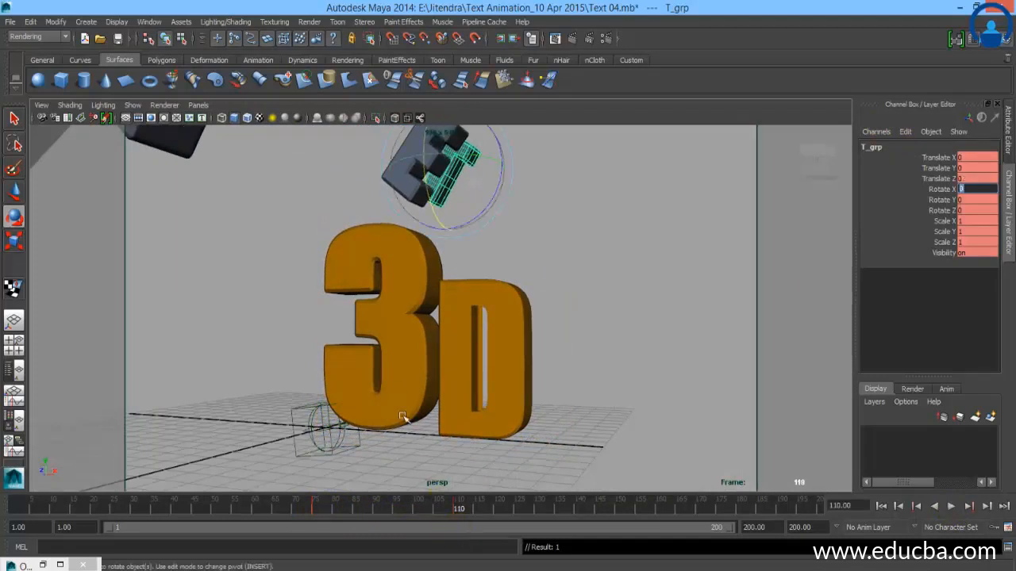
left_click(321, 512)
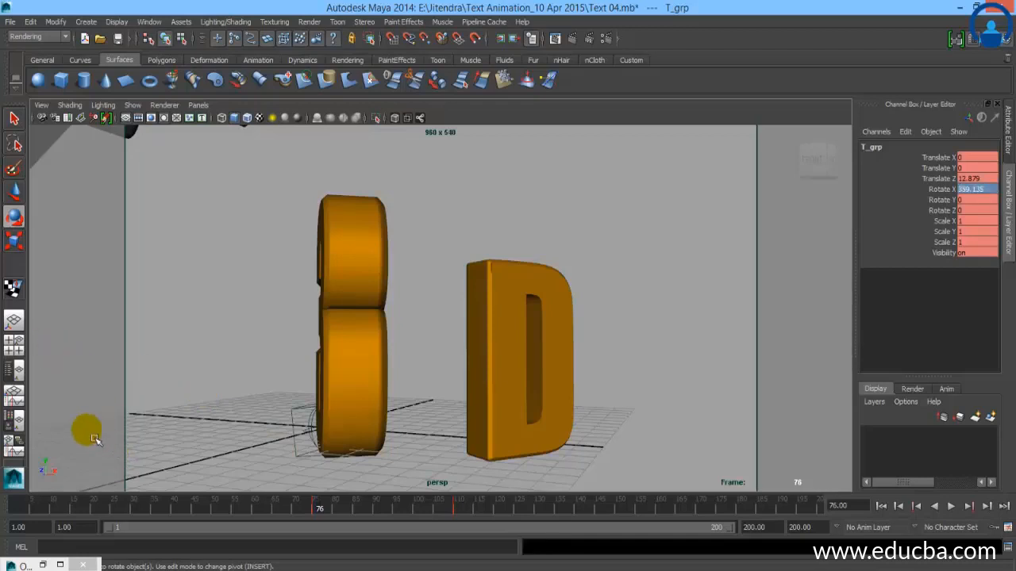
- Select E_Grp in the front view and go to its keyframe at frame 90
left_click(87, 431)
key("space")
left_click(240, 403)
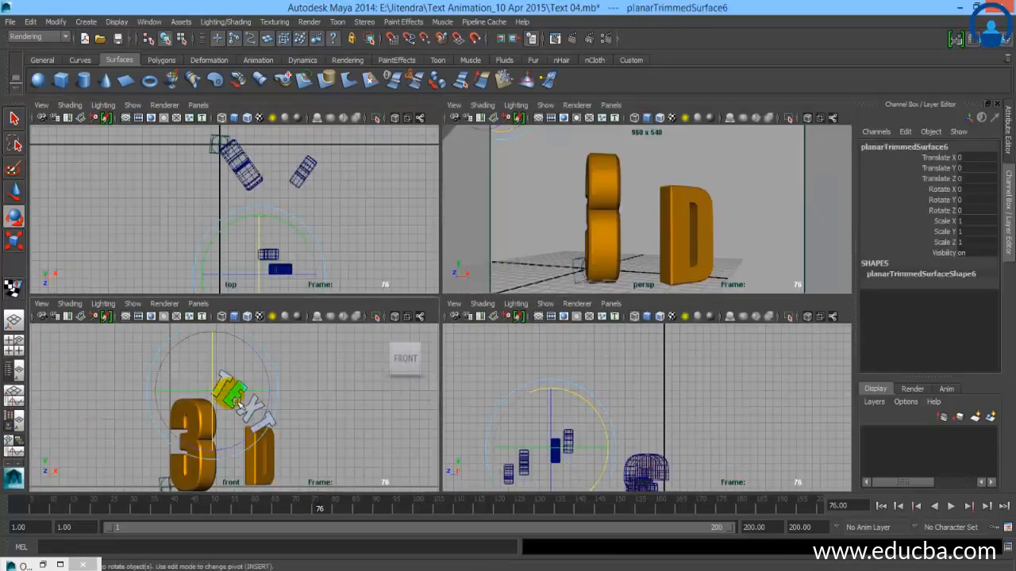
key("Up")
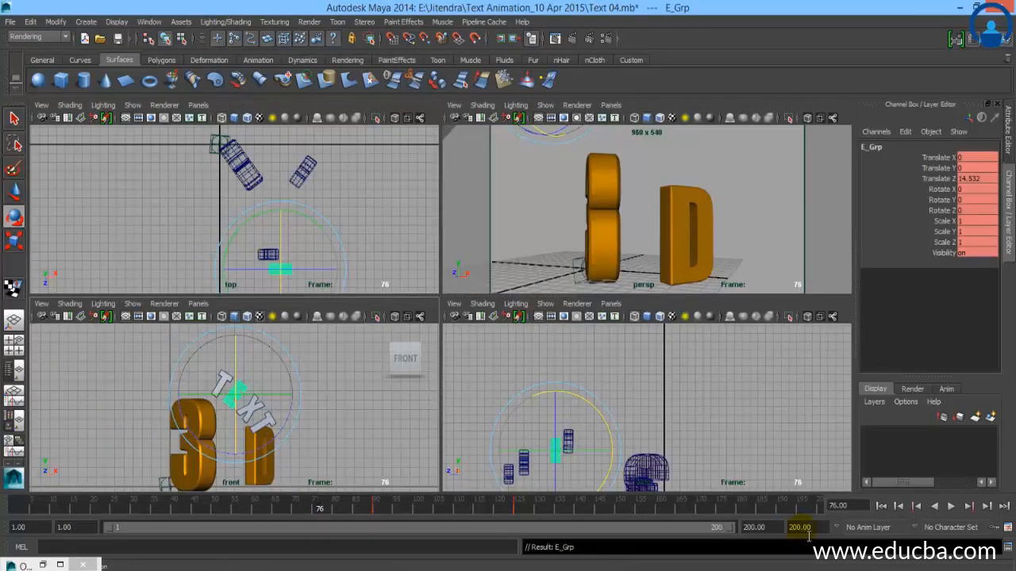
left_click(972, 507)
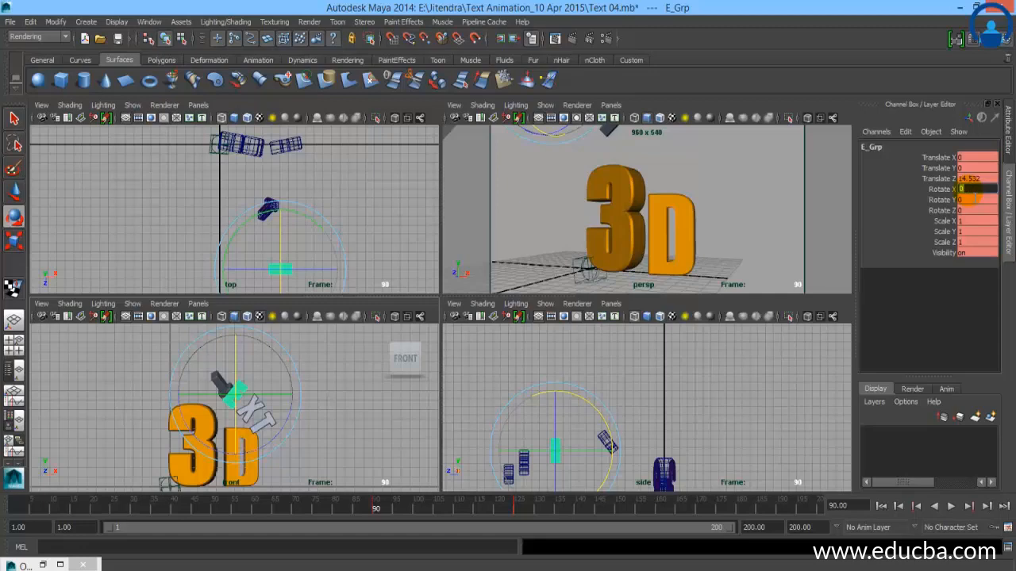
key("q")
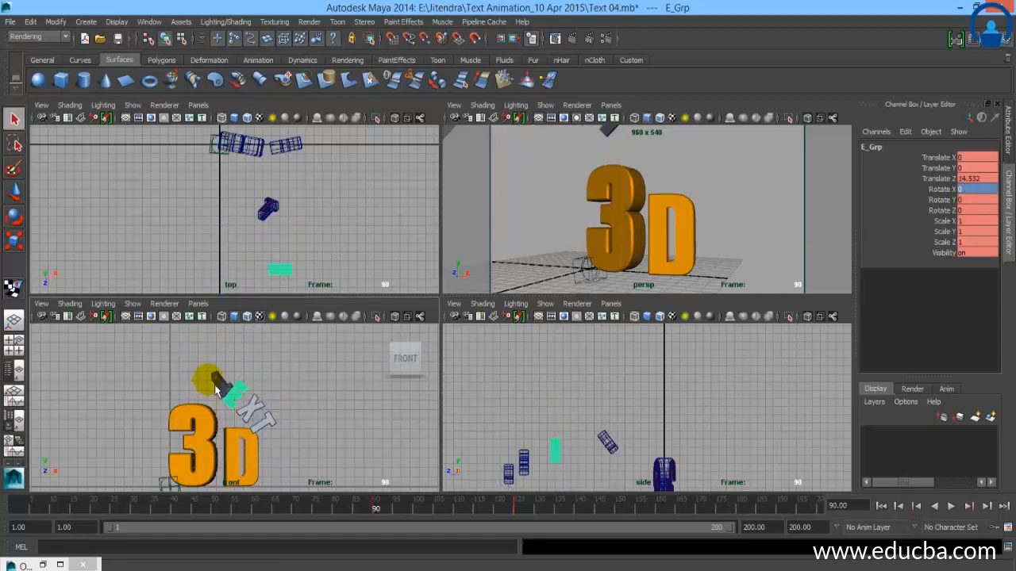
- Select E_Grp in the front view and try rotating it freehand about its X axis
left_click(220, 384)
key("Up")
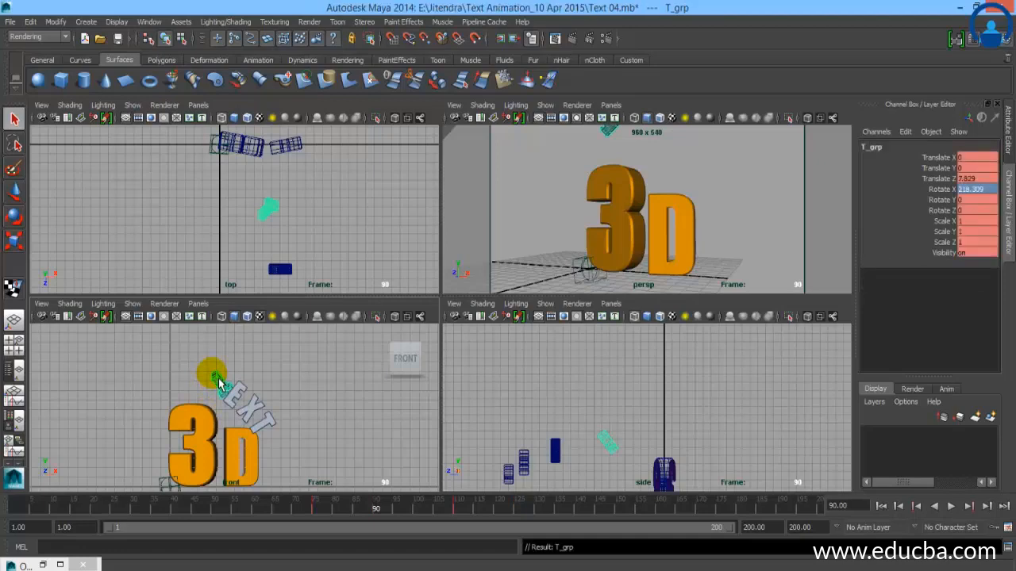
left_click(238, 419)
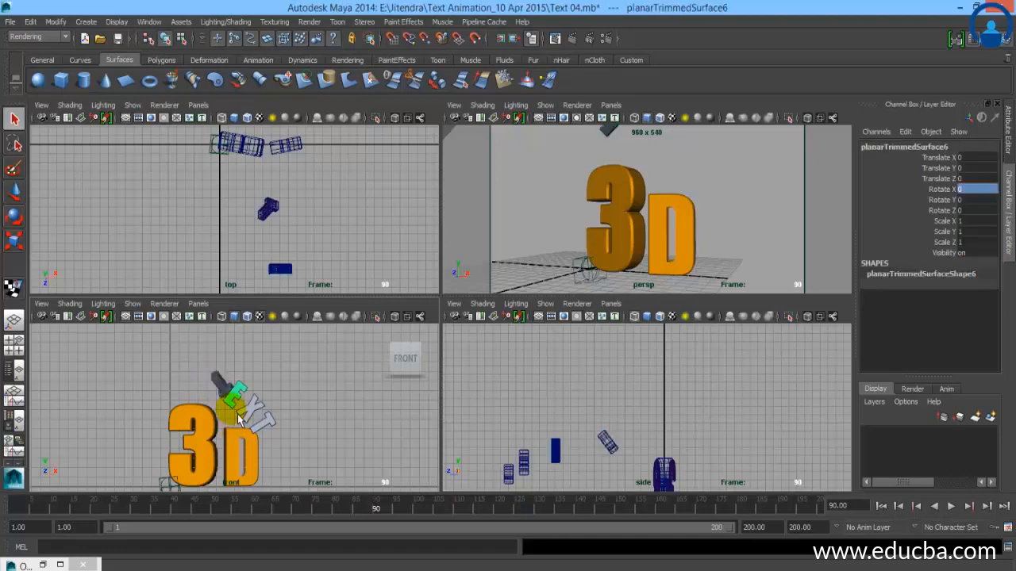
key("Up")
key("Up")
key("ctrl+z")
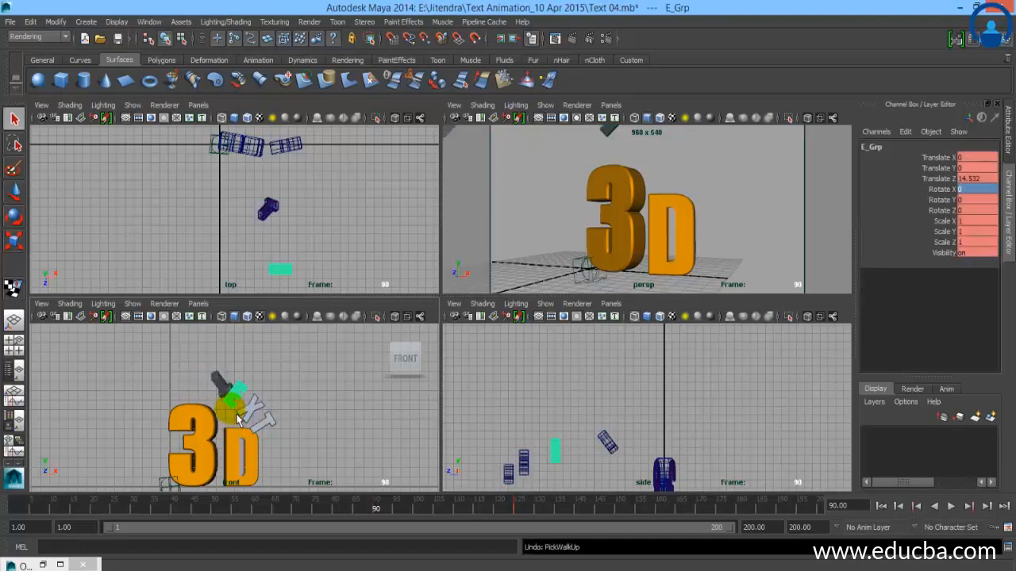
left_click(21, 224)
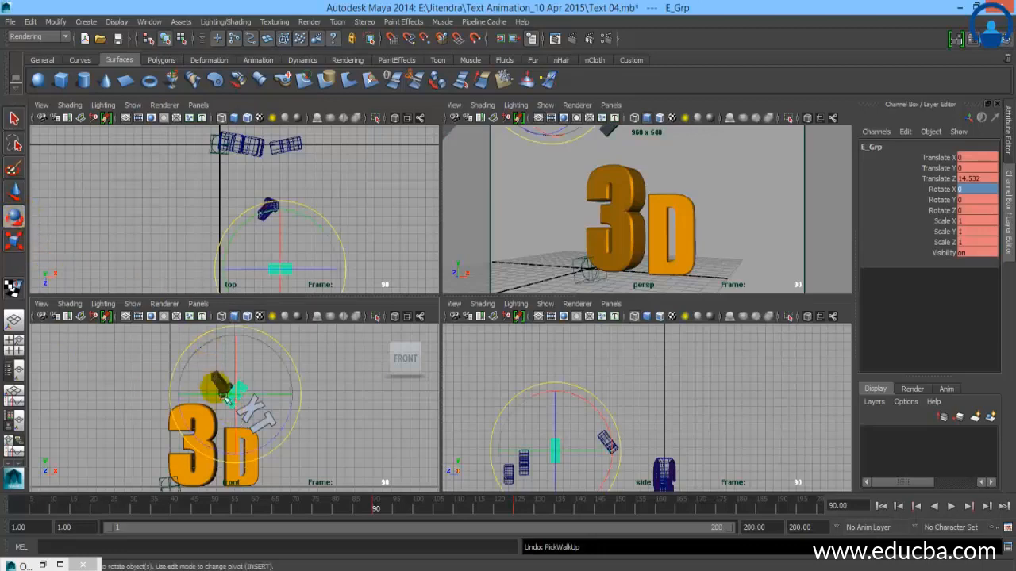
left_click_drag(242, 386, 242, 341)
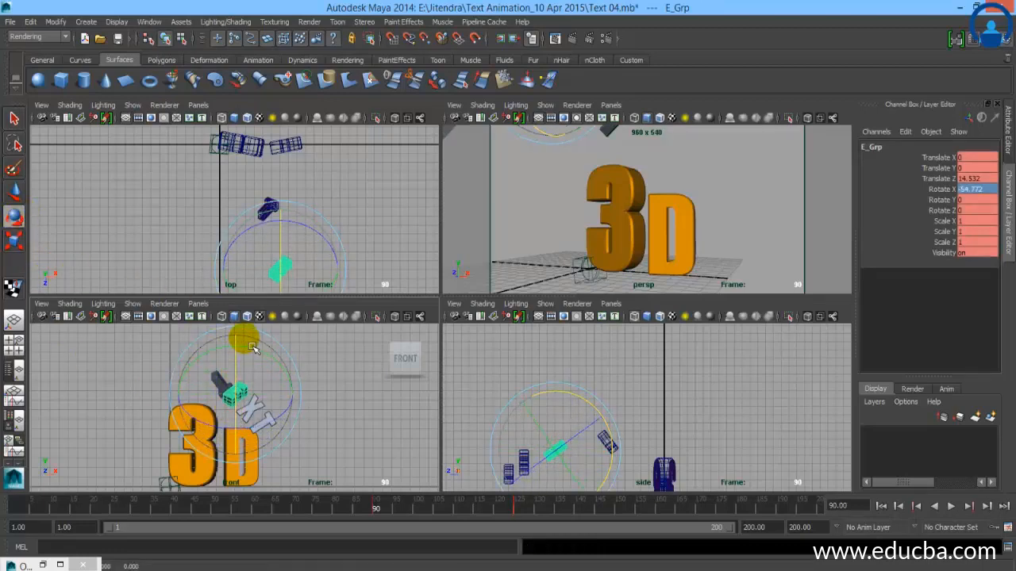
- At frame 90, set E_Grp's Rotate X to 360 and key that channel
left_click(989, 190)
type("360")
key("Return")
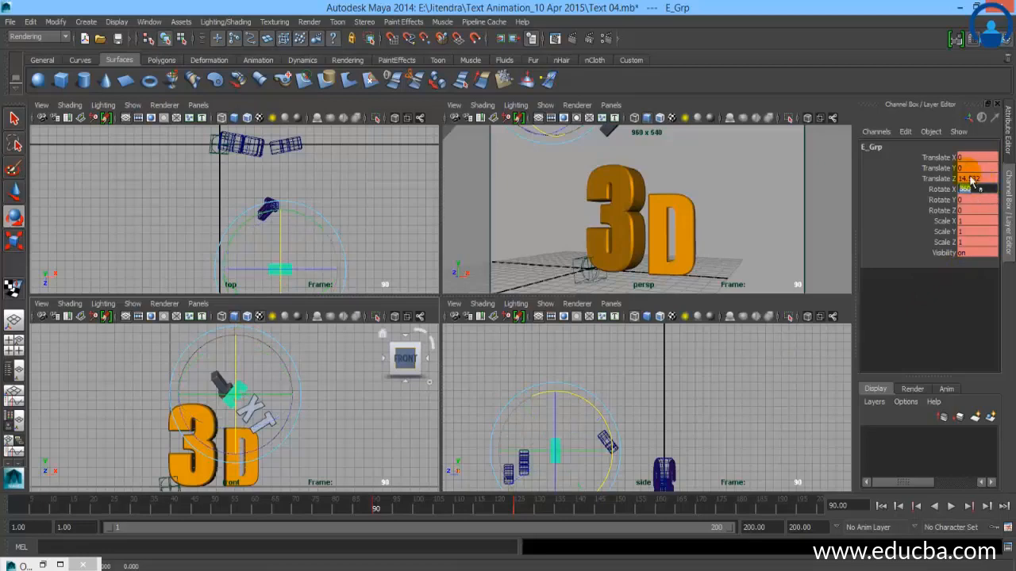
left_click(877, 132)
left_click(887, 145)
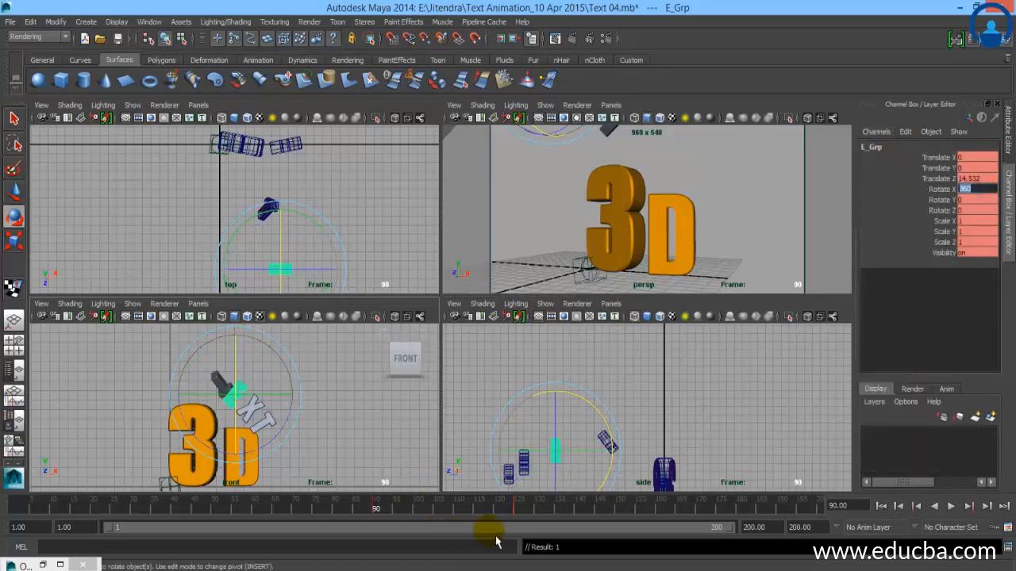
- Select X_grp, go to its keyframe at frame 105, set Rotate X to 360 and key it
left_click(288, 425)
left_click(270, 421)
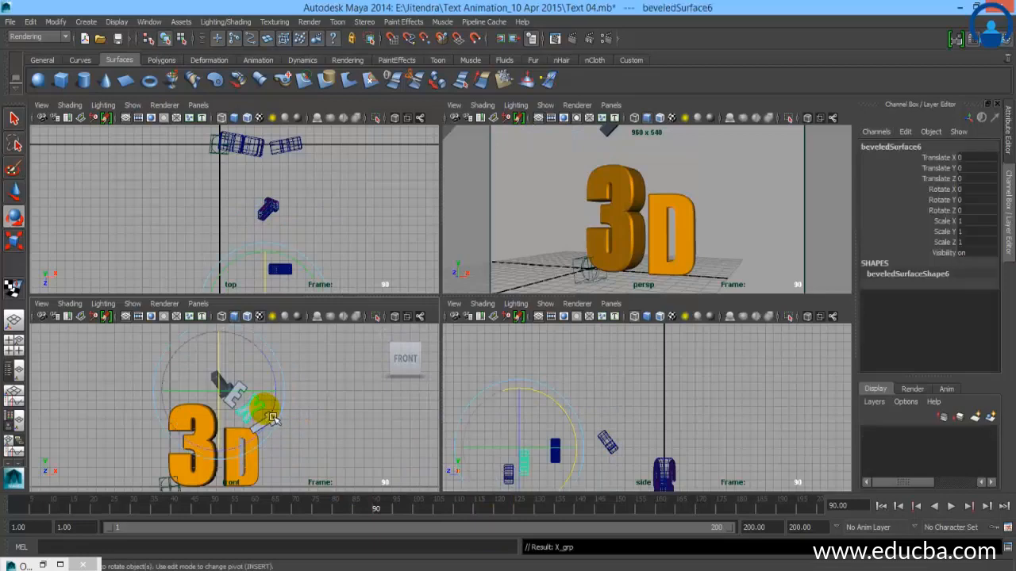
left_click(951, 507)
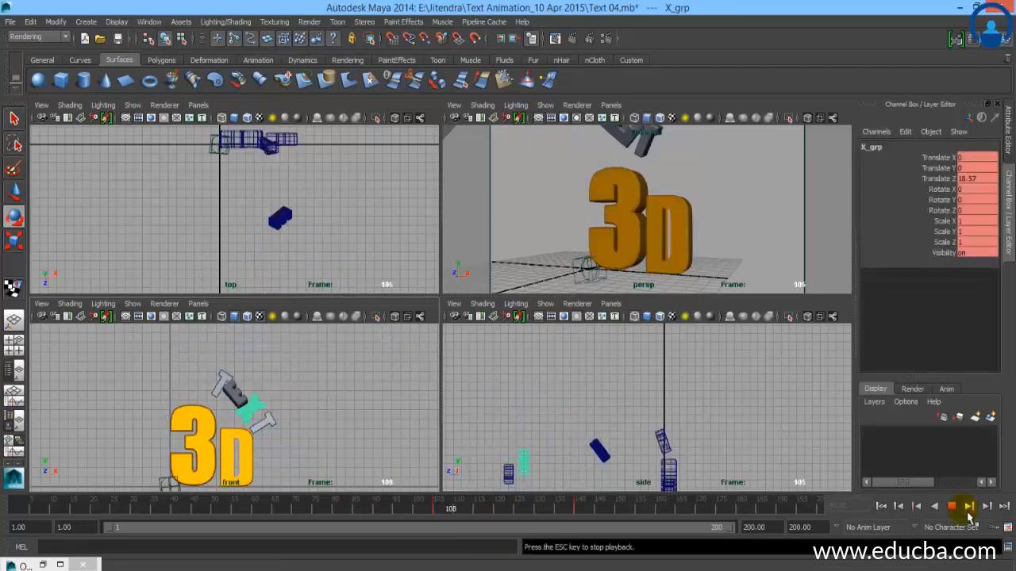
left_click(953, 509)
left_click(916, 507)
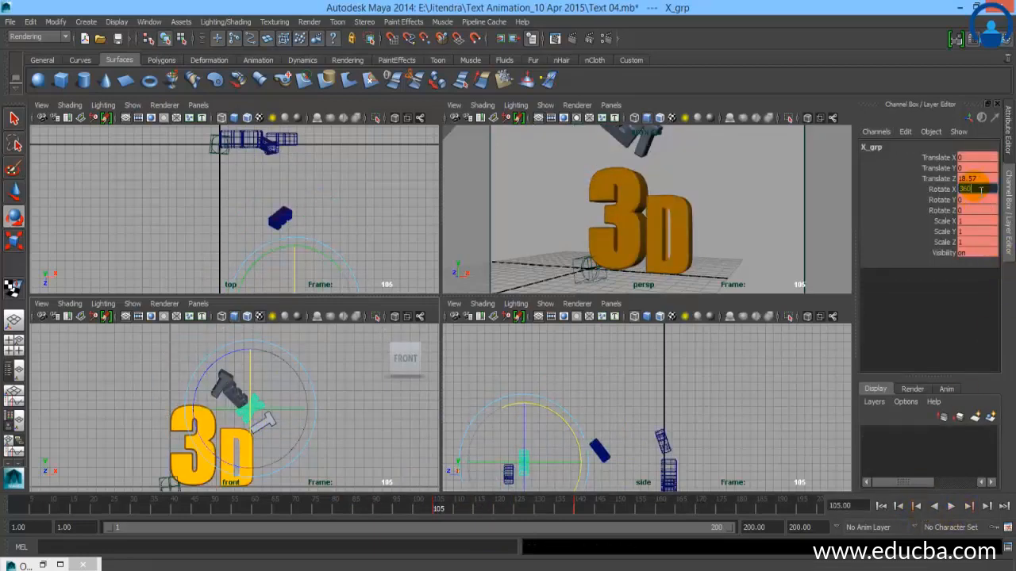
left_click(876, 132)
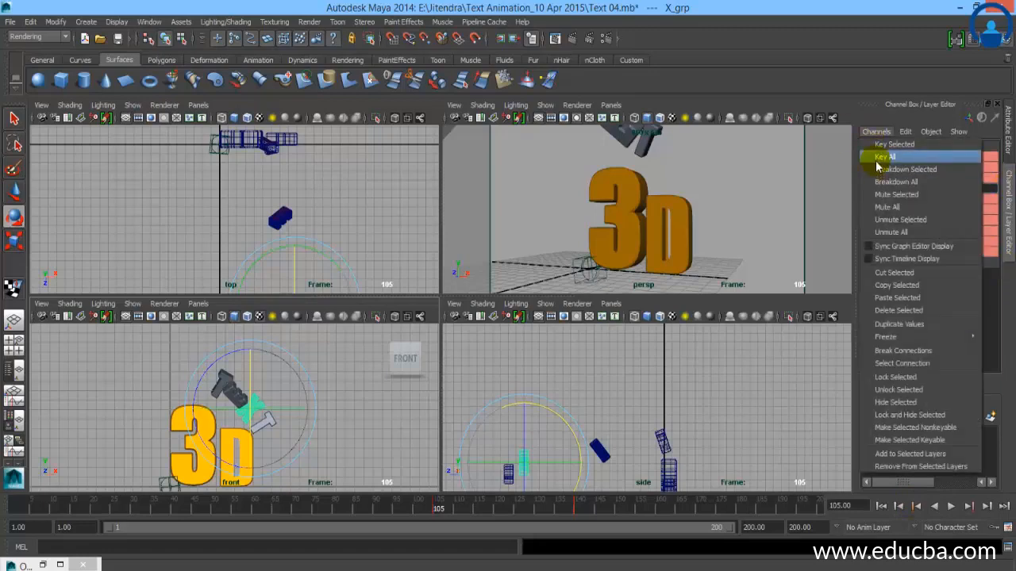
left_click(887, 147)
- Reselect X_grp, try rotating it freehand about X in the front view, and undo the rotations
left_click(408, 431)
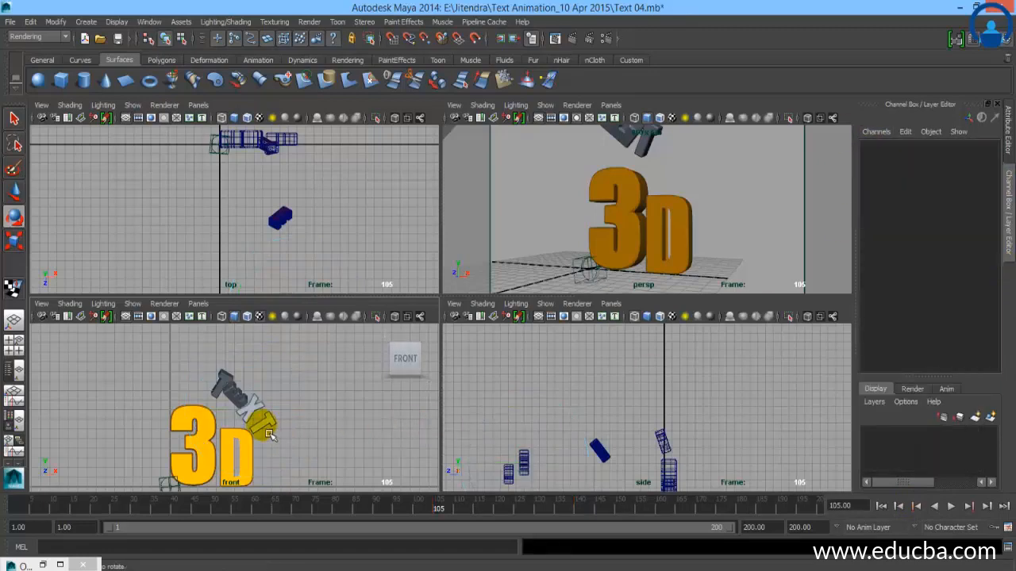
left_click(254, 420)
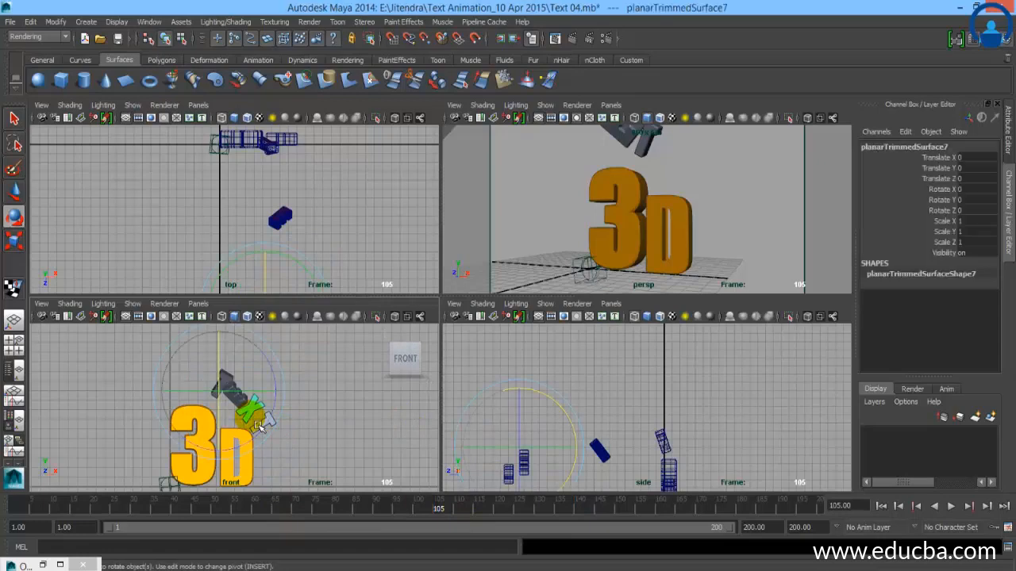
key("Up")
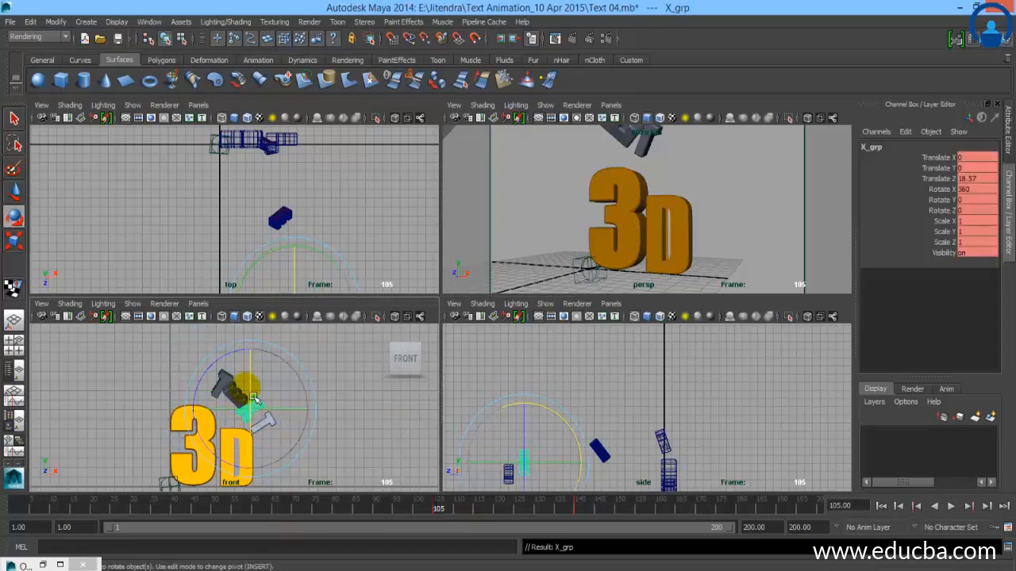
left_click_drag(254, 398, 261, 368)
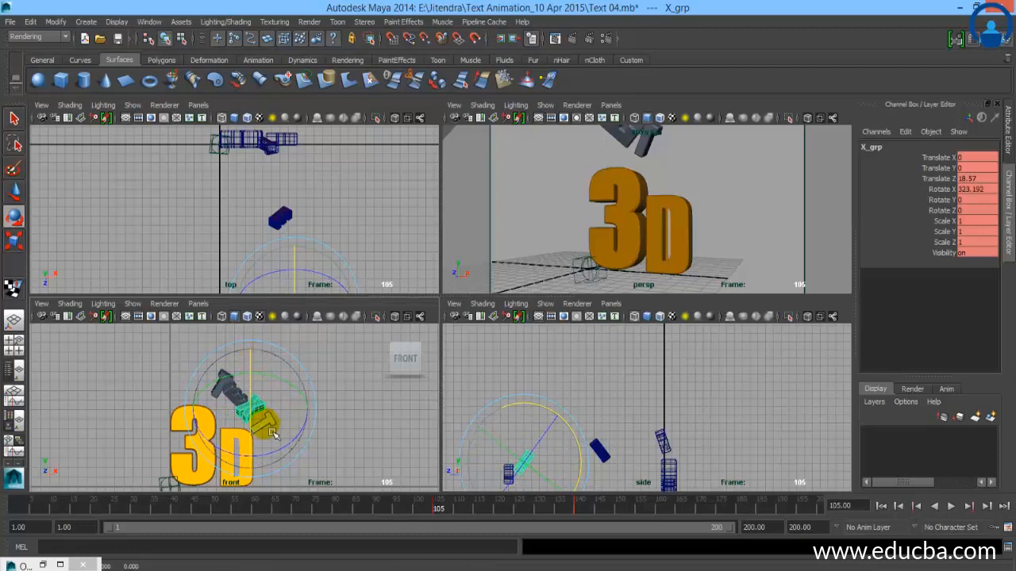
left_click_drag(260, 435, 263, 416)
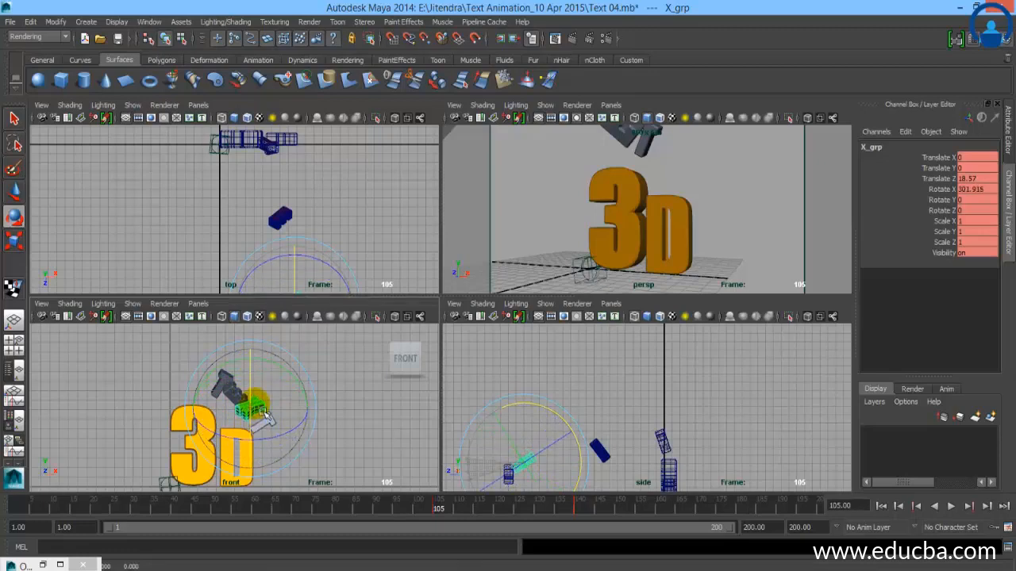
key("ctrl+z")
key("ctrl+z")
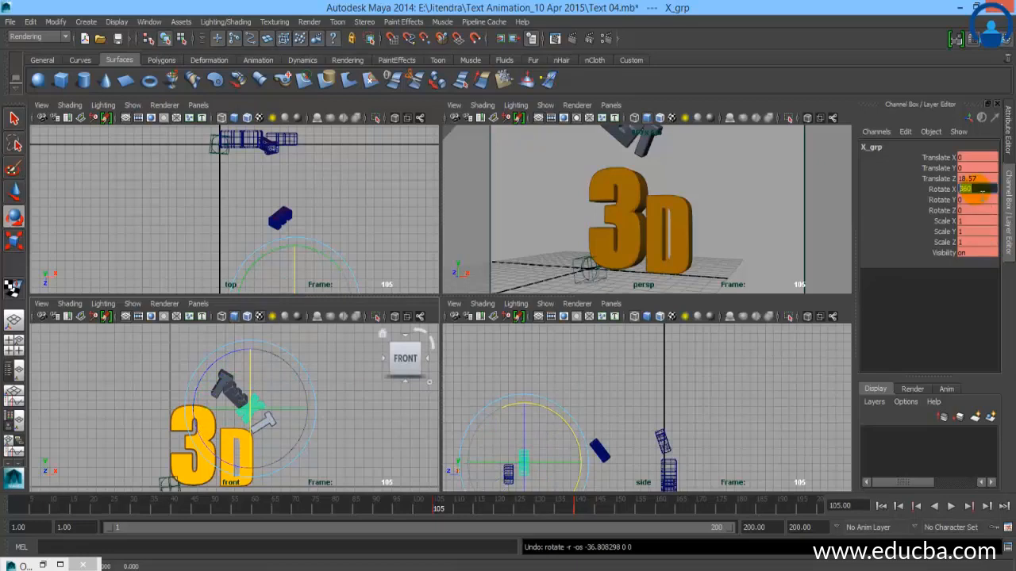
- Key X_grp's Rotate X of 360 again at frame 105 and scrub to frame 140 to check the spin
left_click(876, 132)
left_click(884, 154)
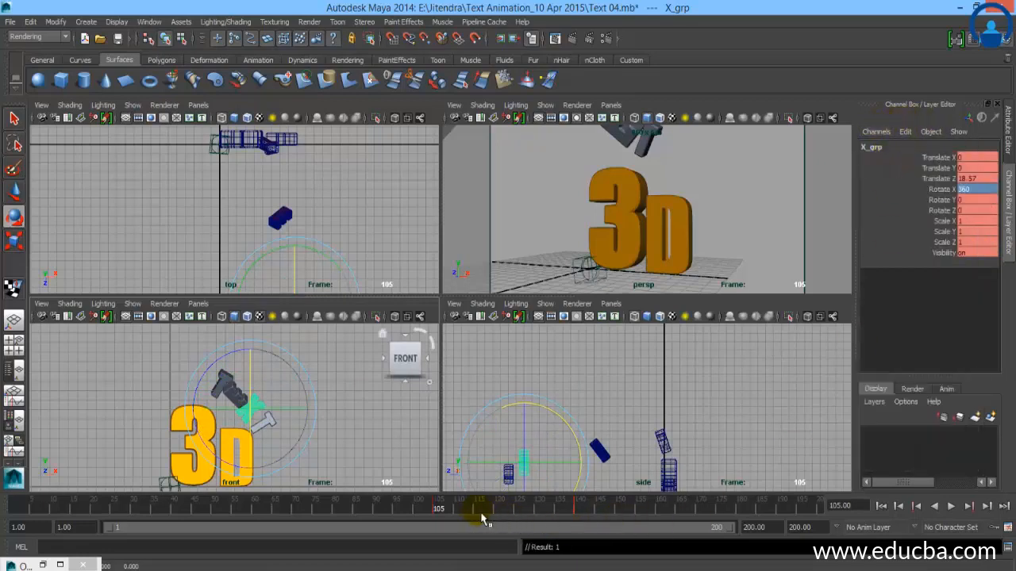
left_click_drag(482, 518, 580, 513)
left_click(394, 421)
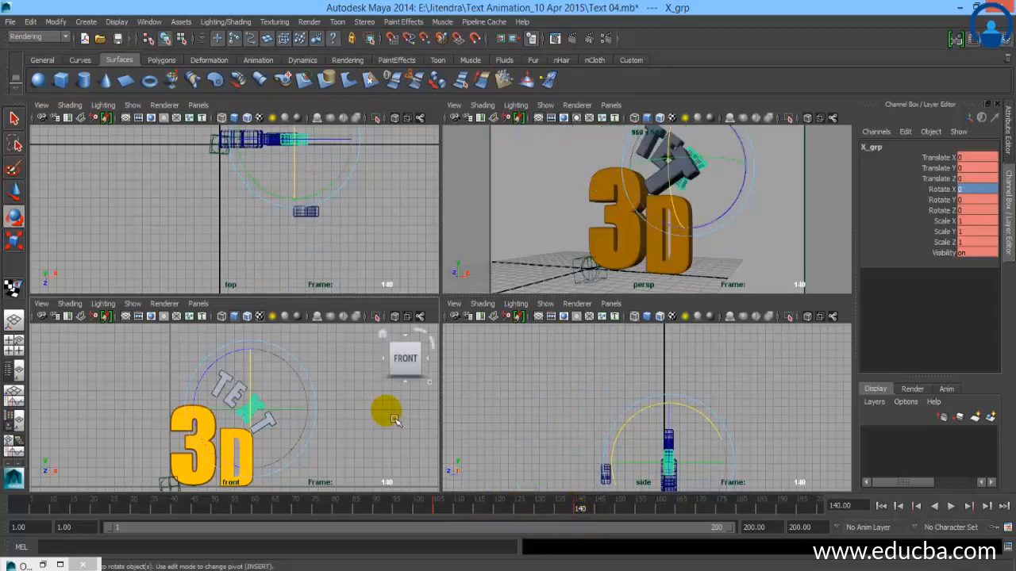
- Select the last T's group, T_grp1, go to its keyframe at frame 120, set Rotate X to 360 and key it
left_click(262, 419)
key("Up")
key("Up")
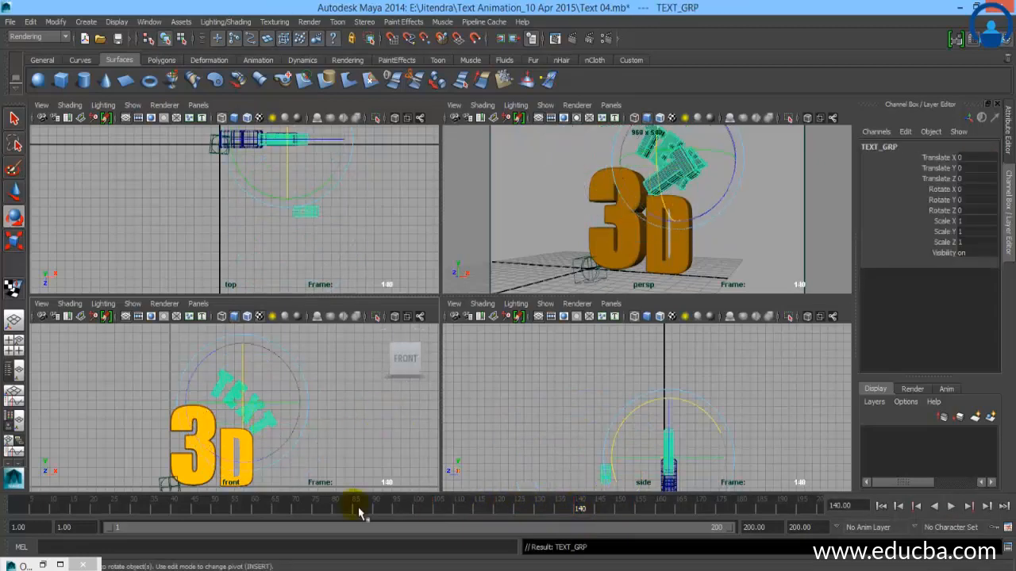
key("ctrl+z")
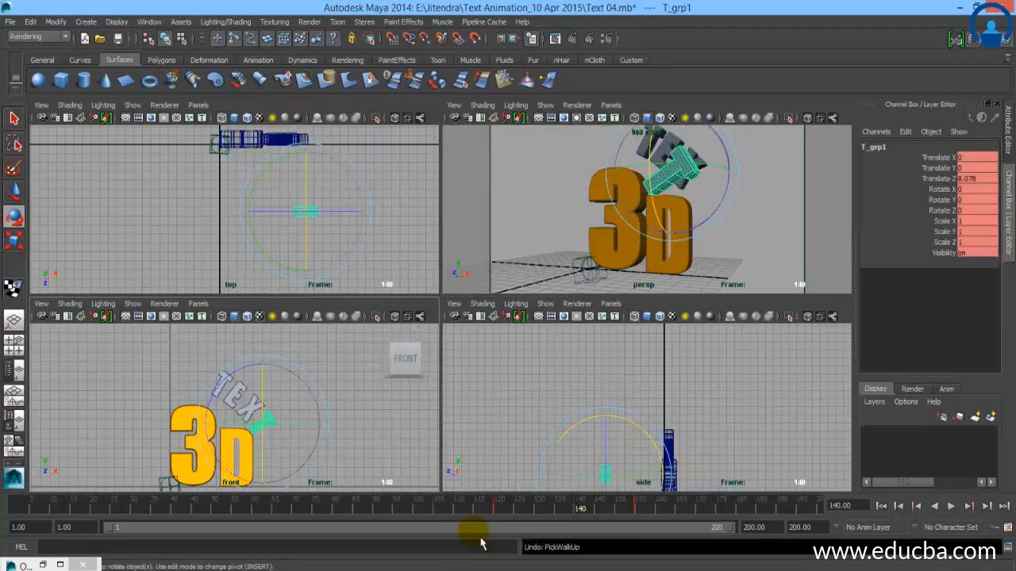
left_click(917, 508)
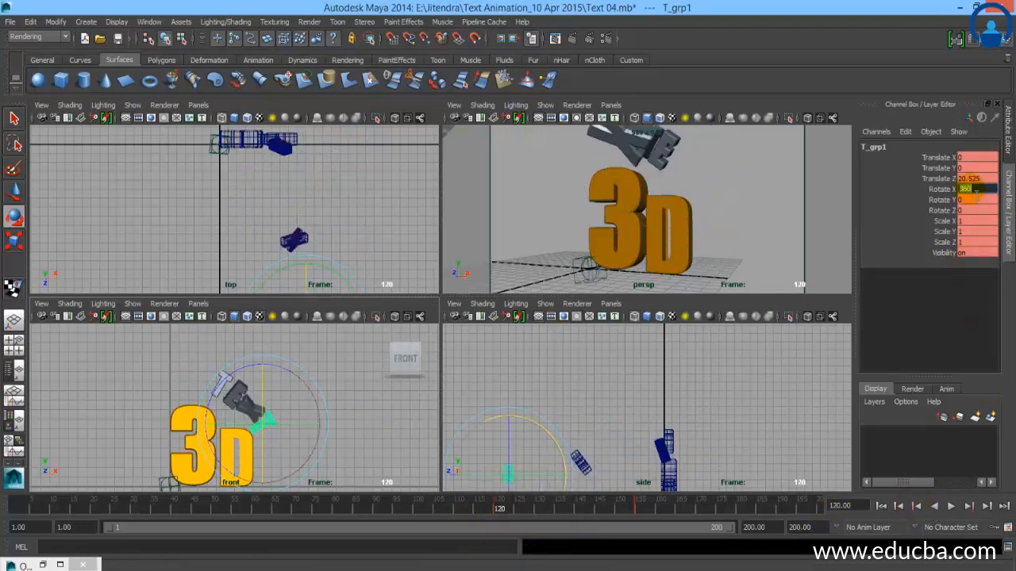
right_click(873, 149)
left_click(887, 168)
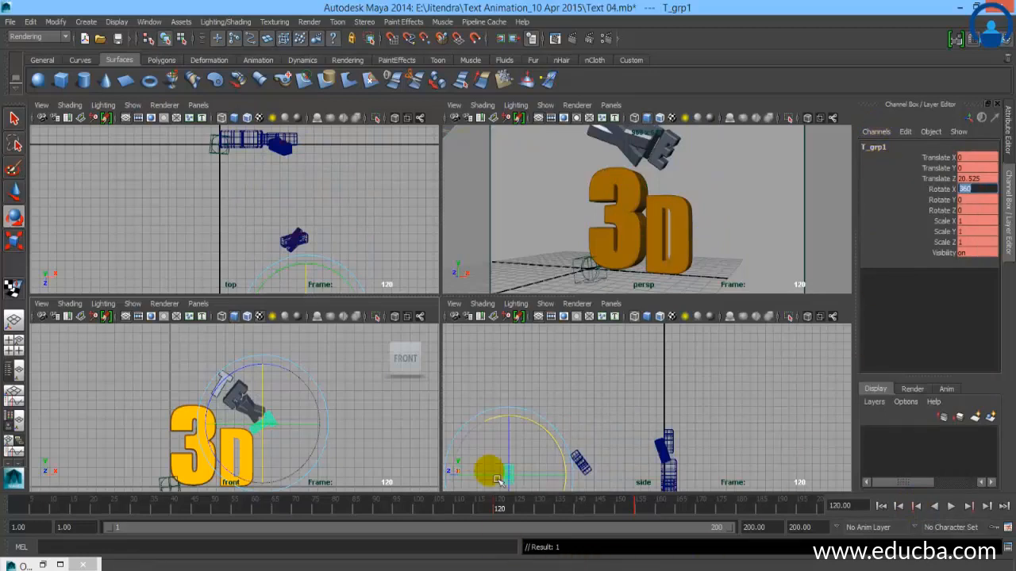
- Play the animation in the full perspective view and check how the spinning TEXT letters land
left_click(471, 185)
key("space")
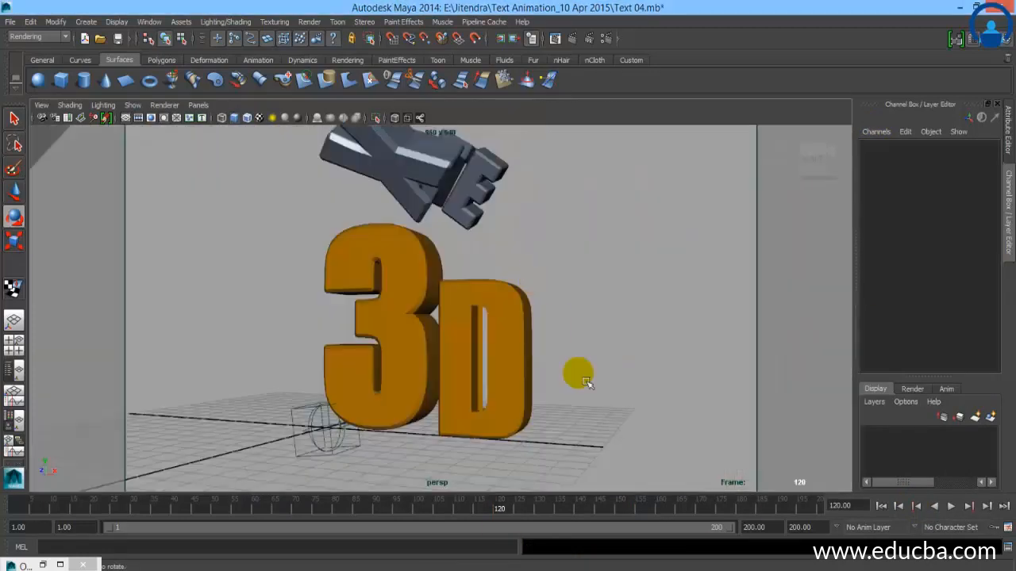
left_click(952, 507)
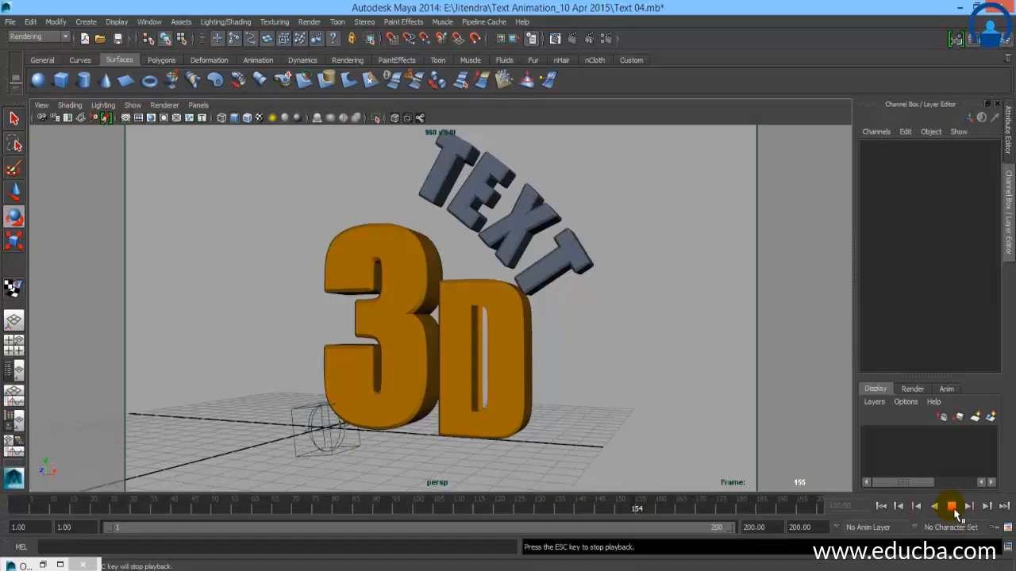
left_click(952, 506)
mouse_move(477, 430)
left_mouse_down("alt")
mouse_move(442, 422)
mouse_move(498, 414)
left_mouse_up("alt")
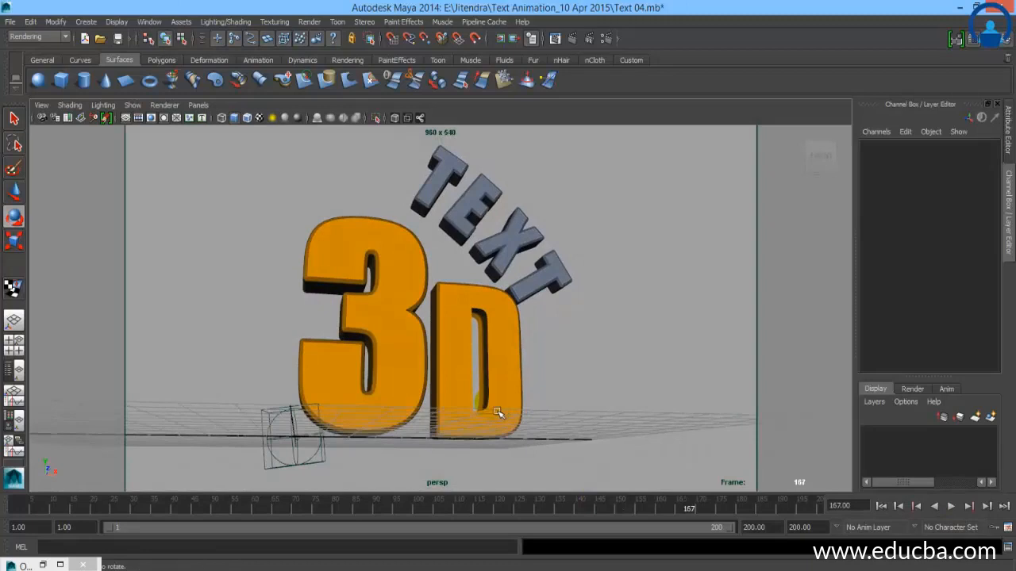
- Return to frame 1, select the perspective camera and cut its keyframe from the timeline
left_click(882, 507)
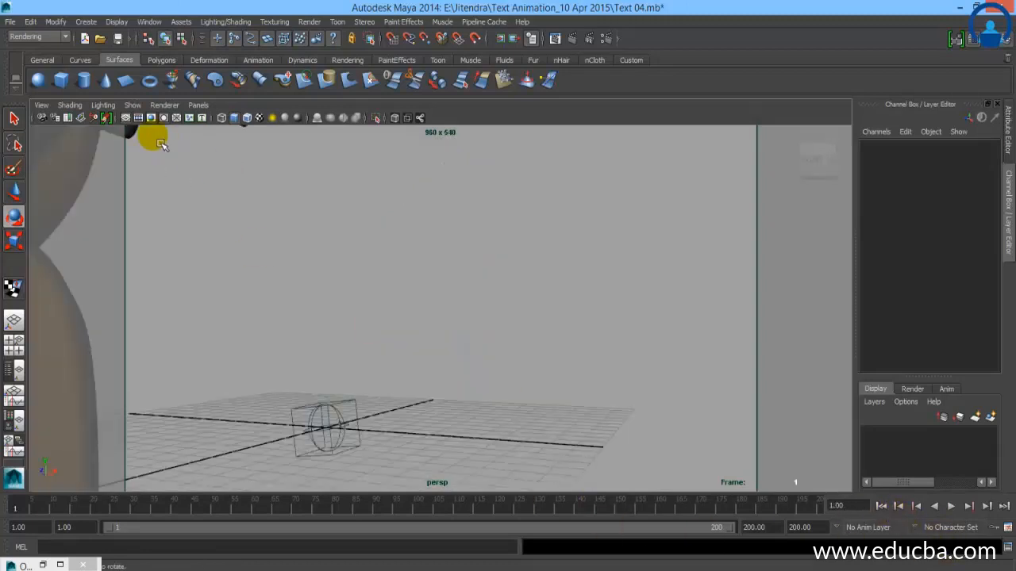
left_click(41, 105)
left_click(57, 127)
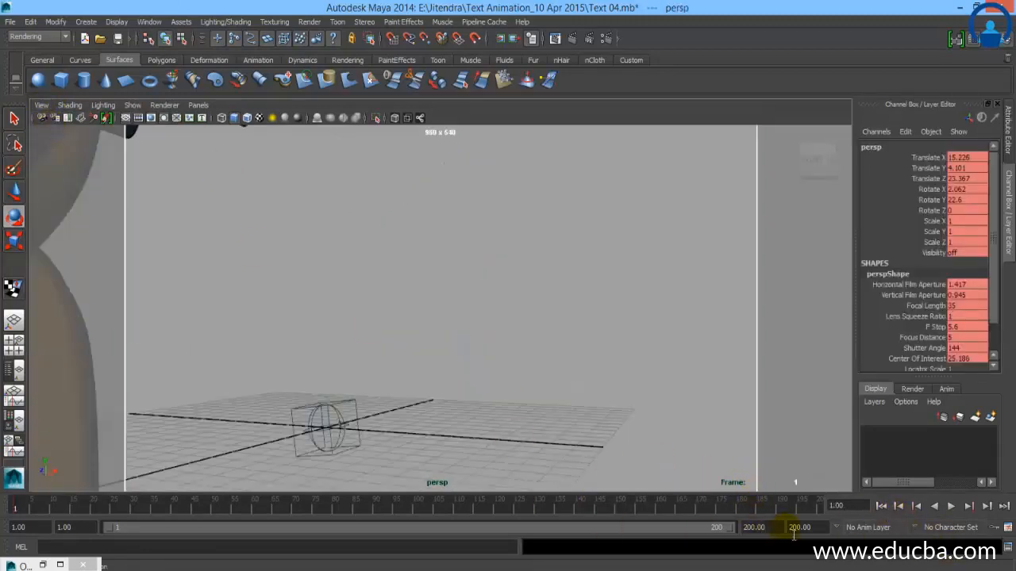
right_click(15, 514)
left_click(40, 345)
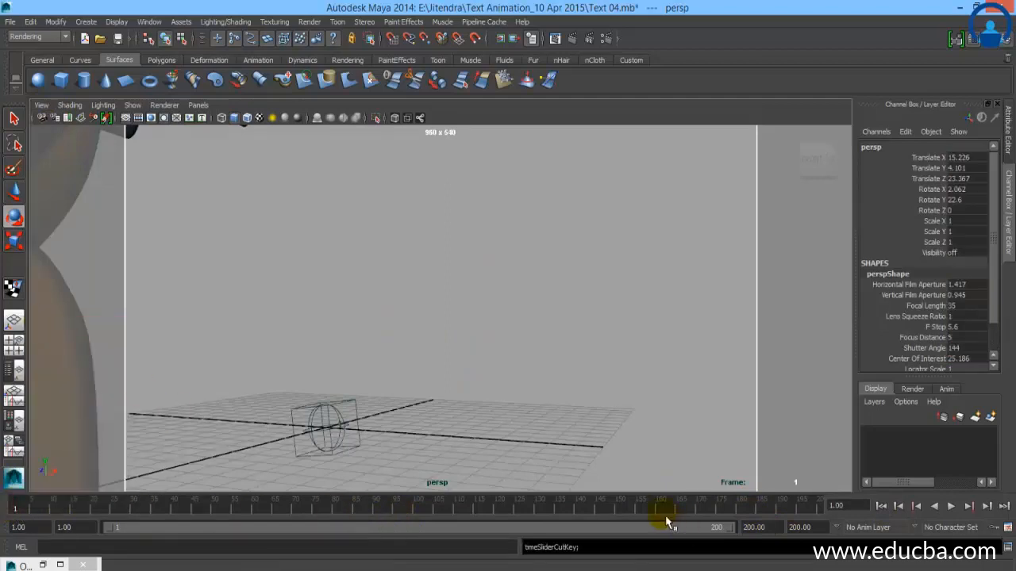
- Paste the cut camera keyframe at frame 175 and scrub back to frame 67
left_click(624, 516)
right_click(625, 516)
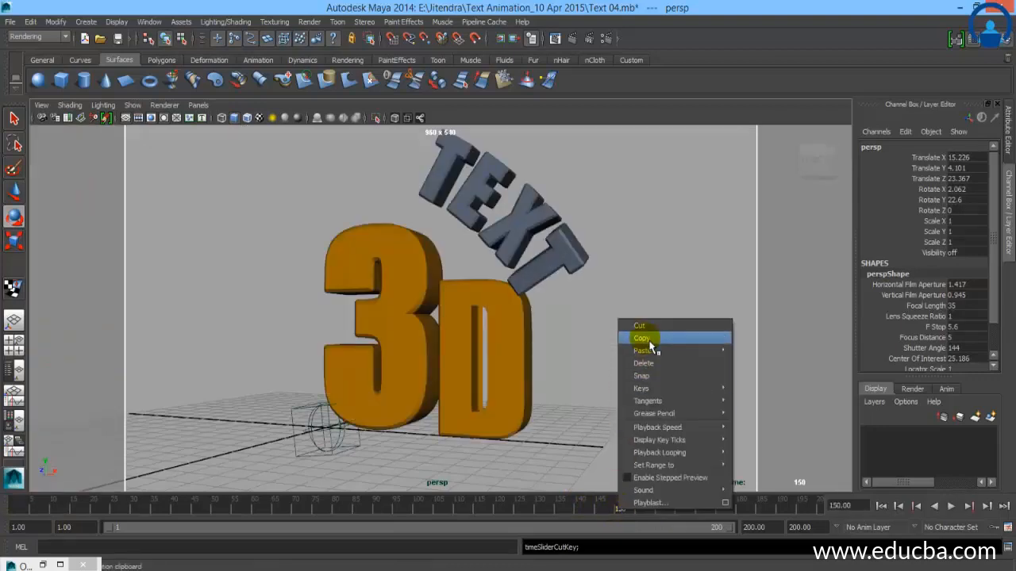
mouse_move(651, 350)
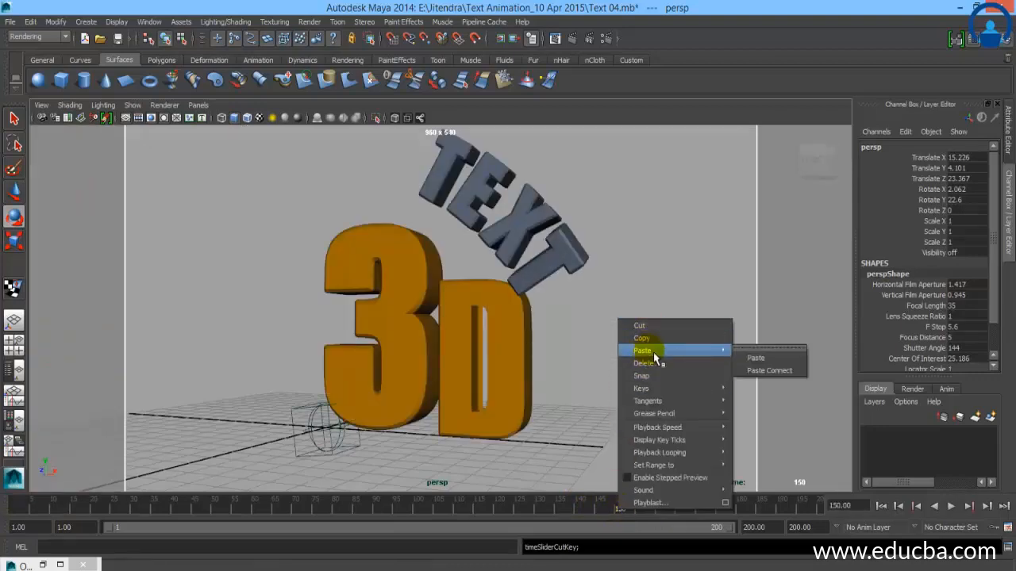
left_click(752, 359)
left_click(759, 520)
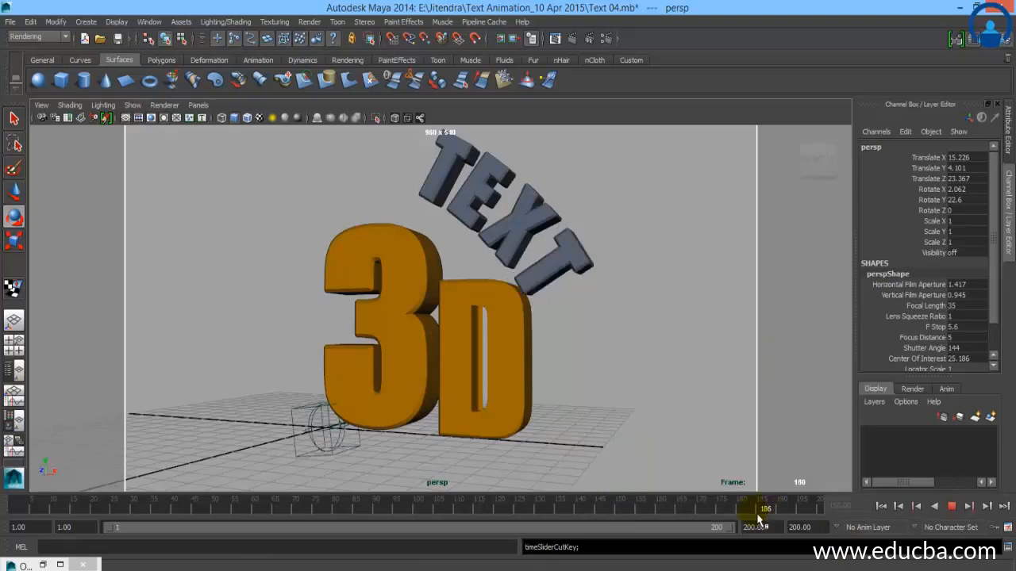
right_click(723, 523)
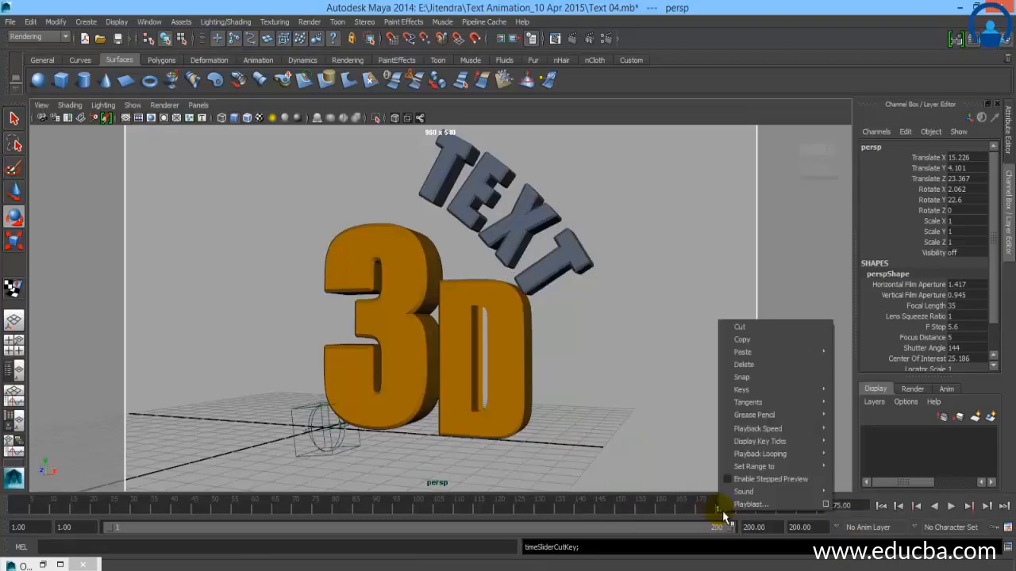
mouse_move(770, 352)
left_click(848, 361)
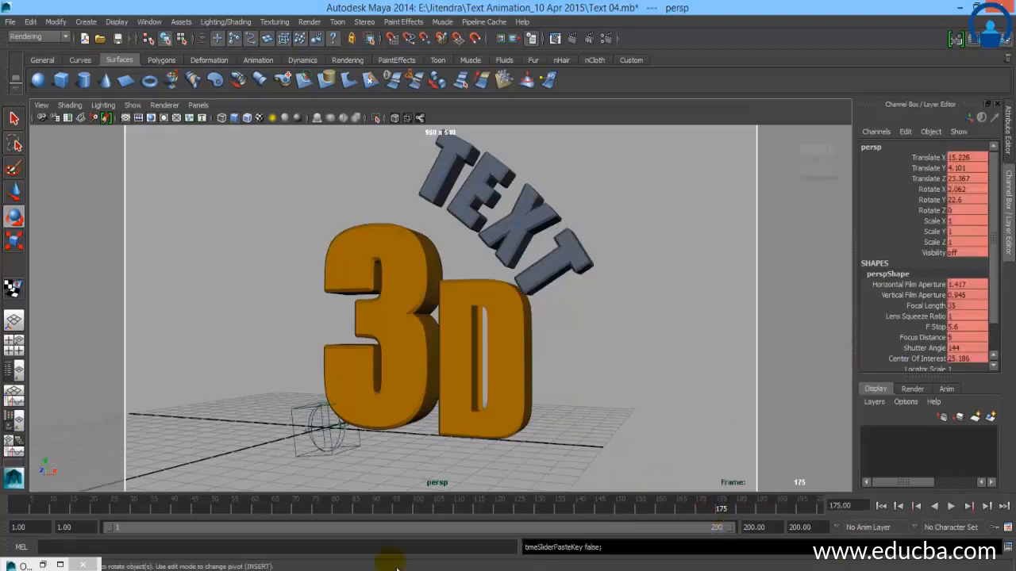
left_click_drag(256, 511, 283, 526)
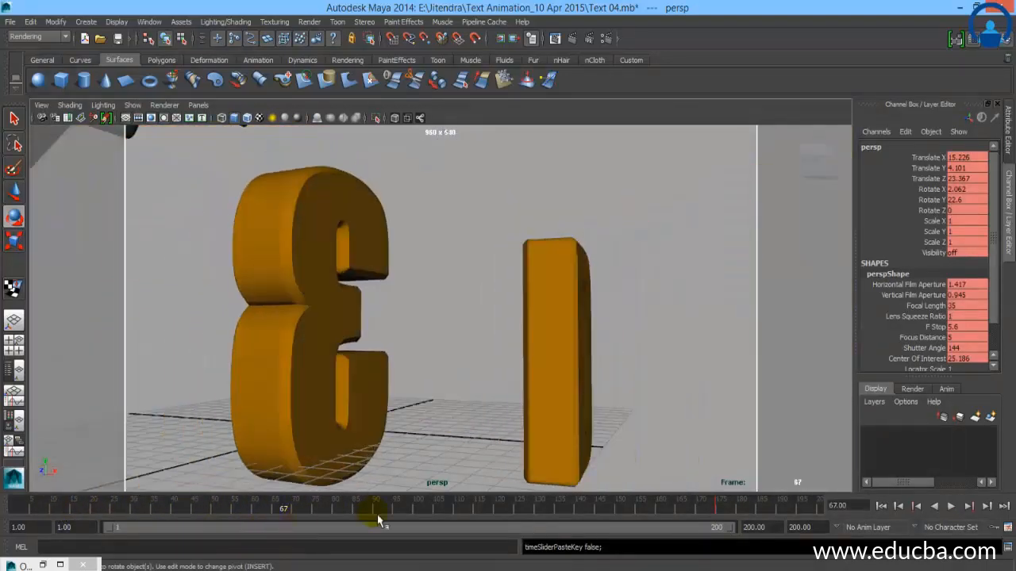
right_click_drag(476, 469, 431, 463, "alt")
left_click_drag(431, 462, 458, 458, "alt")
right_click_drag(468, 362, 310, 390, "alt")
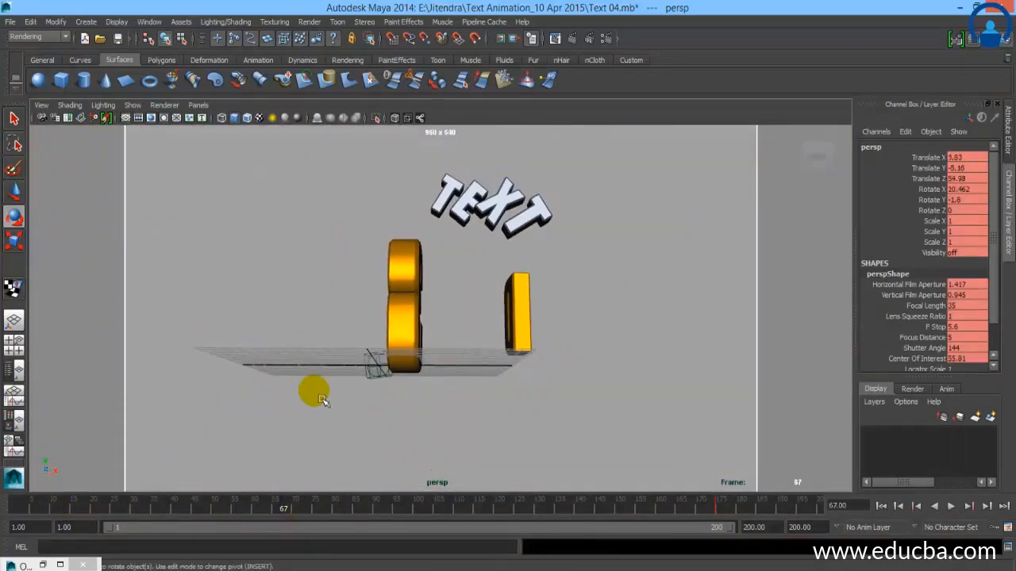
left_click_drag(354, 506, 681, 535)
left_click_drag(481, 403, 522, 435, "alt")
left_click_drag(526, 509, 460, 514)
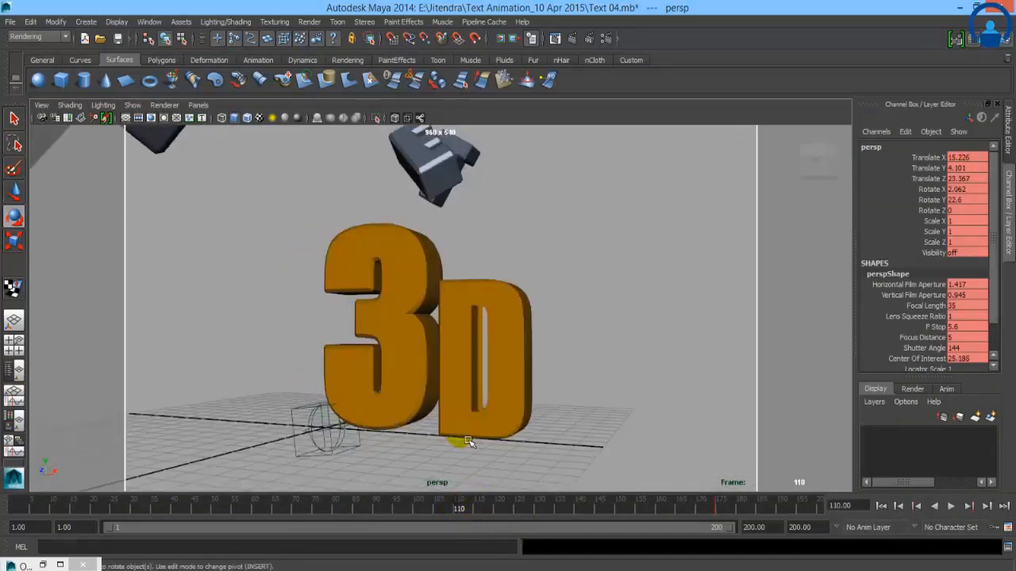
left_click_drag(468, 442, 482, 487, "alt")
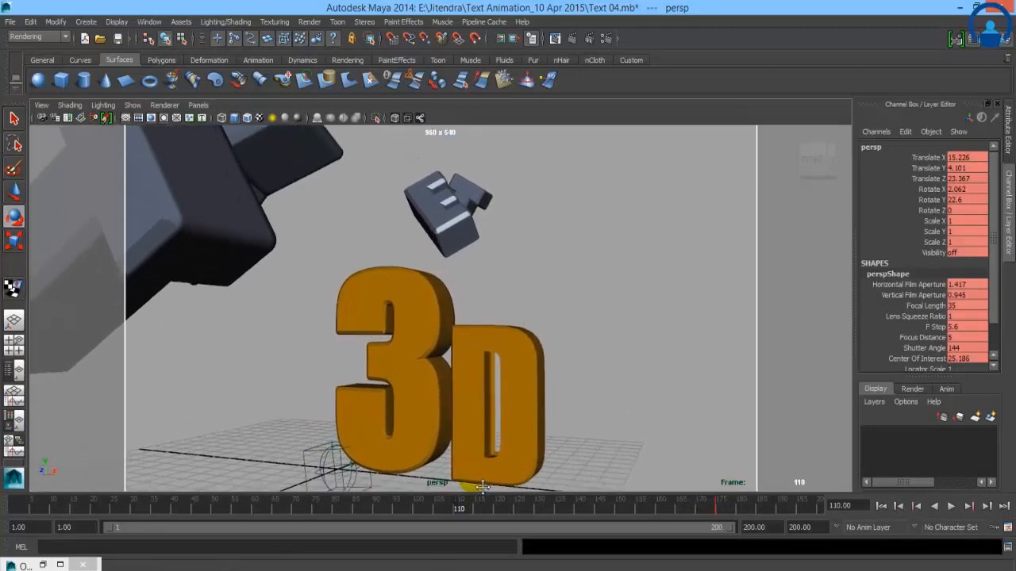
right_click_drag(483, 483, 482, 482, "alt")
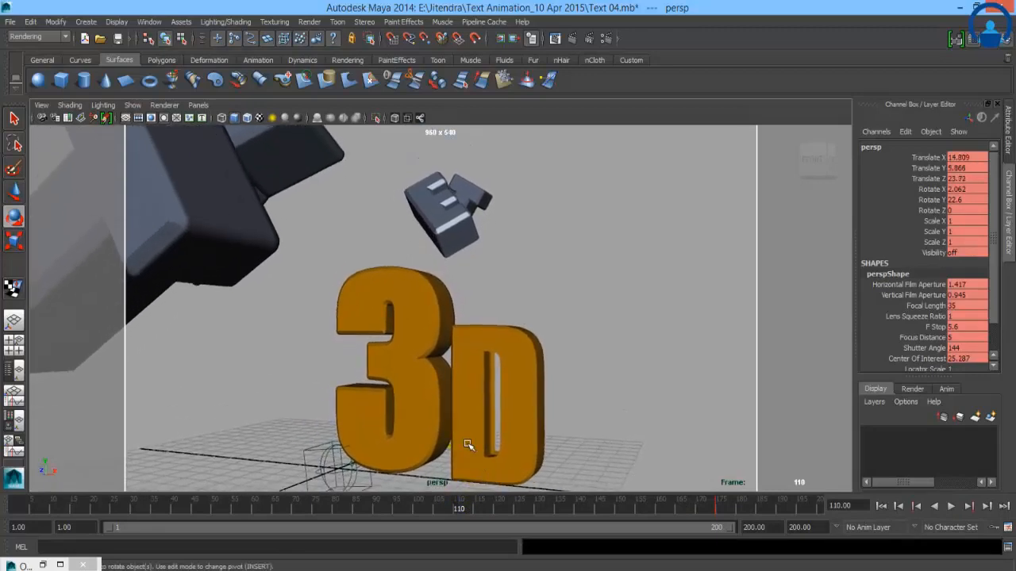
right_click_drag(468, 444, 461, 454, "alt")
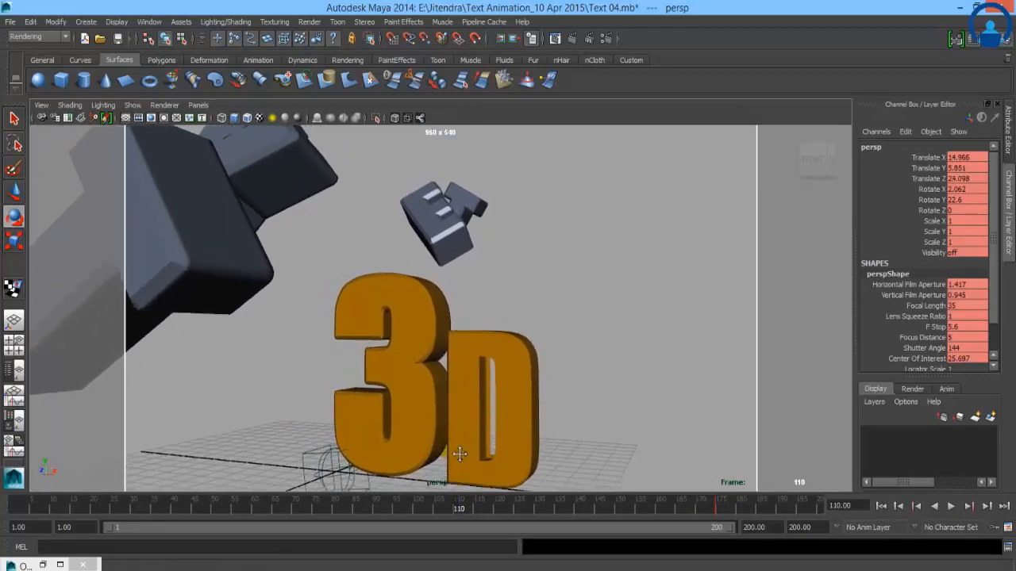
left_click_drag(404, 505, 468, 517)
mouse_move(405, 406)
left_mouse_down("alt")
mouse_move(403, 418)
mouse_move(404, 396)
left_mouse_up("alt")
middle_click_drag(404, 396, 405, 434, "alt")
left_click_drag(405, 433, 412, 421, "alt")
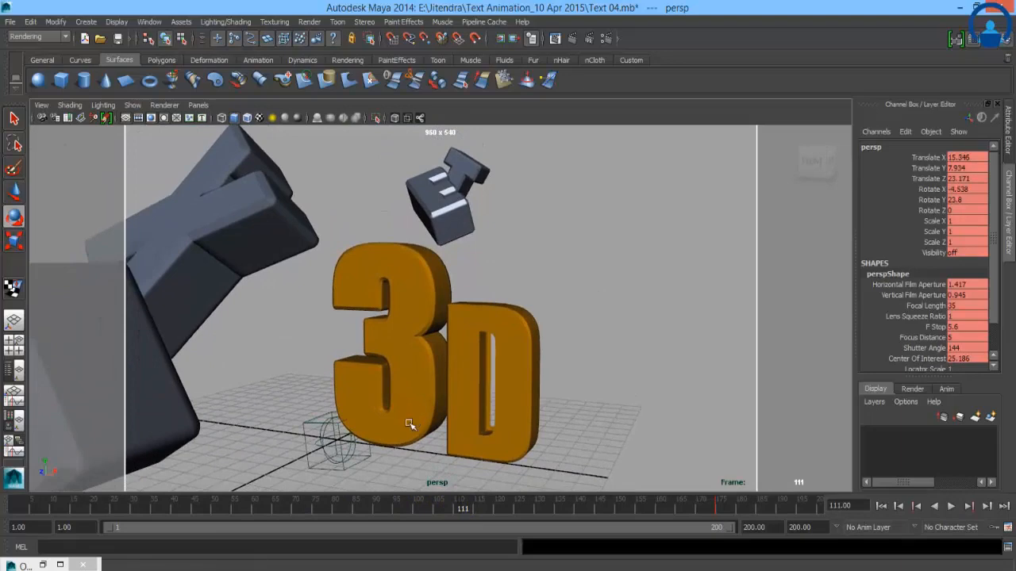
- At frame 100, orbit the perspective camera to about Rotate X -8.1 and Rotate Y 18.6, and key the camera
left_click_drag(443, 484, 418, 510, "alt")
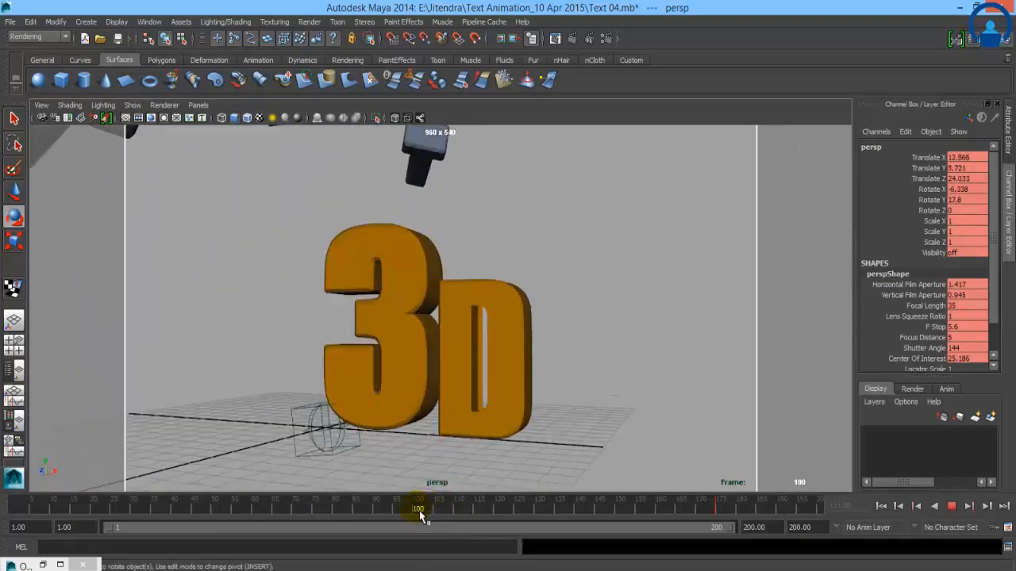
left_click_drag(411, 429, 416, 440, "alt")
left_click(41, 105)
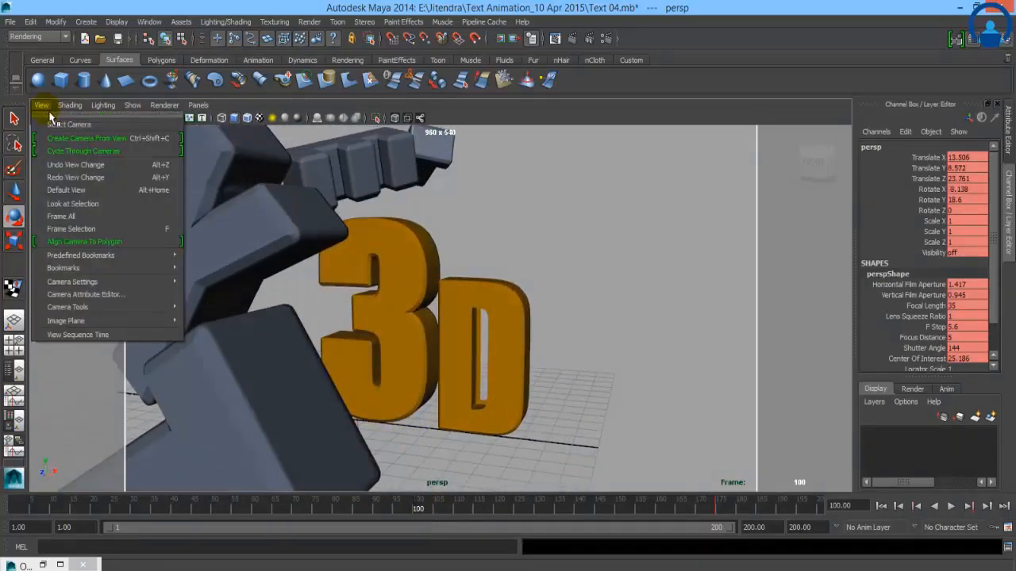
left_click(68, 138)
left_click(876, 131)
left_click(881, 161)
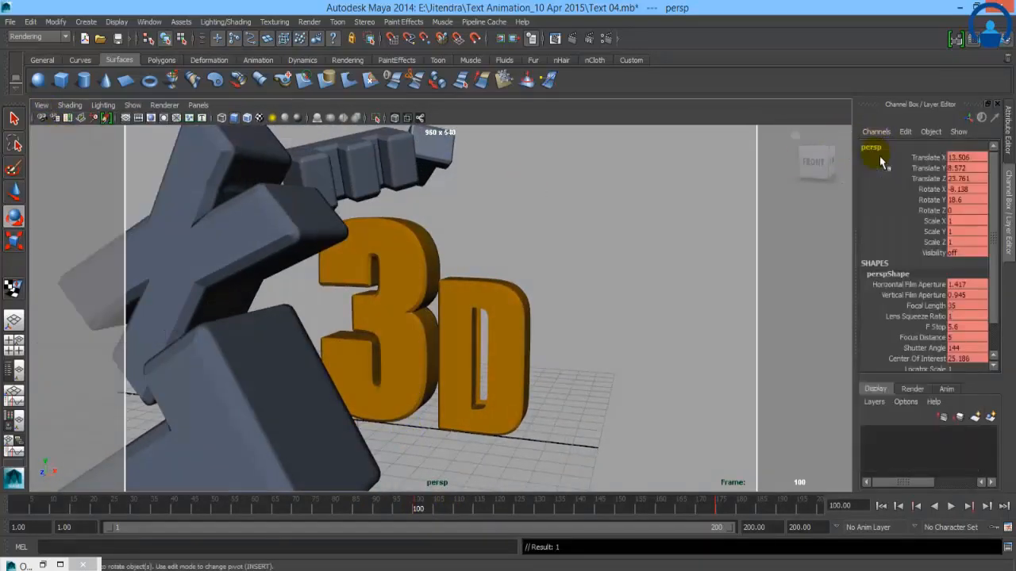
- Scrub through the timeline to check the camera move from frame 100 to frame 175 against the incoming letters
left_click_drag(421, 512, 727, 512)
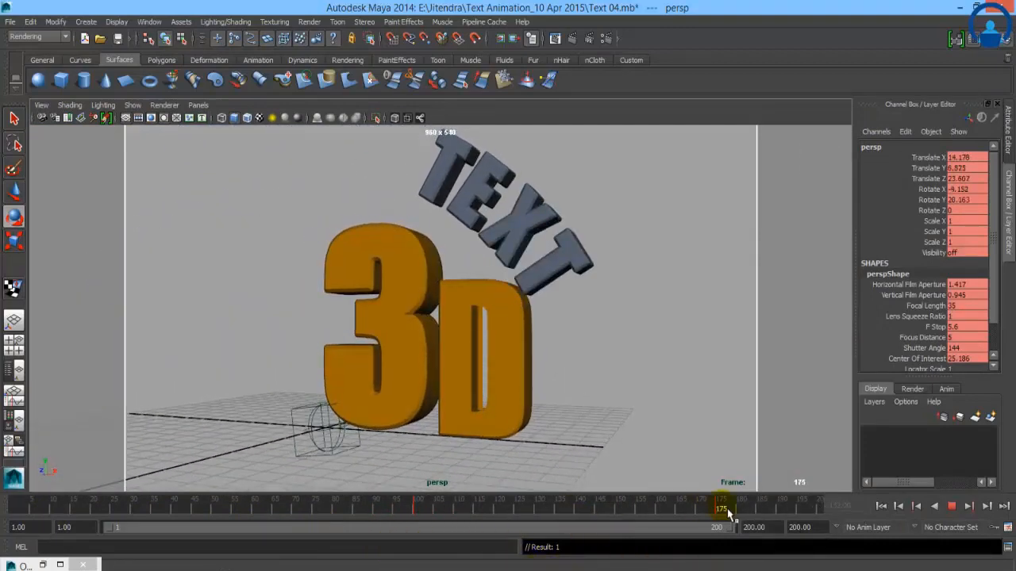
left_click_drag(619, 517, 801, 565)
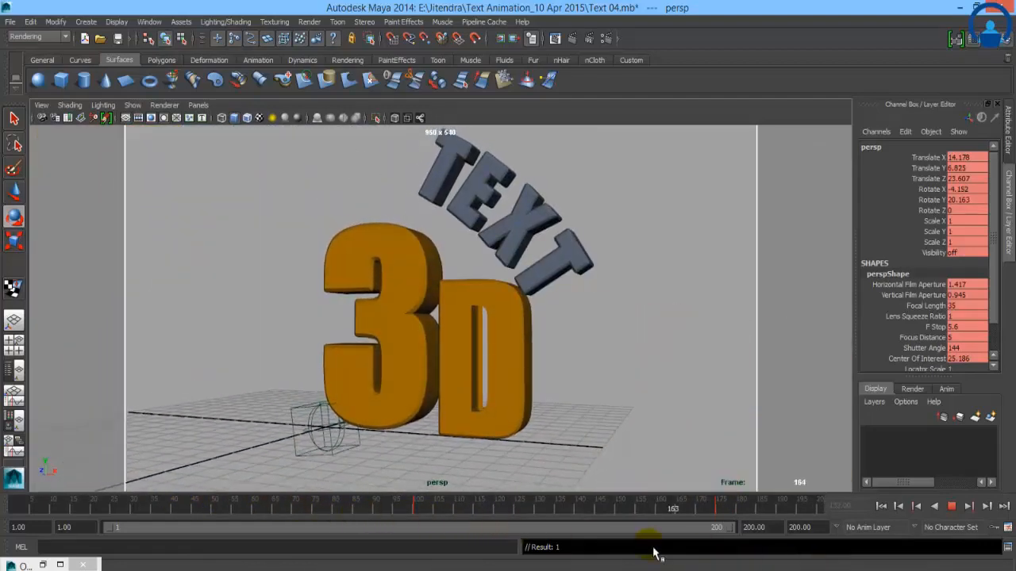
left_click(8, 500)
left_click_drag(7, 494, 569, 530)
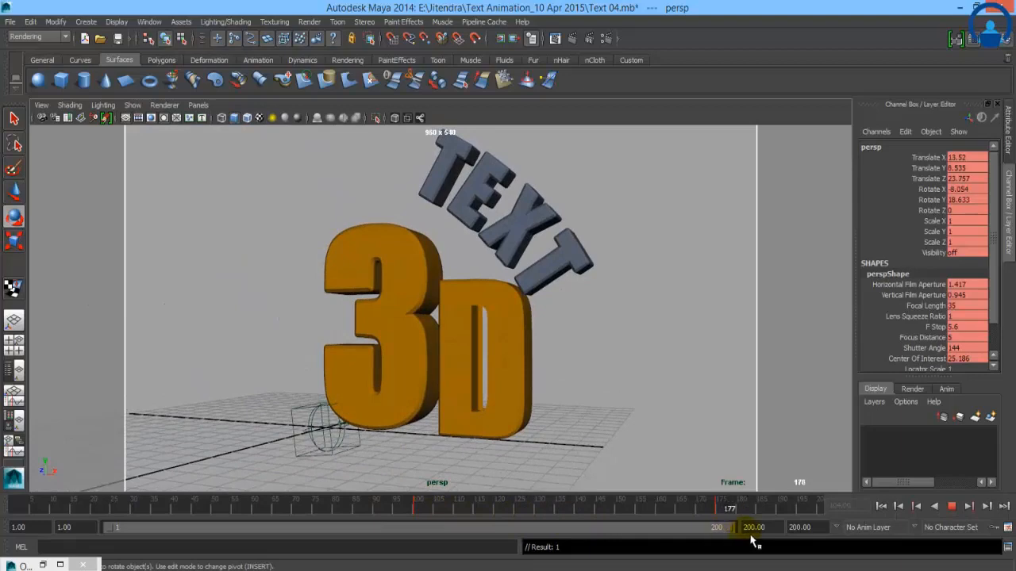
left_click_drag(722, 535, 663, 527)
- Select the last T's group, T_grp1, move it forward to about Translate Z 23.77 at its frame 120 keyframe and key it
left_click(553, 284)
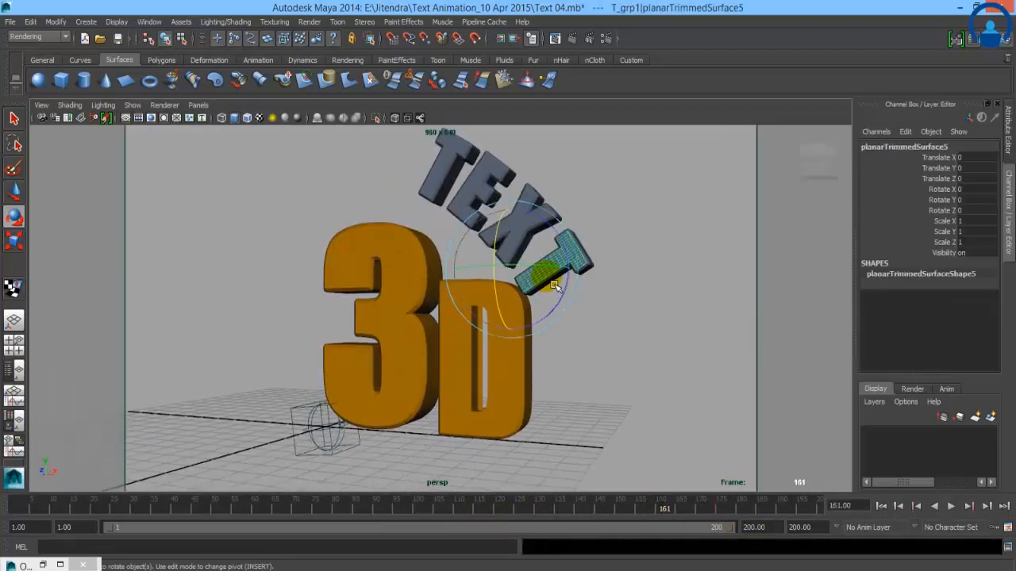
left_click(341, 510)
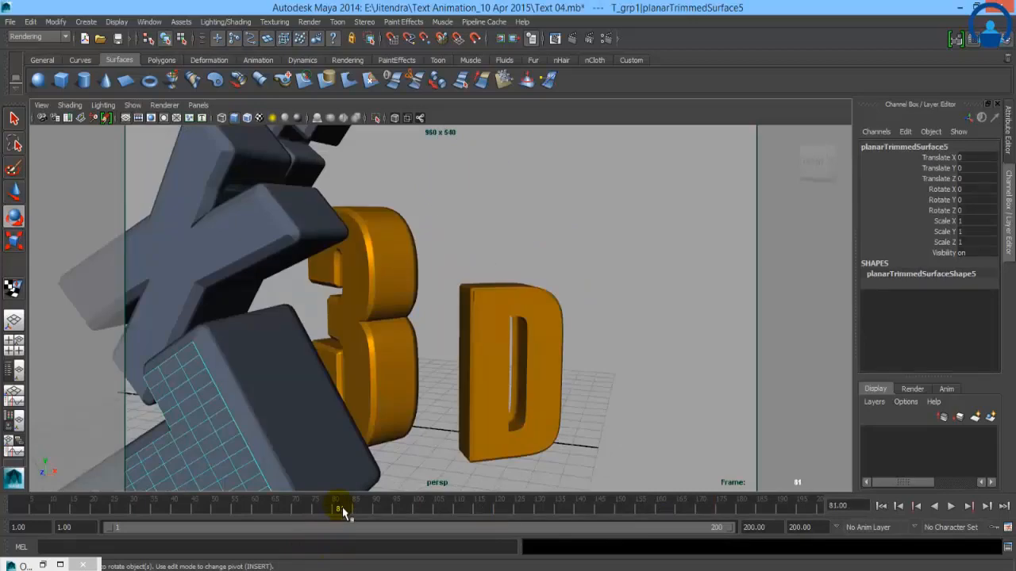
key("Up")
key("space")
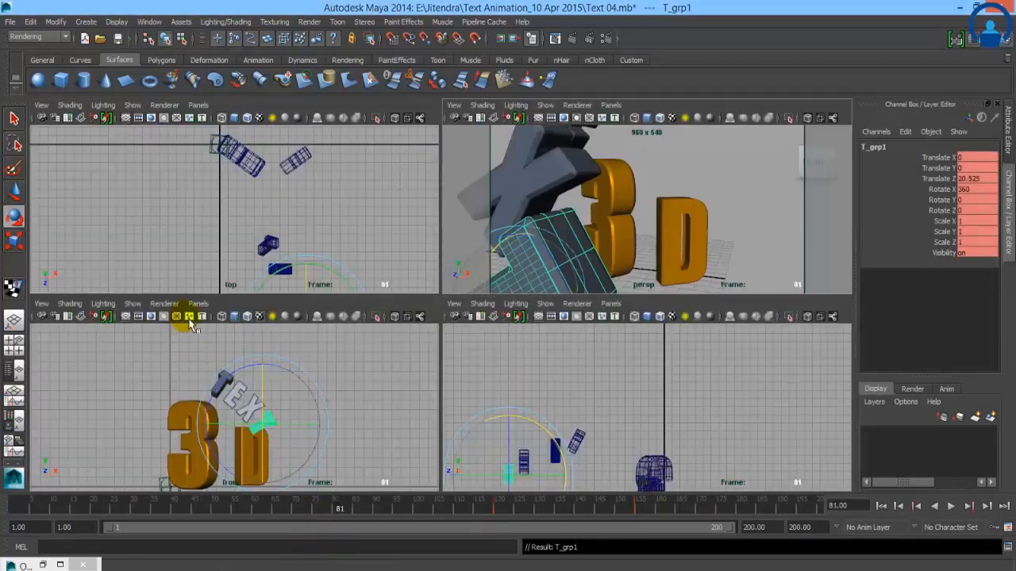
left_click(14, 191)
right_click_drag(301, 198, 204, 188, "alt")
right_click_drag(309, 230, 169, 173, "alt")
left_click_drag(306, 292, 280, 312)
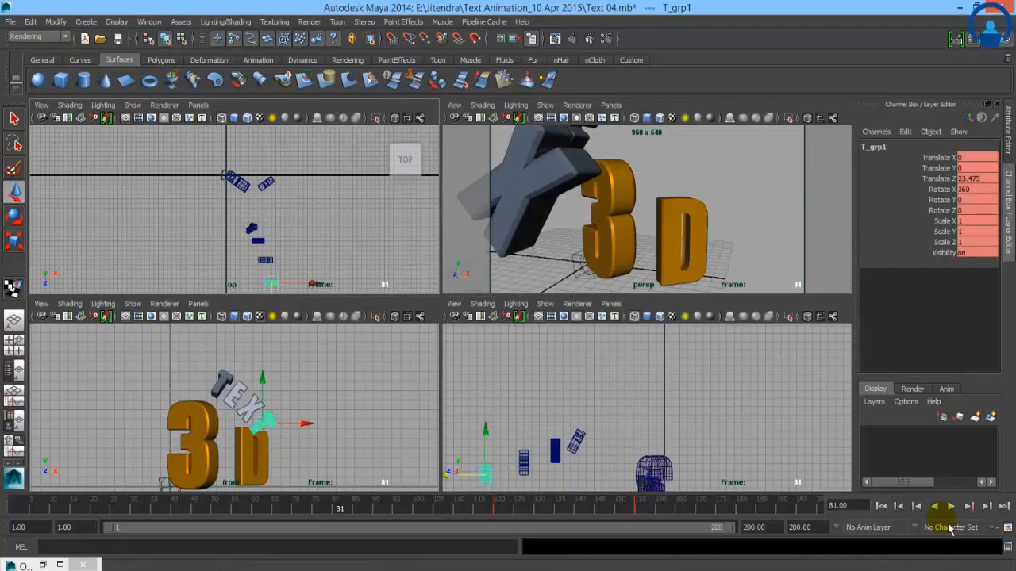
left_click(972, 508)
mouse_move(285, 312)
left_mouse_down()
mouse_move(268, 282)
mouse_move(281, 302)
left_mouse_up()
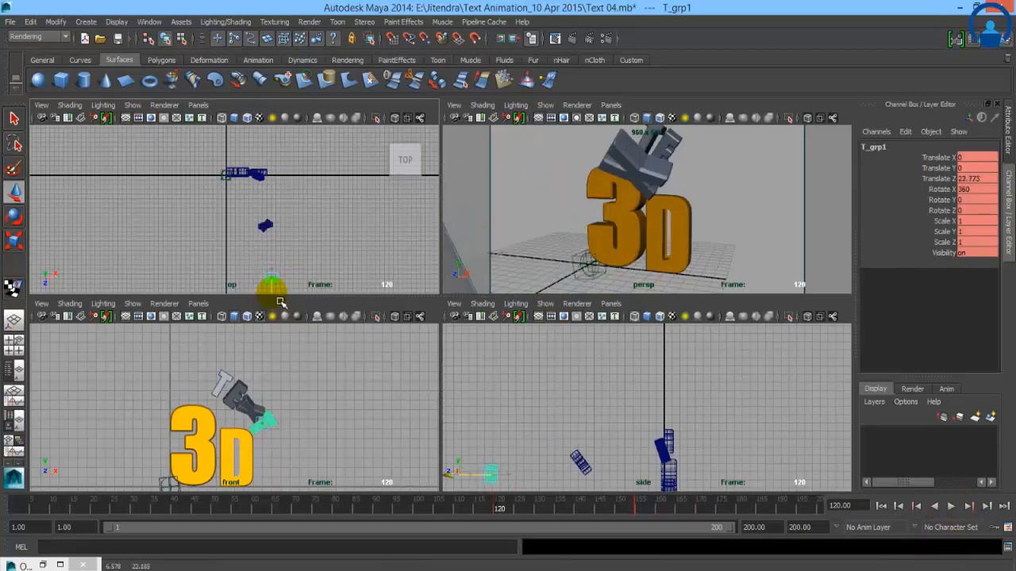
key("s")
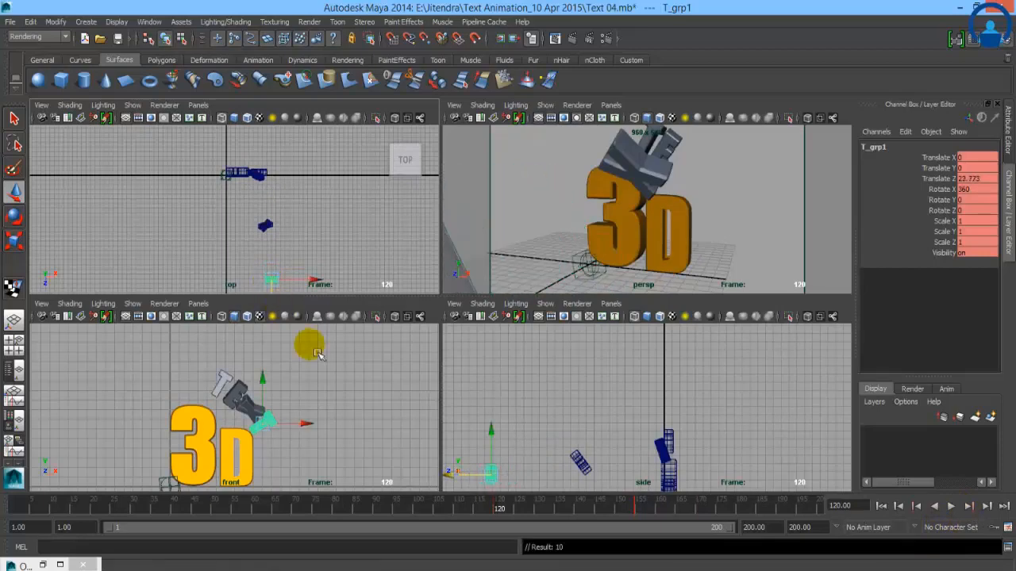
- Select the X's group, X_grp, move it forward to about Translate Z 22.93 at its frame 105 keyframe and key it
left_click(644, 196)
key("Up")
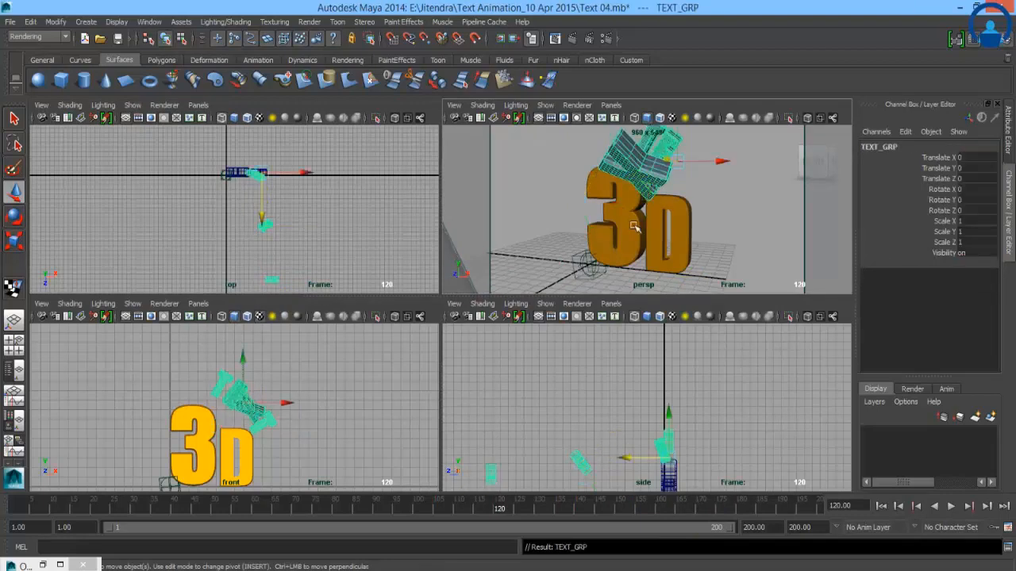
left_click(295, 220)
left_click(269, 229)
key("Up")
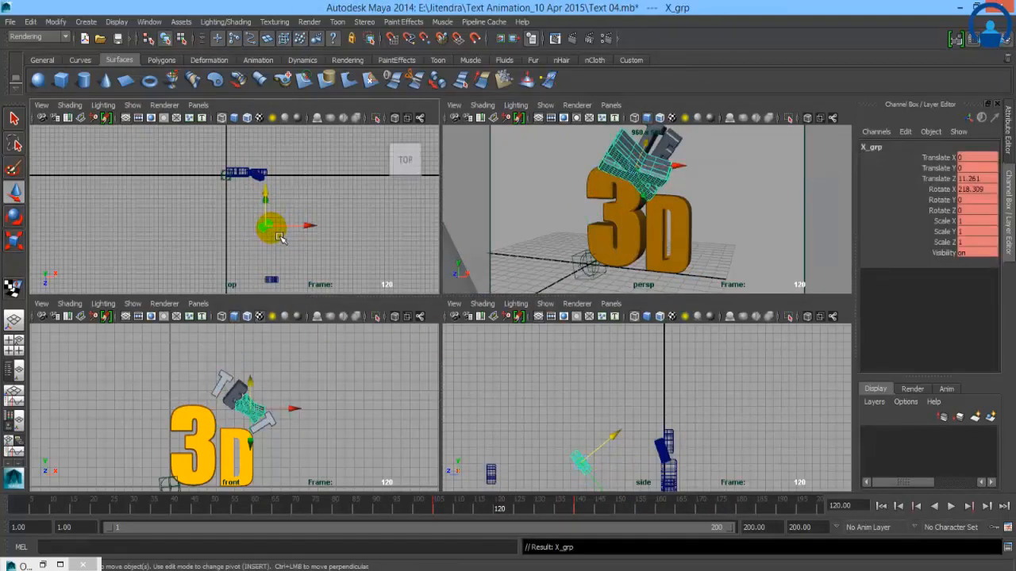
left_click(914, 508)
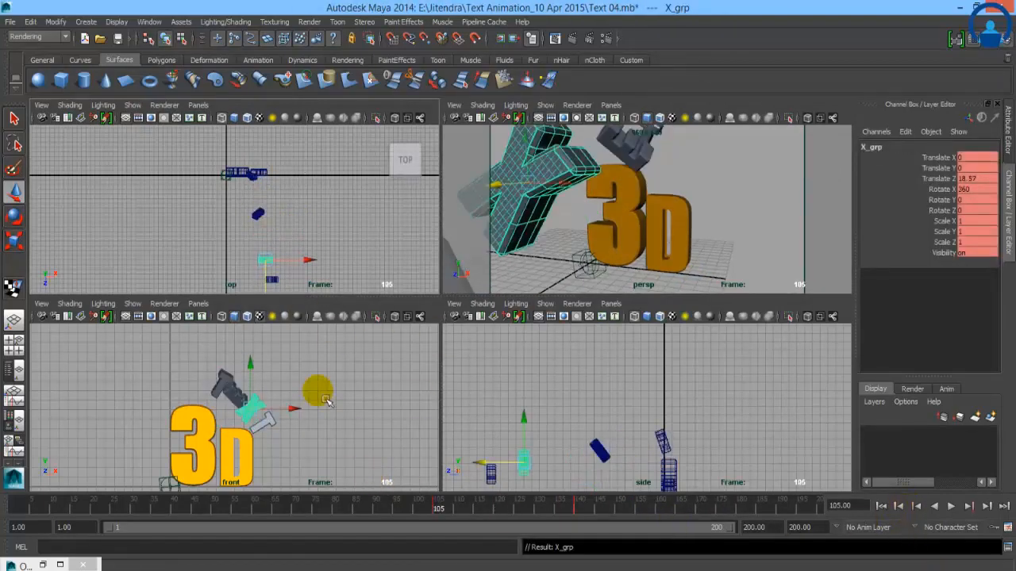
left_click_drag(274, 300, 276, 319)
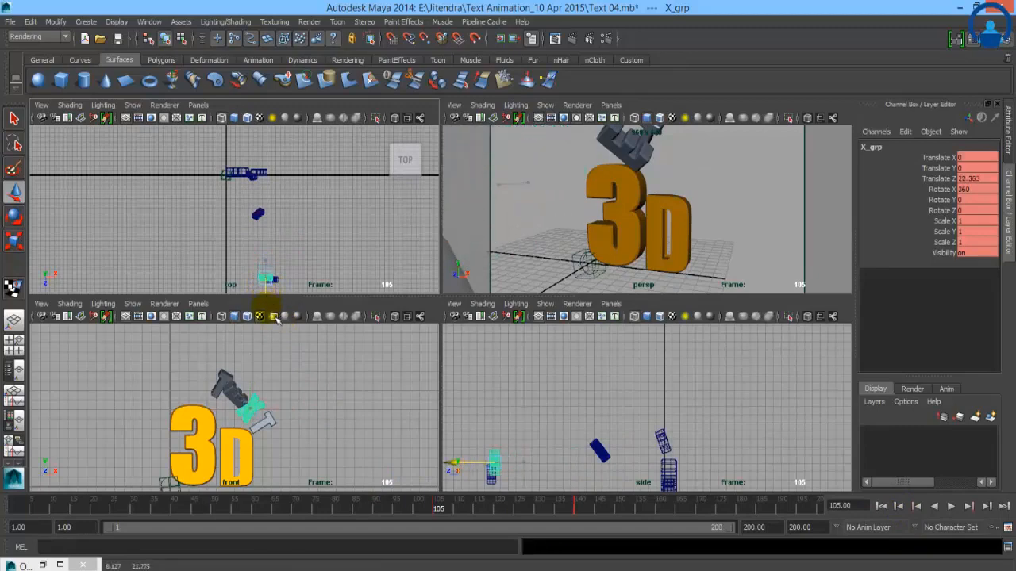
key("s")
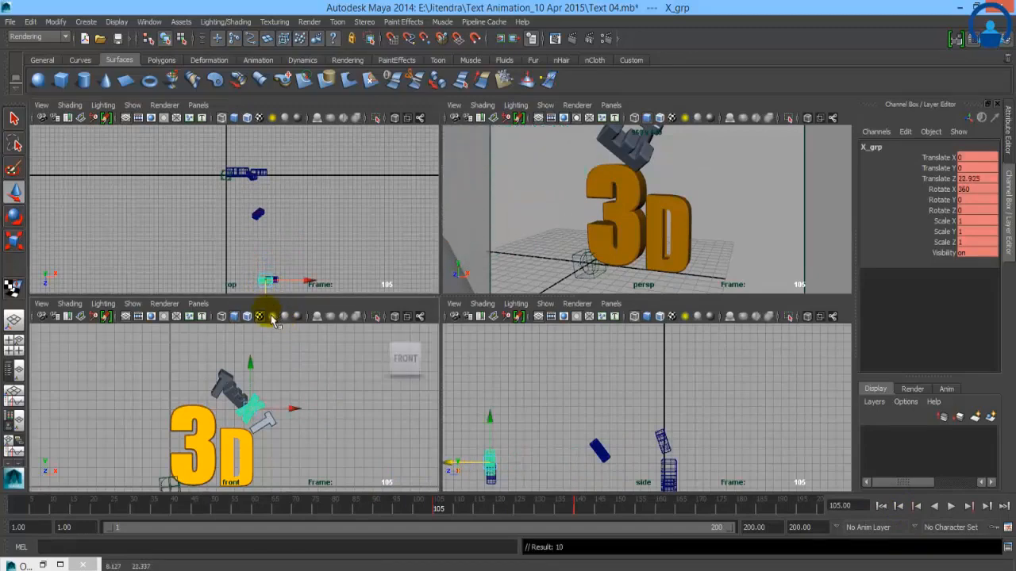
- Select the E's group, E_Grp, move it to about Translate Y -1.96 and Z 20 at its frame 90 keyframe and key it
left_click(627, 158)
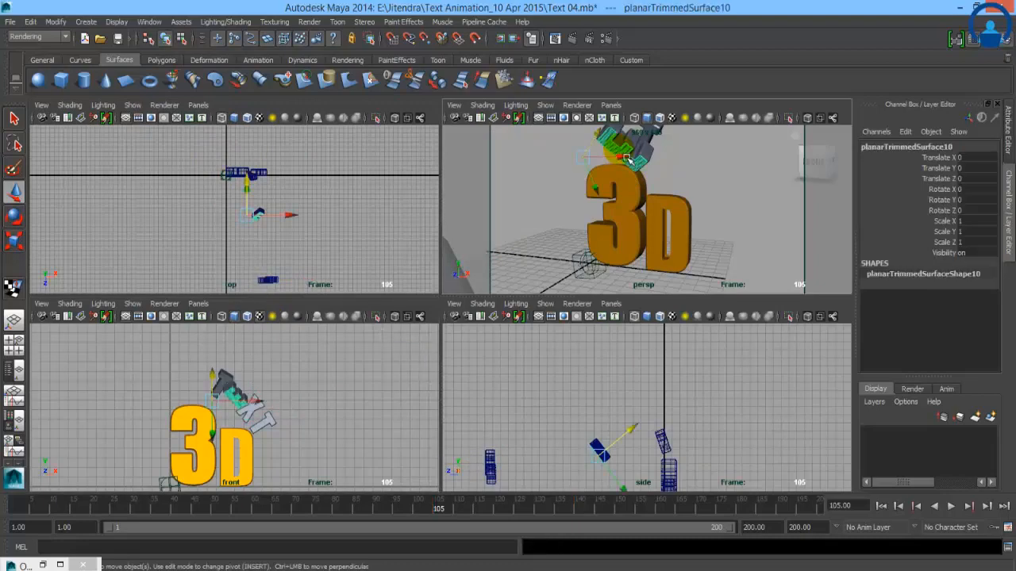
key("Up")
left_click(900, 505)
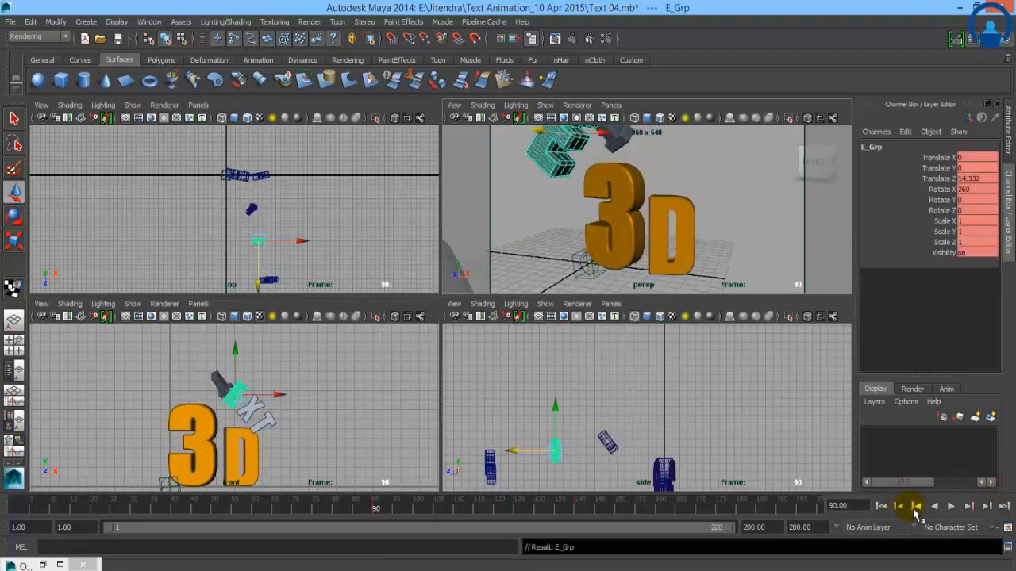
left_click_drag(262, 274, 265, 289)
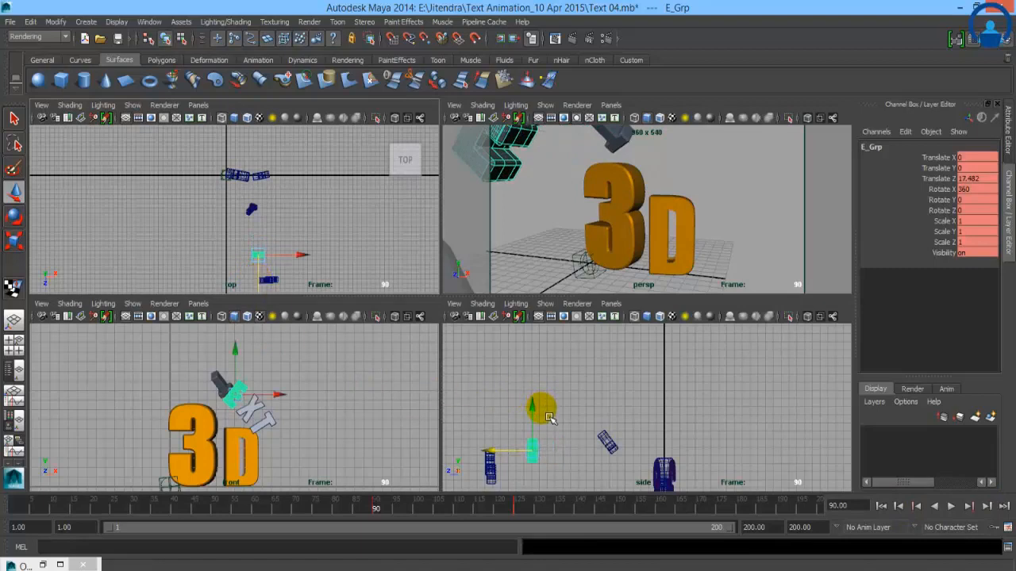
left_click_drag(543, 416, 546, 433)
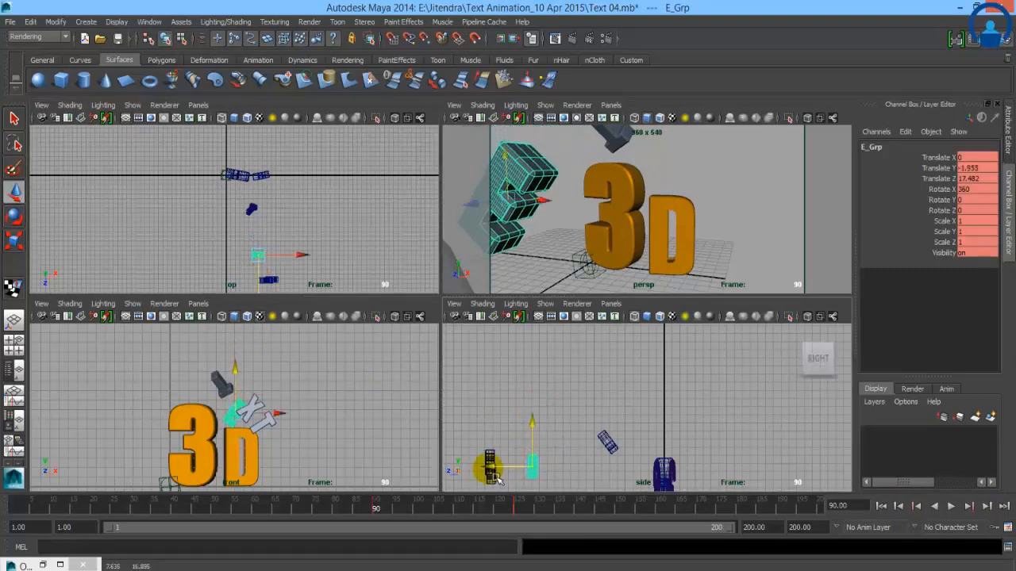
left_click_drag(492, 476, 473, 482)
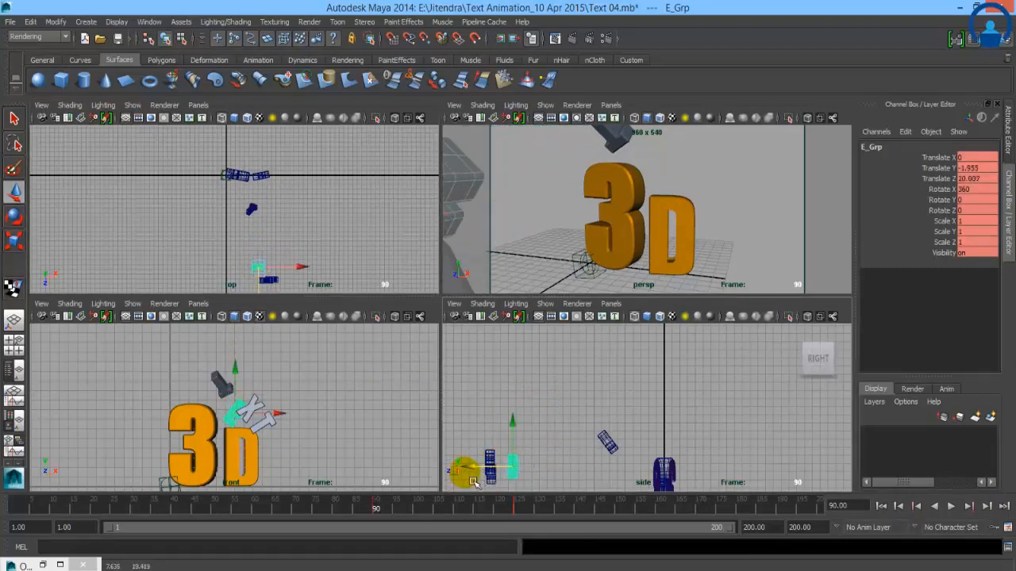
- Select the first T's group, T_grp, move it to about Translate Y -1.96 and Z 18.37 at its frame 75 keyframe and key it
left_click(631, 155)
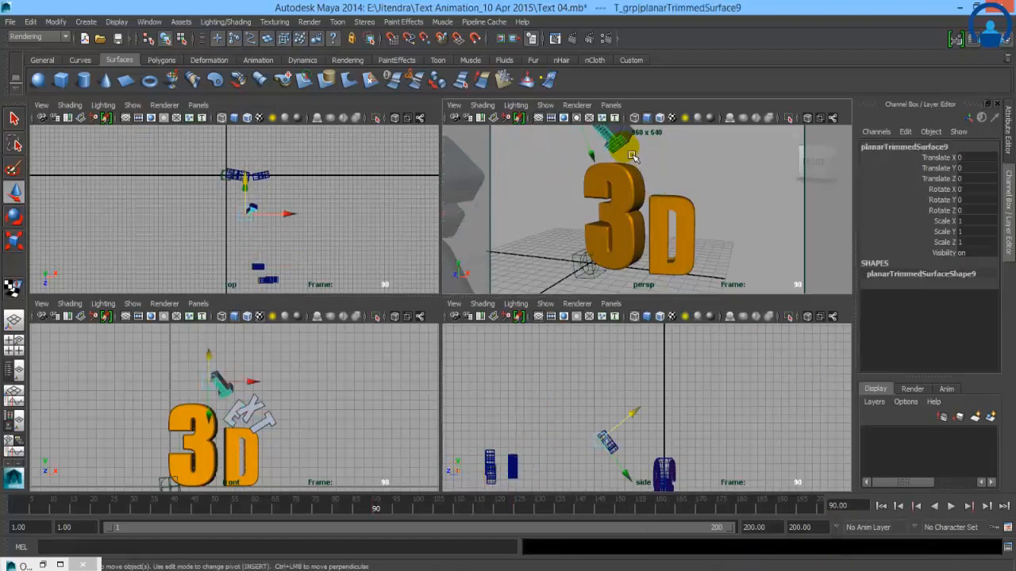
key("Up")
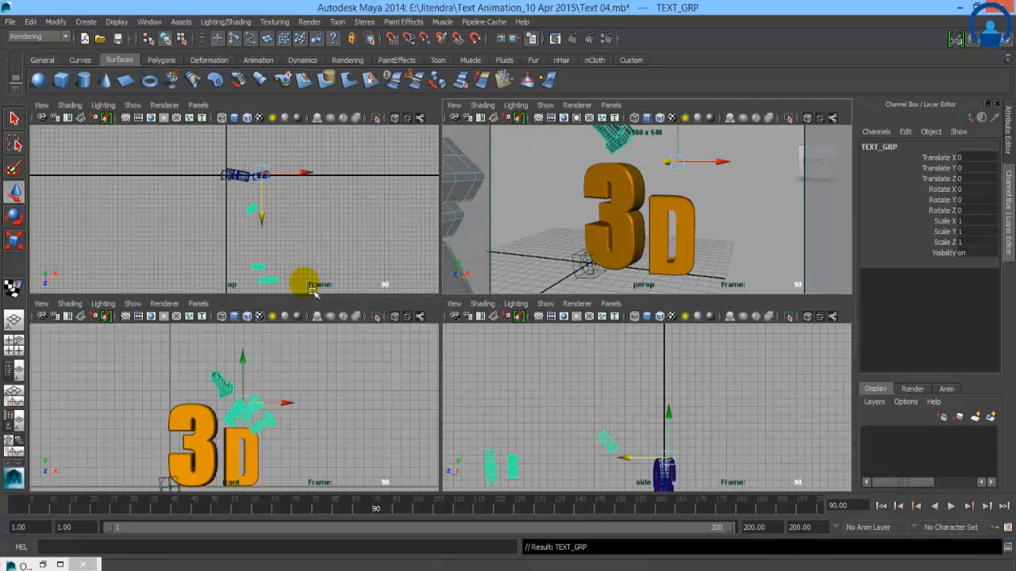
left_click(615, 149)
key("Up")
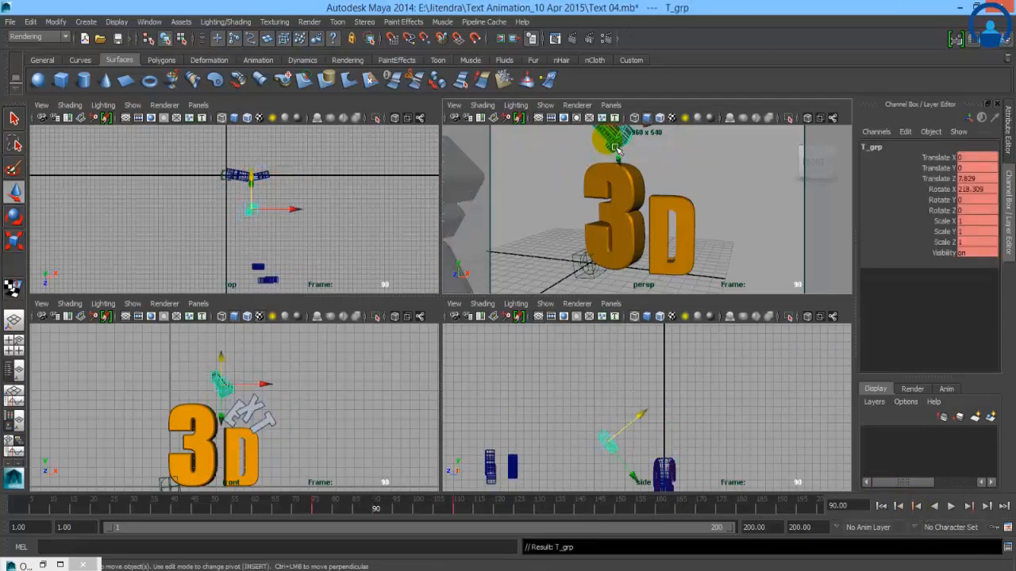
left_click(916, 506)
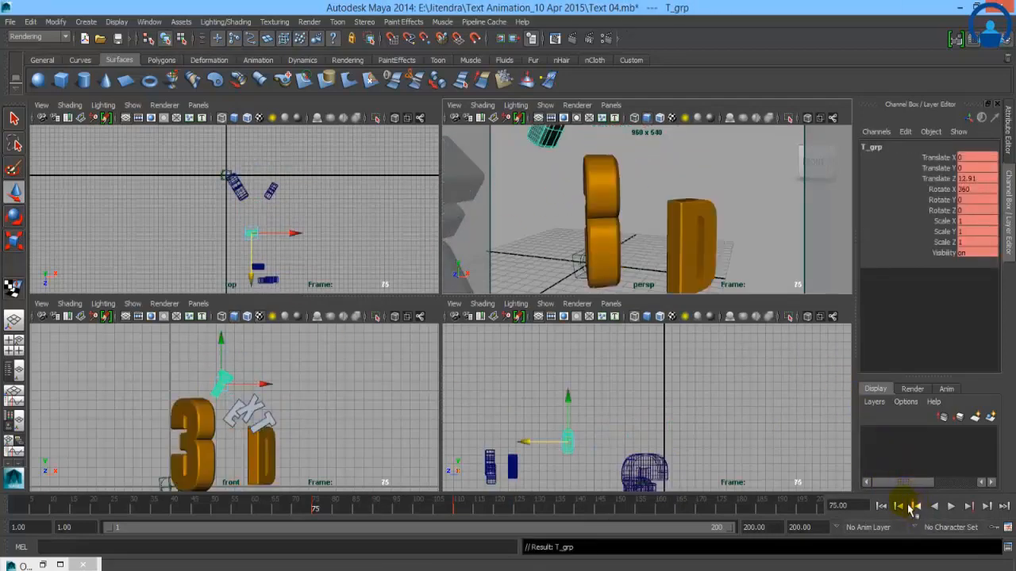
left_click_drag(577, 405, 487, 469)
left_click_drag(541, 436, 492, 464)
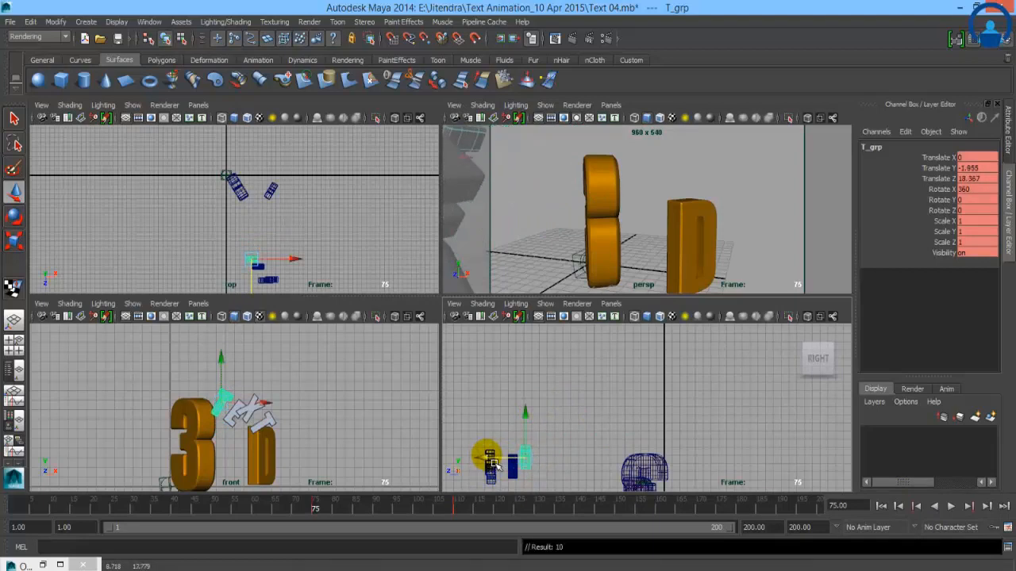
- Play the animation in the full perspective view to check the letters' new start positions with the camera move
key("space")
left_click(950, 505)
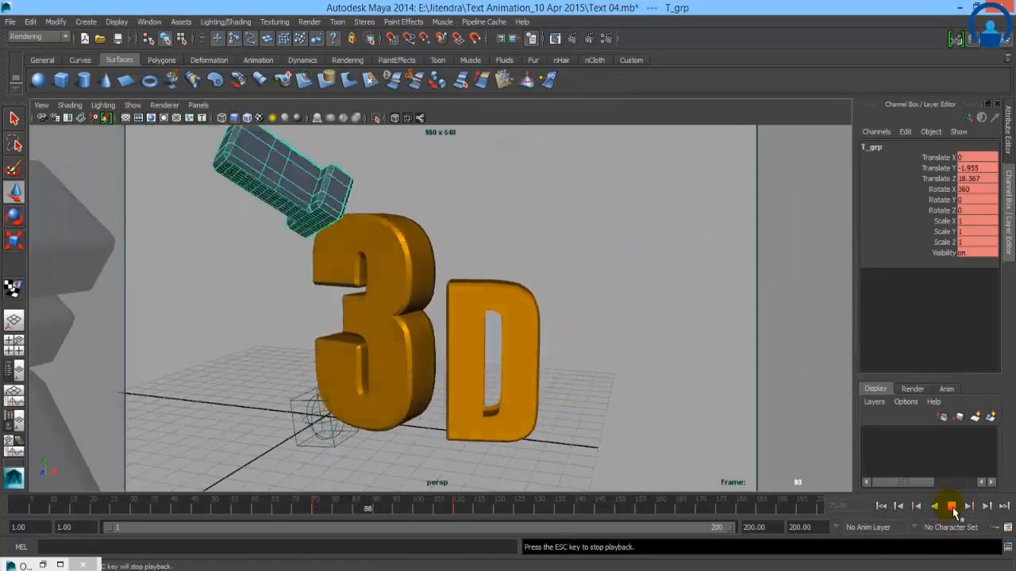
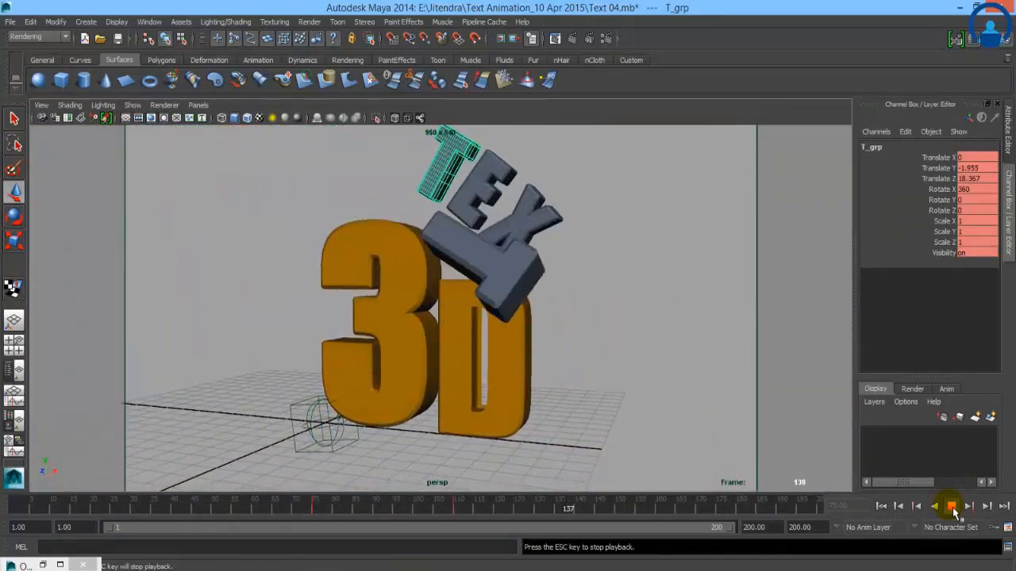
- Select the perspective camera, orbit it at its frame 100 keyframe to about Translate X 3.21 and Rotate Y -5.4, and key all channels
left_click(951, 506)
left_click(42, 105)
left_click(56, 118)
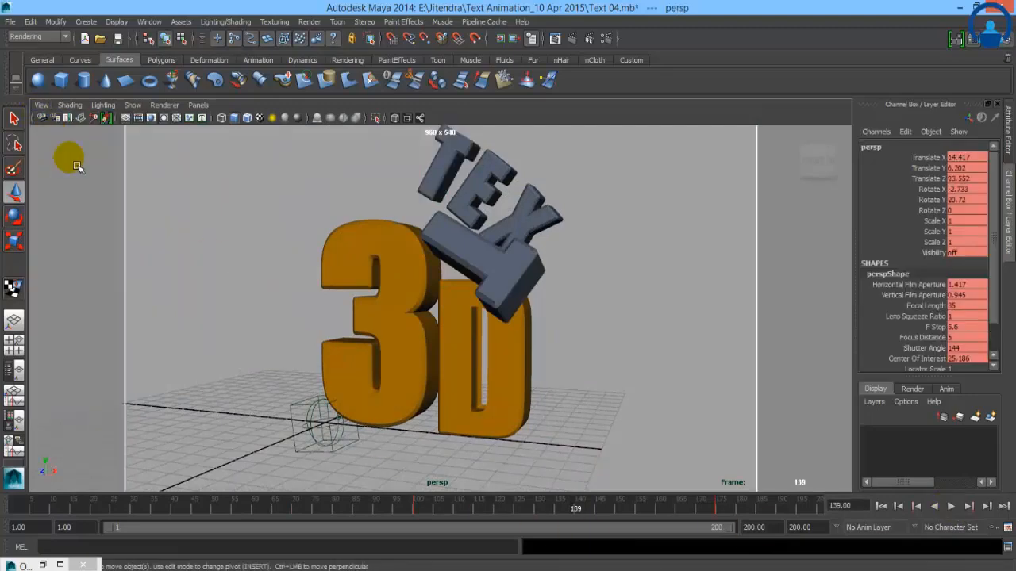
left_click(418, 508)
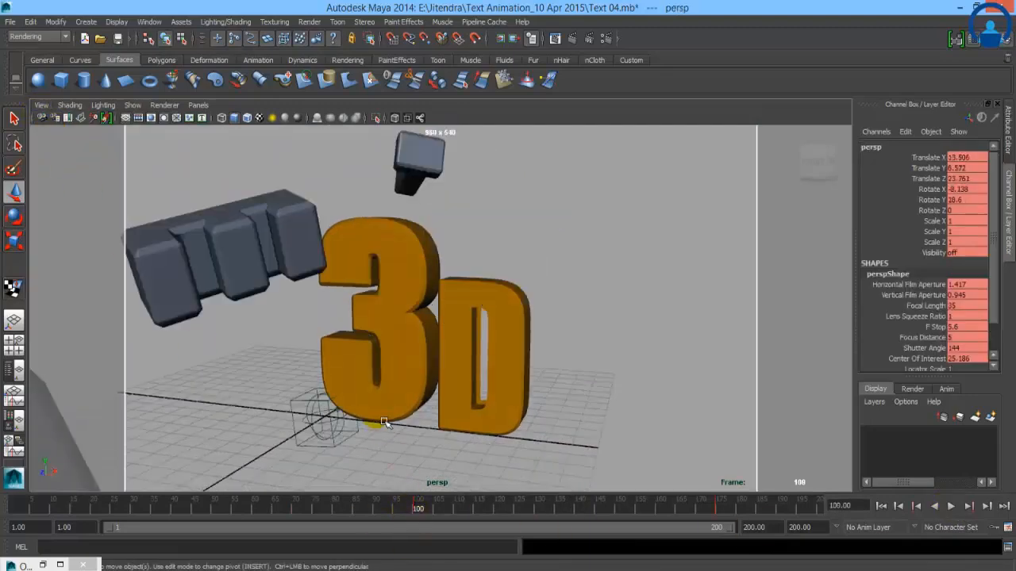
left_click_drag(384, 422, 425, 425, "alt")
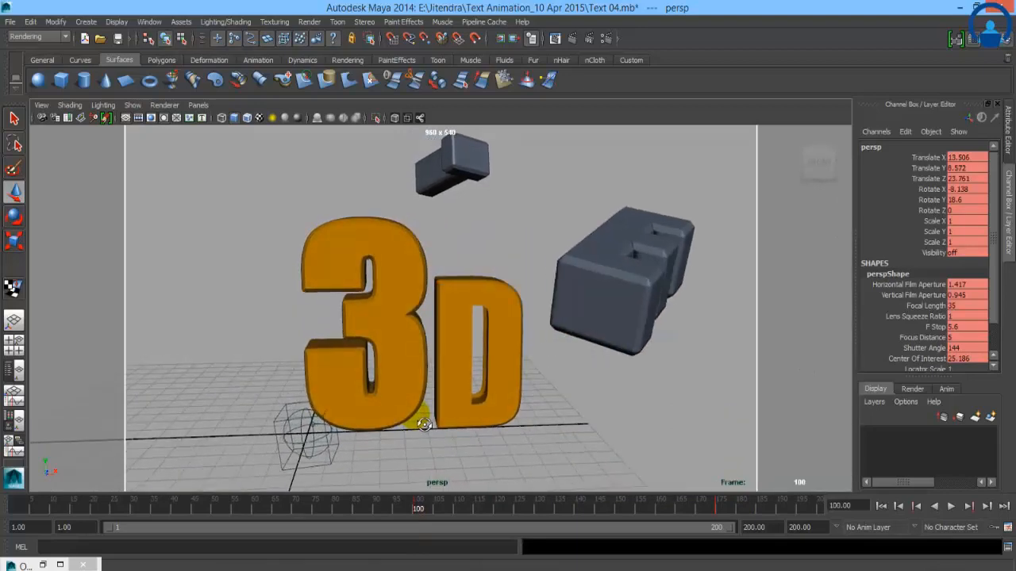
left_click(878, 133)
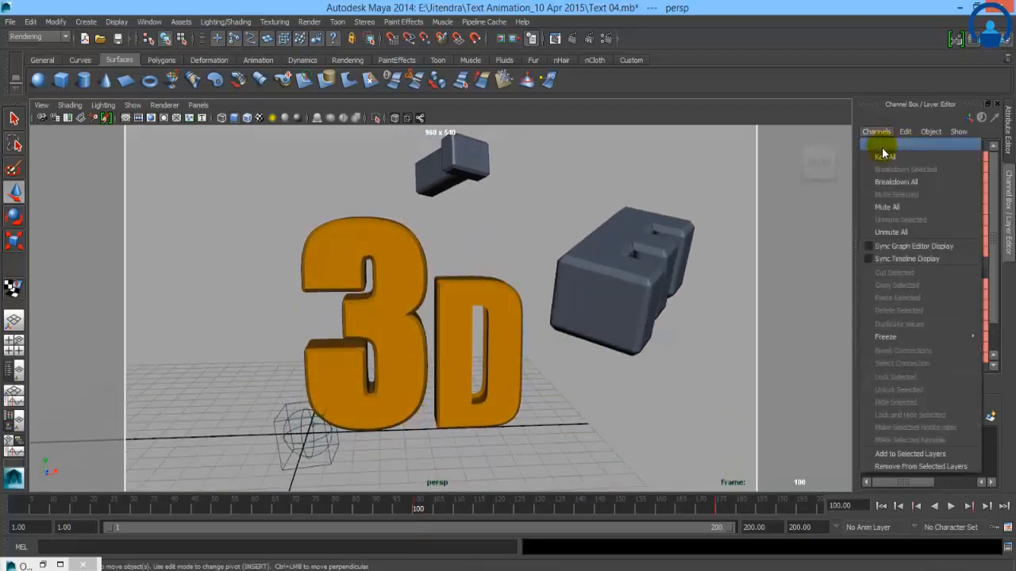
left_click(882, 153)
- Play the animation from the start to check the revised camera move, and scrub back to frame 1
left_click(881, 505)
left_click(951, 505)
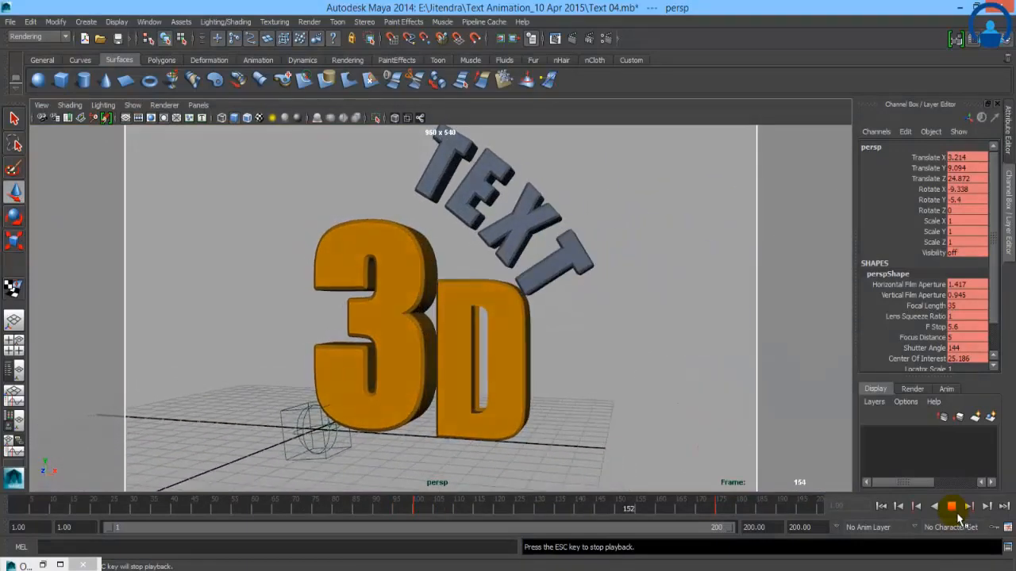
left_click(952, 506)
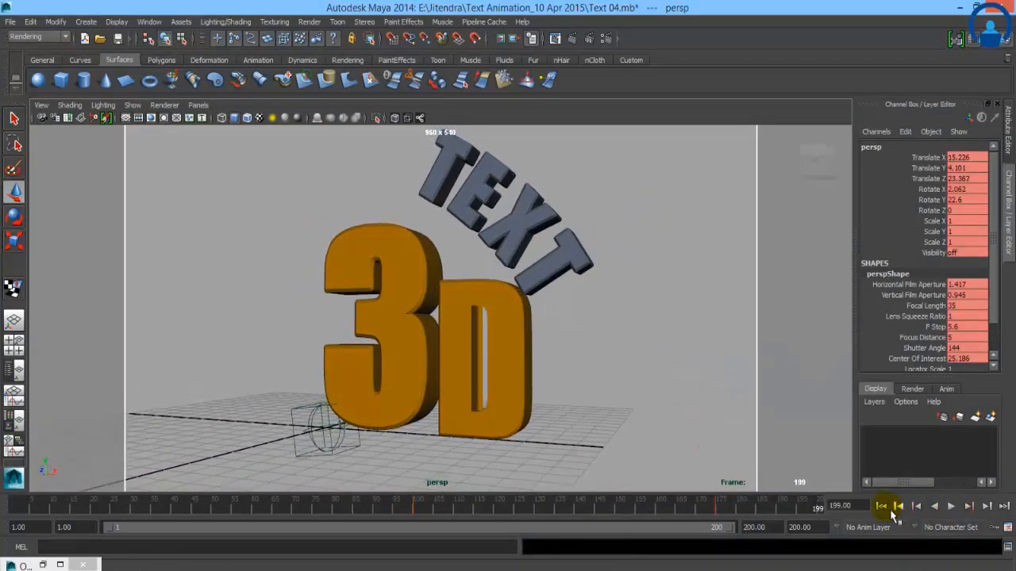
left_click(881, 505)
left_click(381, 508)
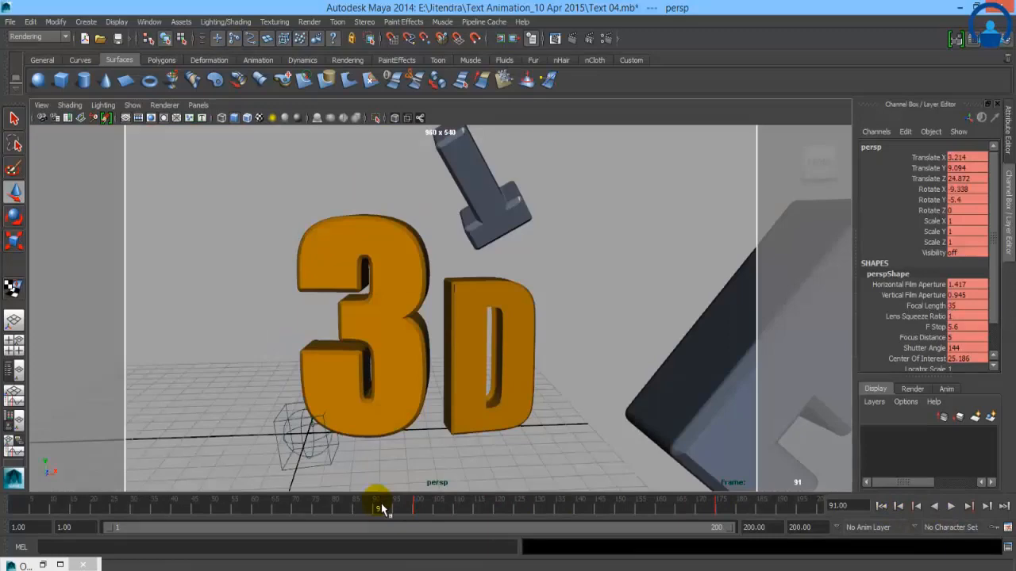
left_click_drag(381, 508, 15, 506)
- Select the 3's group, three_Gro, move it to about Translate X 0.70, Y 1.10 and Z 28.80 at frame 1 and key it
key("space")
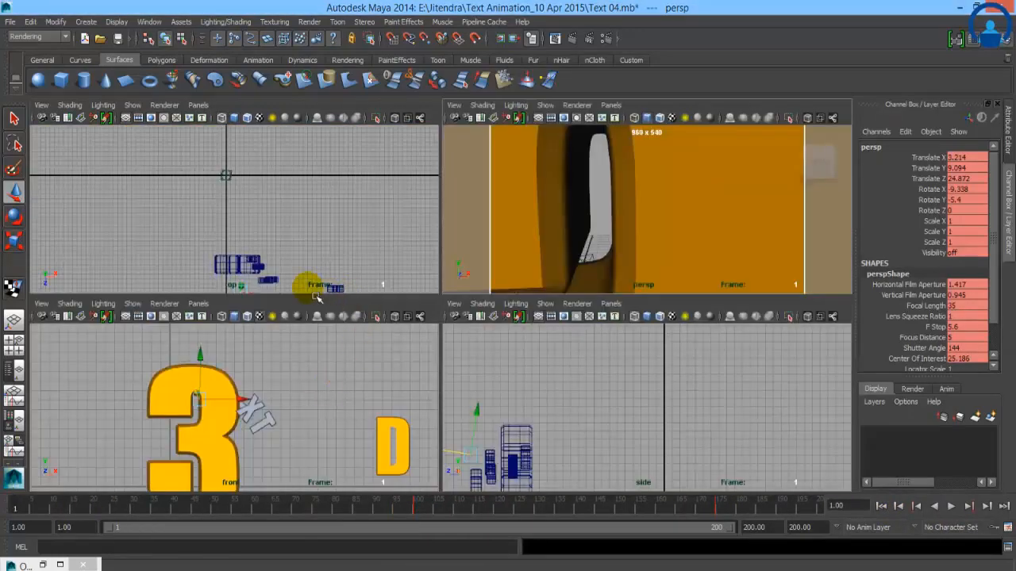
left_click(236, 474)
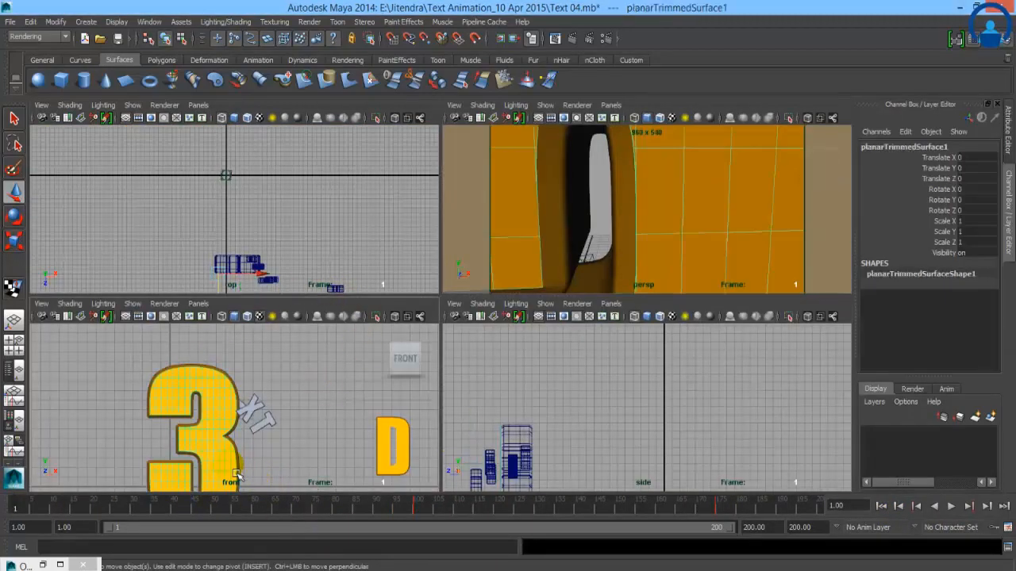
key("Up")
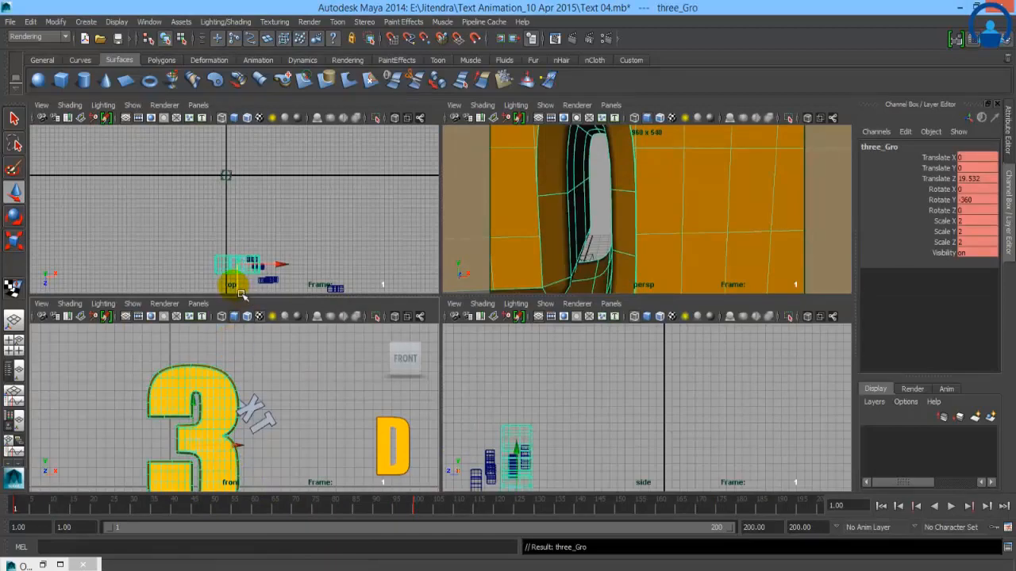
mouse_move(242, 293)
left_mouse_down()
mouse_move(242, 337)
mouse_move(242, 285)
mouse_move(253, 304)
left_mouse_up()
left_click_drag(283, 274, 287, 275)
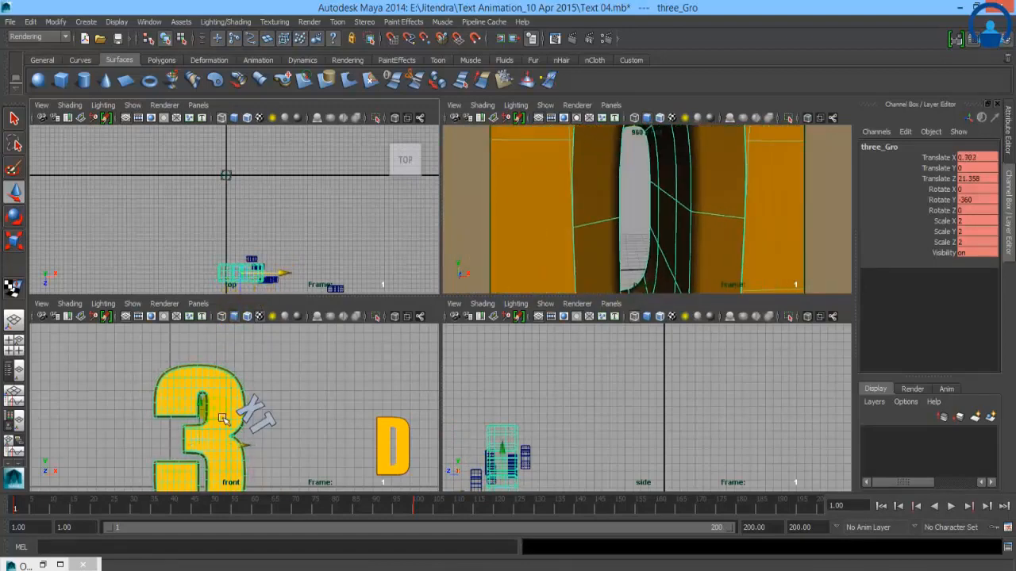
left_click_drag(205, 411, 206, 402)
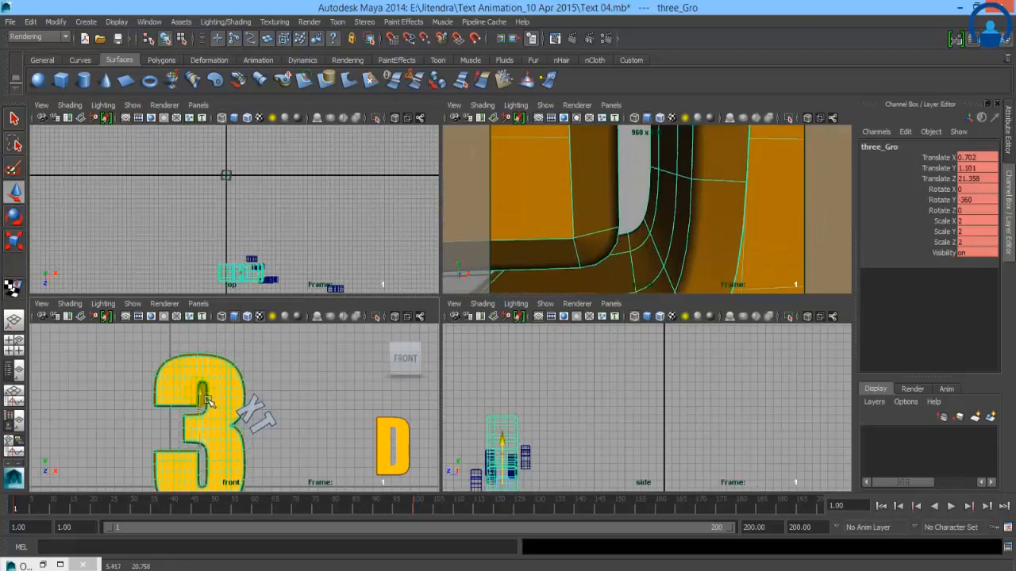
left_click_drag(241, 289, 247, 329)
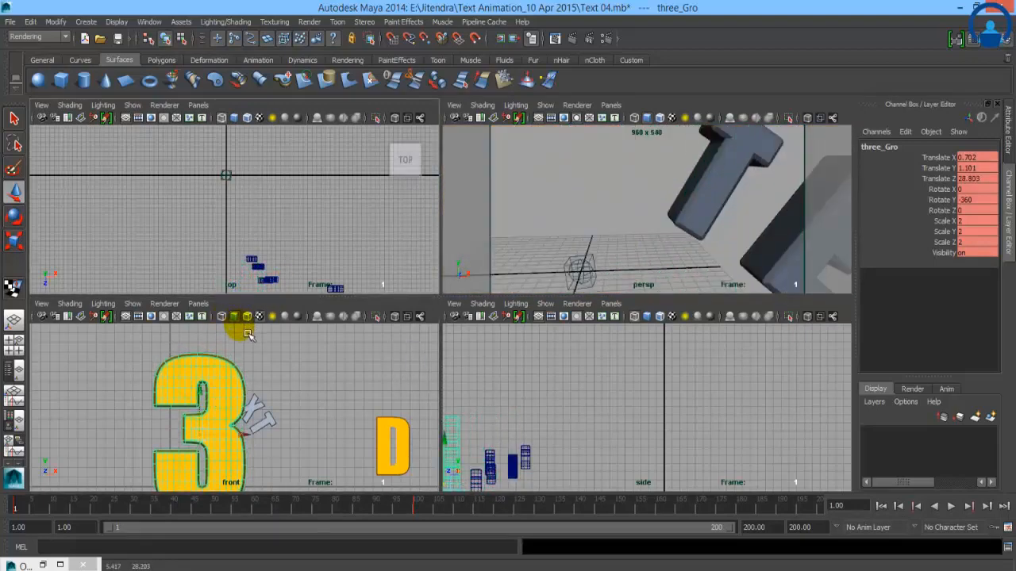
- Select the first T's group, T_grp, move it forward to about Translate Z 24.13 at its frame 75 keyframe and key it
left_click(258, 262)
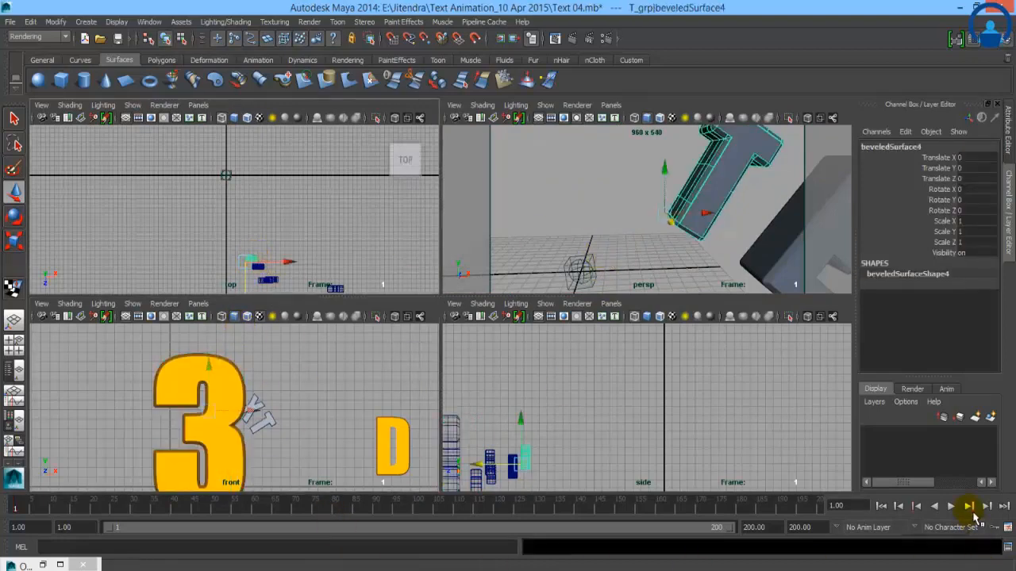
key("Up")
left_click(969, 506)
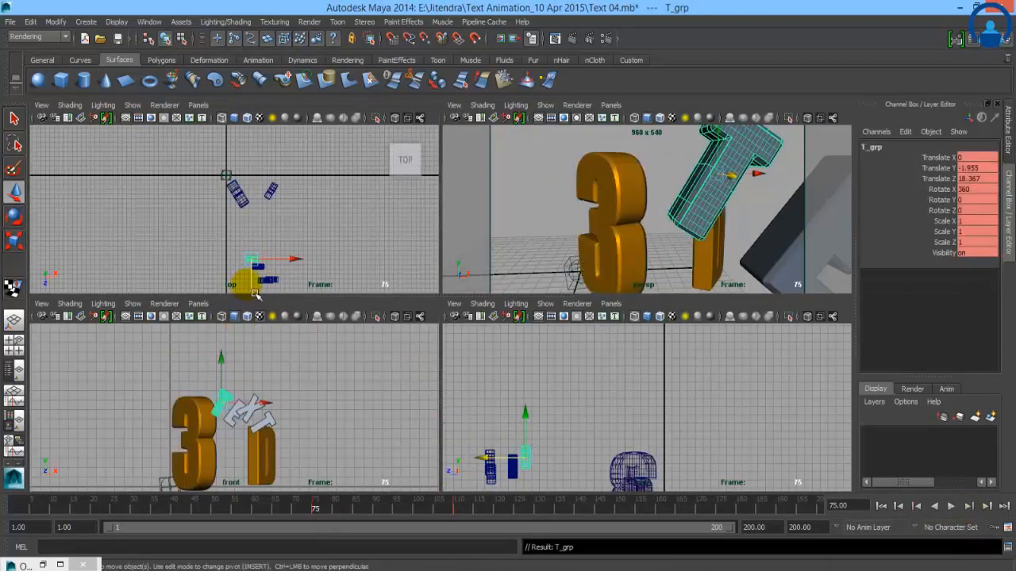
left_click_drag(258, 292, 261, 319)
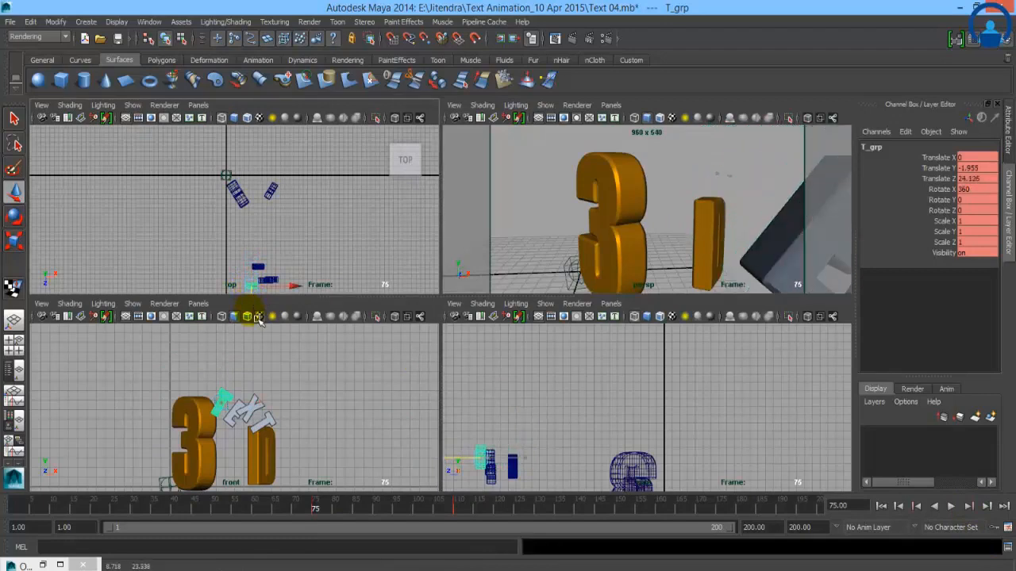
key("s")
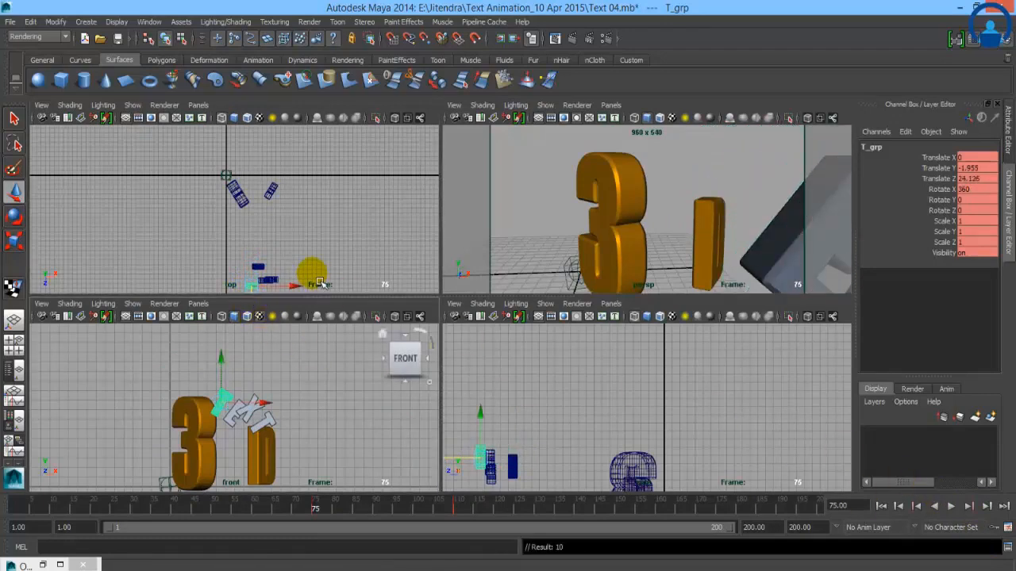
- Select the E's group, E_Grp, move it forward to about Translate Z 22.13 at its frame 90 keyframe and key it
key("space")
left_click(774, 273)
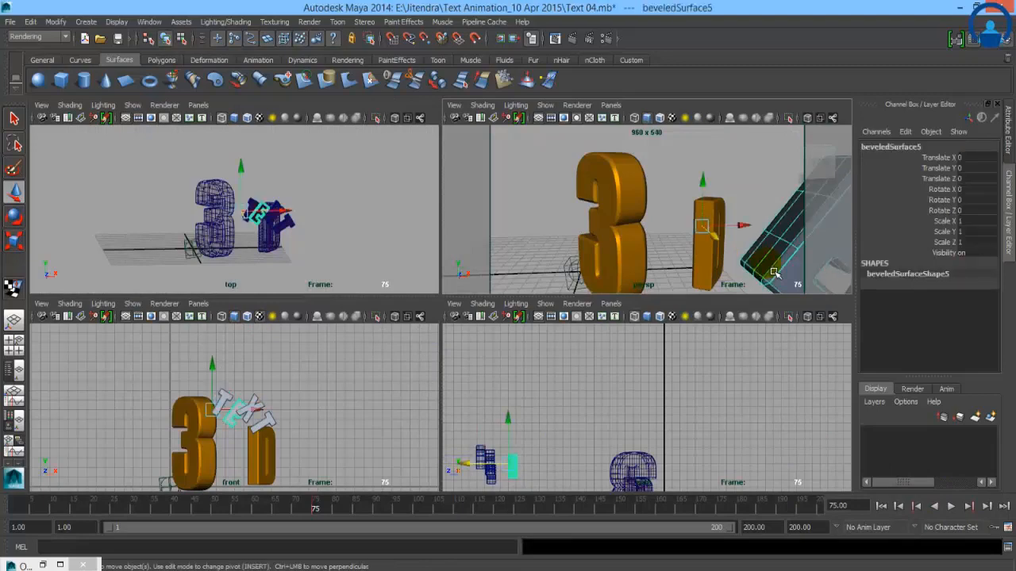
key("Up")
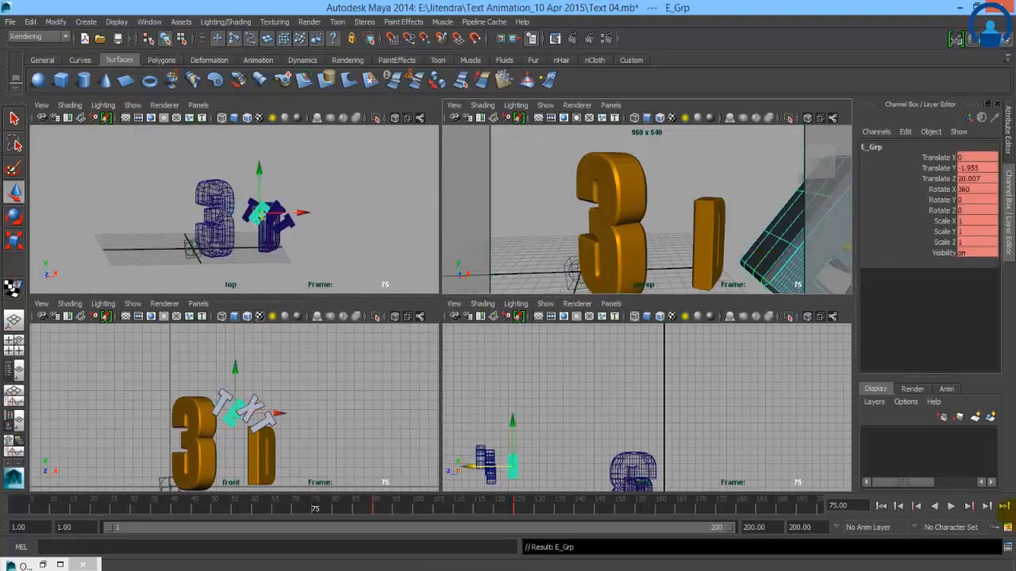
left_click(985, 505)
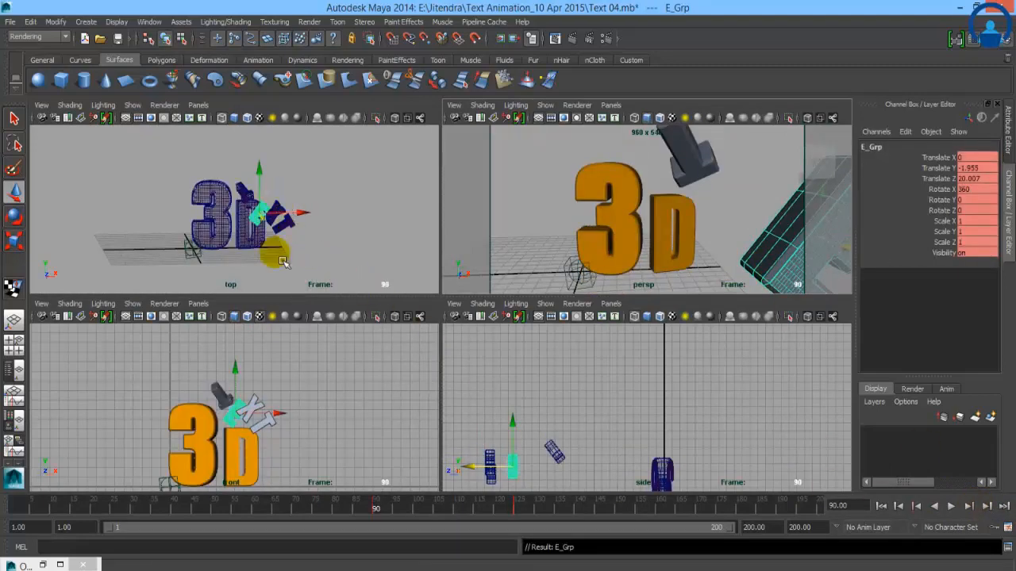
mouse_move(477, 466)
left_mouse_down()
mouse_move(460, 465)
mouse_move(458, 476)
left_mouse_up()
- Play the animation from the start in the full perspective view to check how the 3 and the letters enter, and return to frame 1
key("space")
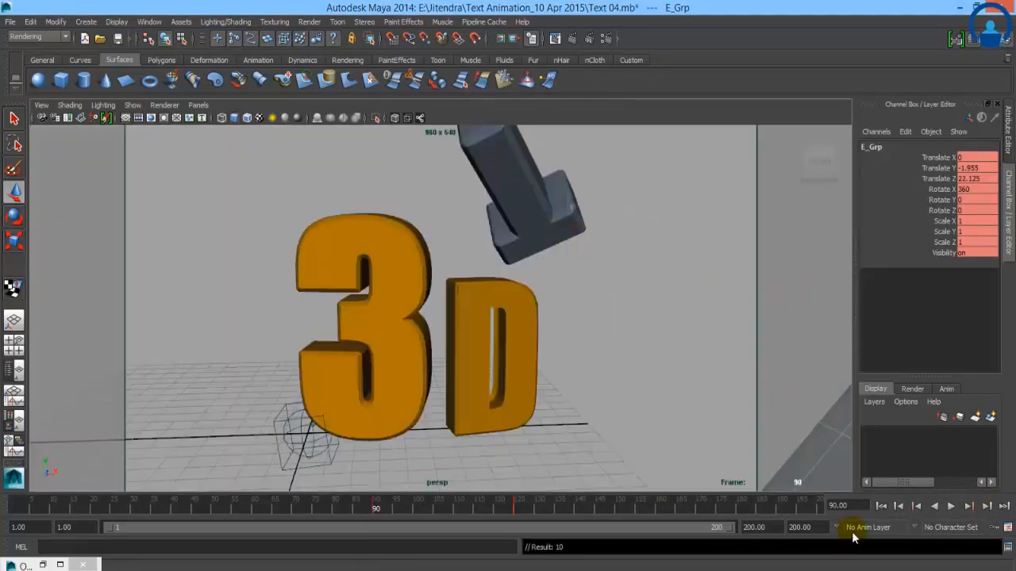
left_click(881, 506)
left_click(951, 506)
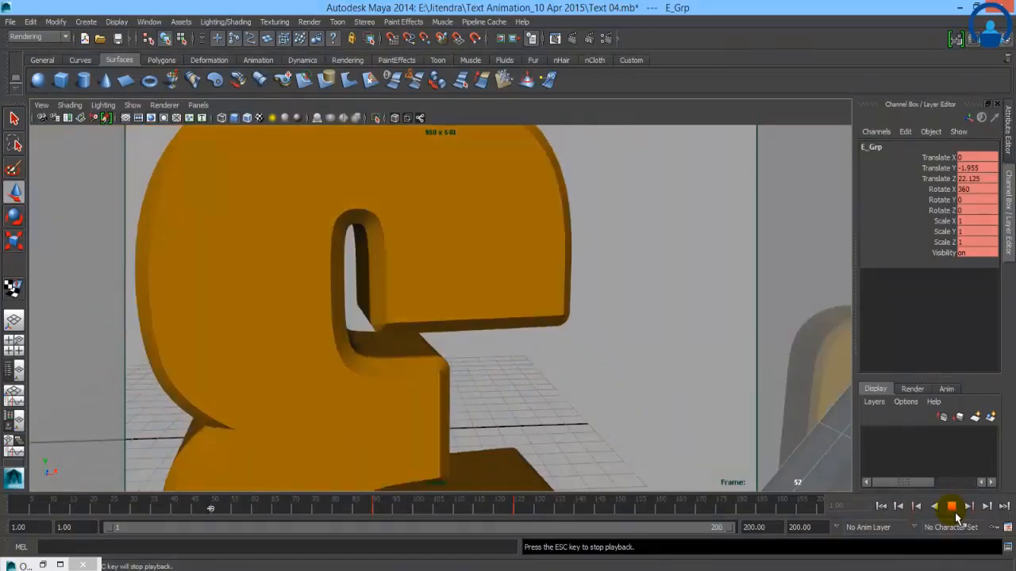
left_click(954, 511)
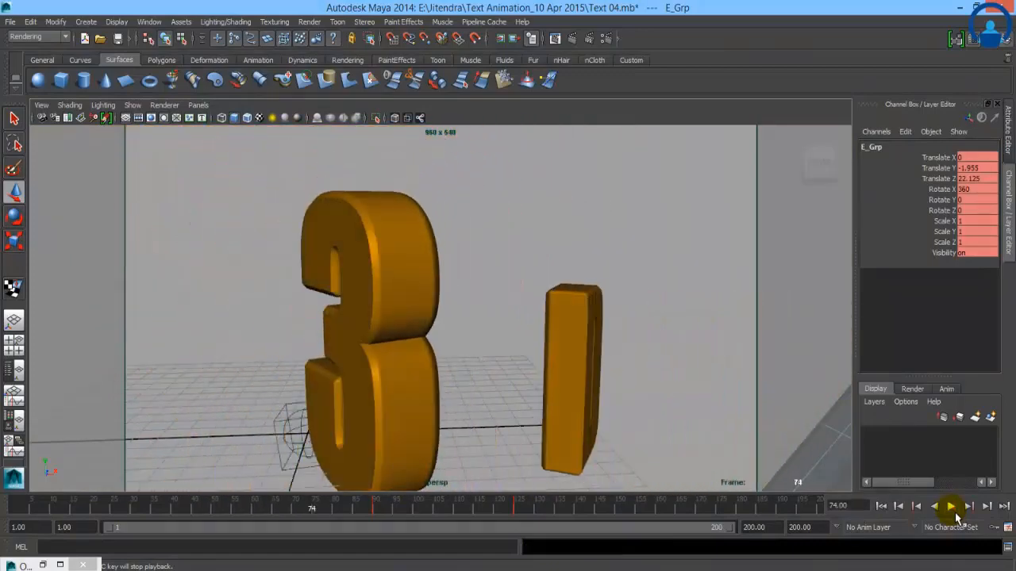
left_click_drag(280, 511, 10, 506)
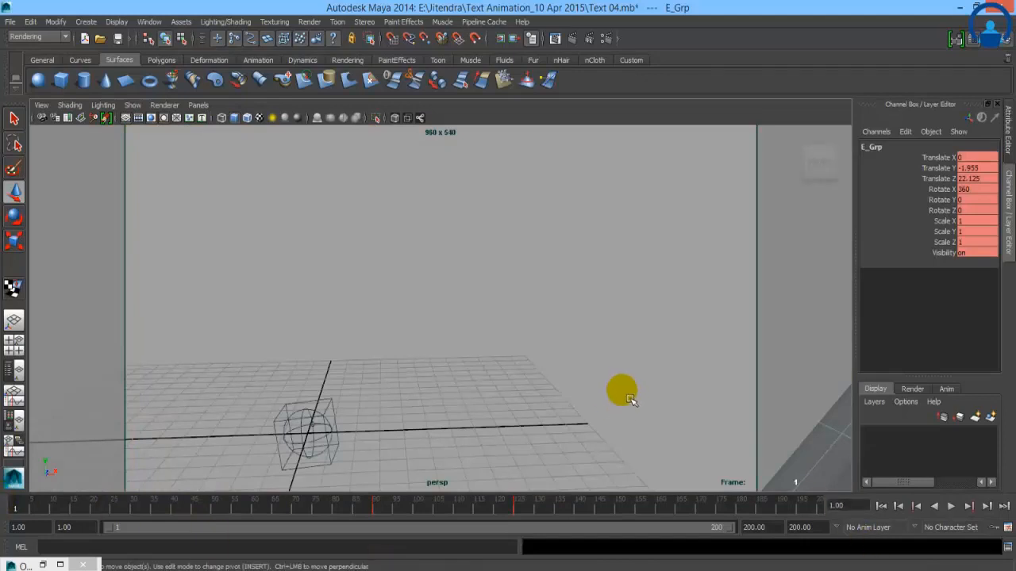
mouse_move(625, 388)
right_mouse_down("alt")
mouse_move(613, 389)
mouse_move(619, 396)
right_mouse_up("alt")
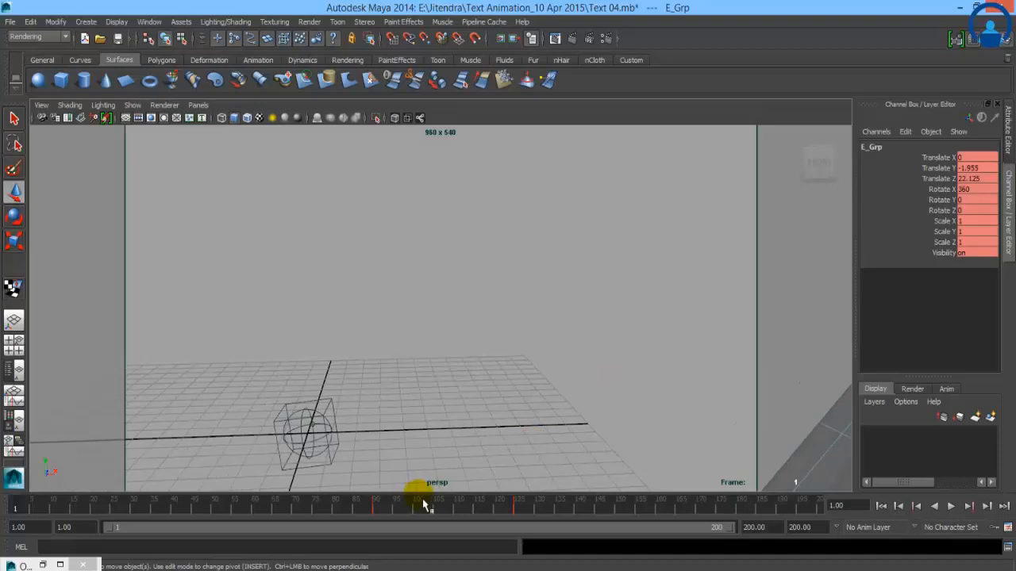
- Select the 3's group, three_Gro, set its Scale X, Y and Z to 1 at frame 1 and key all channels
left_click(450, 302)
key("space")
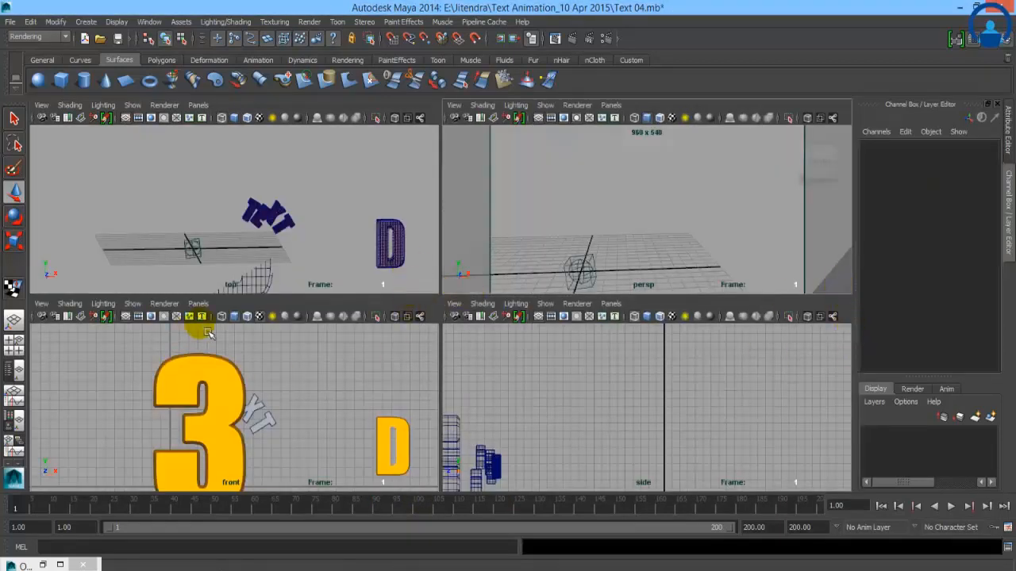
left_click(239, 372)
key("Up")
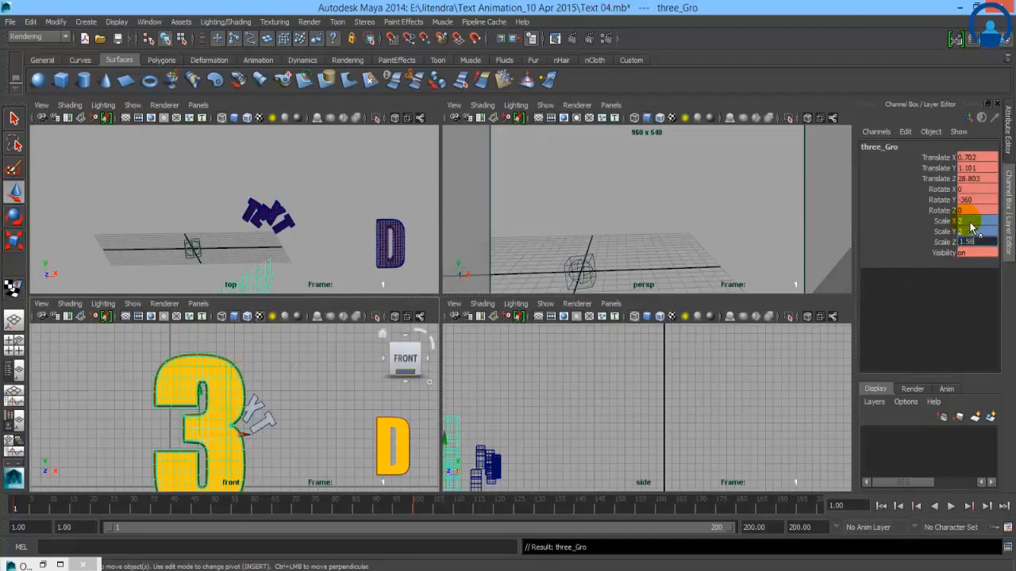
key("Return")
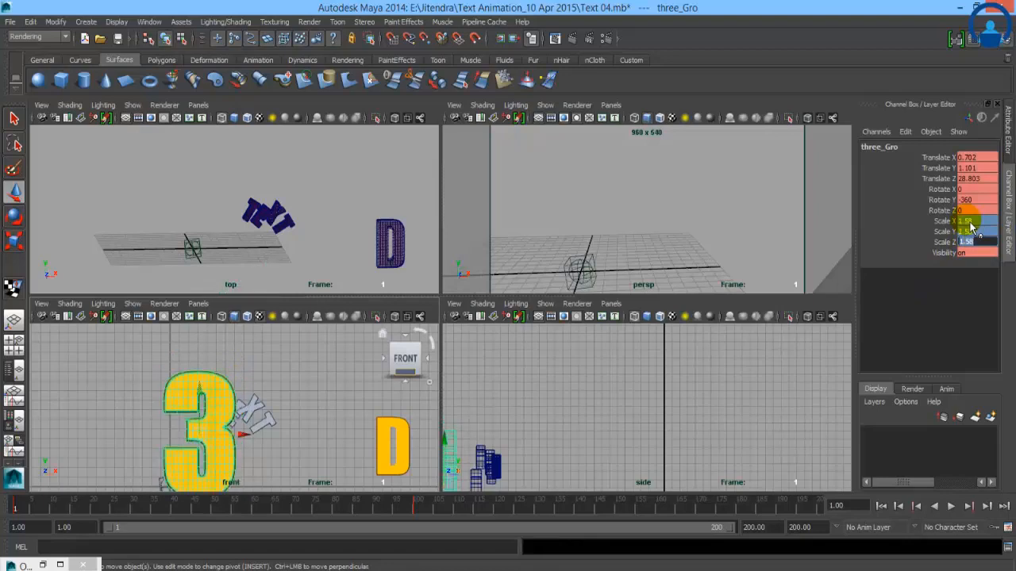
type("1")
key("Return")
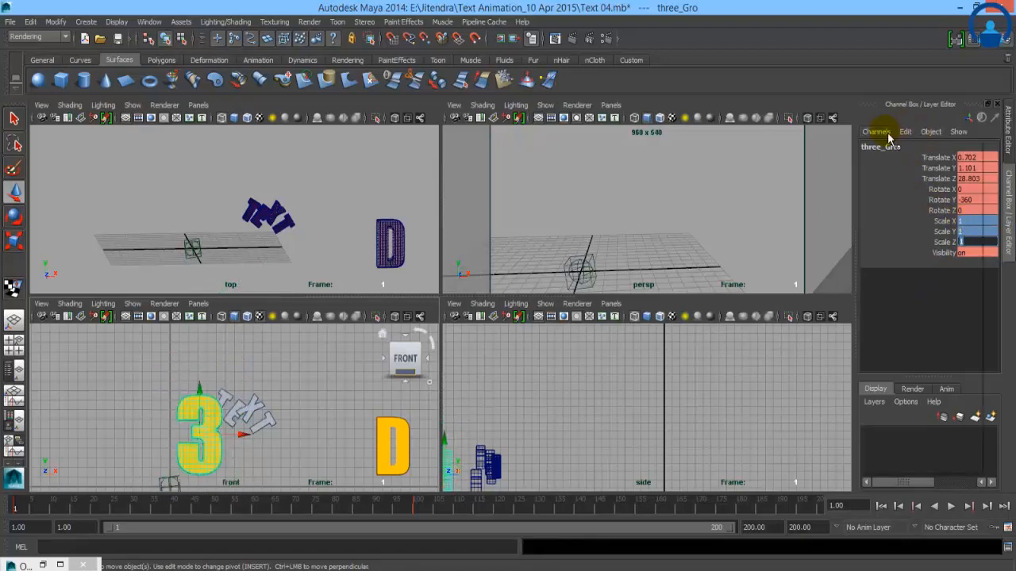
left_click(882, 132)
left_click(892, 157)
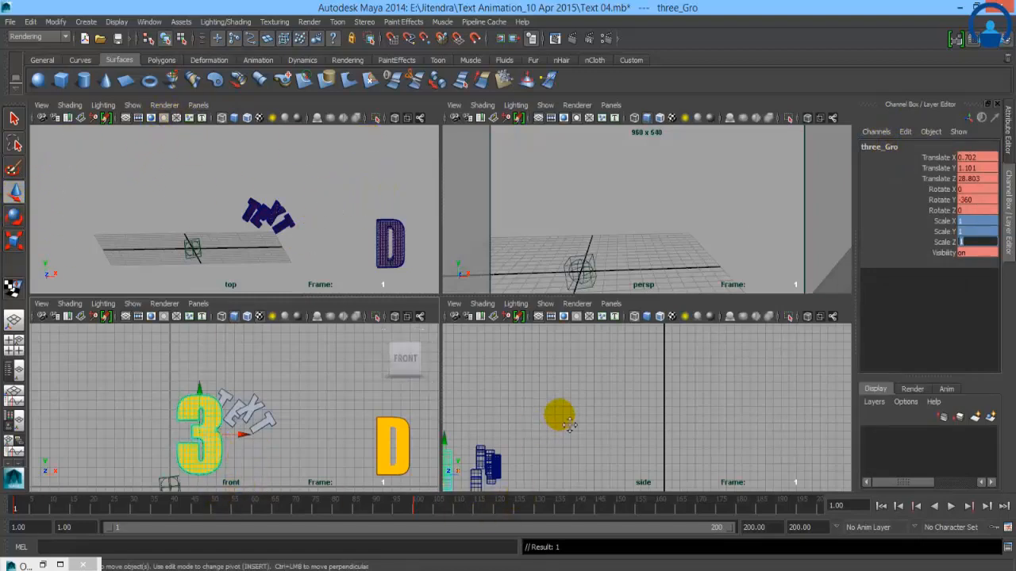
- Move the 3's group to about Translate X -7.13 and Z 26.42 at frame 1 and key it
right_click_drag(559, 415, 519, 421, "alt")
middle_click_drag(519, 421, 533, 419, "alt")
left_click_drag(451, 478, 468, 473)
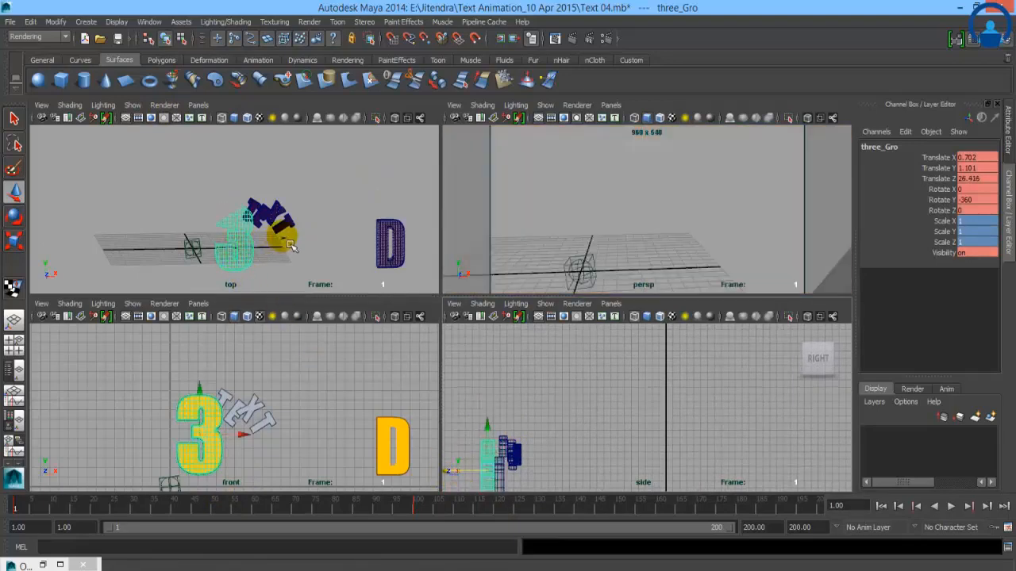
left_click_drag(292, 247, 231, 254)
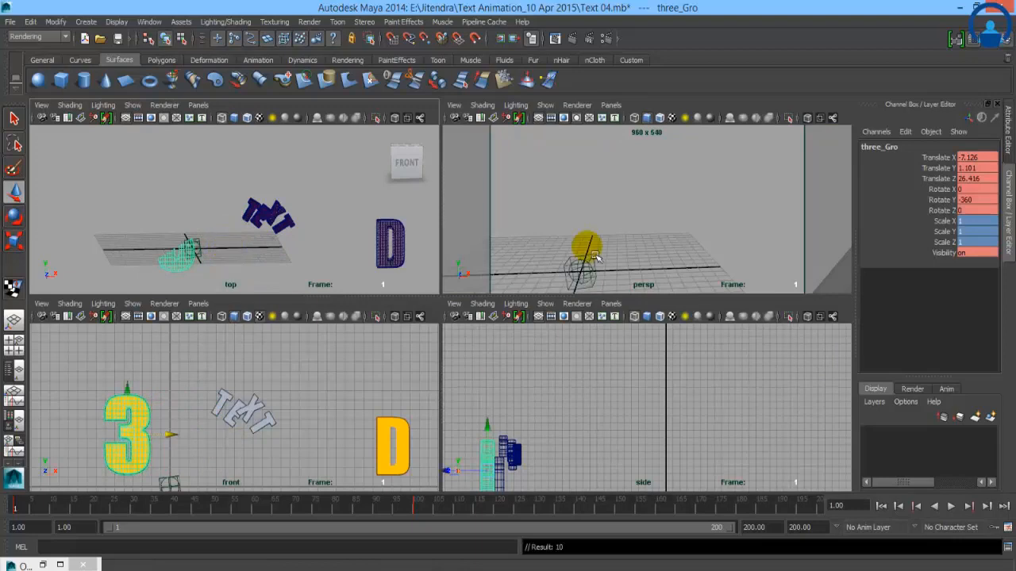
- Scrub the opening frames in the full perspective view to check the 3's new entrance
key("space")
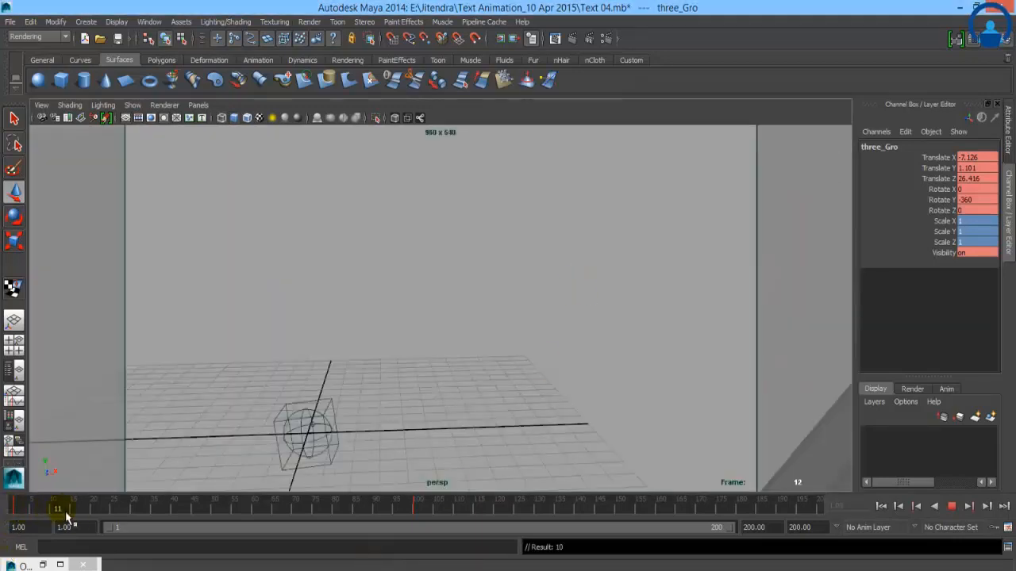
left_click_drag(120, 518, 161, 522)
left_click_drag(242, 519, 105, 519)
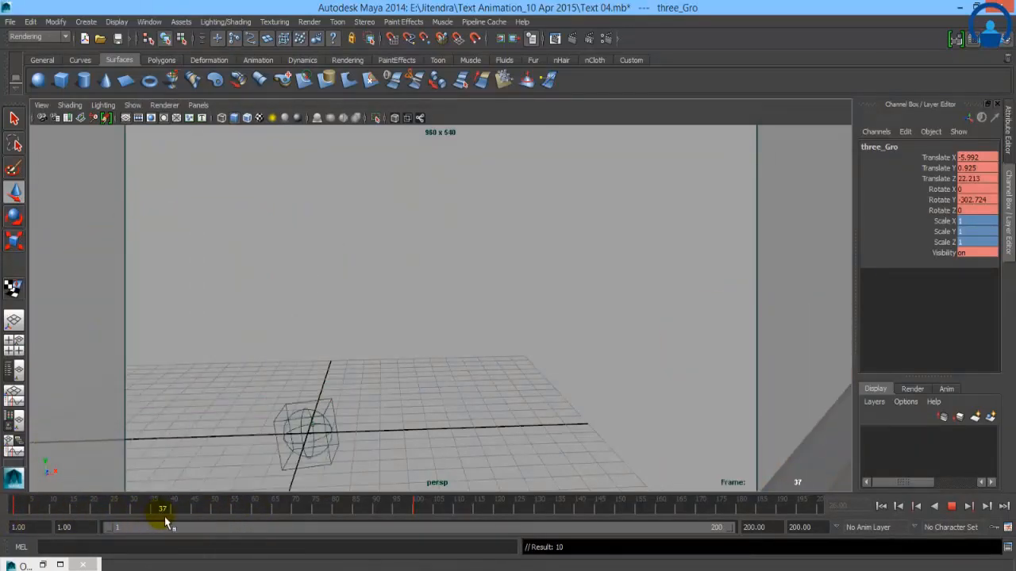
left_click(41, 105)
left_click(68, 124)
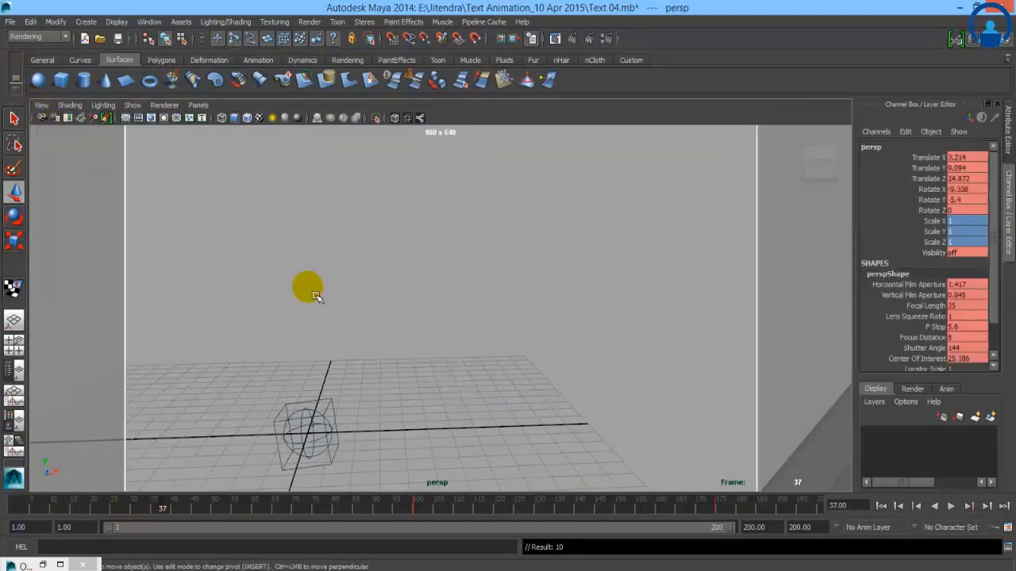
right_click_drag(436, 275, 415, 315, "alt")
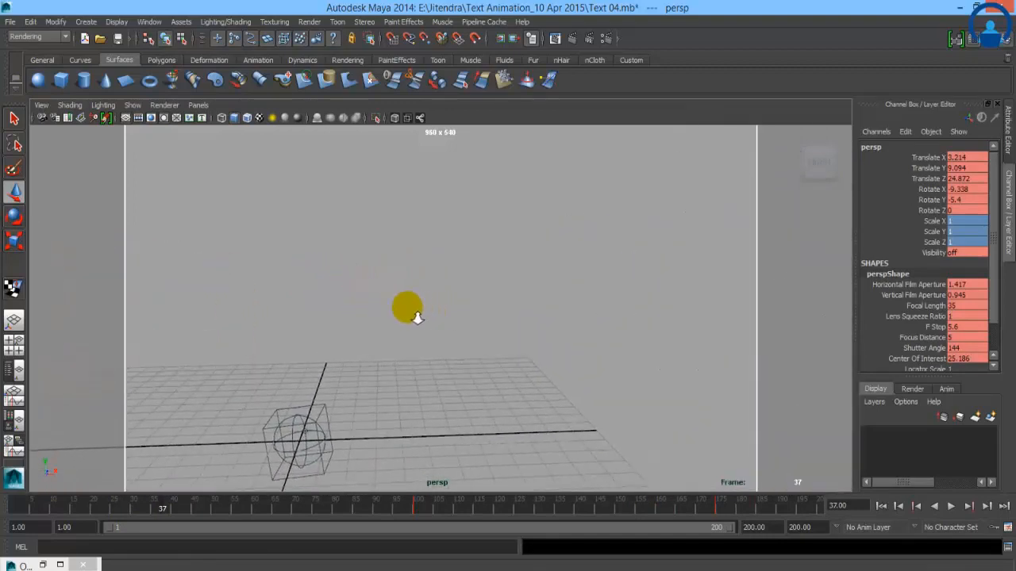
- Select the perspective camera, orbit it at frame 100 to about Rotate X 1.46 and Y 4.2, and key all channels
left_click(41, 105)
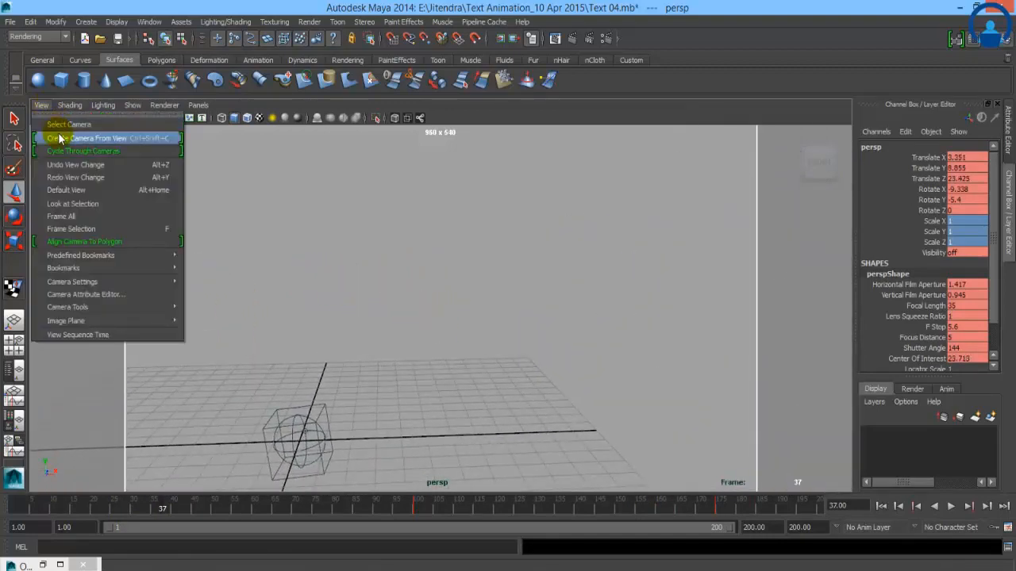
left_click(68, 136)
left_click(419, 507)
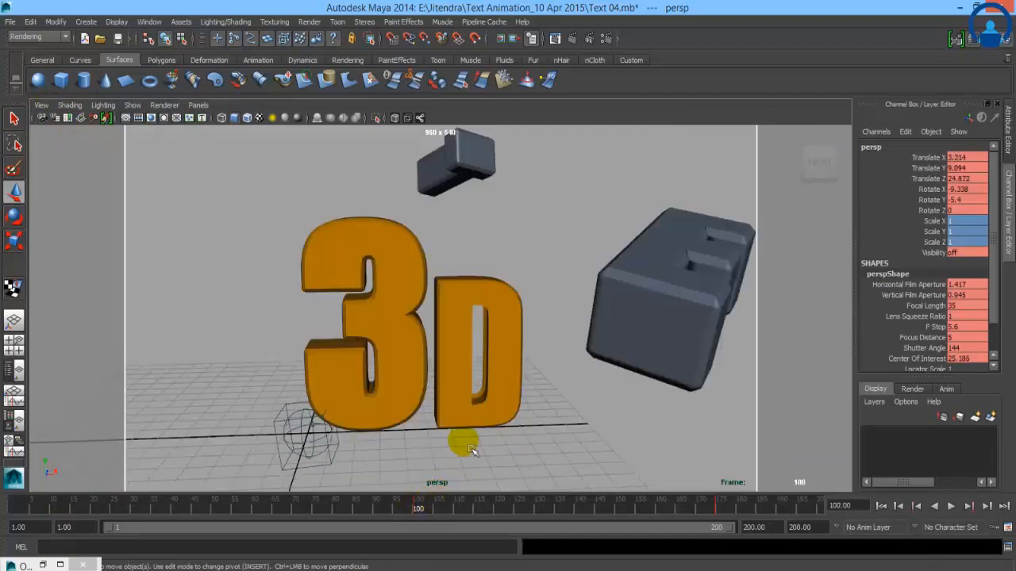
left_click_drag(434, 415, 417, 406, "alt")
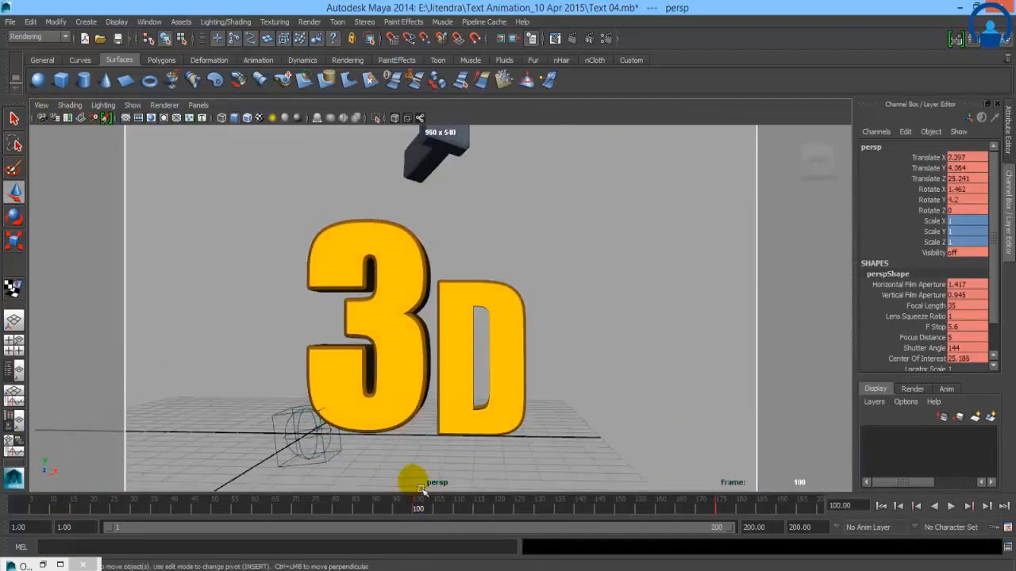
left_click(876, 131)
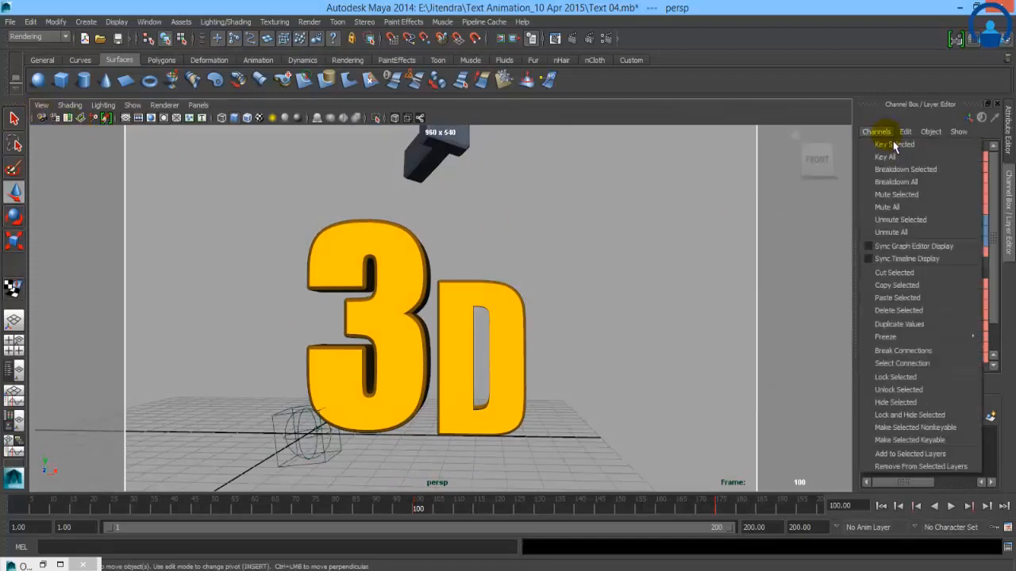
left_click(890, 153)
- Pull the perspective camera back to about Translate Z 41.79 at frame 100 and key all its channels
left_click_drag(354, 520, 422, 546)
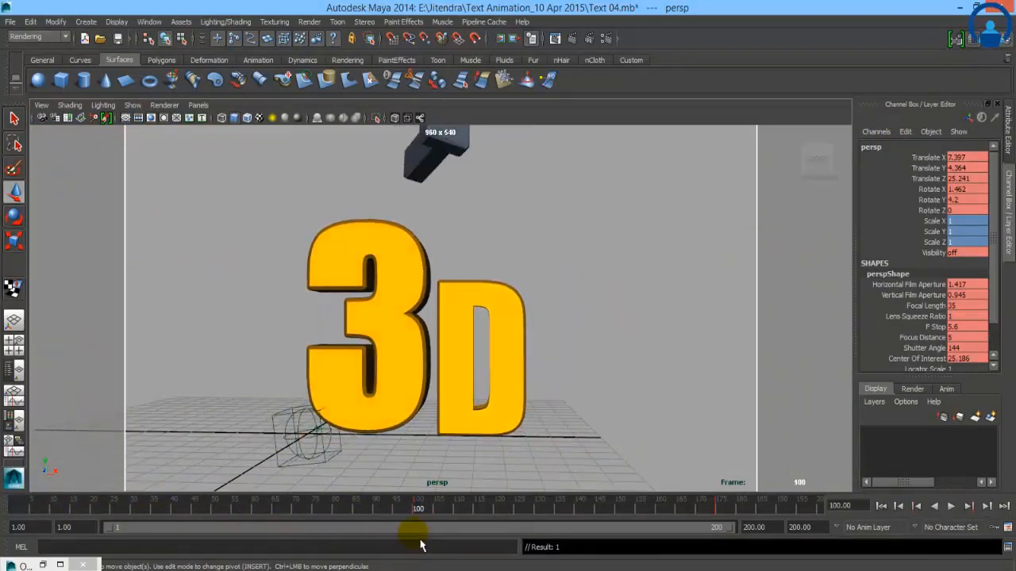
right_click_drag(544, 311, 399, 310, "alt")
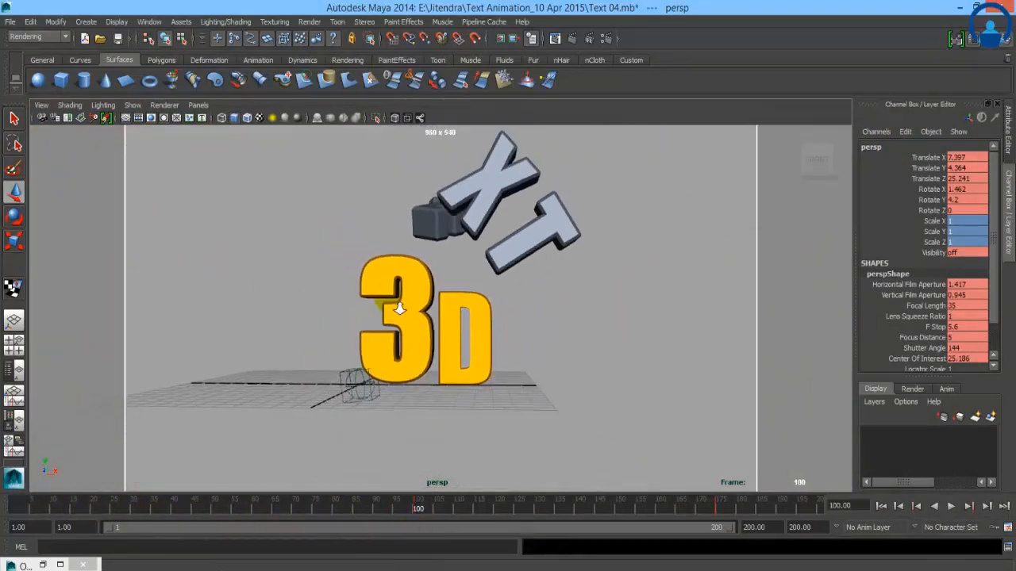
left_click(876, 135)
left_click(881, 158)
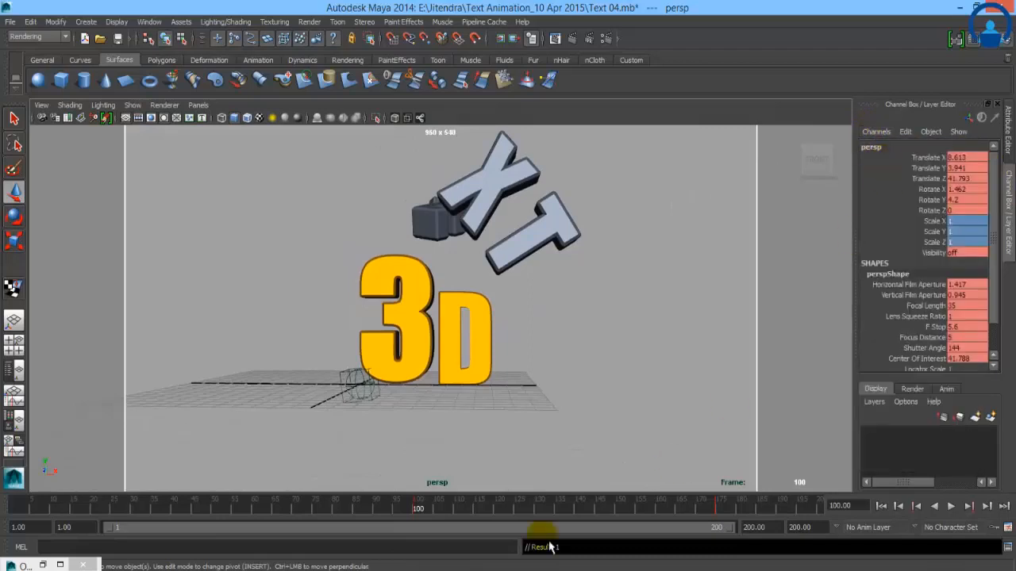
- Play the animation from frame 1 to check the new camera view, and return to frame 1
left_click(8, 509)
key("alt+v")
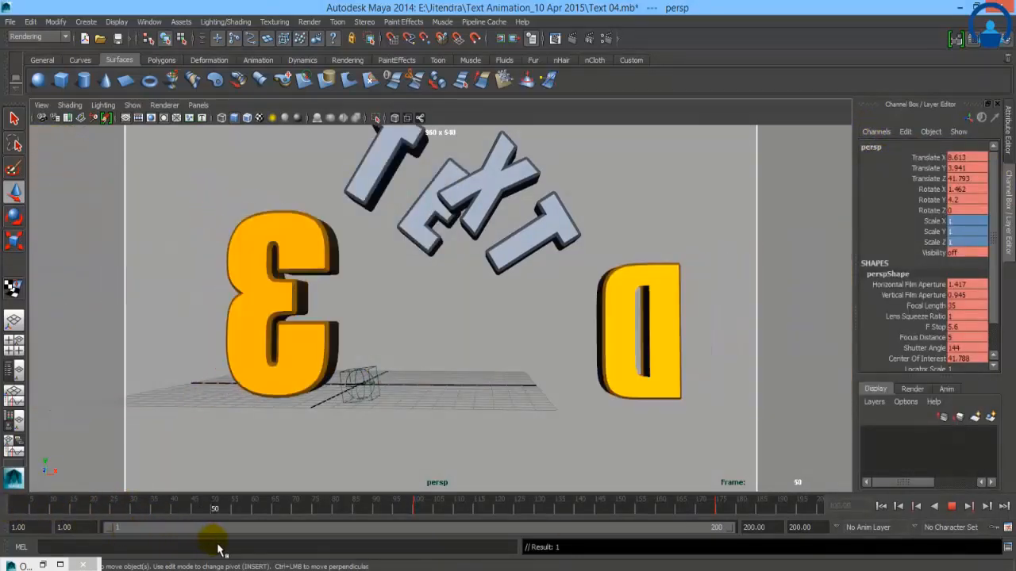
left_click_drag(154, 512, 10, 528)
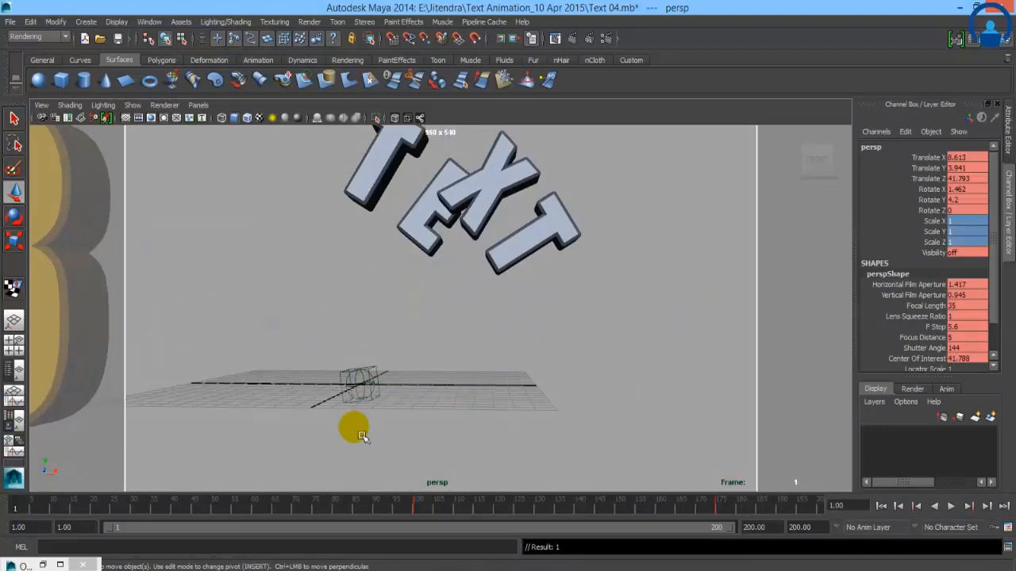
- Key all channels of the perspective camera again at frame 100
left_click(420, 515)
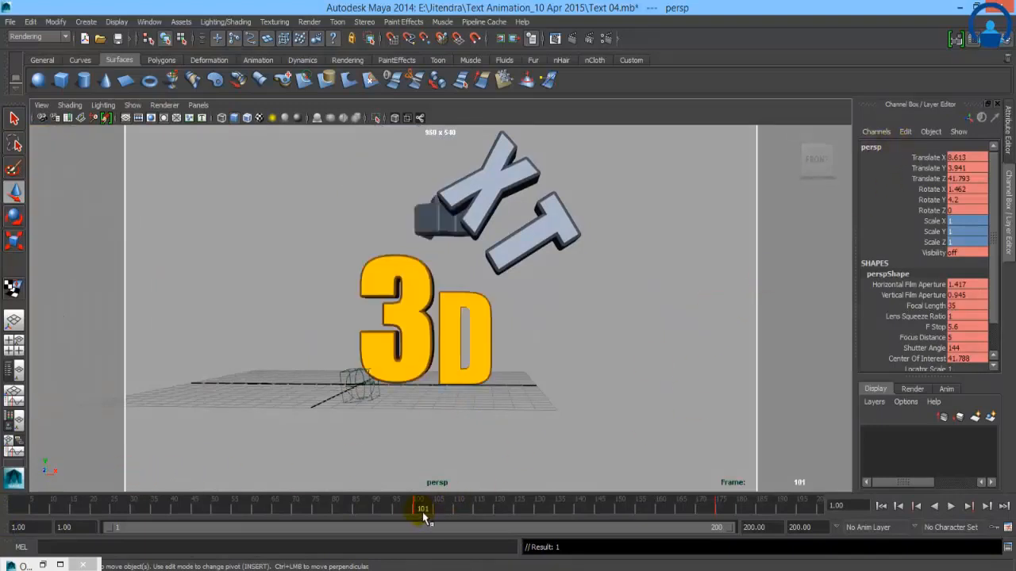
left_click(876, 131)
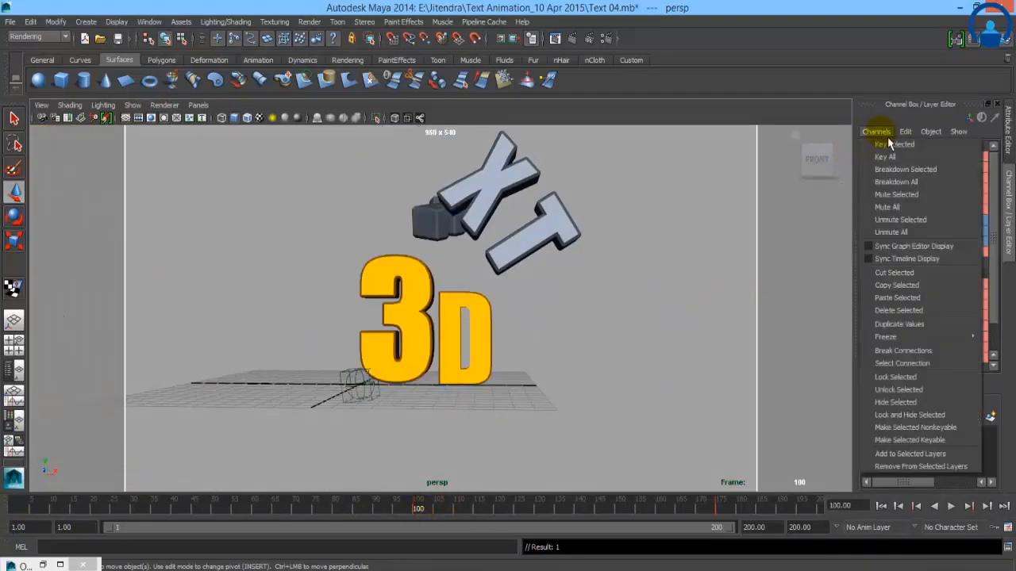
left_click(873, 156)
- Play the animation up to frame 100 to check which TEXT letters show in the camera before their entrance
left_click_drag(421, 508, 36, 516)
key("alt+v")
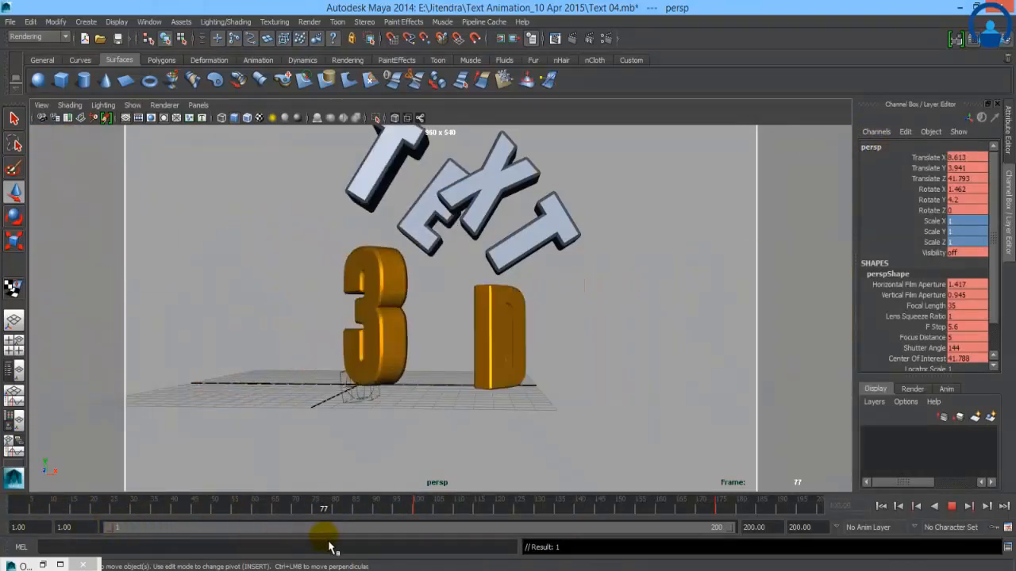
left_click_drag(237, 512, 423, 533)
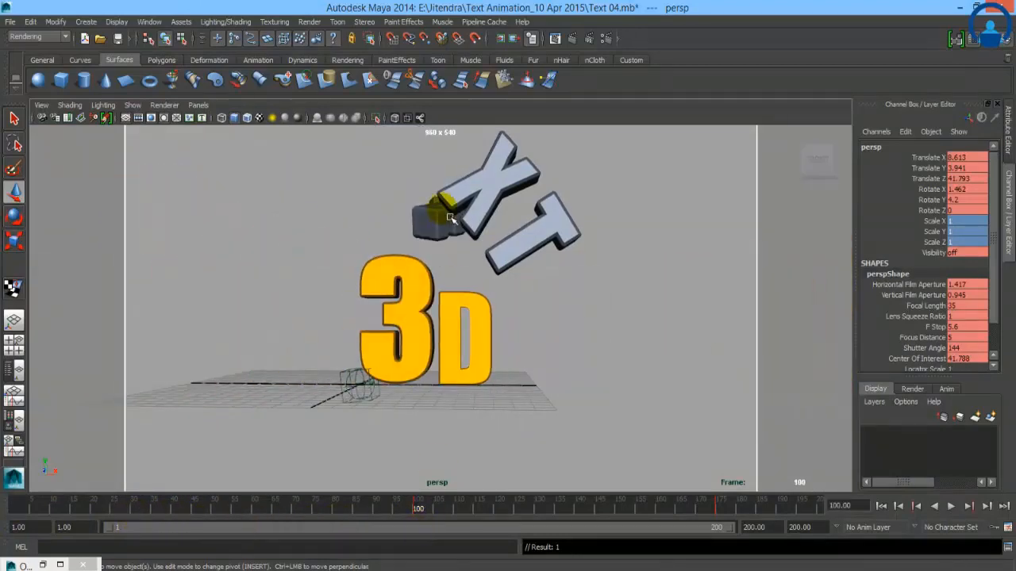
- In the four-view layout, select the E's group, E_Grp, and move it to about Translate Y -0.76 and Z 32.59 at frame 90
key("space")
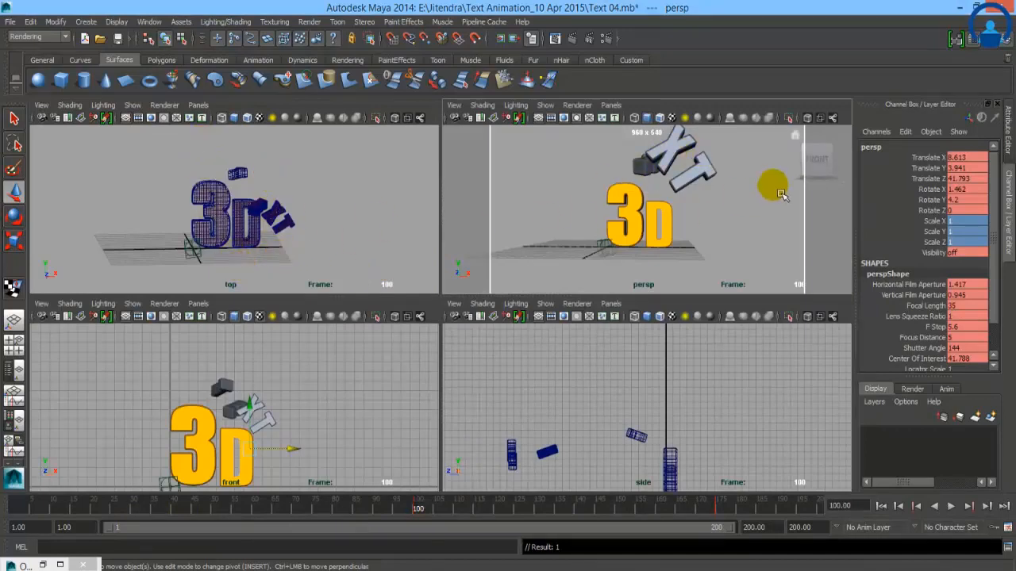
left_click(642, 168)
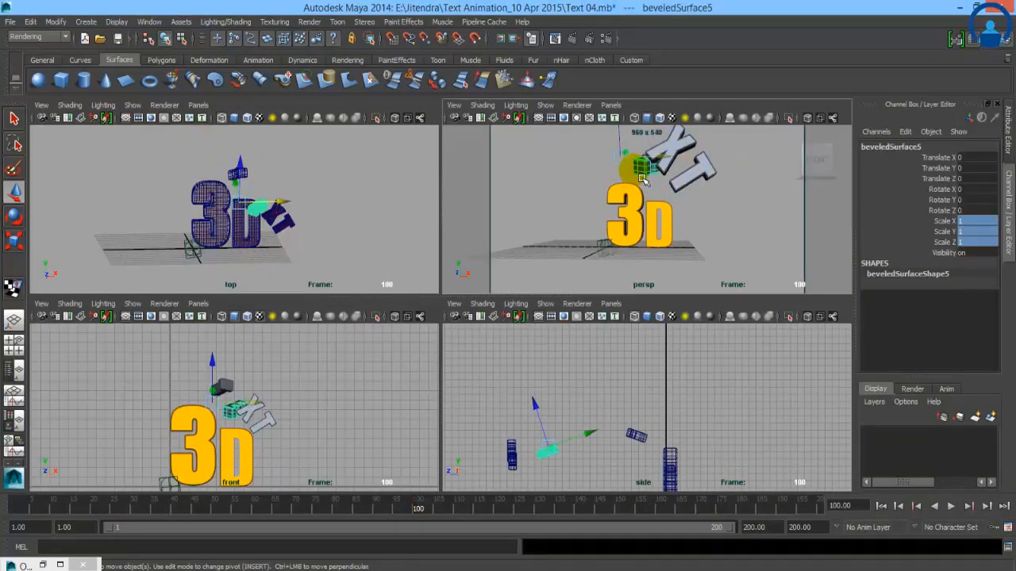
key("Up")
left_click(376, 511)
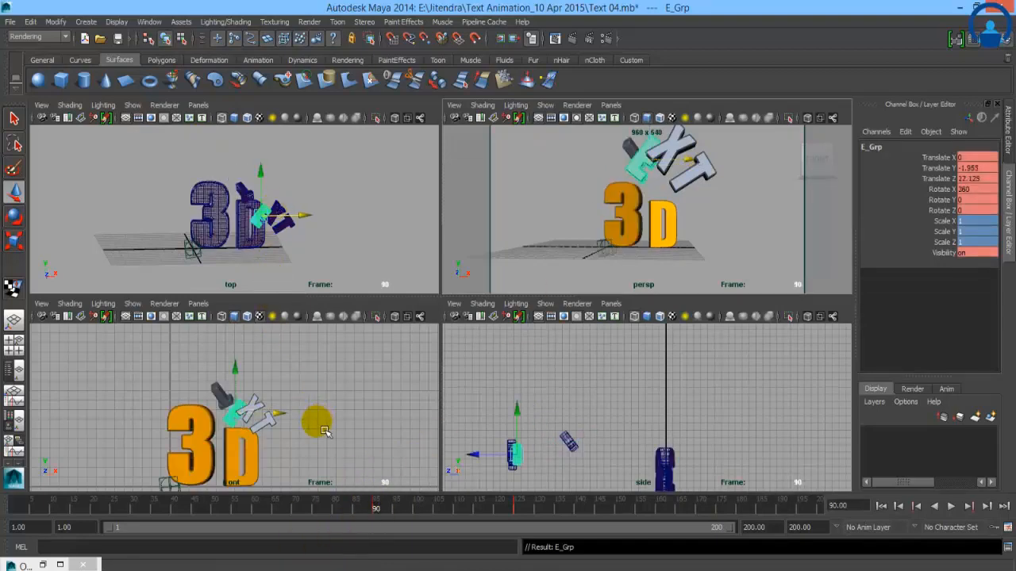
left_click_drag(482, 465, 411, 465)
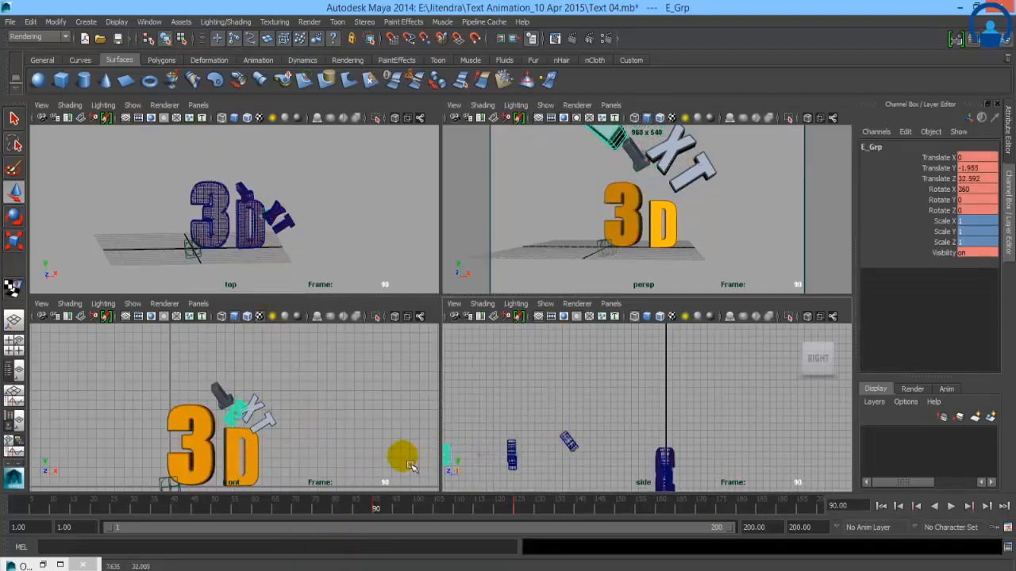
mouse_move(442, 415)
left_mouse_down()
mouse_move(450, 441)
mouse_move(447, 415)
mouse_move(454, 419)
left_mouse_up()
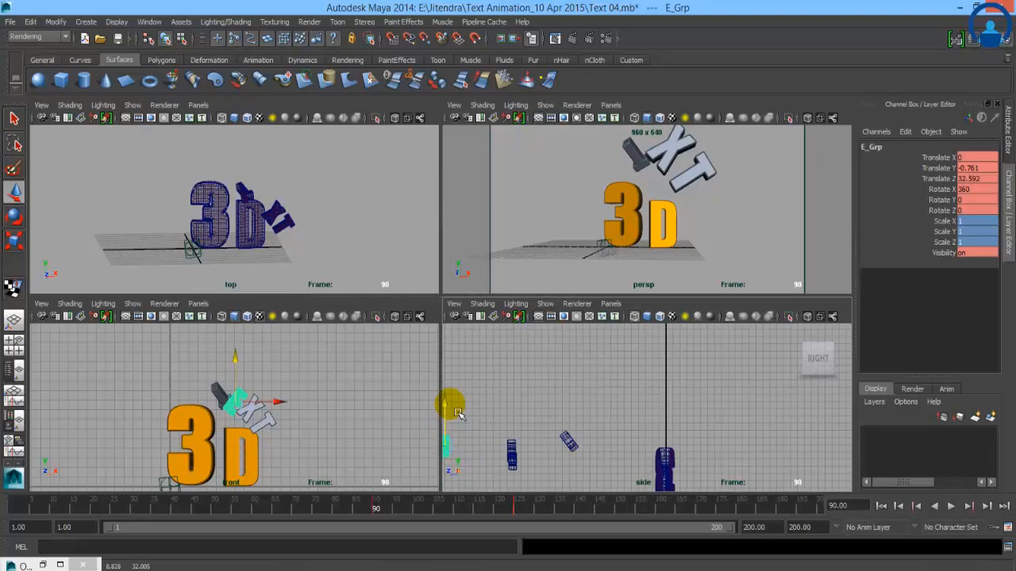
- Select the first T's group, T_grp, and move it to about Translate Y -0.49 and Z 29.08 at its frame 75 key
left_click(630, 150)
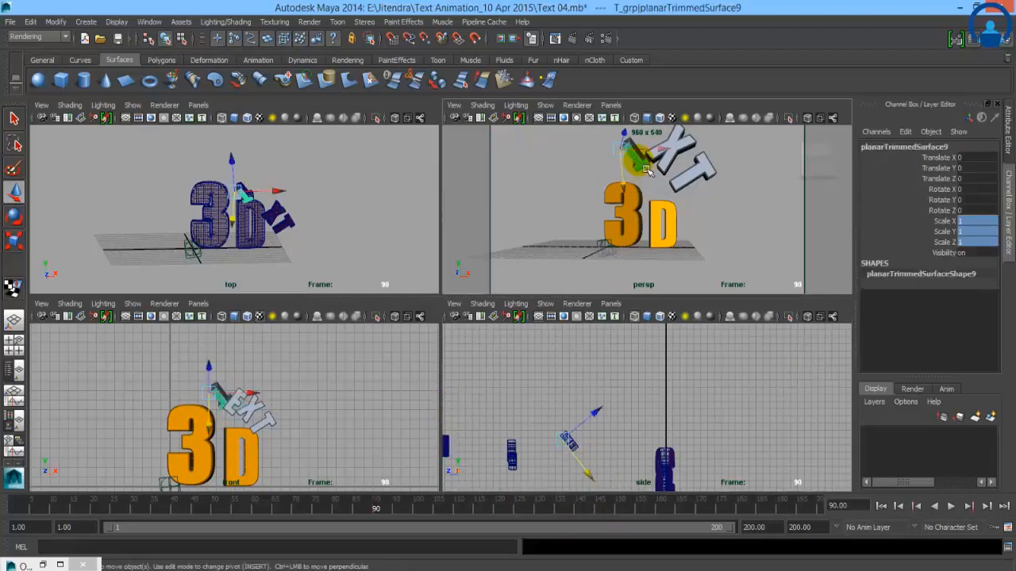
key("Up")
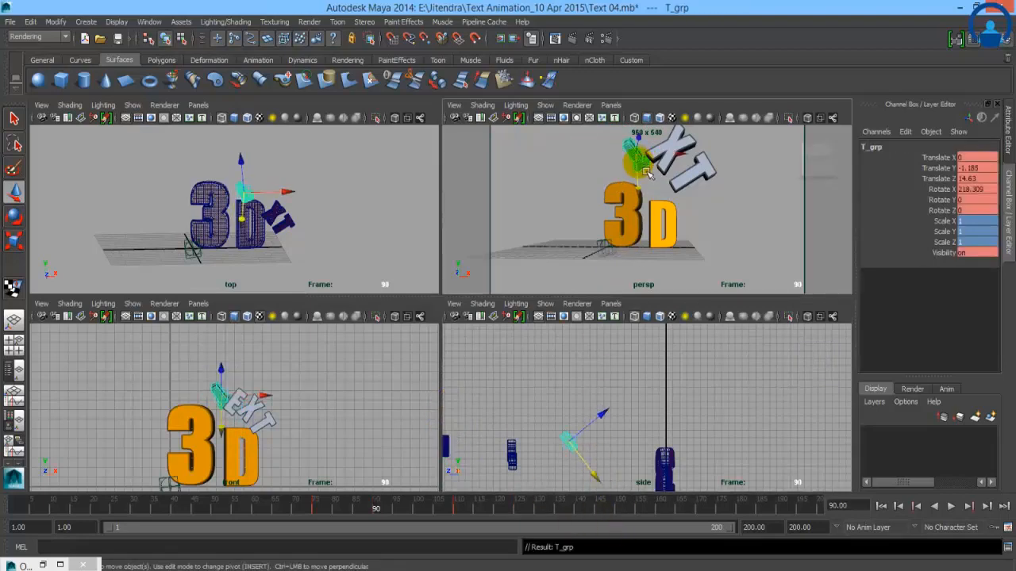
left_click(916, 507)
left_click_drag(481, 465, 446, 438)
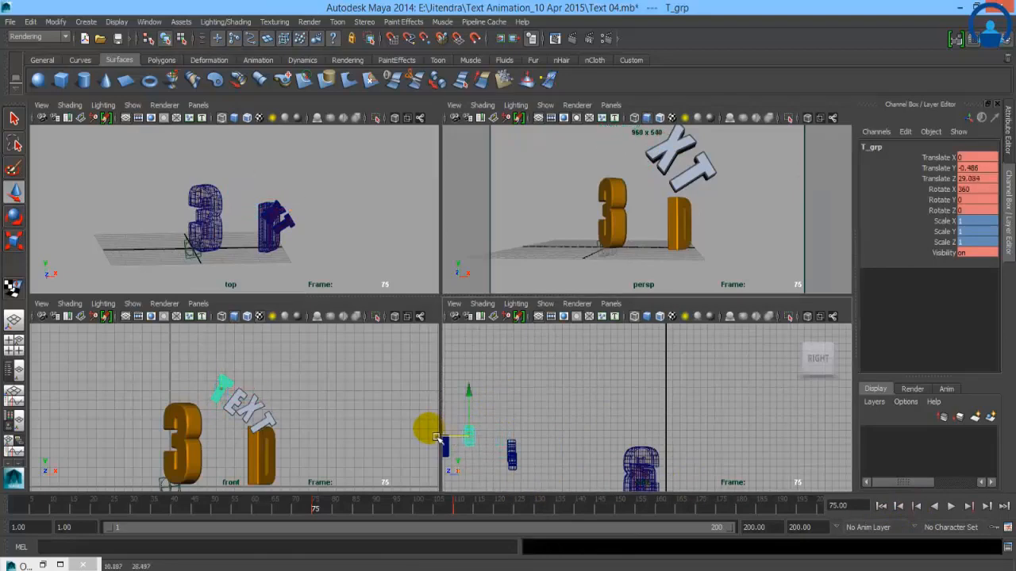
- Select the X letter's own group, X_grp, rather than the whole TEXT group
left_click(674, 163)
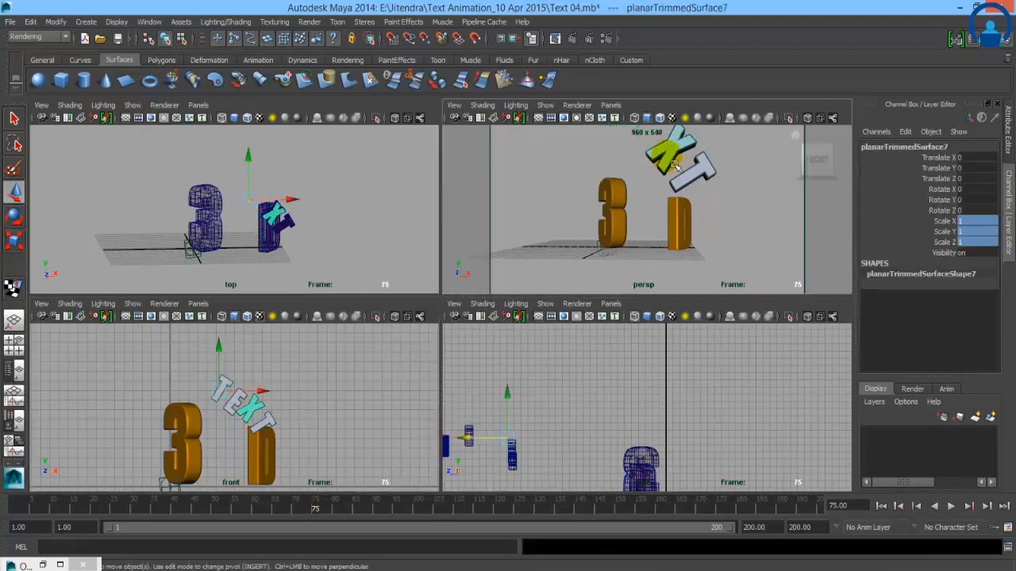
key("Up")
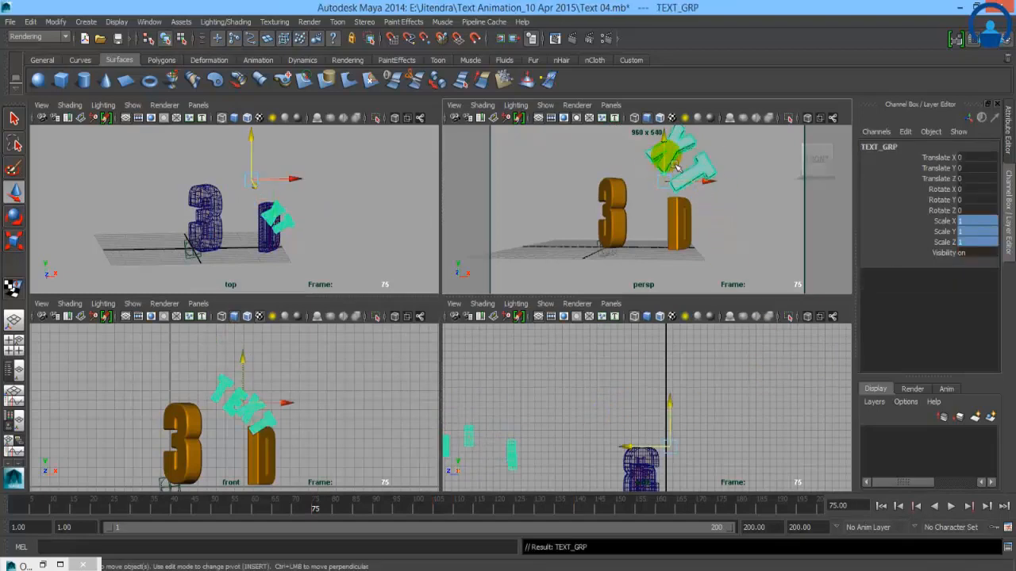
left_click(686, 155)
key("Up")
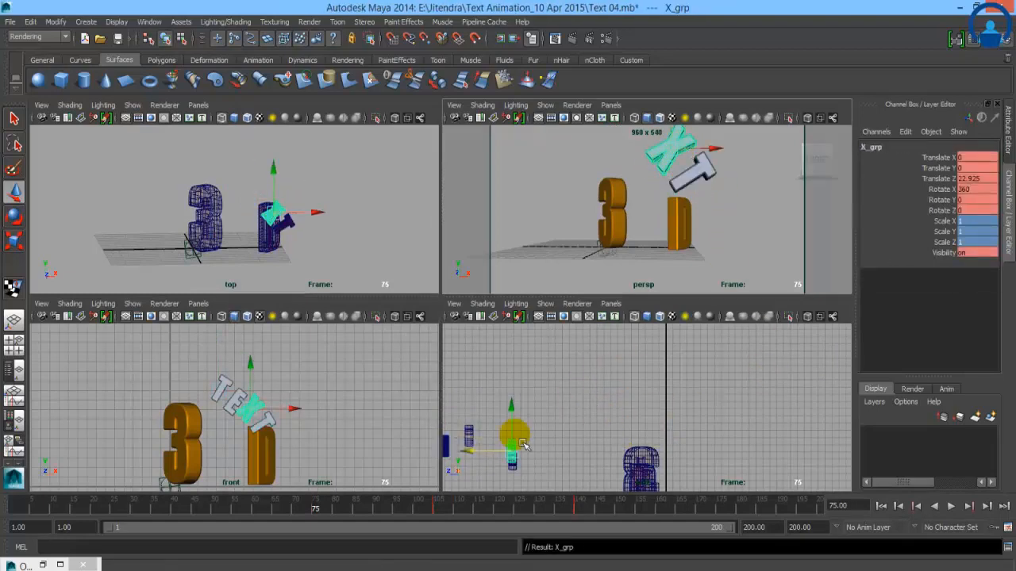
- Try keying the X's group at about Translate Z 35.6 on frame 75, and delete that key
left_click_drag(475, 460, 421, 459)
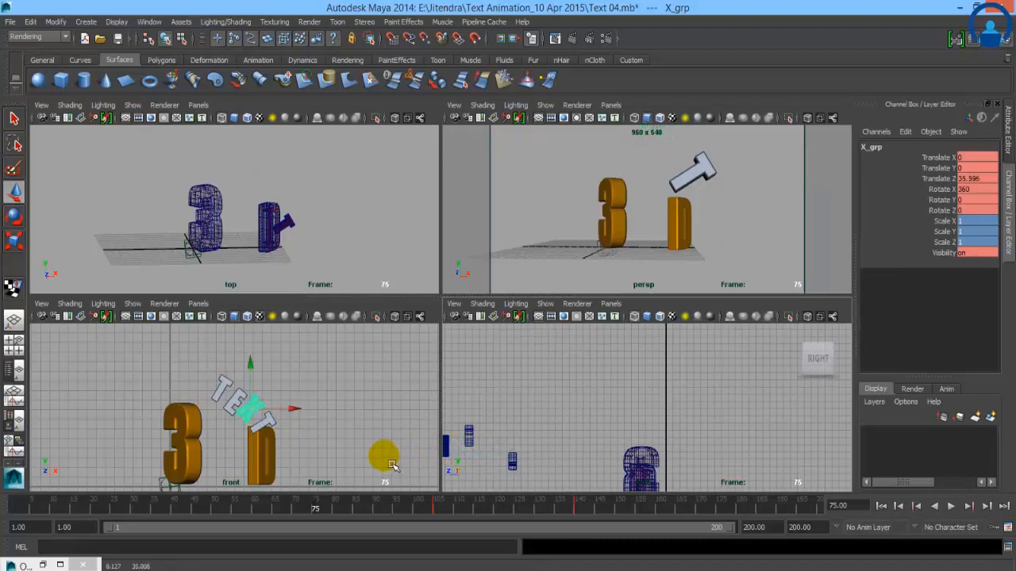
key("s")
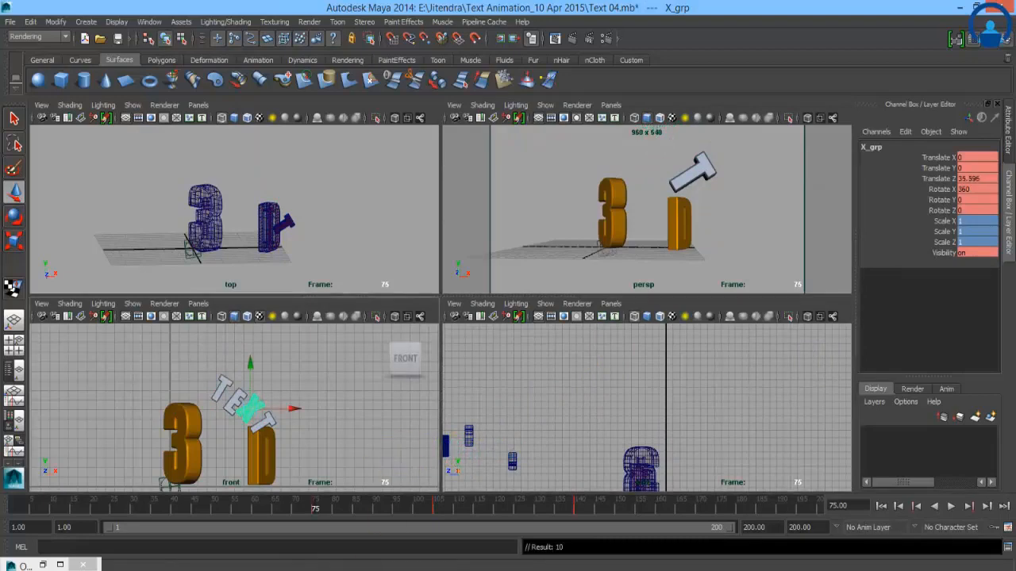
right_click(321, 521)
left_click(332, 324)
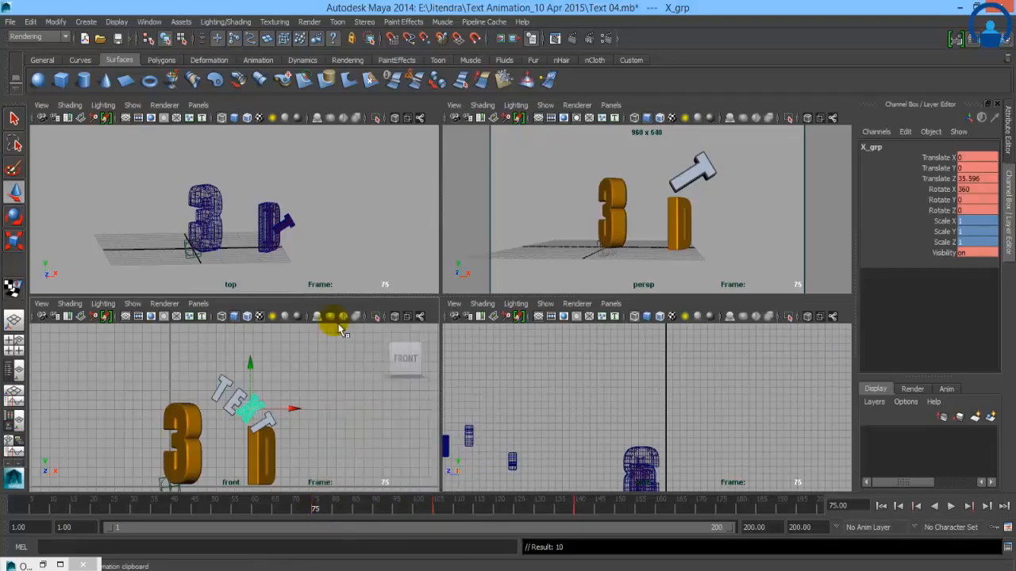
- Move the X's group to about Translate Z 39.29 at its first keyframe, frame 105, and key it
left_click_drag(468, 522, 437, 519)
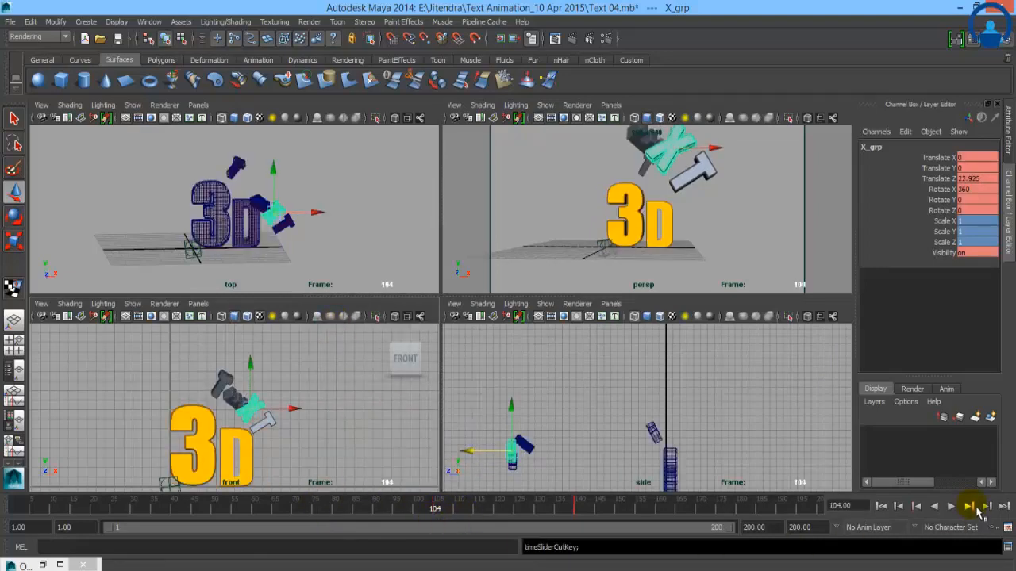
left_click(973, 507)
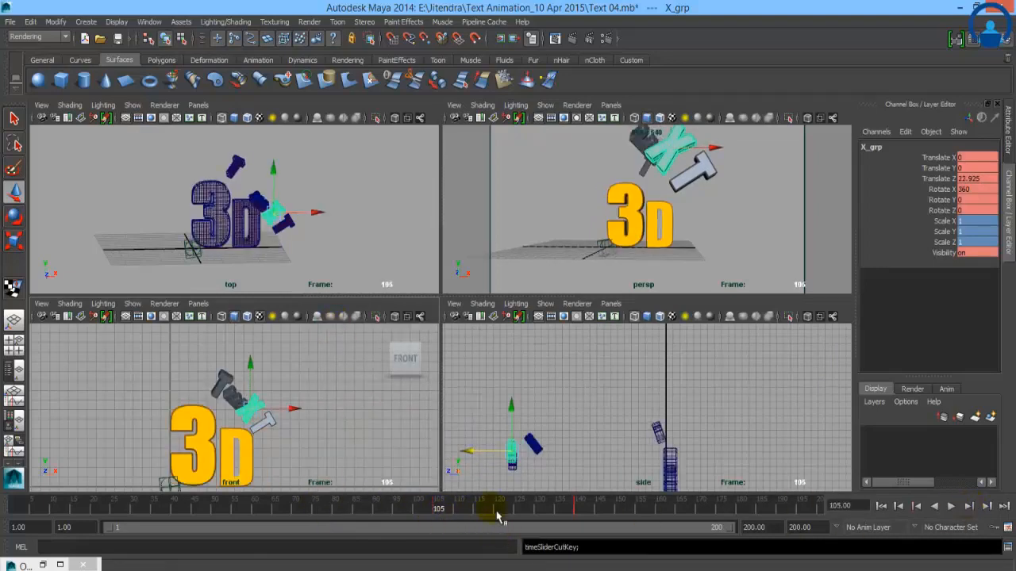
left_click_drag(467, 450, 397, 464)
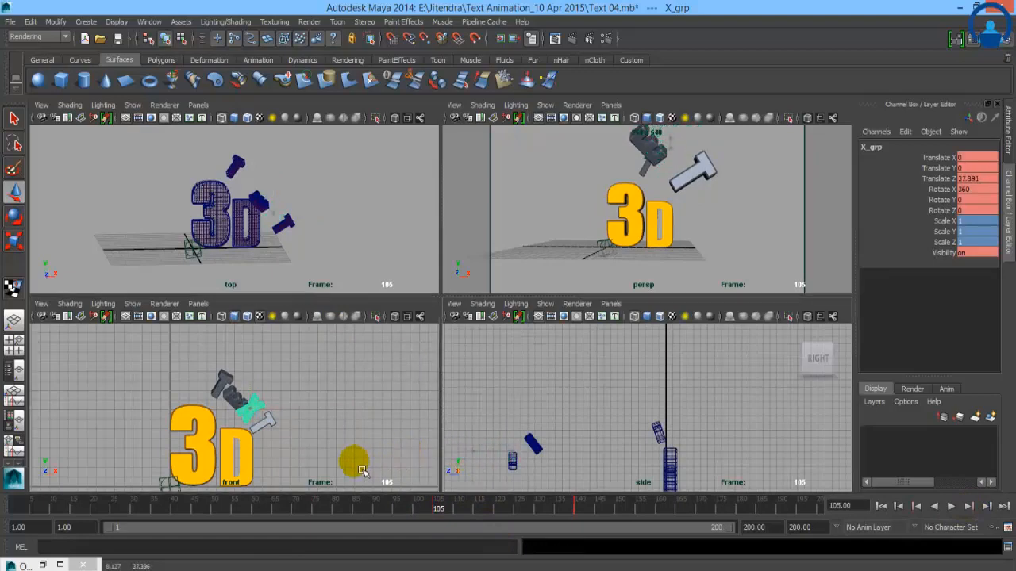
key("s")
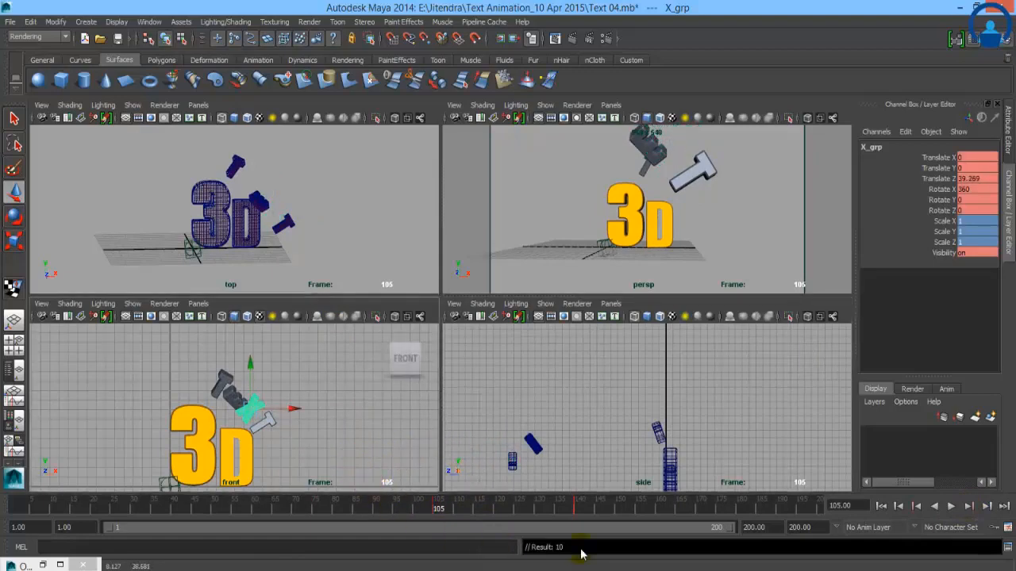
- Select the last T's group, T_grp1, and key it at about Translate Z 36.45 on its first keyframe, frame 120
left_click(693, 181)
key("Up")
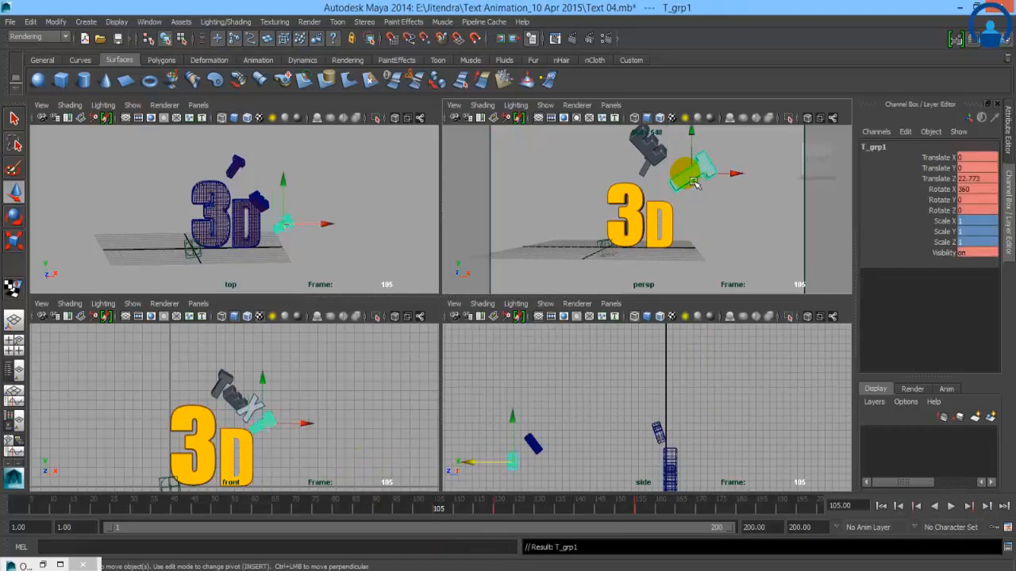
left_click(969, 507)
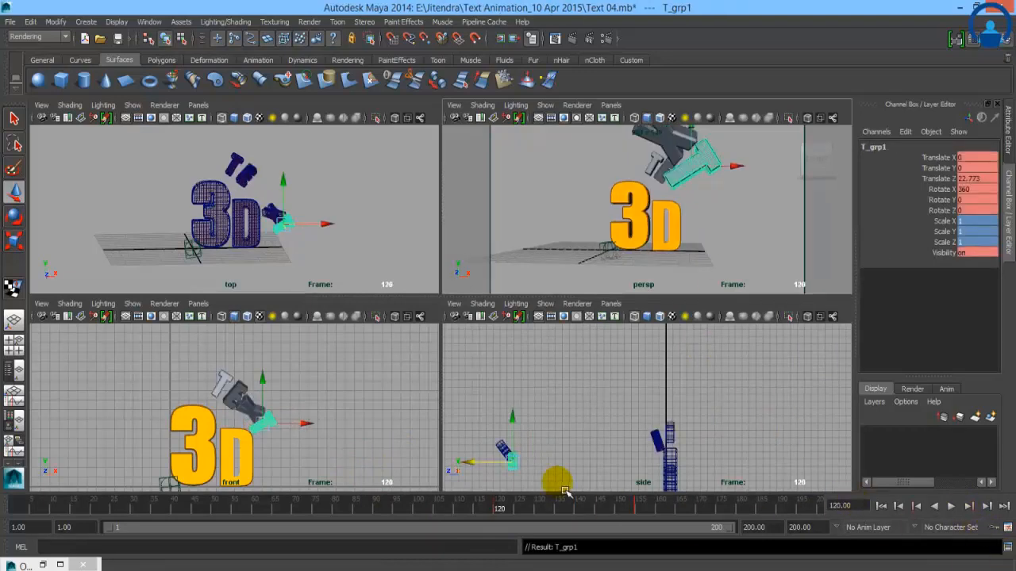
middle_click_drag(564, 492, 387, 483)
key("s")
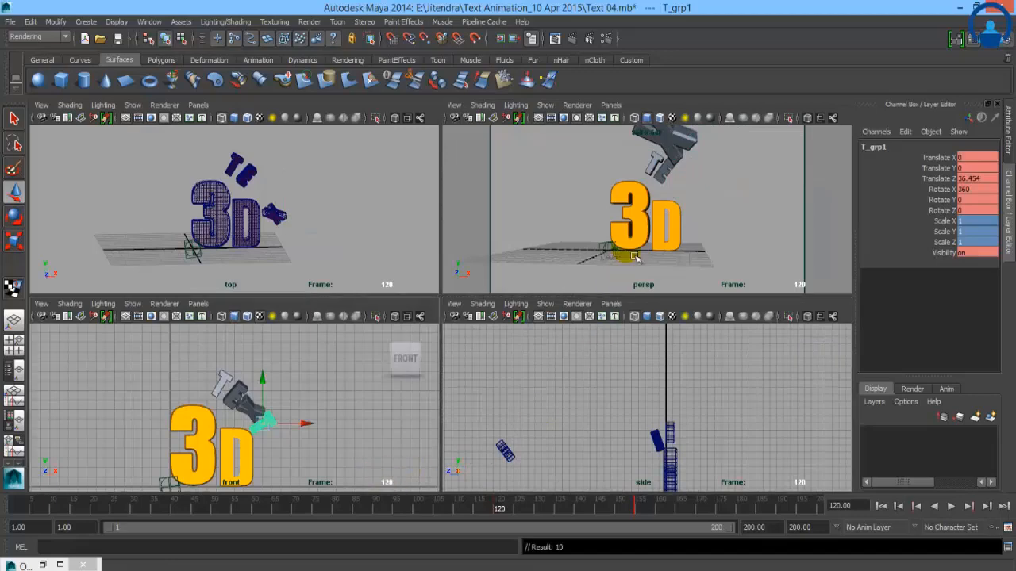
- Select the E's group, E_Grp, and play the whole animation from the start in the maximized perspective view
left_click(678, 176)
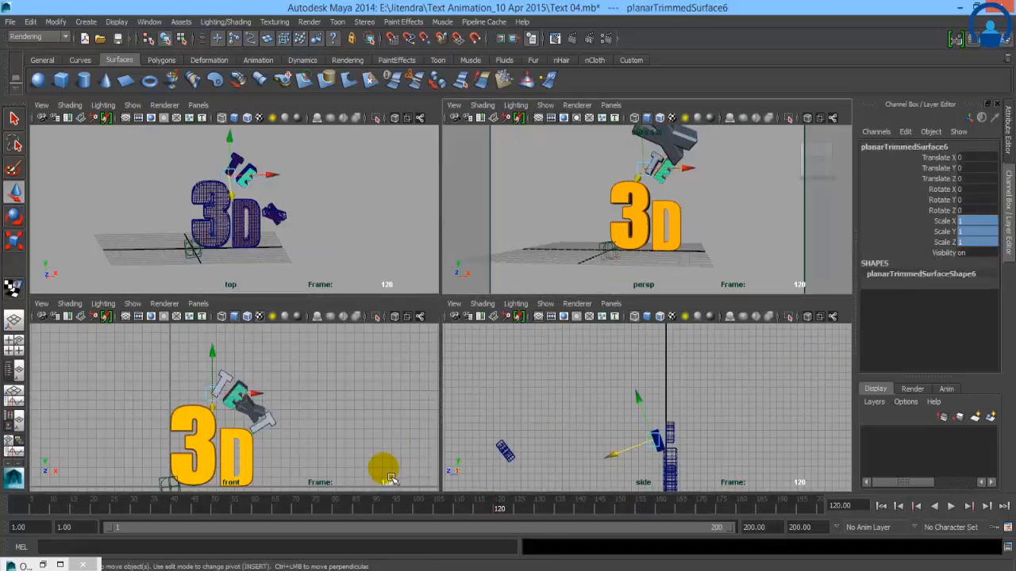
key("Up")
left_click_drag(393, 513, 482, 510)
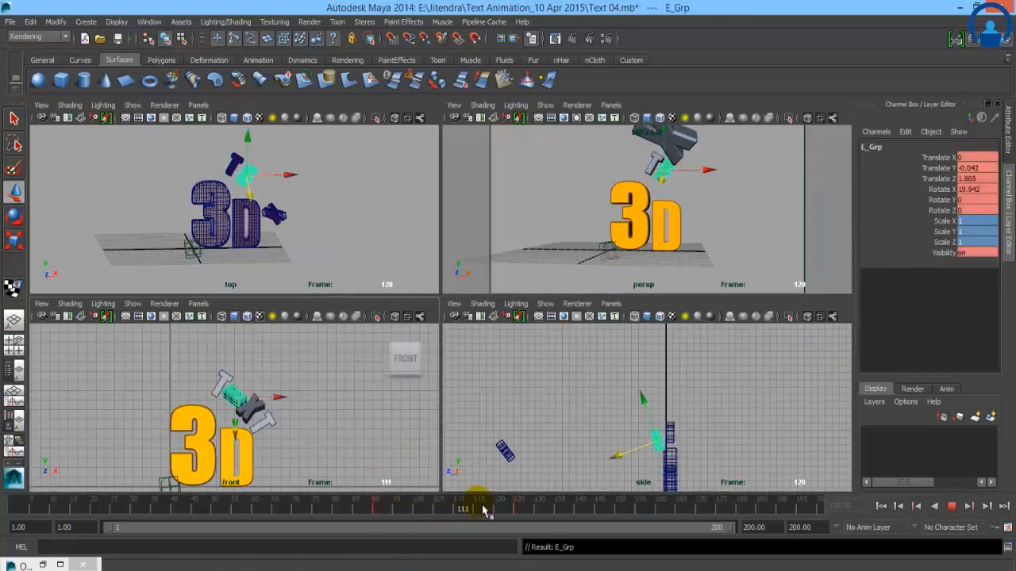
key("space")
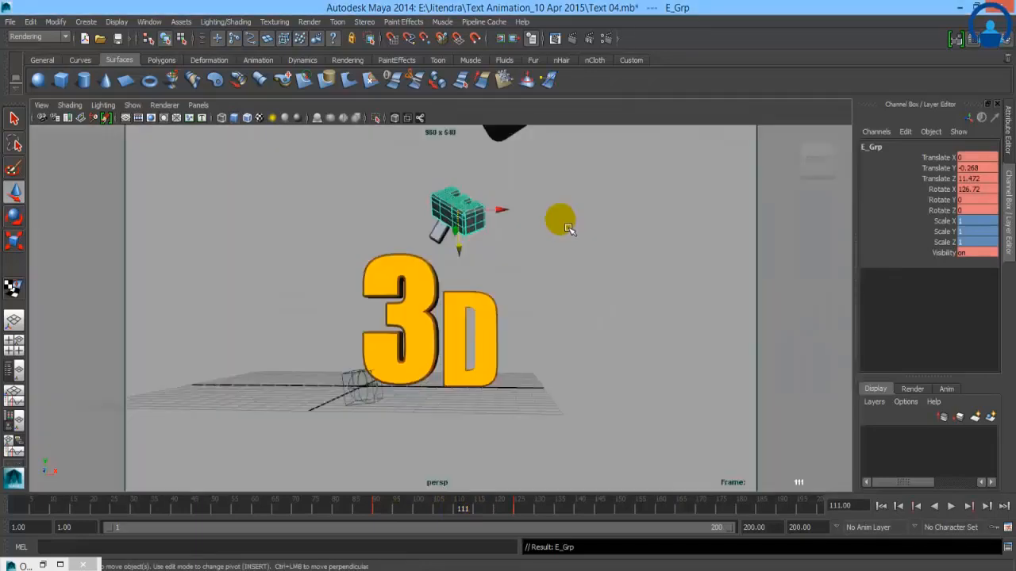
left_click(881, 505)
left_click(951, 506)
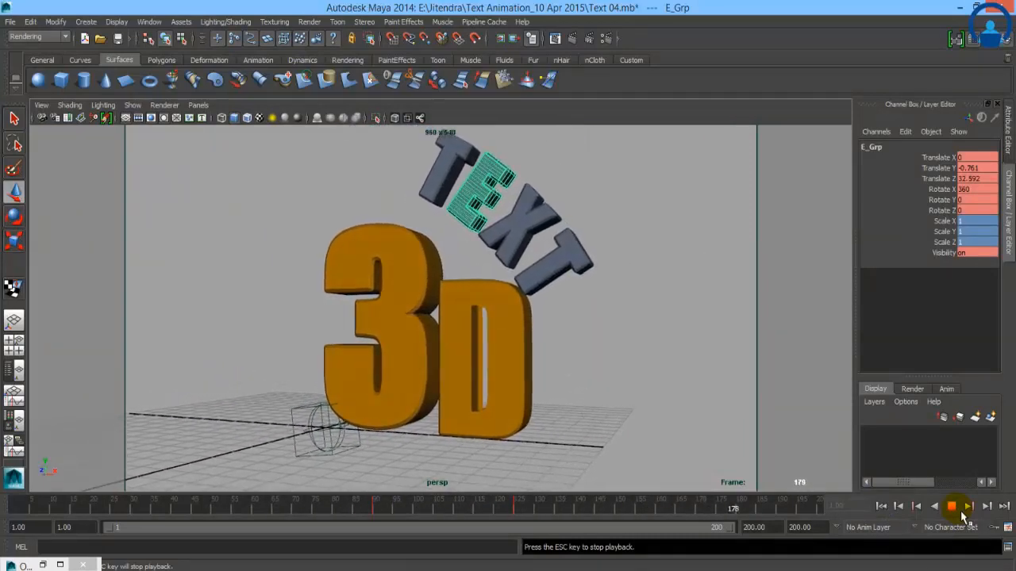
left_click(956, 508)
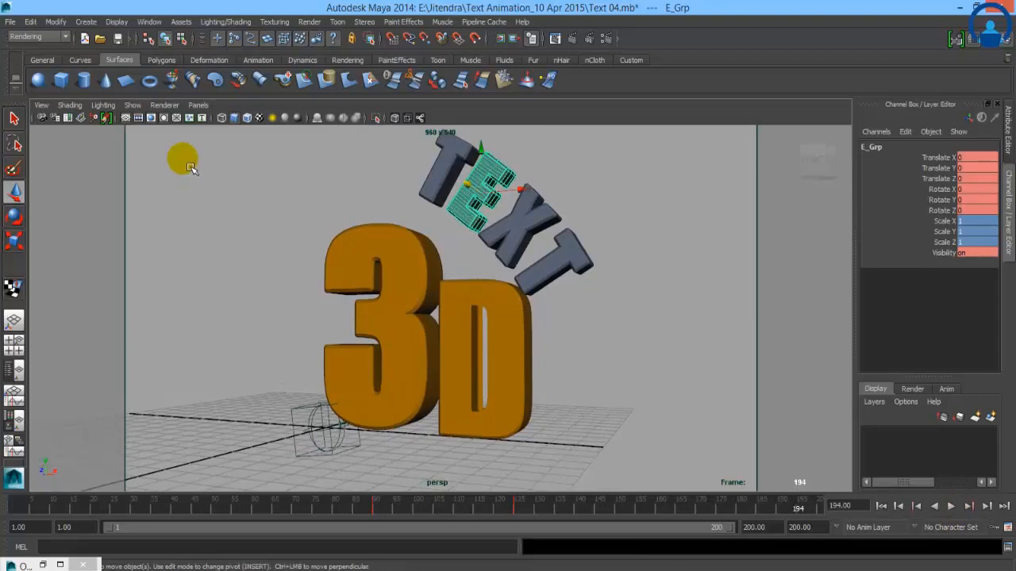
- Save the scene and clear the selection
left_click(118, 39)
left_click(124, 568)
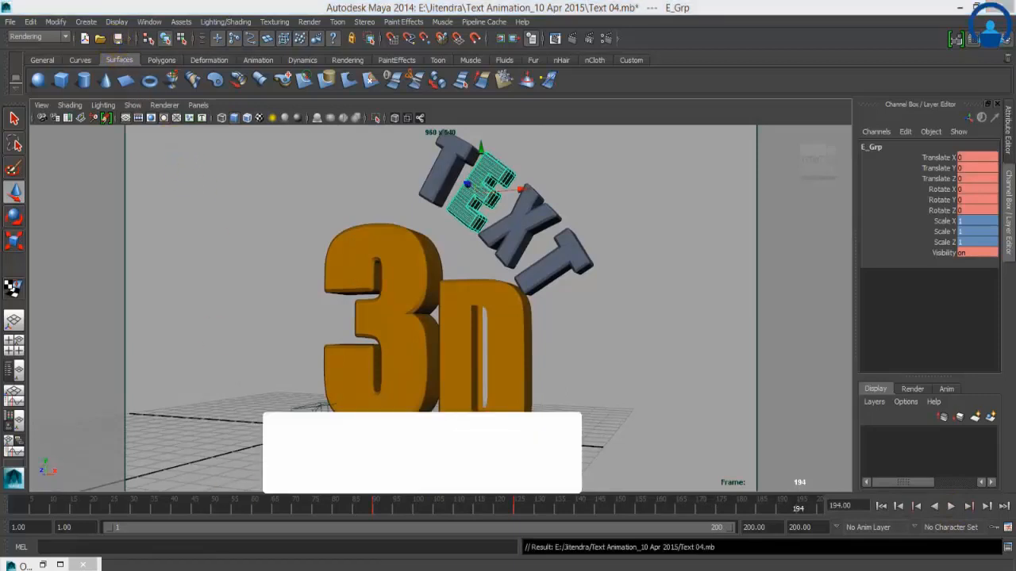
left_click(528, 459)
left_click(695, 457)
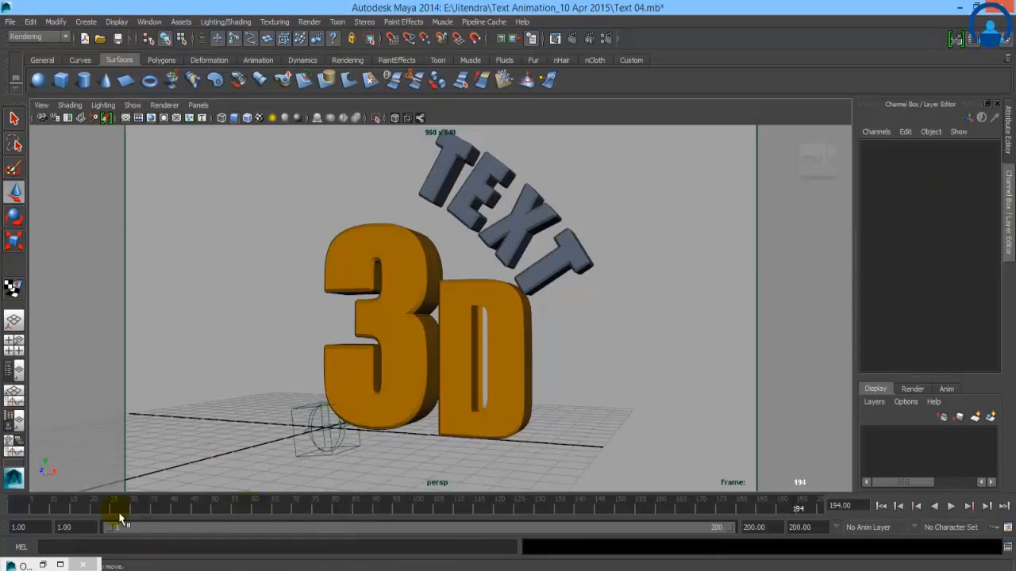
- Go to frame 4, test-render it from the perspective camera, and close the Render View
mouse_move(119, 519)
left_mouse_down()
mouse_move(365, 511)
mouse_move(291, 512)
mouse_move(222, 529)
mouse_move(27, 512)
left_mouse_up()
left_click(453, 181)
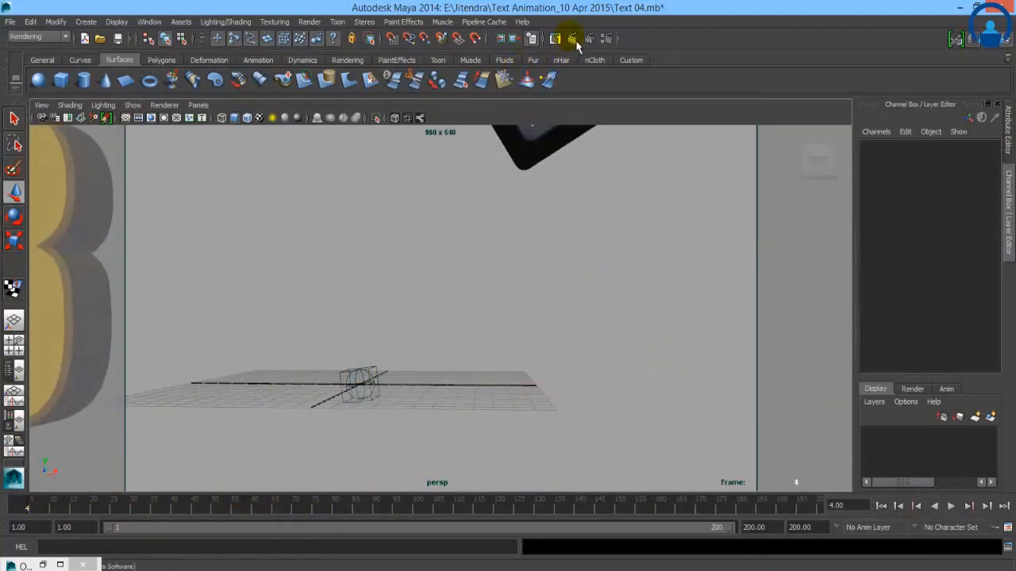
left_click(572, 39)
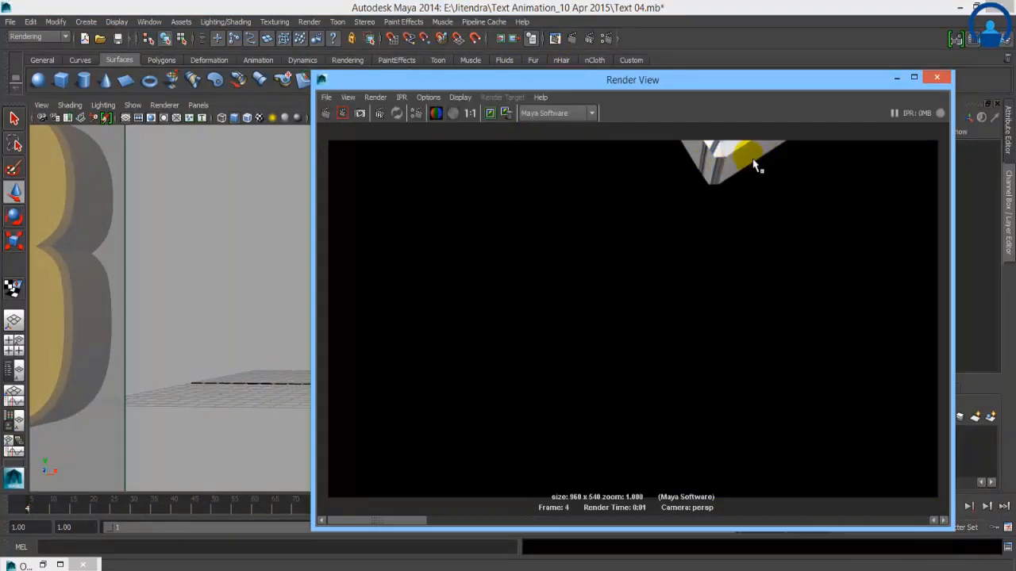
left_click(936, 78)
- Select the last T's group, T_grp1, go to its frame 120 key, and frame the letters in the side view
left_click(528, 172)
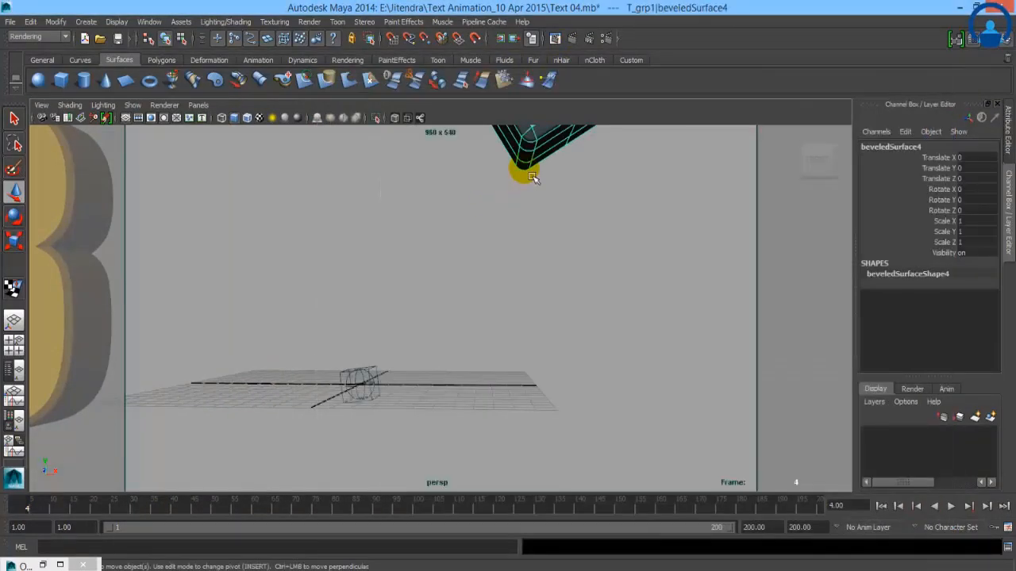
key("space")
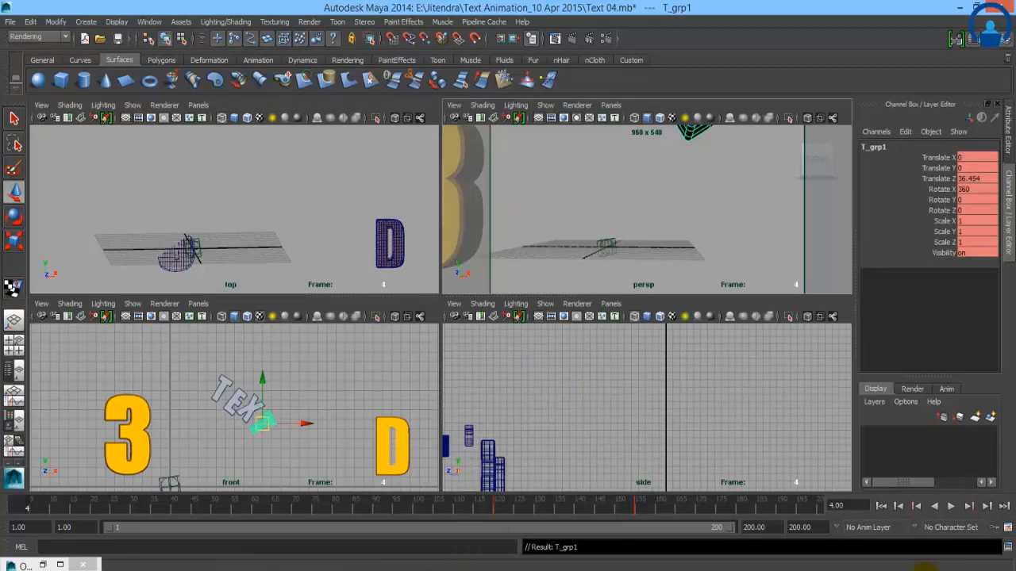
left_click(984, 506)
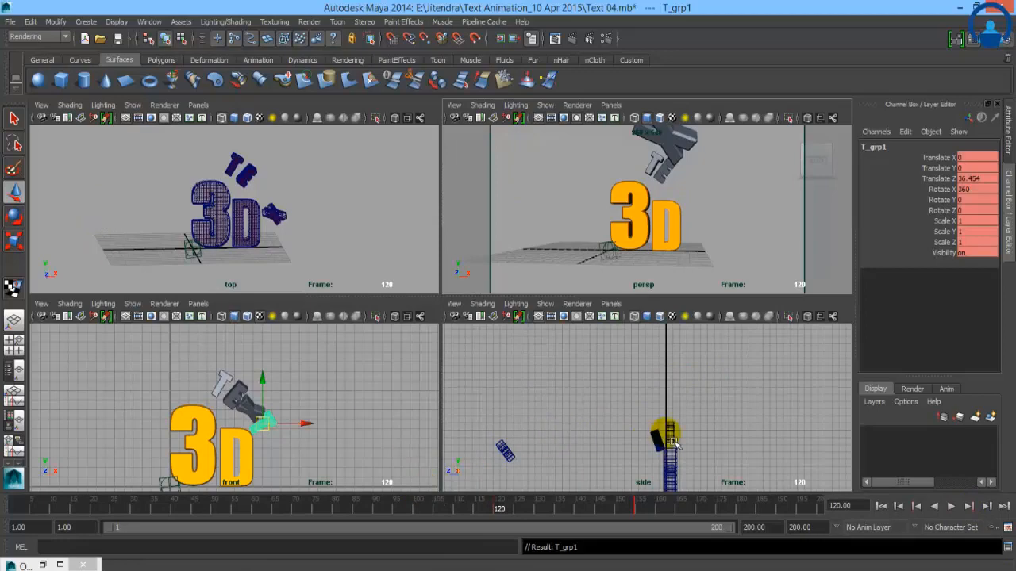
right_click_drag(673, 440, 518, 424, "alt")
middle_click_drag(538, 436, 563, 385, "alt")
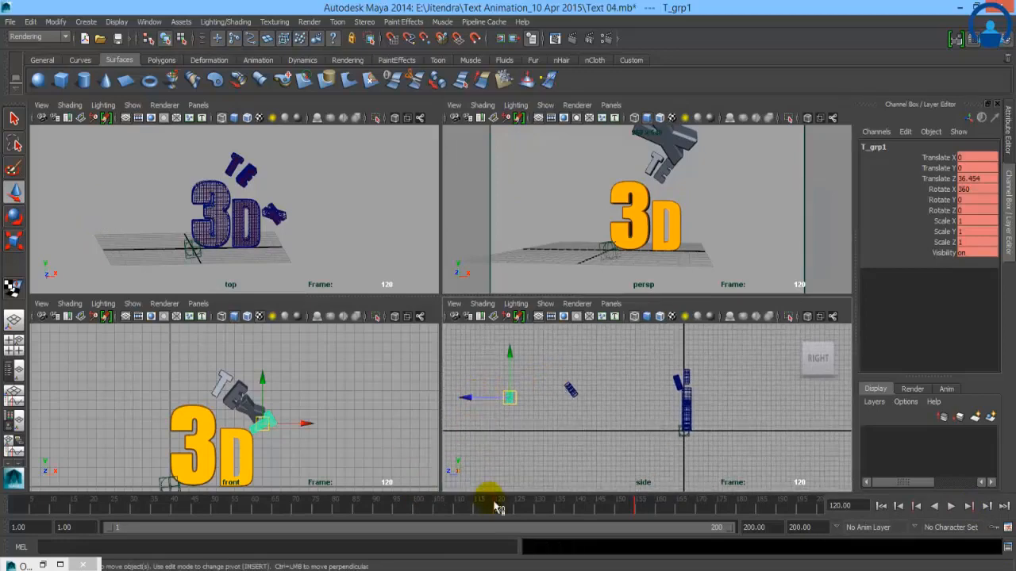
- Try moving the last T's group to about Translate Z 40.38 at frame 96, and undo the move
left_click(513, 369)
left_click_drag(513, 369, 513, 369)
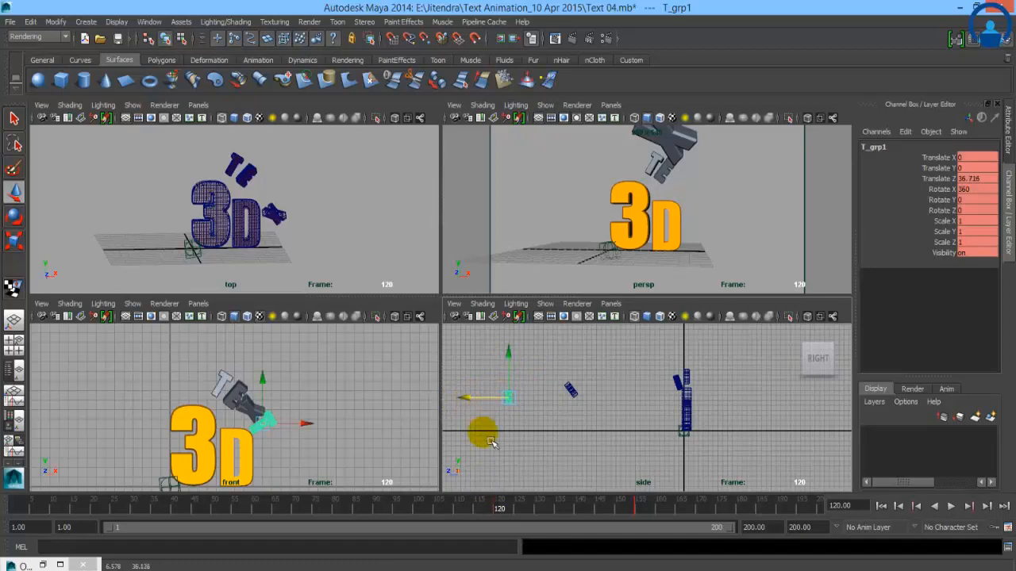
left_click_drag(399, 508, 403, 511)
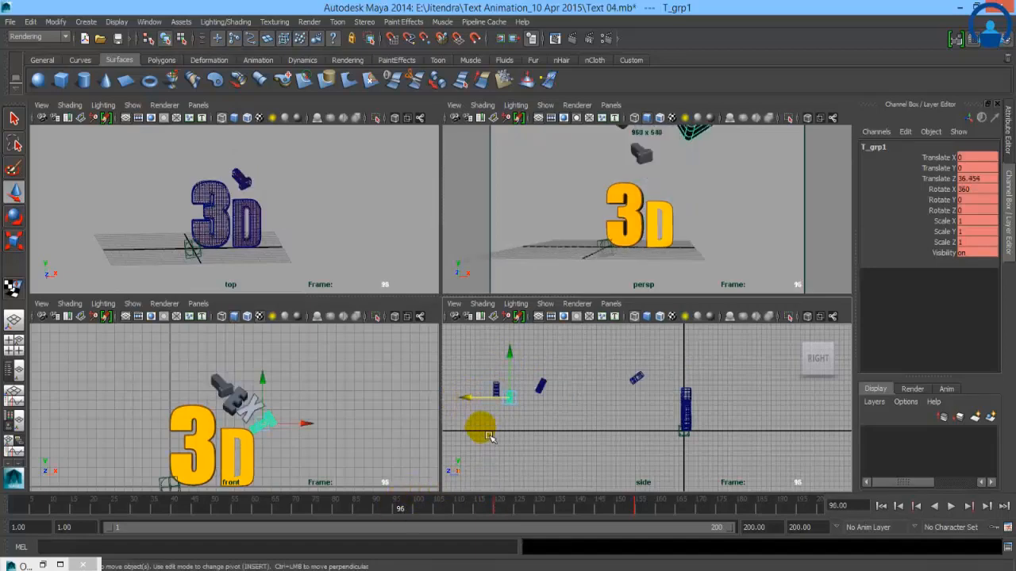
left_click_drag(481, 407, 465, 407)
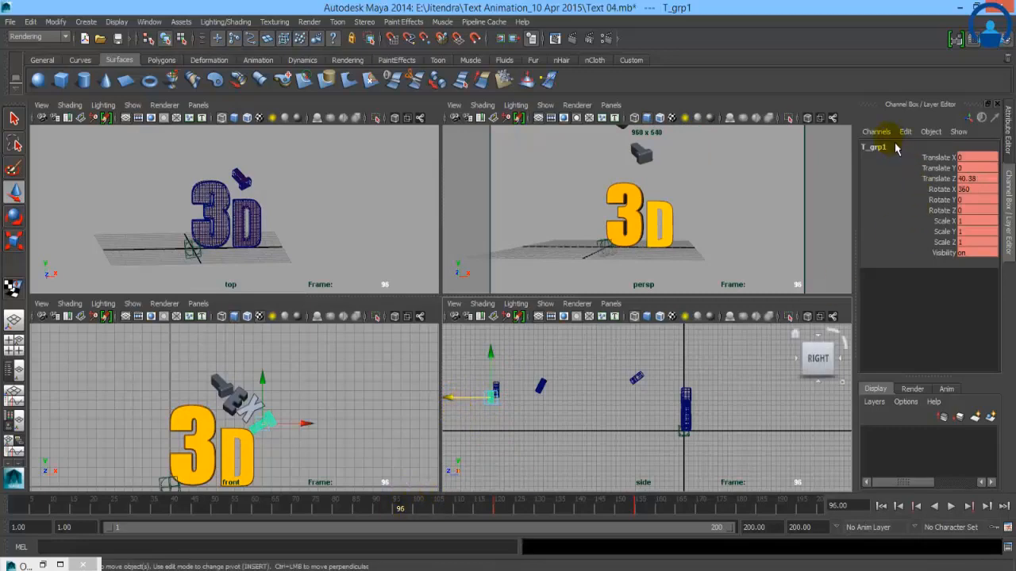
left_click(493, 512)
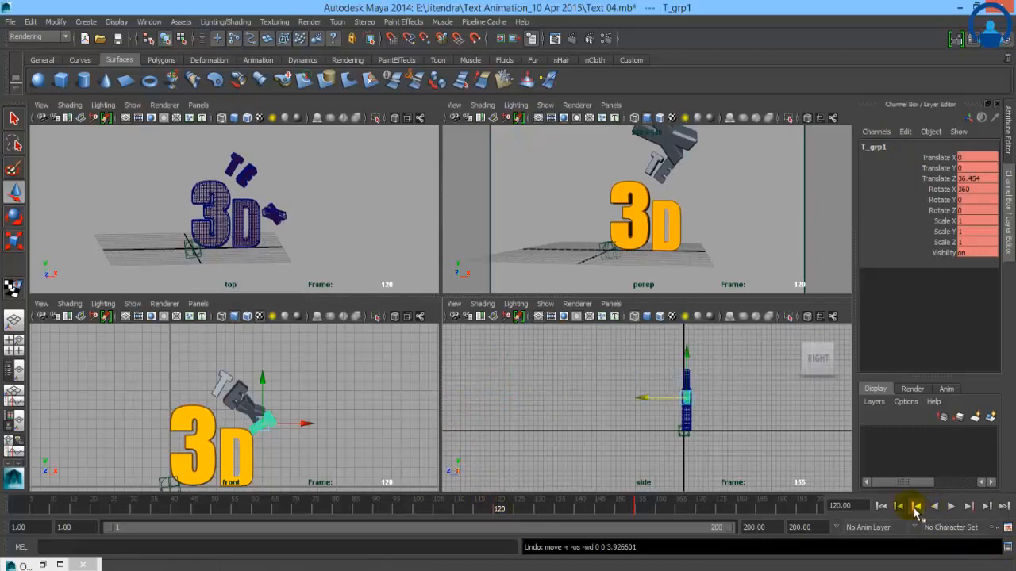
- Move the last T's group to about Translate Y -1.96 and Z 47.19 at frame 120, and key all its channels
left_click(916, 506)
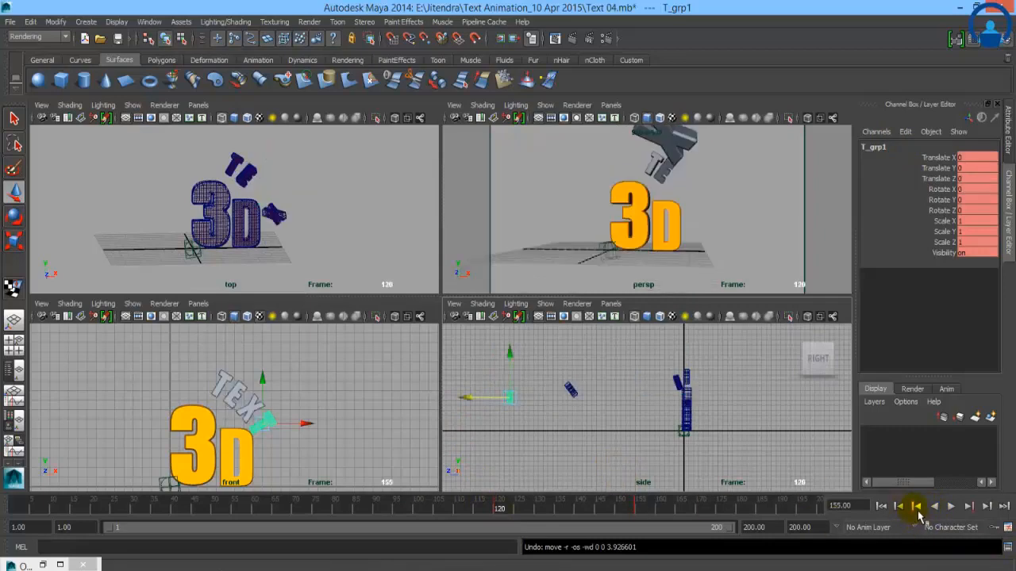
left_click(917, 508)
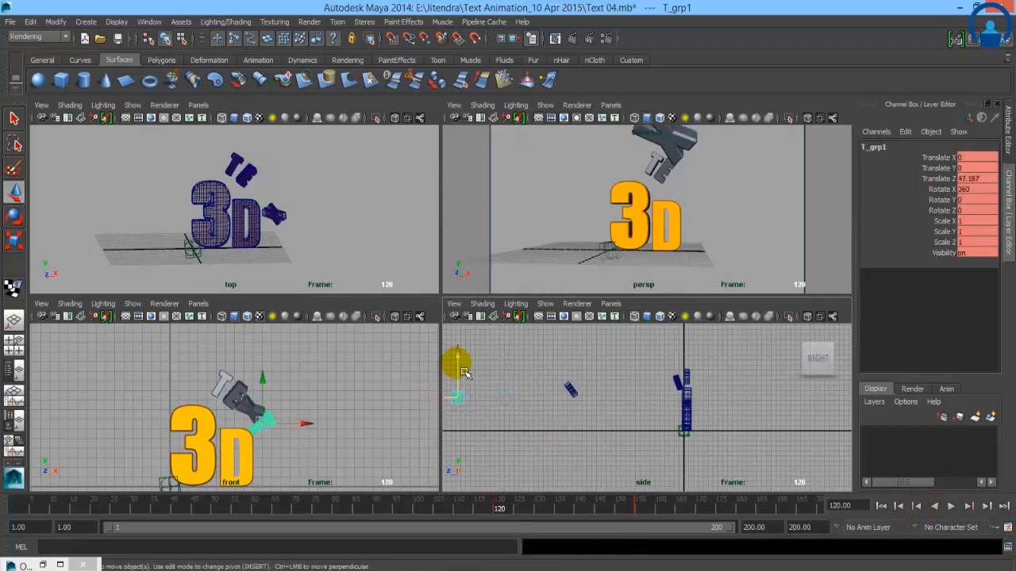
mouse_move(465, 366)
left_mouse_down()
mouse_move(464, 381)
mouse_move(468, 346)
mouse_move(467, 376)
left_mouse_up()
left_click(889, 134)
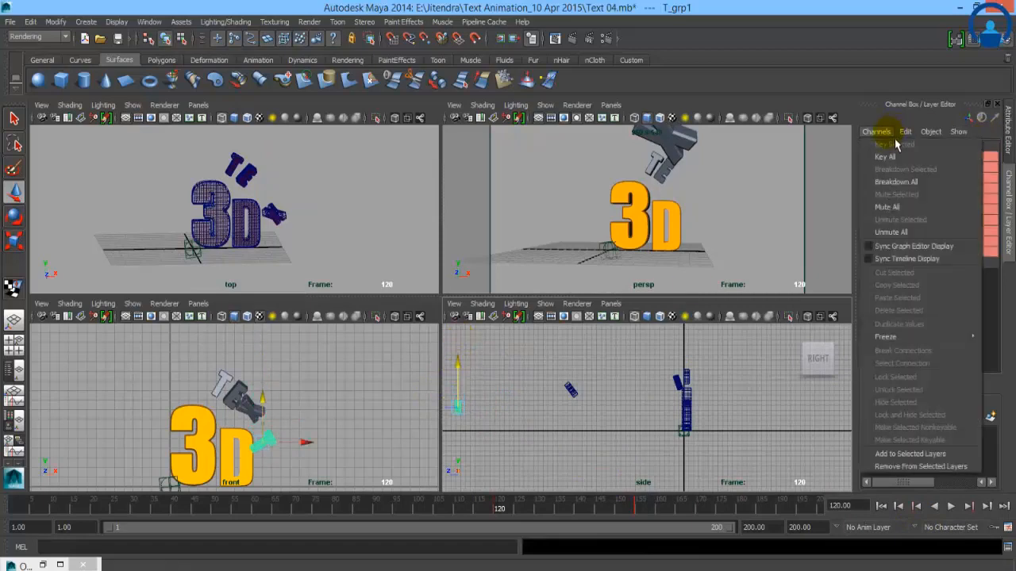
left_click(890, 157)
- Review the animation in the perspective view from frame 120 to frame 200, and save the scene
key("space")
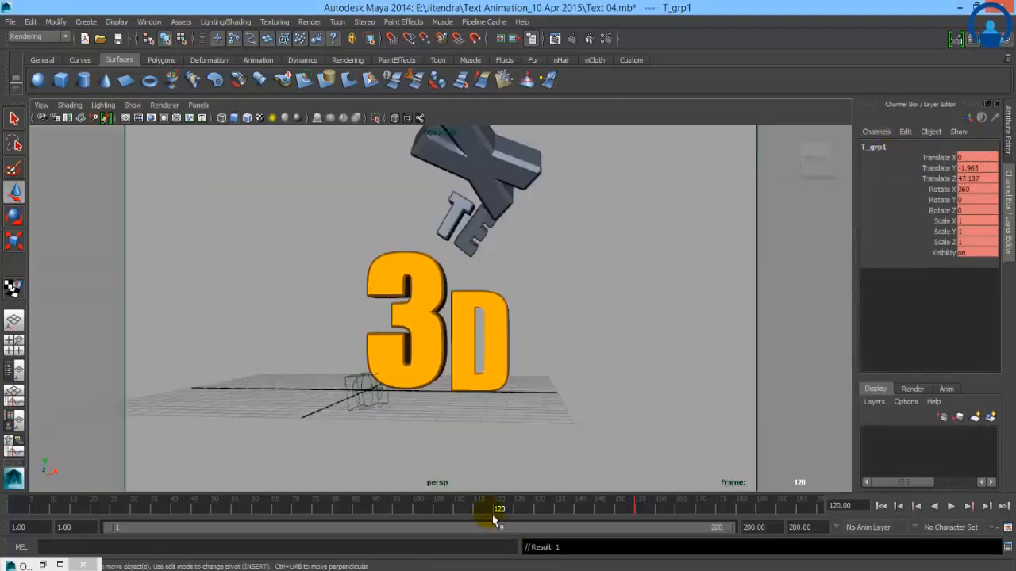
left_click_drag(494, 521, 920, 530)
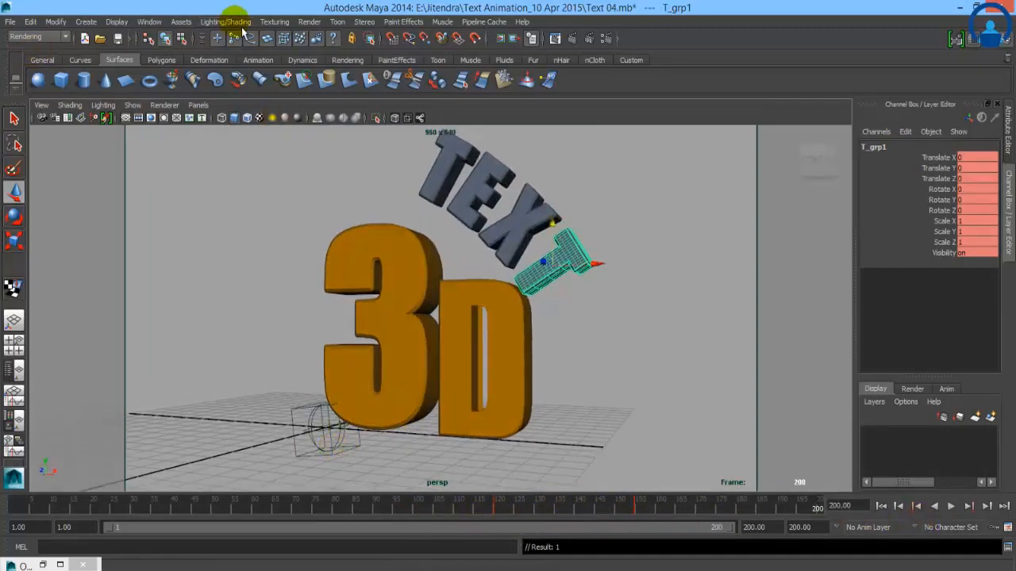
left_click(118, 38)
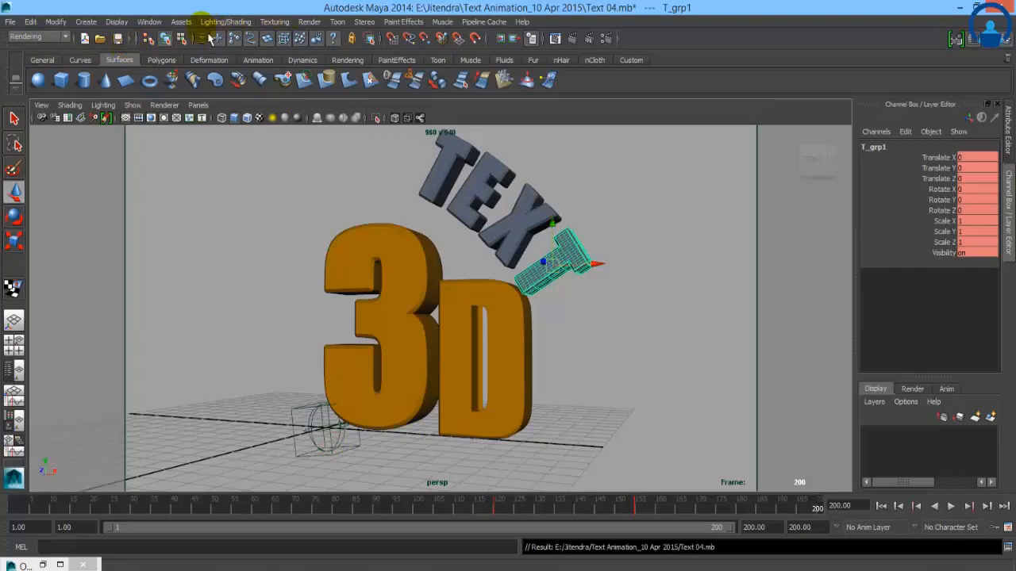
- Playblast the full animation, watch the resulting clip, and close the media player
left_click(150, 22)
left_click(204, 210)
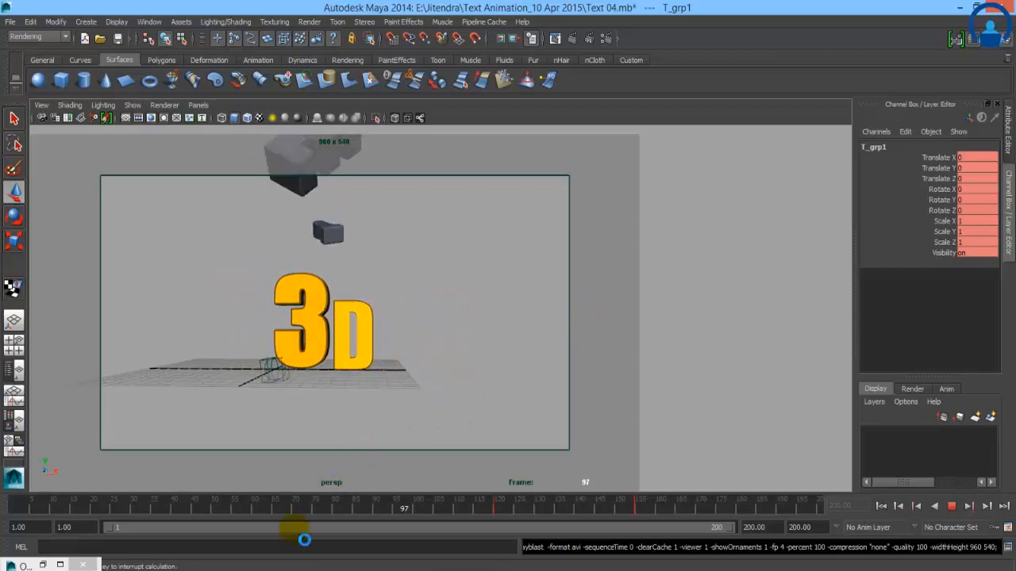
left_click(283, 568)
left_click(526, 459)
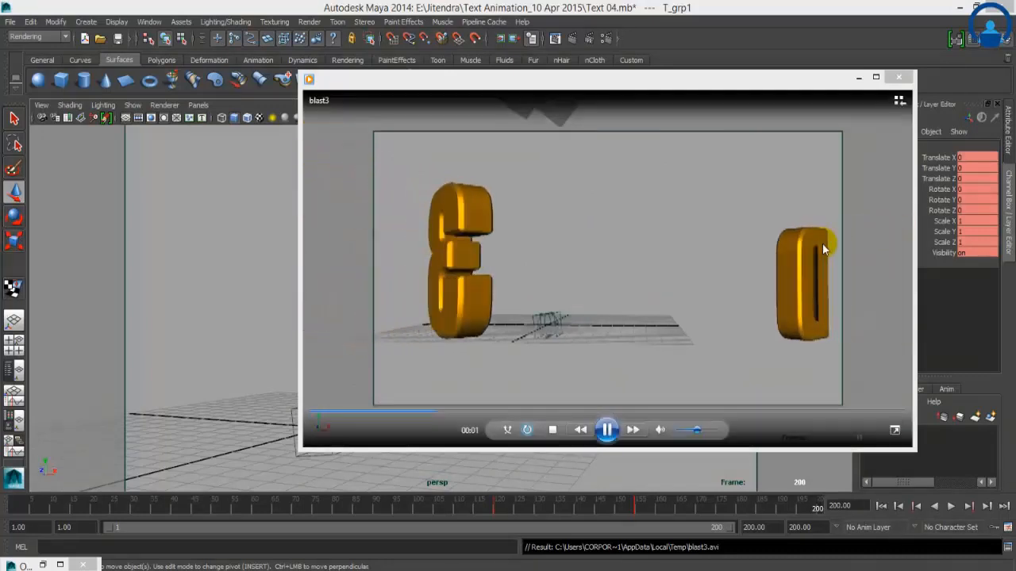
left_click(604, 439)
left_click(898, 77)
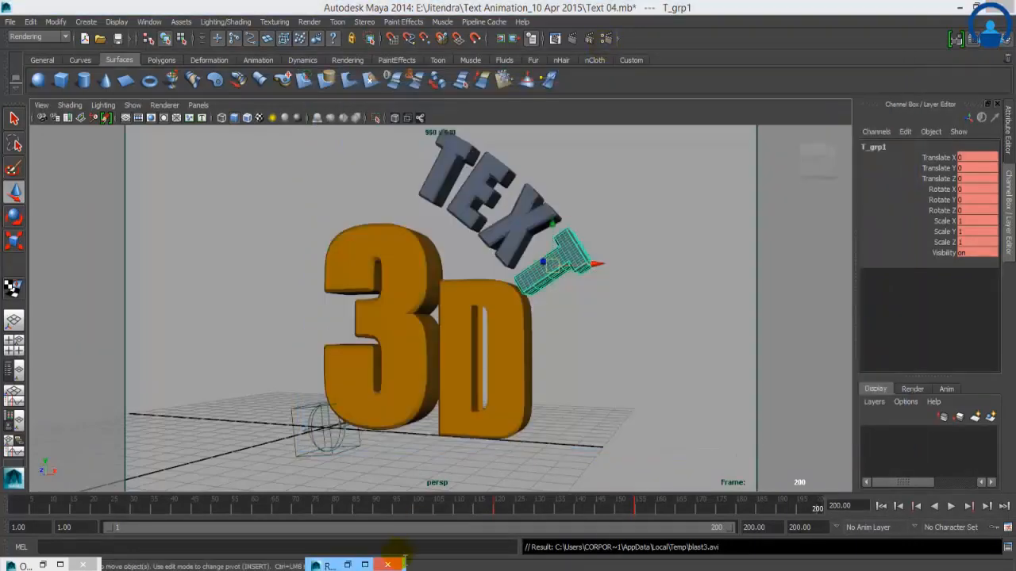
- Set the render output to AVI with frame range 1 to 200, and check the Maya Software quality settings
left_click(364, 565)
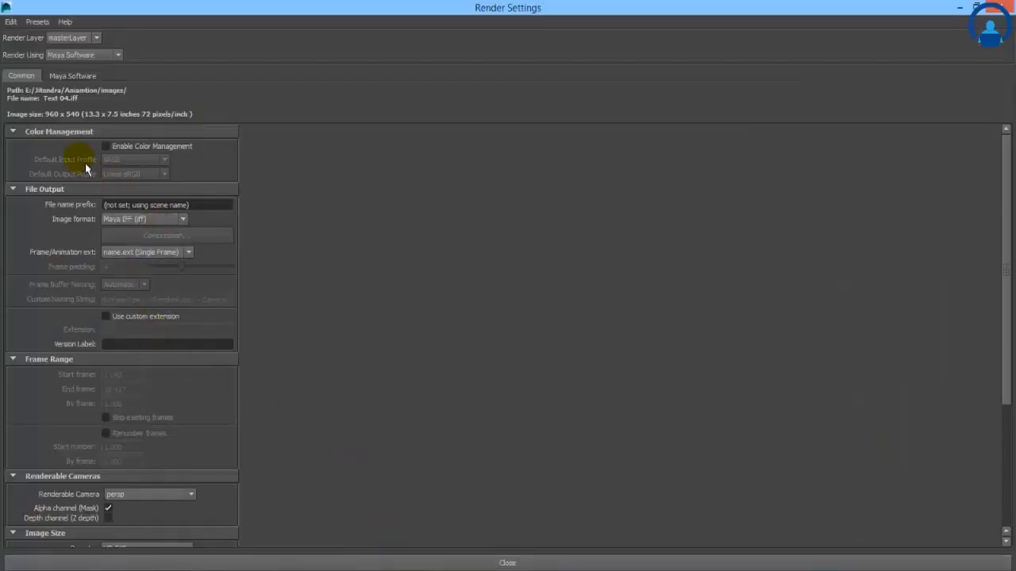
left_click(116, 220)
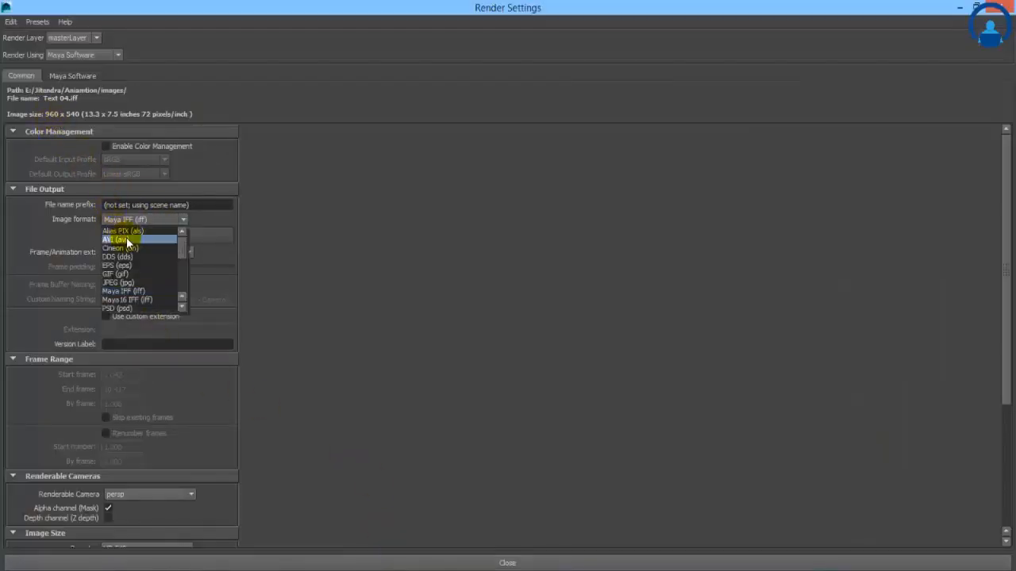
left_click(126, 237)
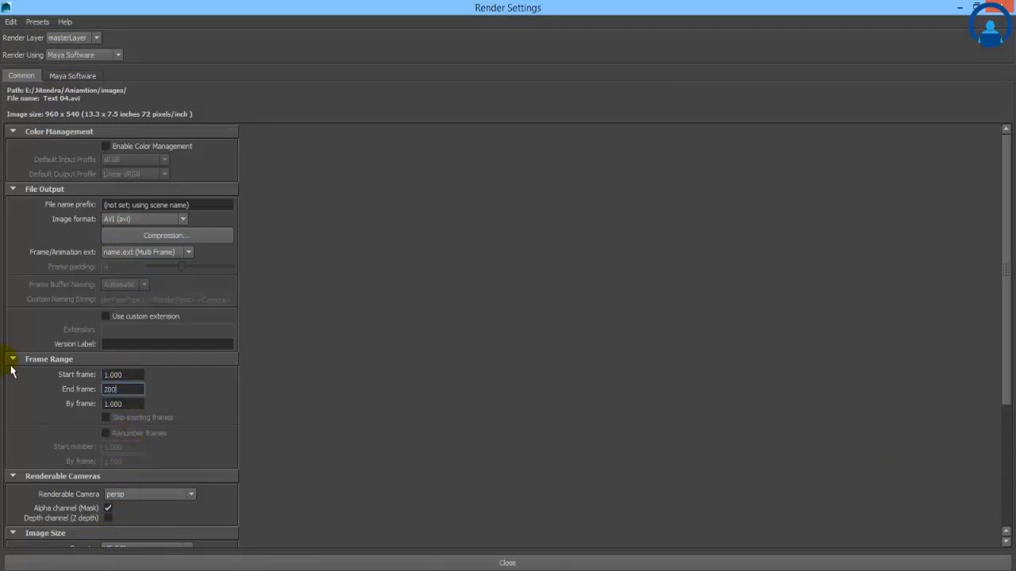
left_click(72, 76)
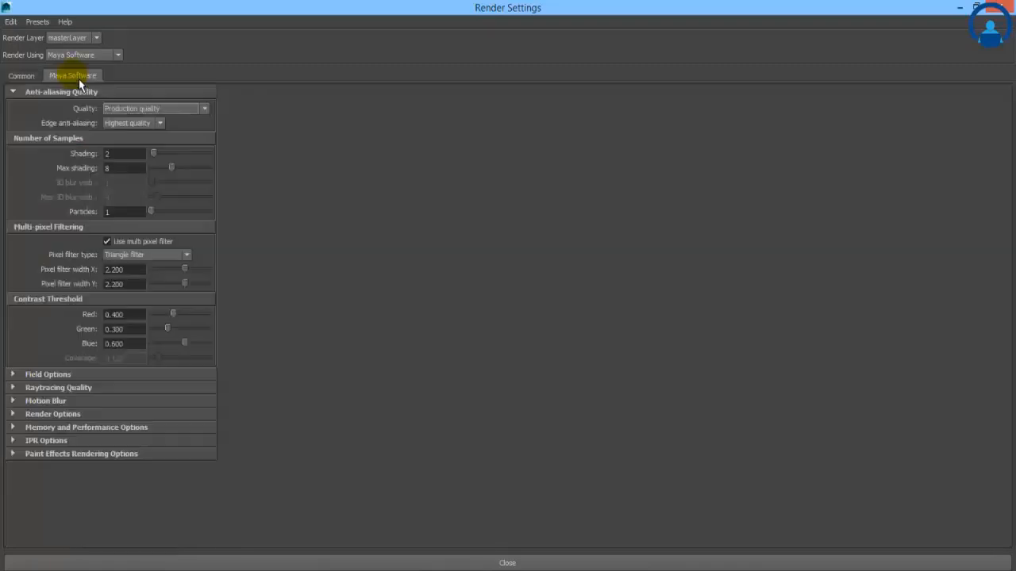
- Check the common render settings and the project's folder locations for the rendered output, and close the render settings
left_click(22, 76)
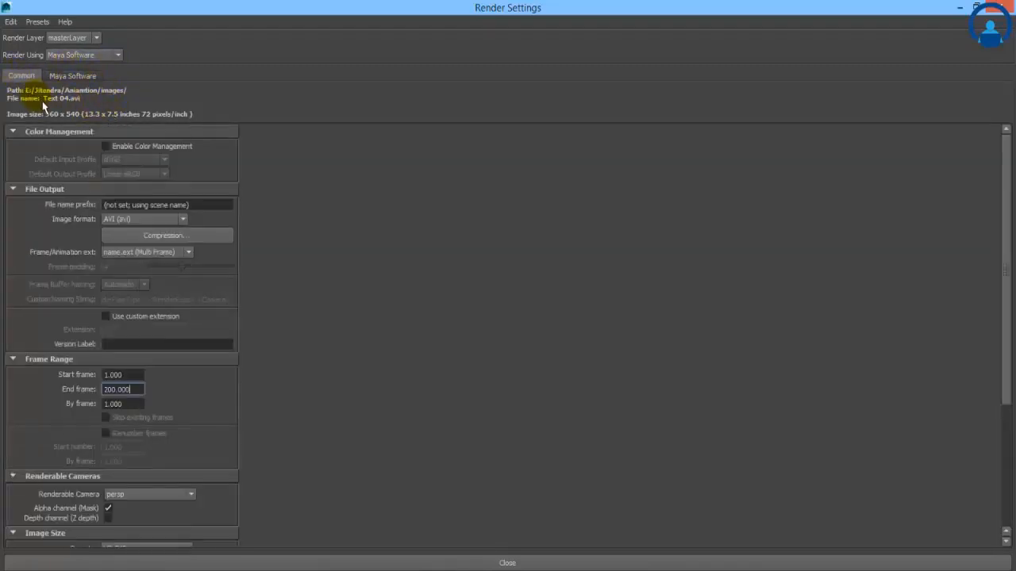
left_click(12, 21)
left_click(17, 34)
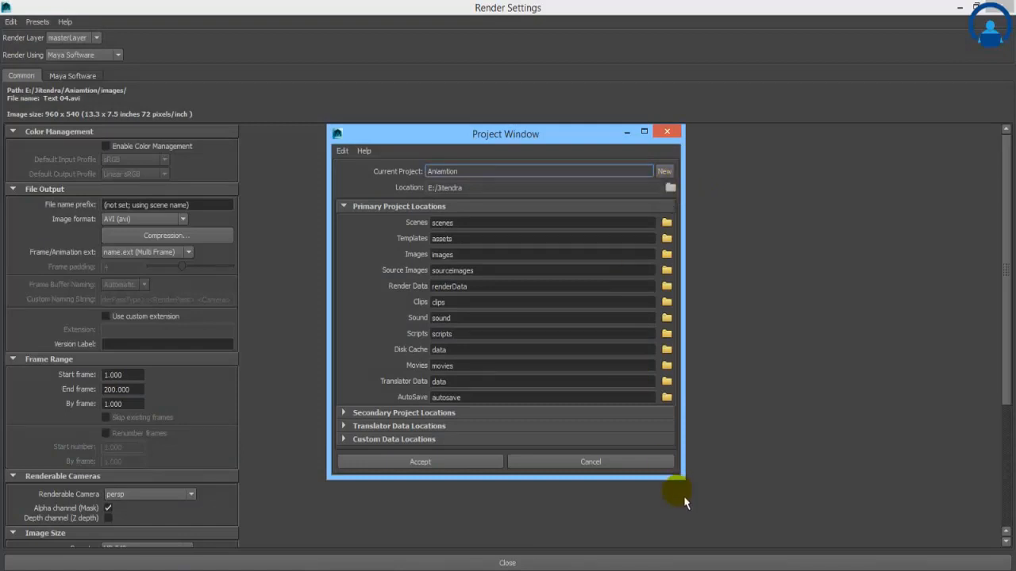
left_click(619, 468)
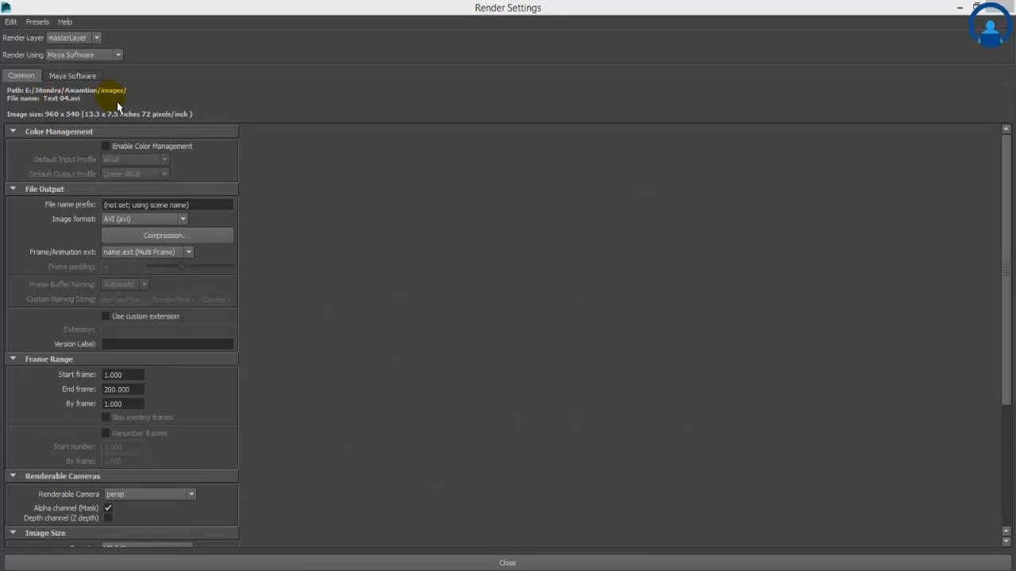
left_click(995, 7)
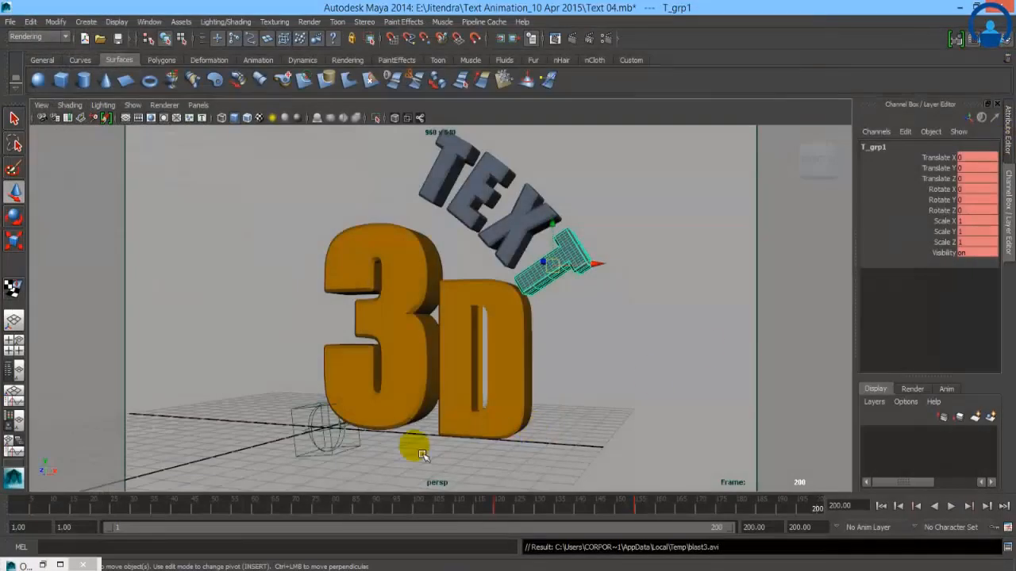
left_click(611, 44)
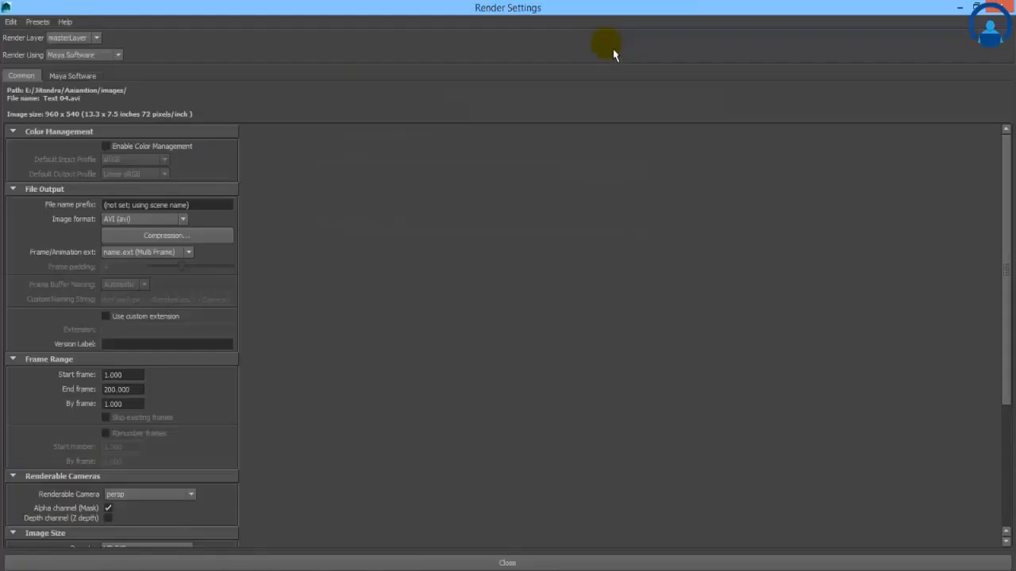
left_click(995, 9)
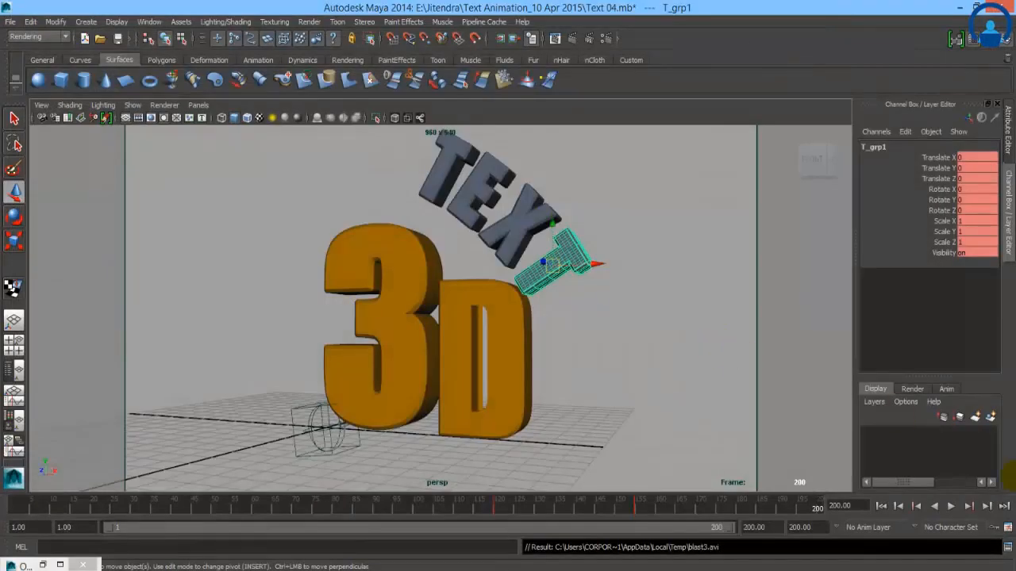
- Start a batch render of the animation and open the Script Editor to monitor its progress
left_click(309, 22)
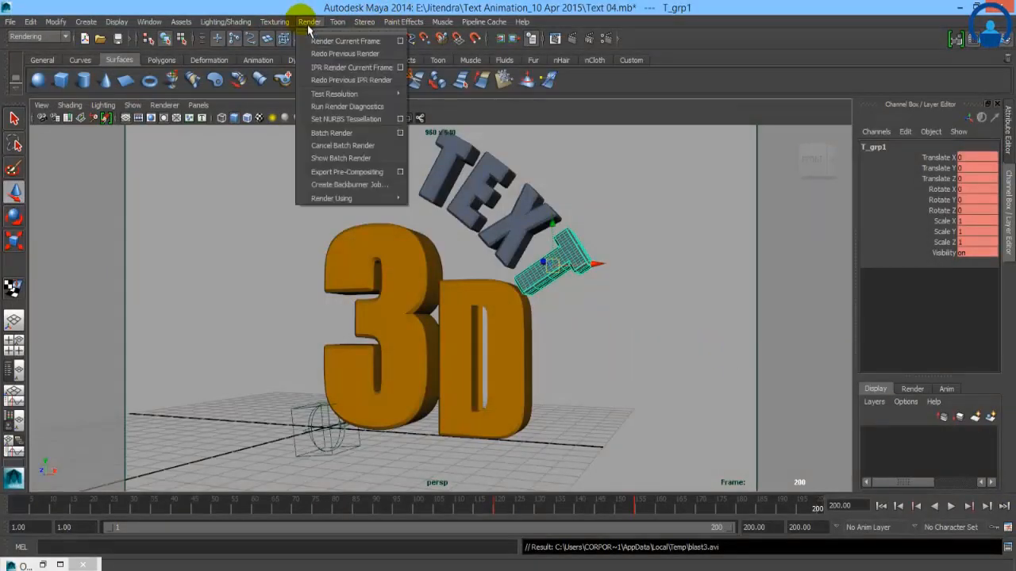
left_click(331, 134)
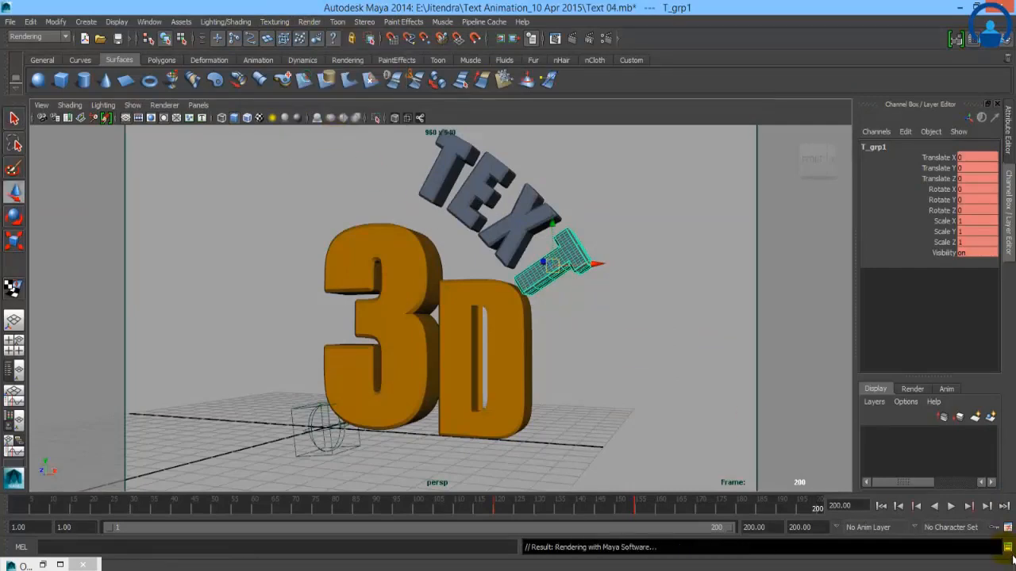
left_click(1007, 547)
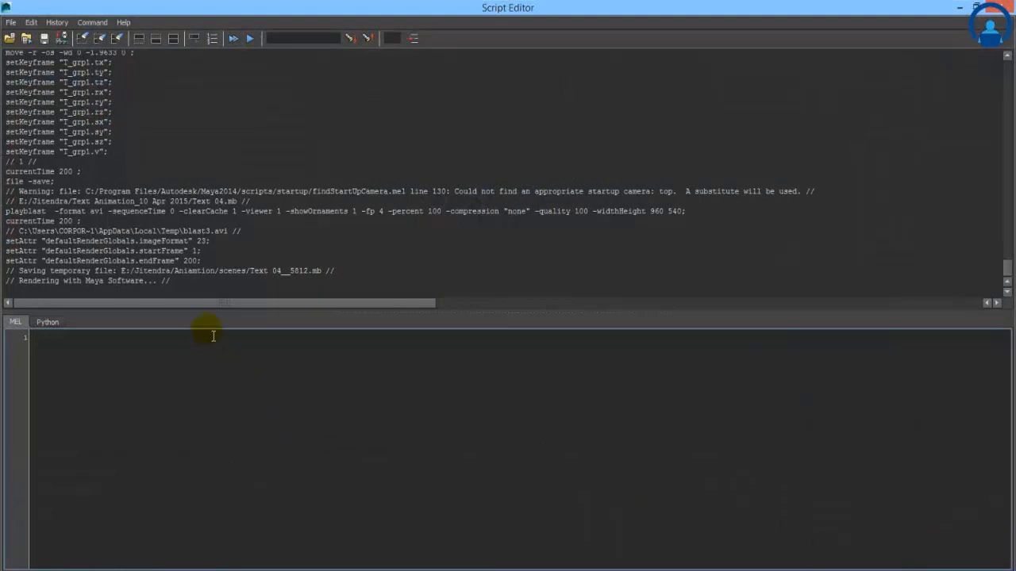